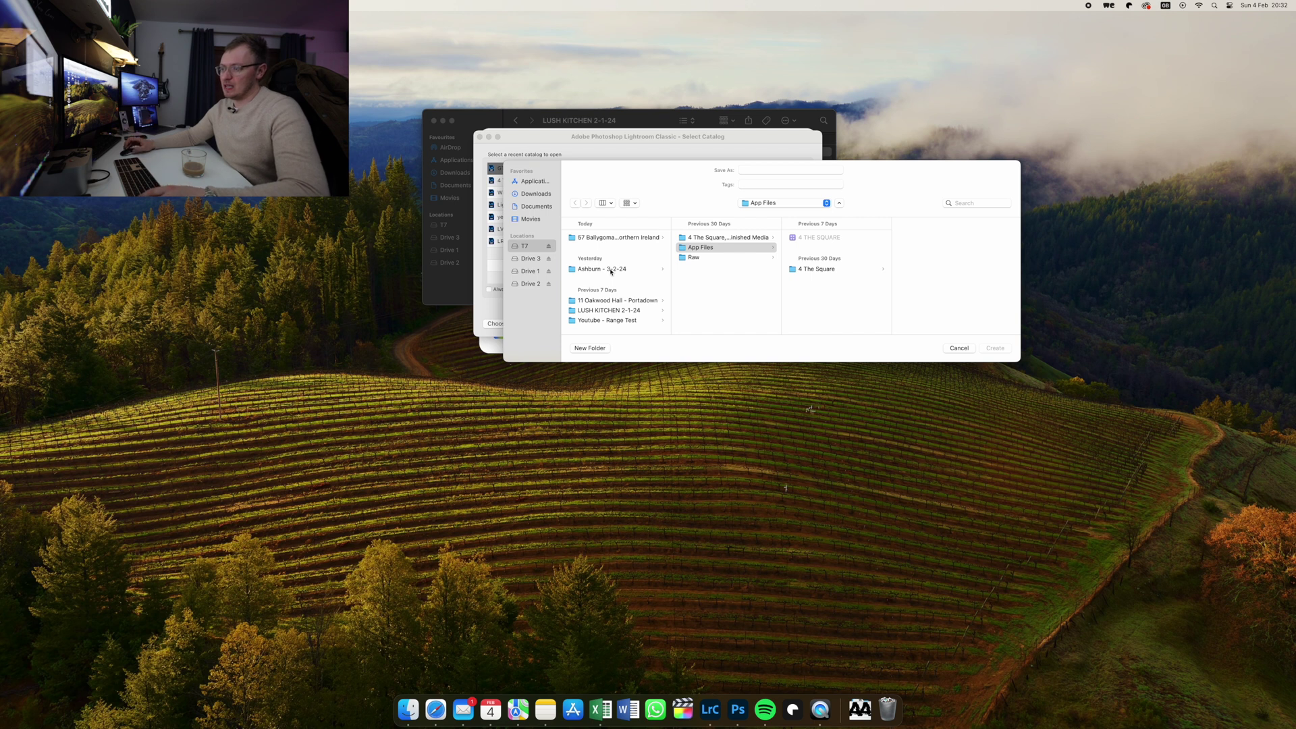
Create a new catalog named Lush in the LR Files folder of the LUSH KITCHEN 2-1-24 project.
left_click(614, 309)
left_click(764, 171)
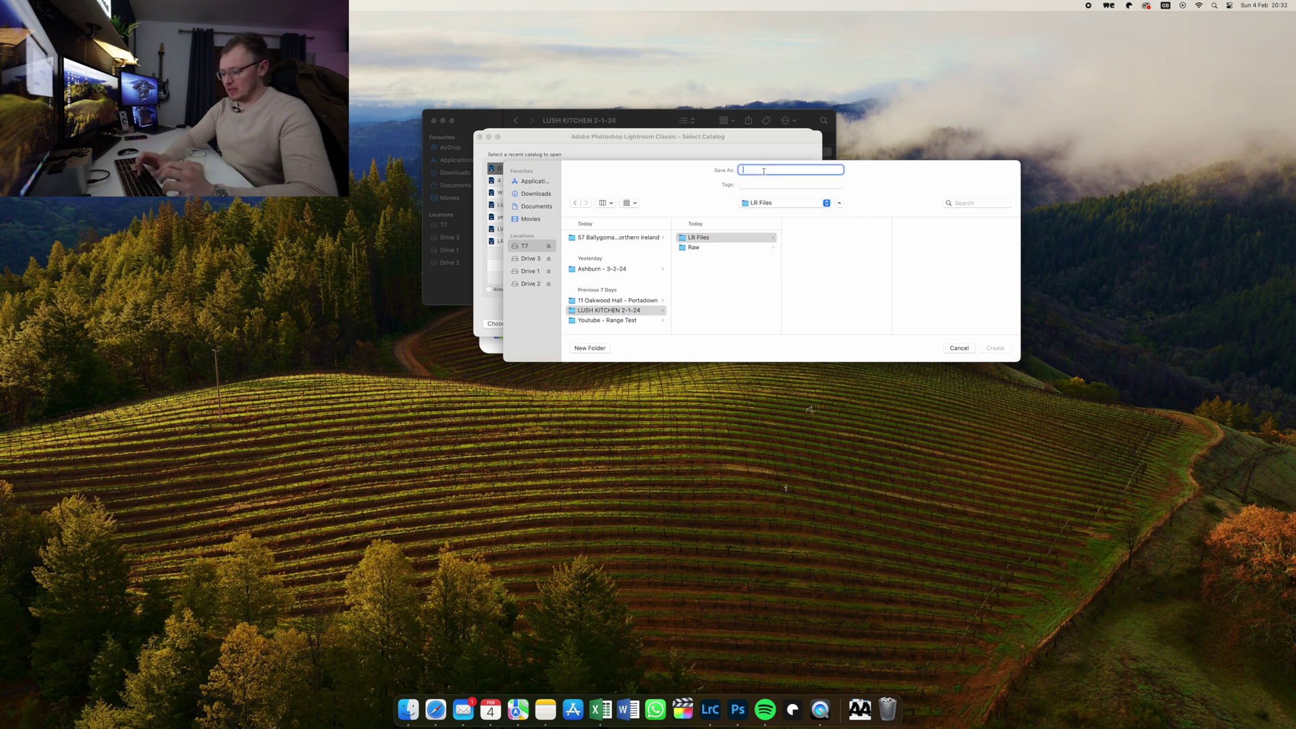
type("Lush")
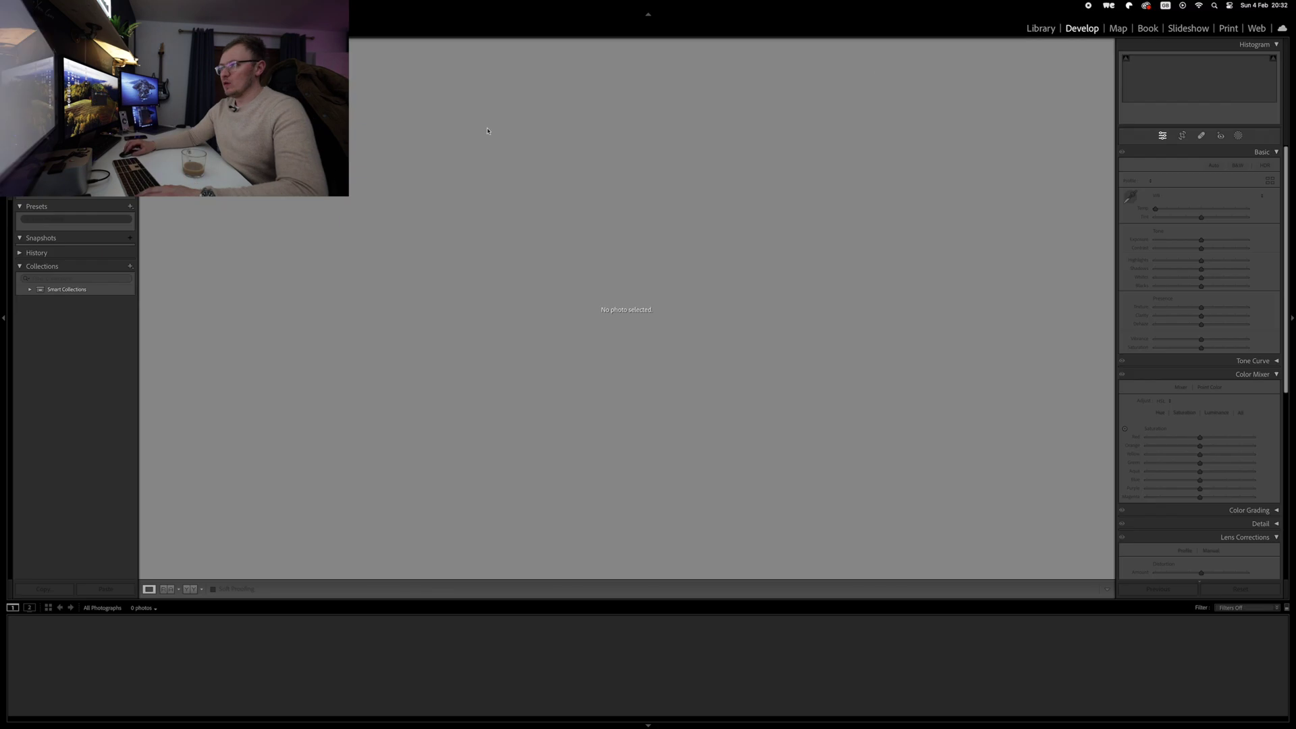
Import all the raw kitchen photos into the new catalog's Library, adding them without moving the files.
left_click(1041, 29)
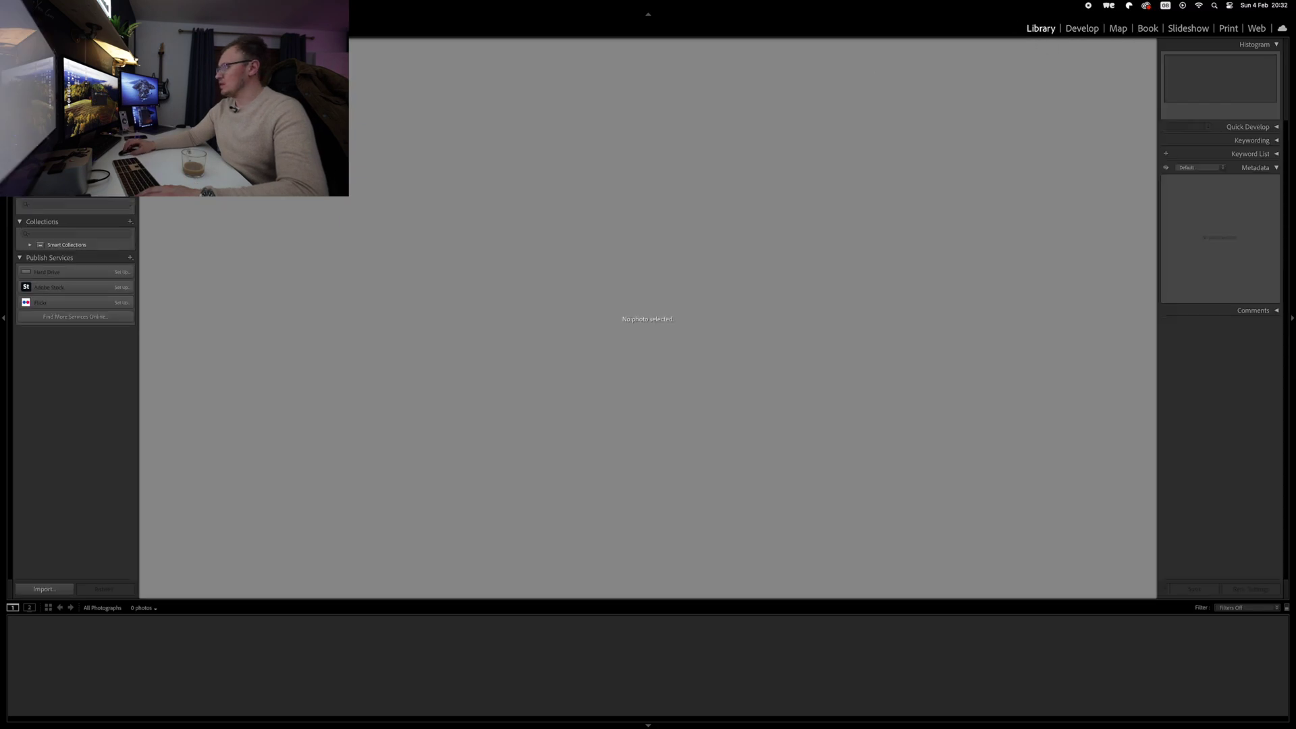
left_click_drag(1295, 266, 830, 267)
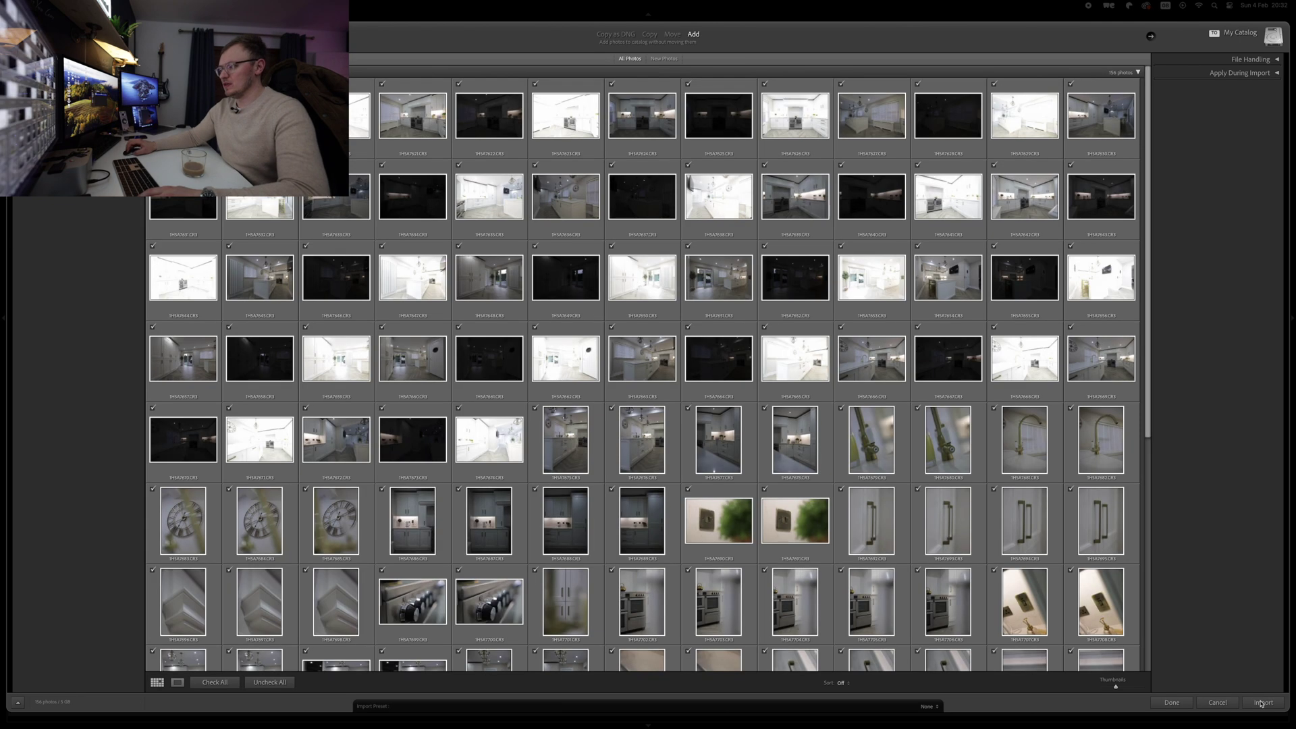
left_click(1261, 704)
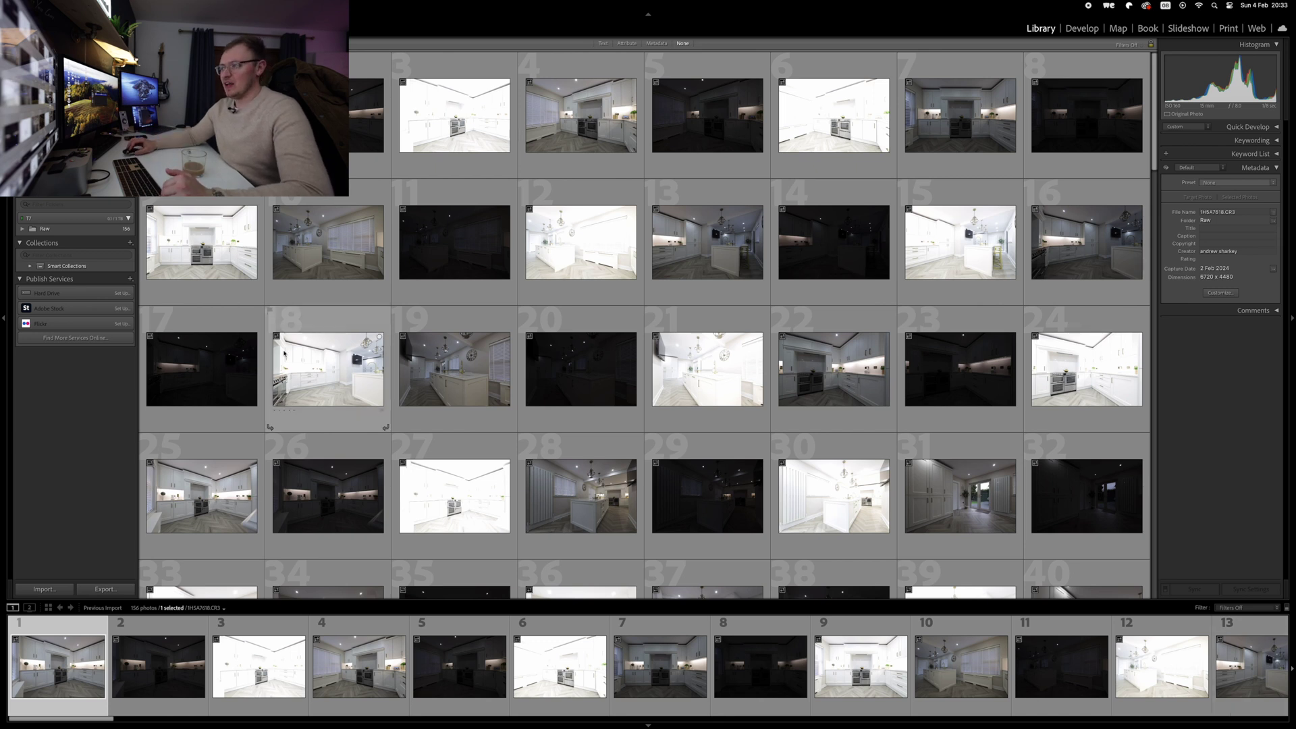
Select all imported photos and auto-stack them by capture time with 0:00:06 between stacks.
scroll(273, 337, "down", 10)
scroll(275, 341, "up", 10)
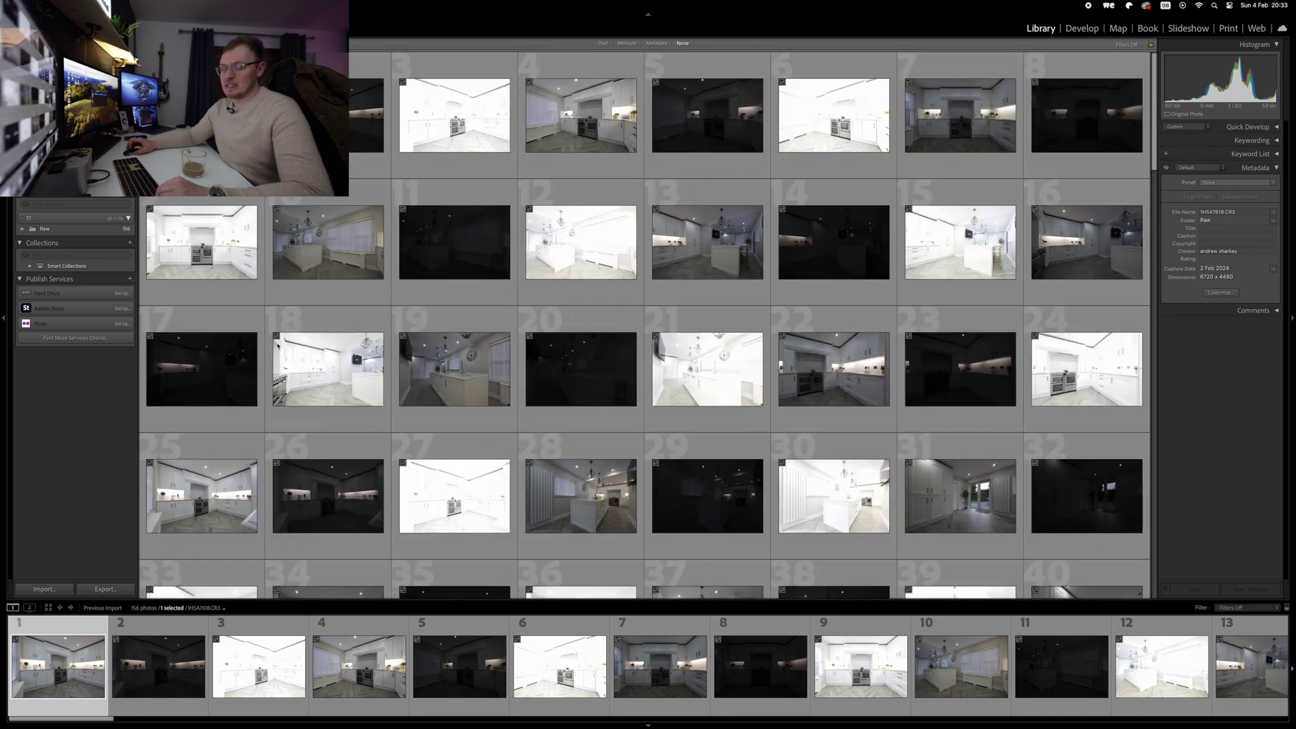
key("super+a")
right_click(228, 194)
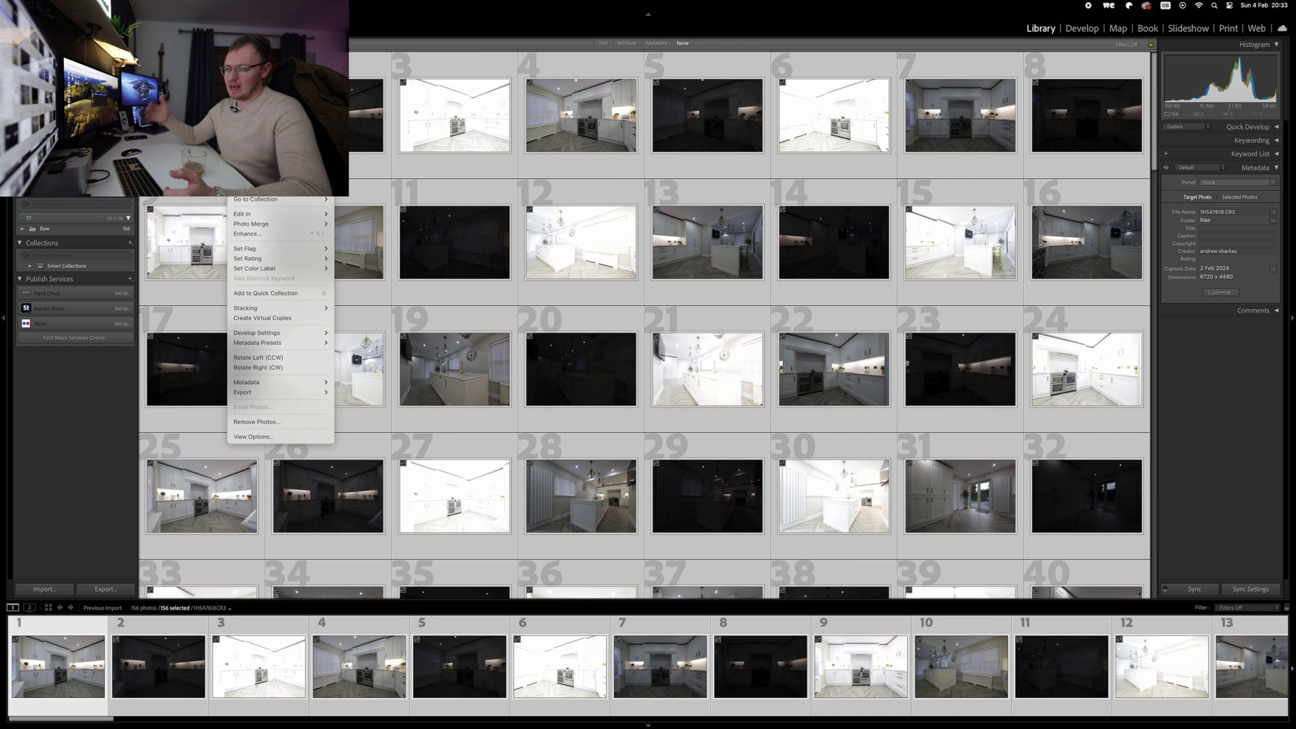
mouse_move(253, 308)
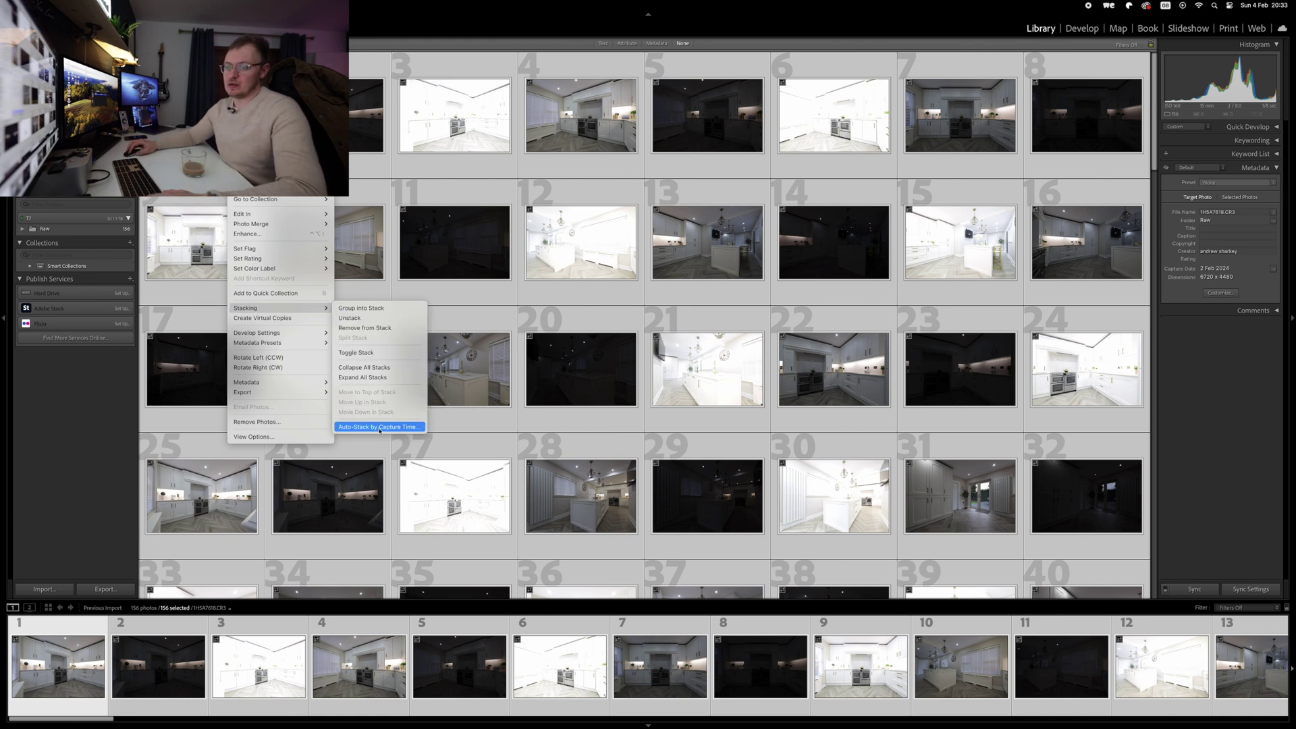
left_click(380, 427)
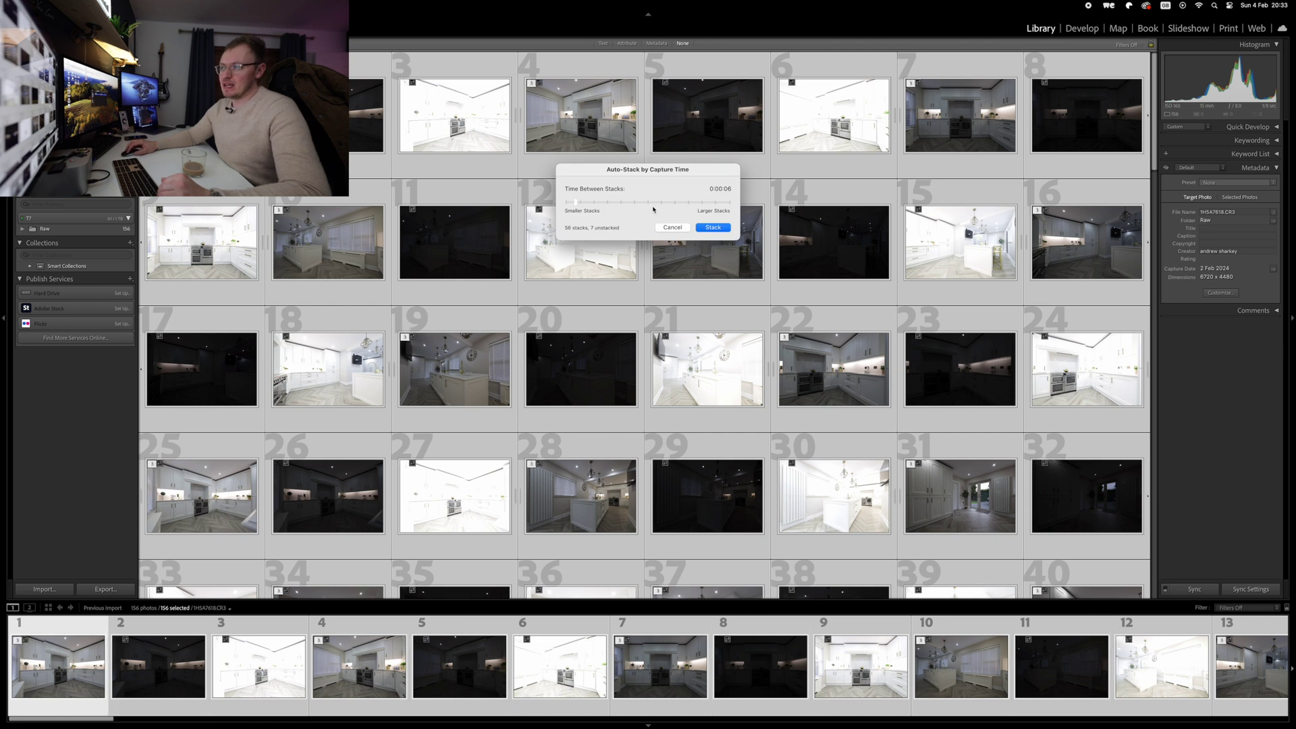
left_click(713, 227)
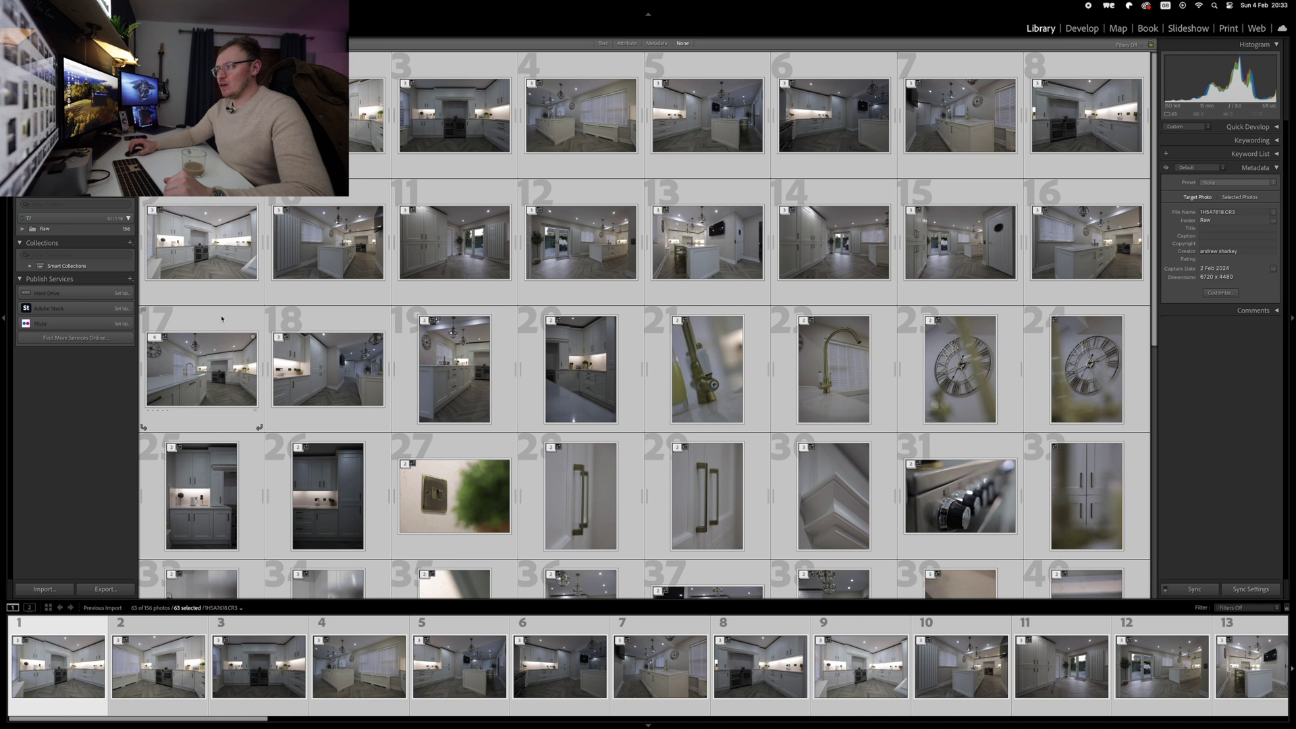
Break up the six-photo stack at position 17 and regroup its photos into two stacks of three bracketed exposures.
left_click(225, 364)
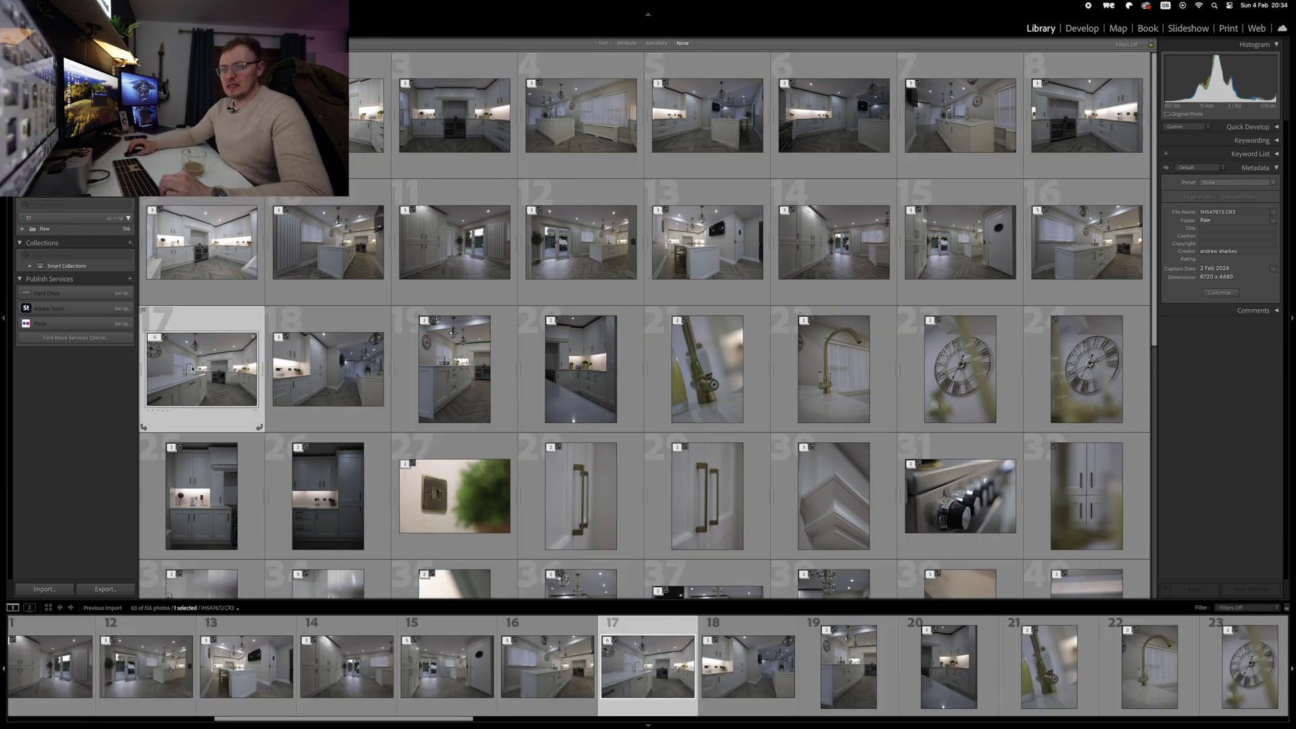
right_click(192, 369)
mouse_move(270, 565)
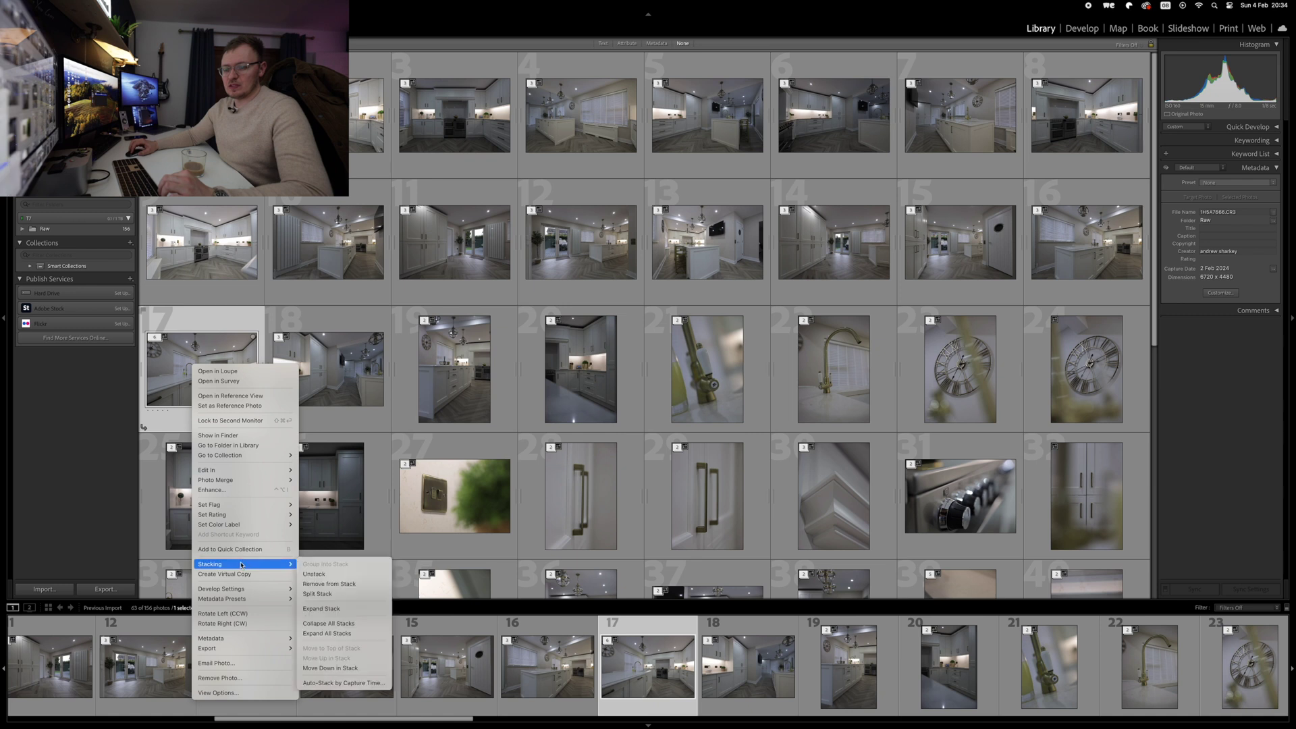
left_click(361, 595)
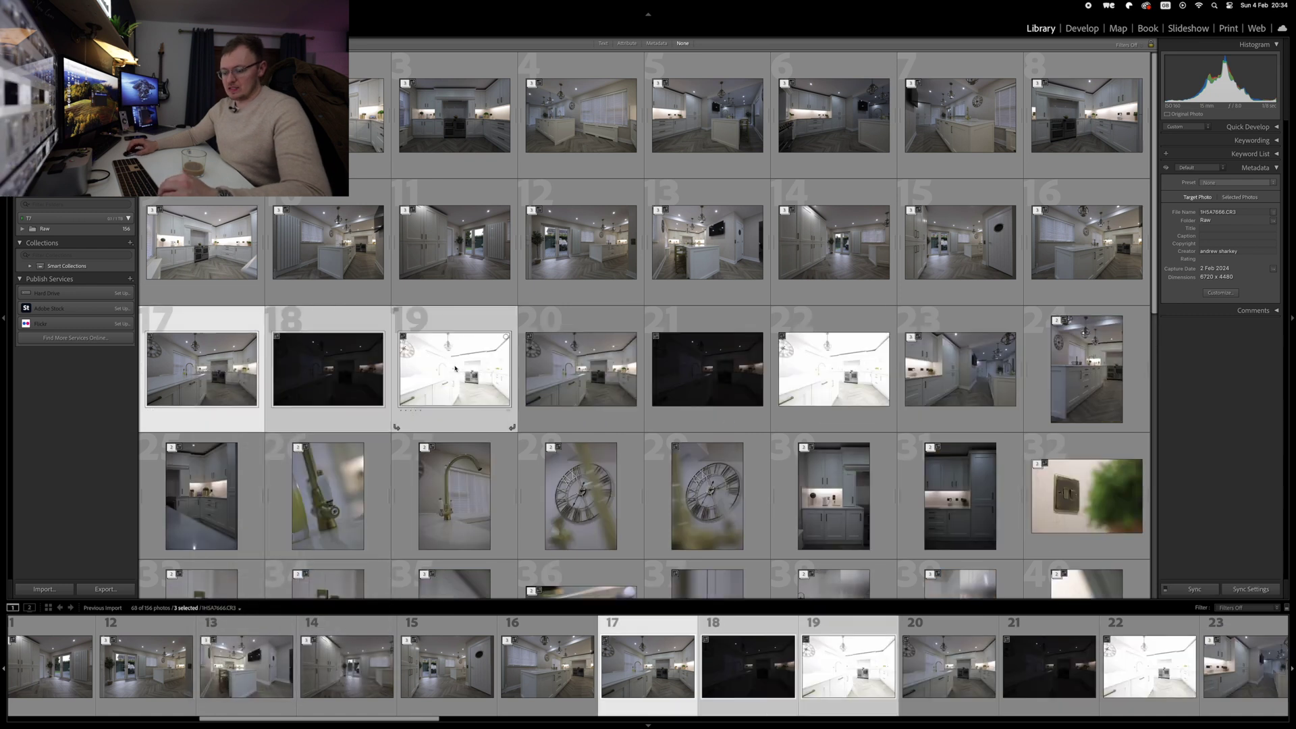
key("super+g")
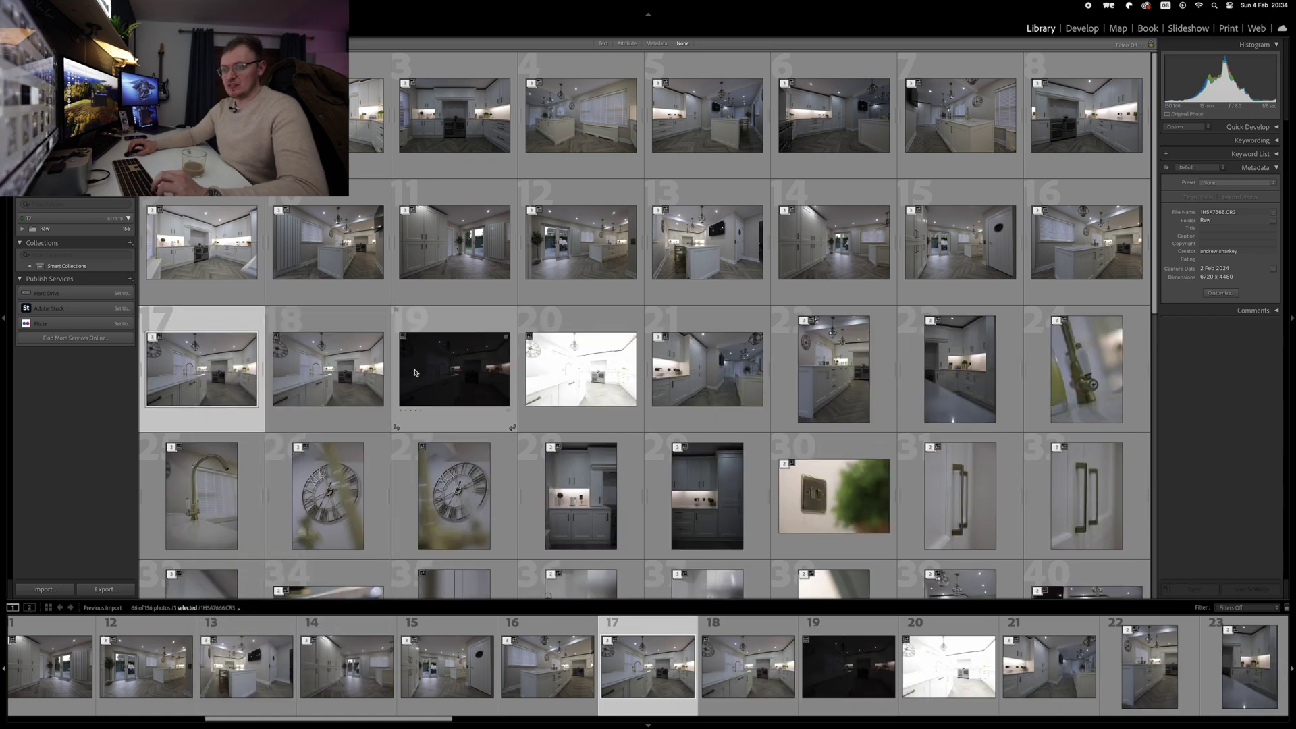
left_click(328, 361)
left_click(574, 369, "shift")
key("ctrl+g")
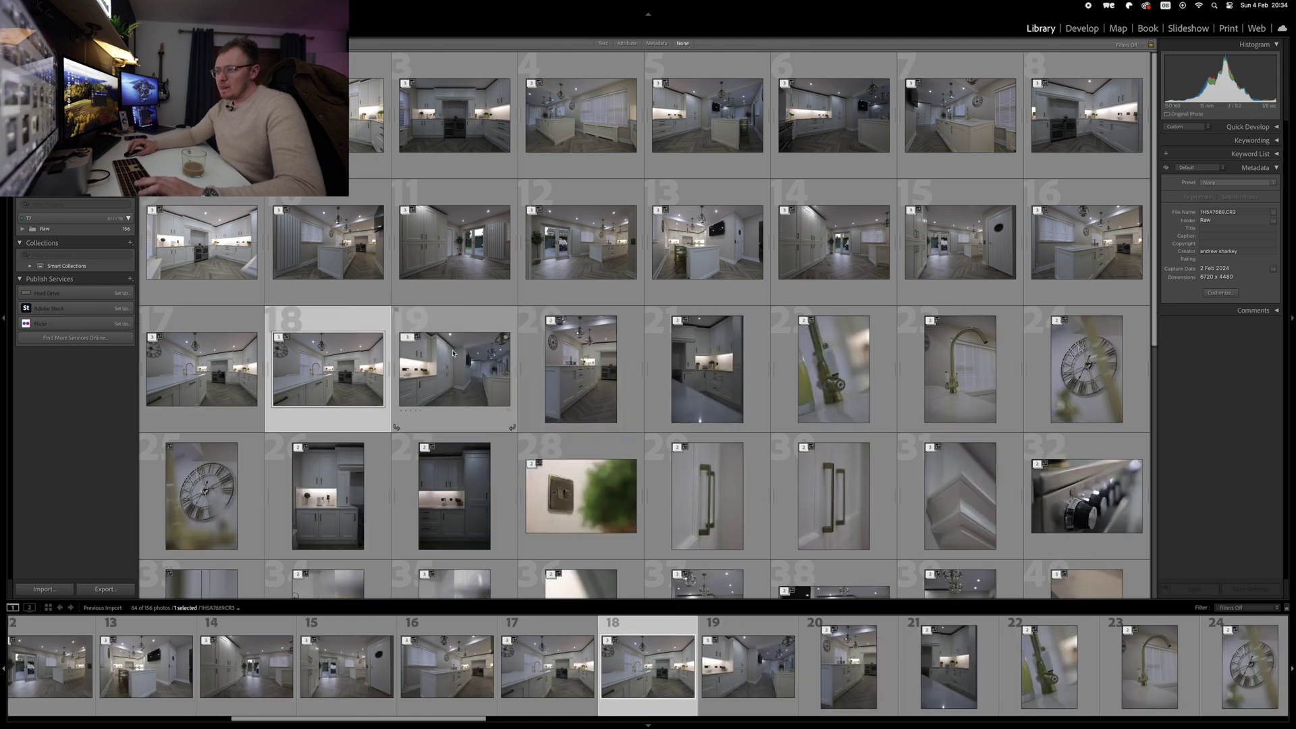
Unstack all the detail shots from photo 20 through photo 64.
left_click(581, 367)
scroll(597, 384, "down", 5)
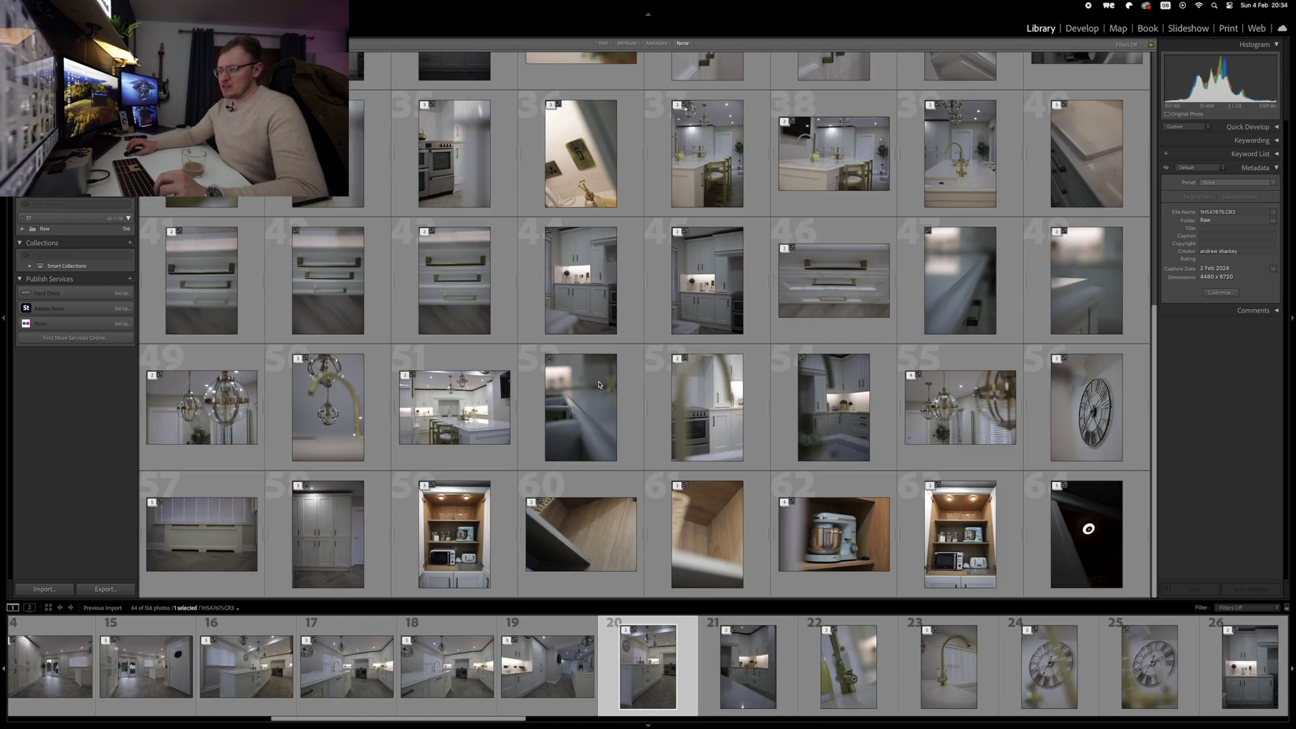
left_click(1101, 521, "shift")
scroll(1103, 523, "up", 3)
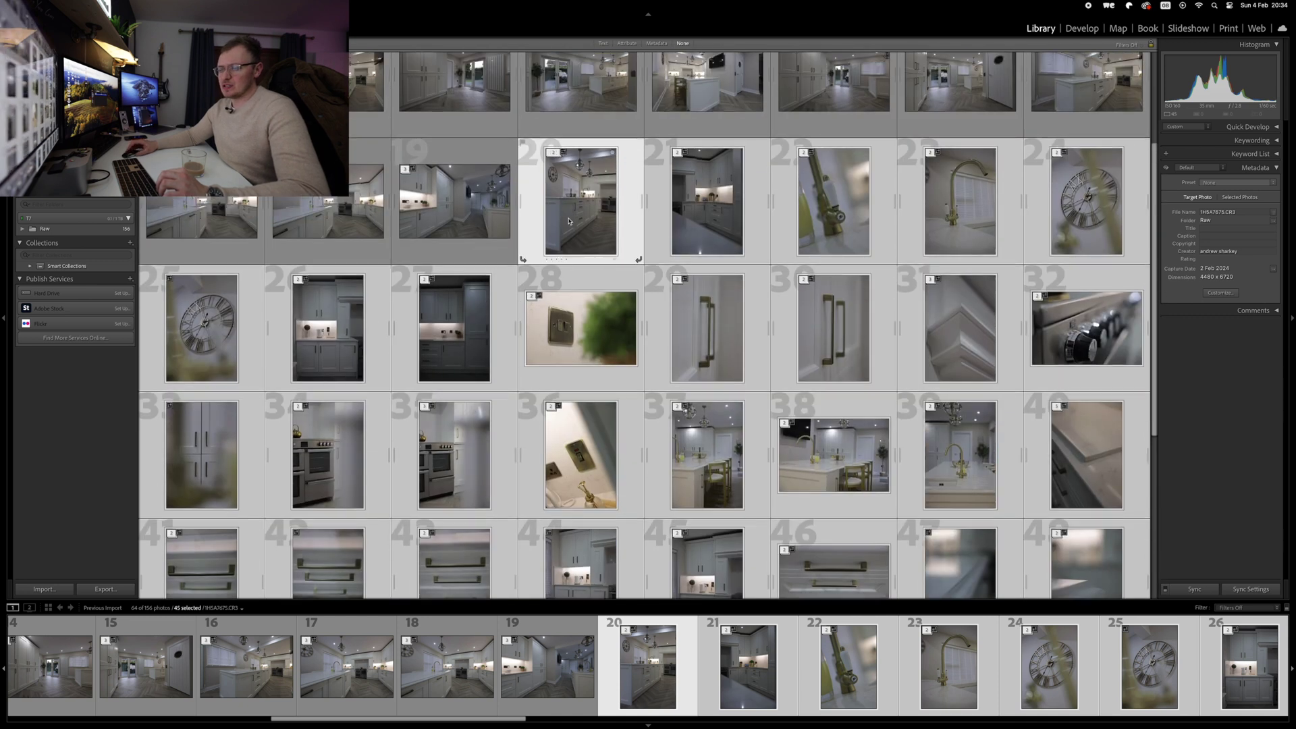
right_click(571, 218)
mouse_move(608, 416)
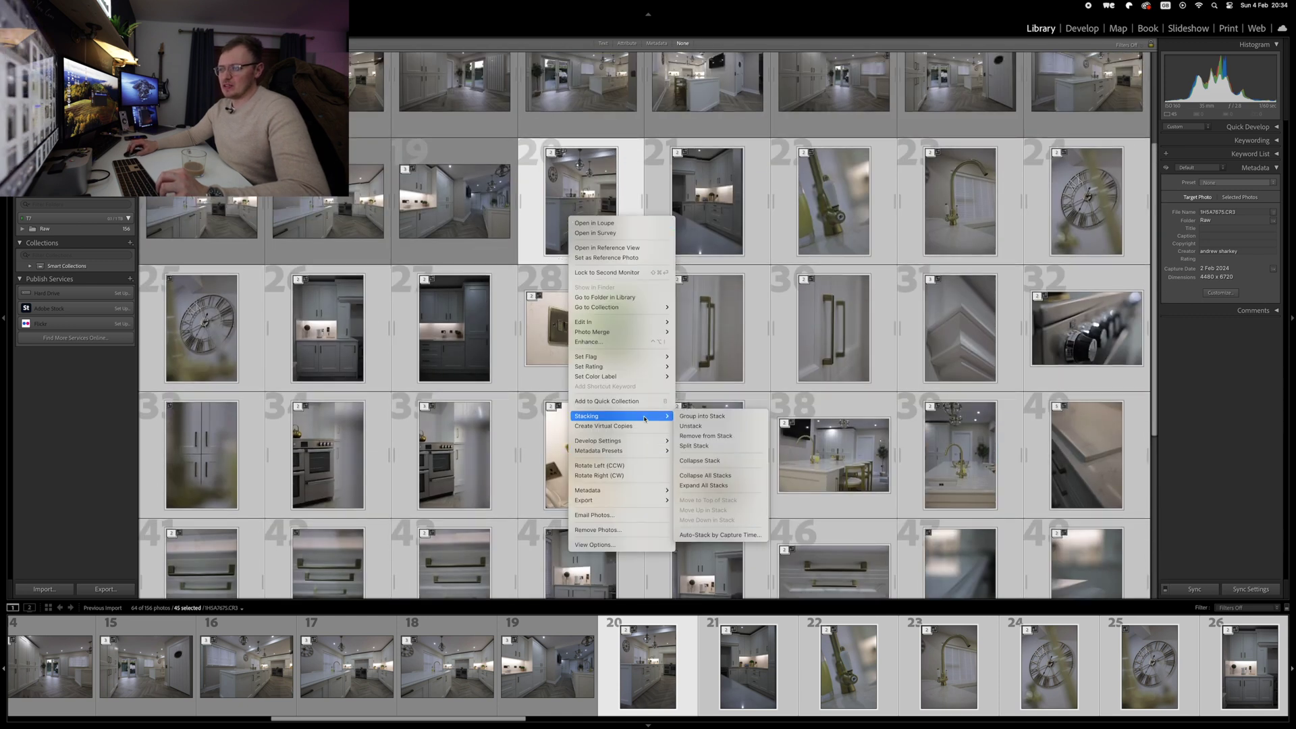
left_click(717, 426)
scroll(587, 215, "up", 3)
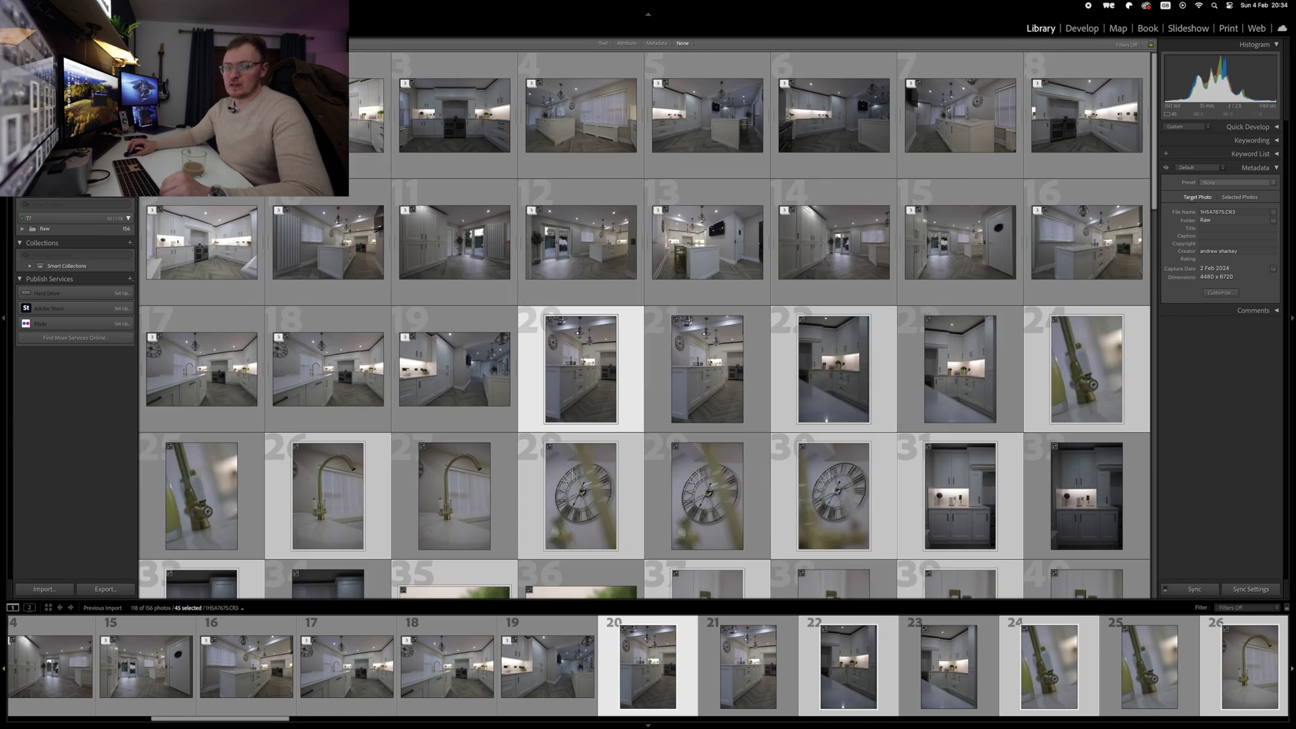
Batch-merge the first 19 bracketed stacks into HDR images.
left_click(201, 115)
left_click(453, 407, "shift")
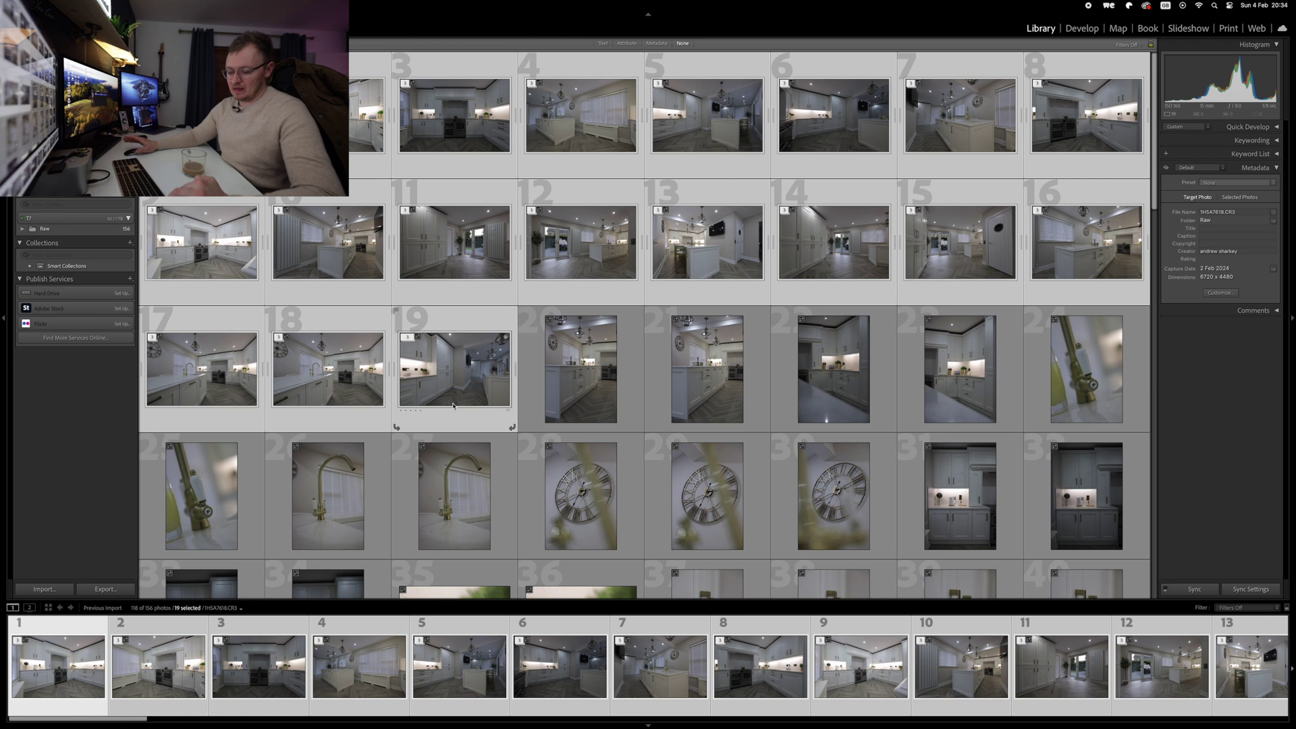
key("ctrl+shift+h")
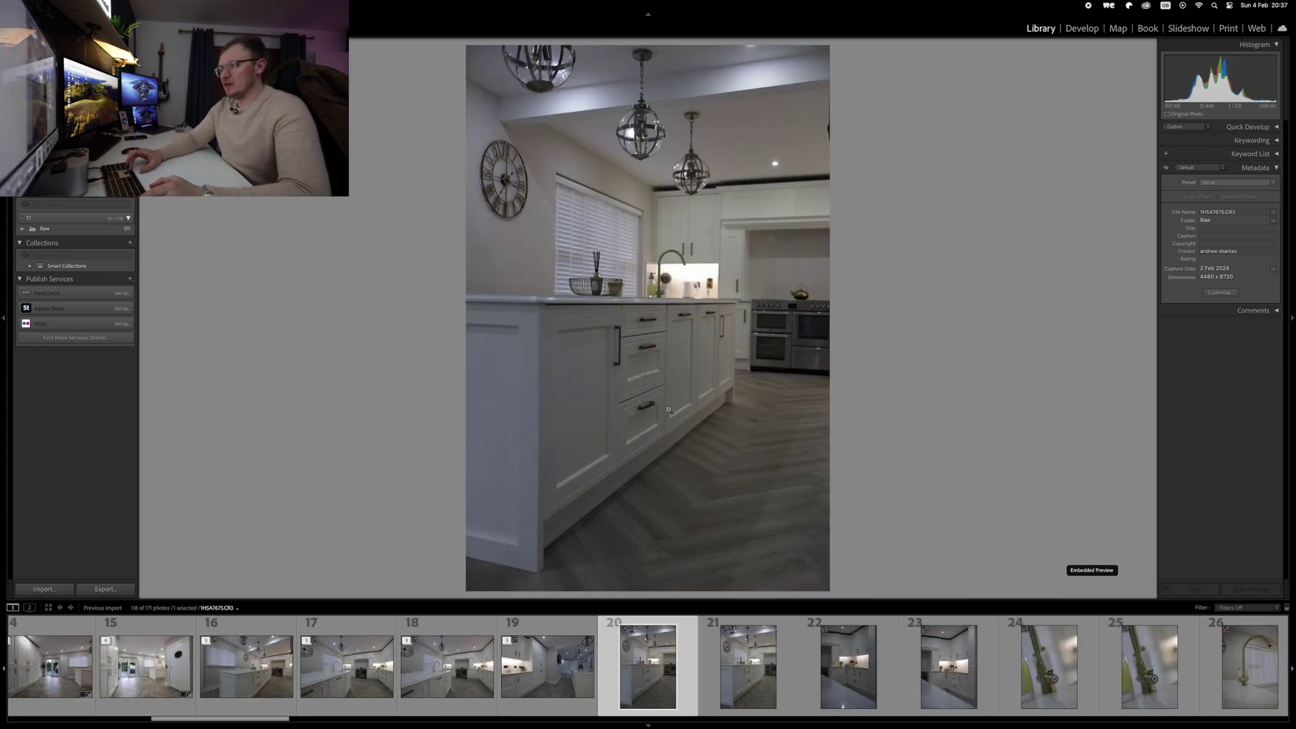
Compare the kitchen island and corner cabinet pairs and flag photos 20 and 22 as rejected.
key("x")
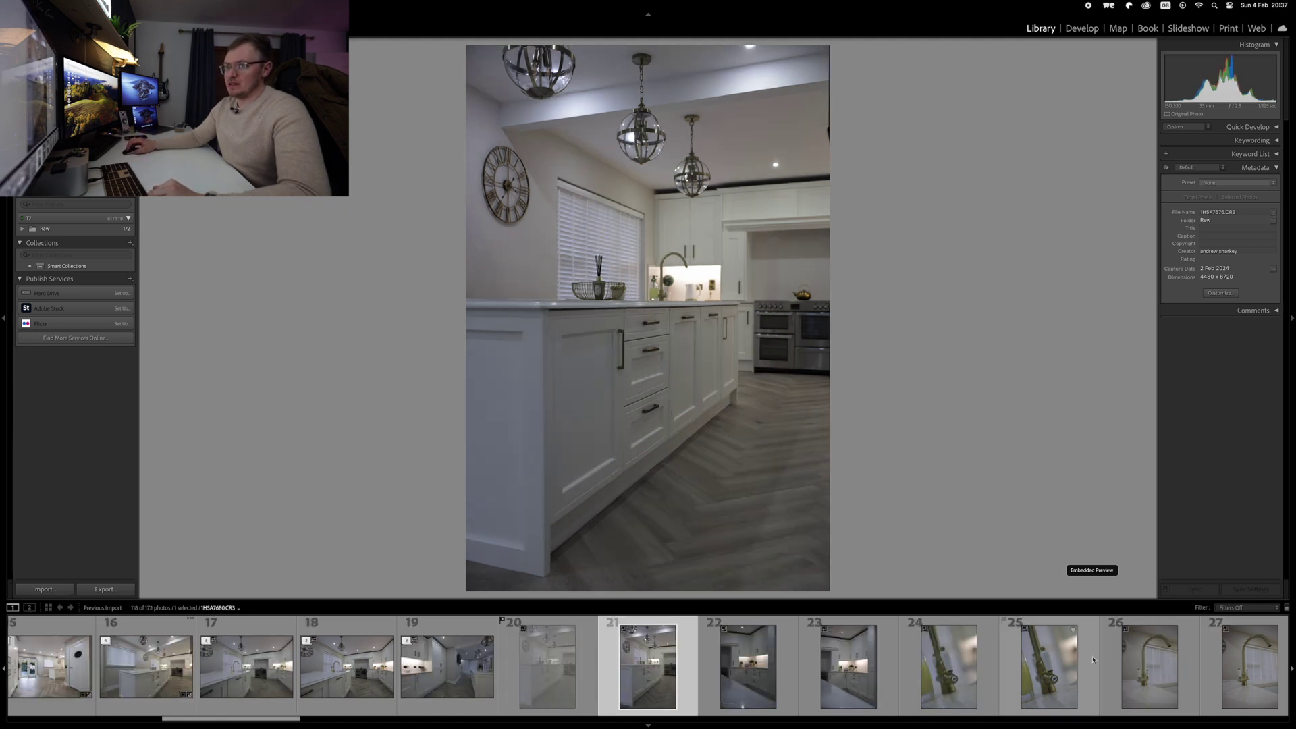
key("Right")
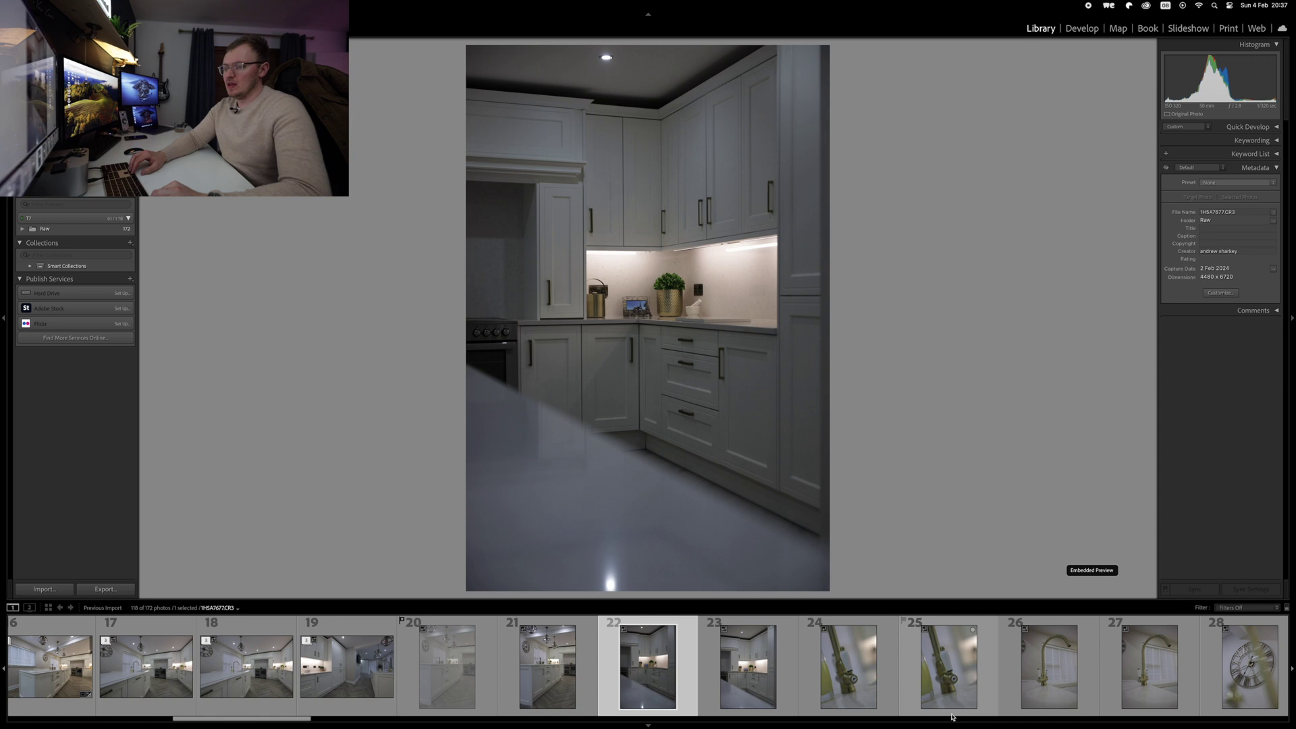
key("Left")
key("Left")
key("Right")
key("Right")
key("Right")
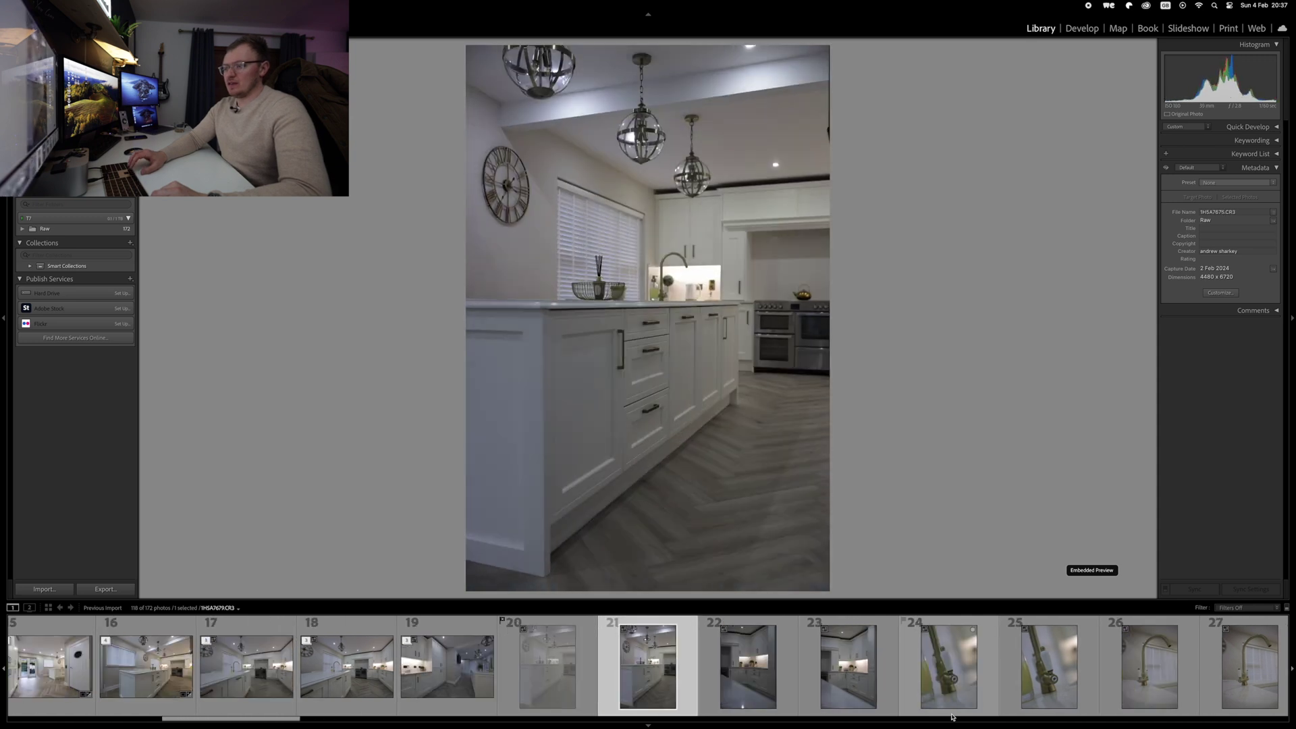
key("Left")
key("x")
key("Right")
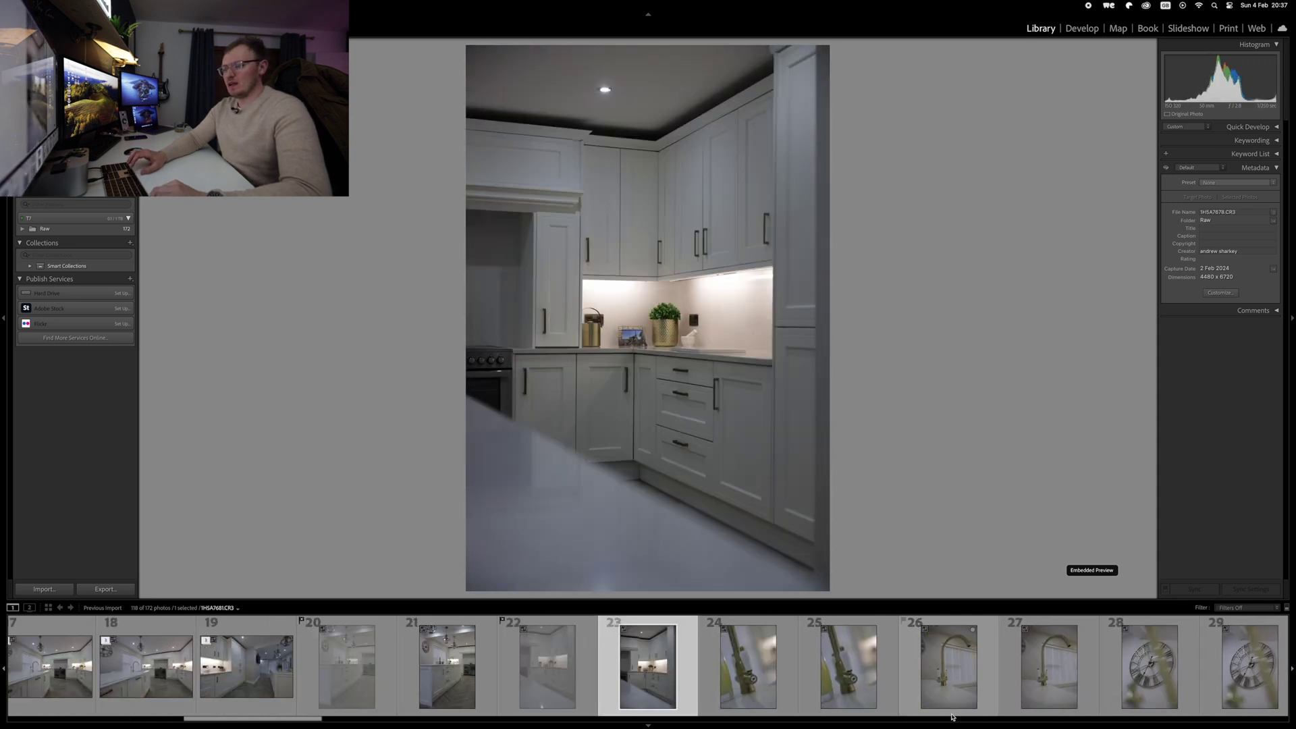
Reject both brass fitting close-ups, photos 24 and 25, and the first curved tap shot, photo 26.
key("Right")
key("Right")
key("Left")
key("Right")
key("Right")
key("Right")
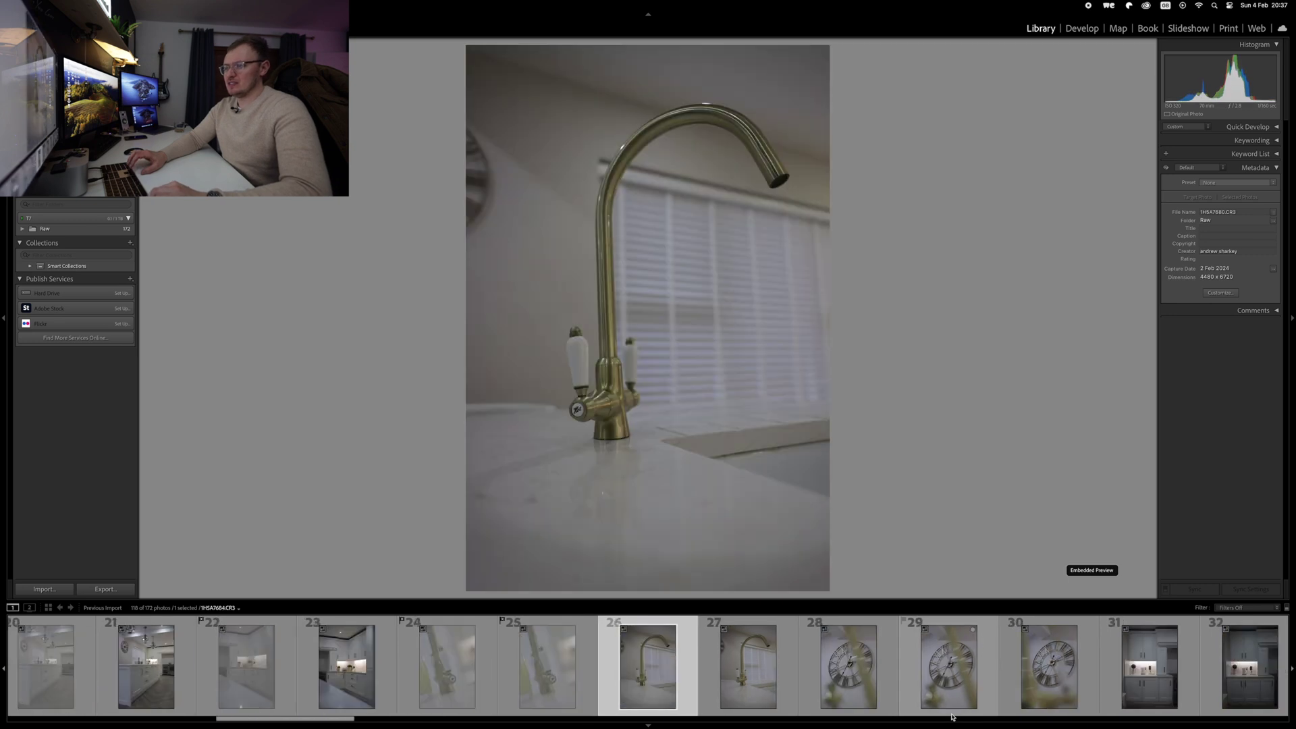
key("Right")
key("Right")
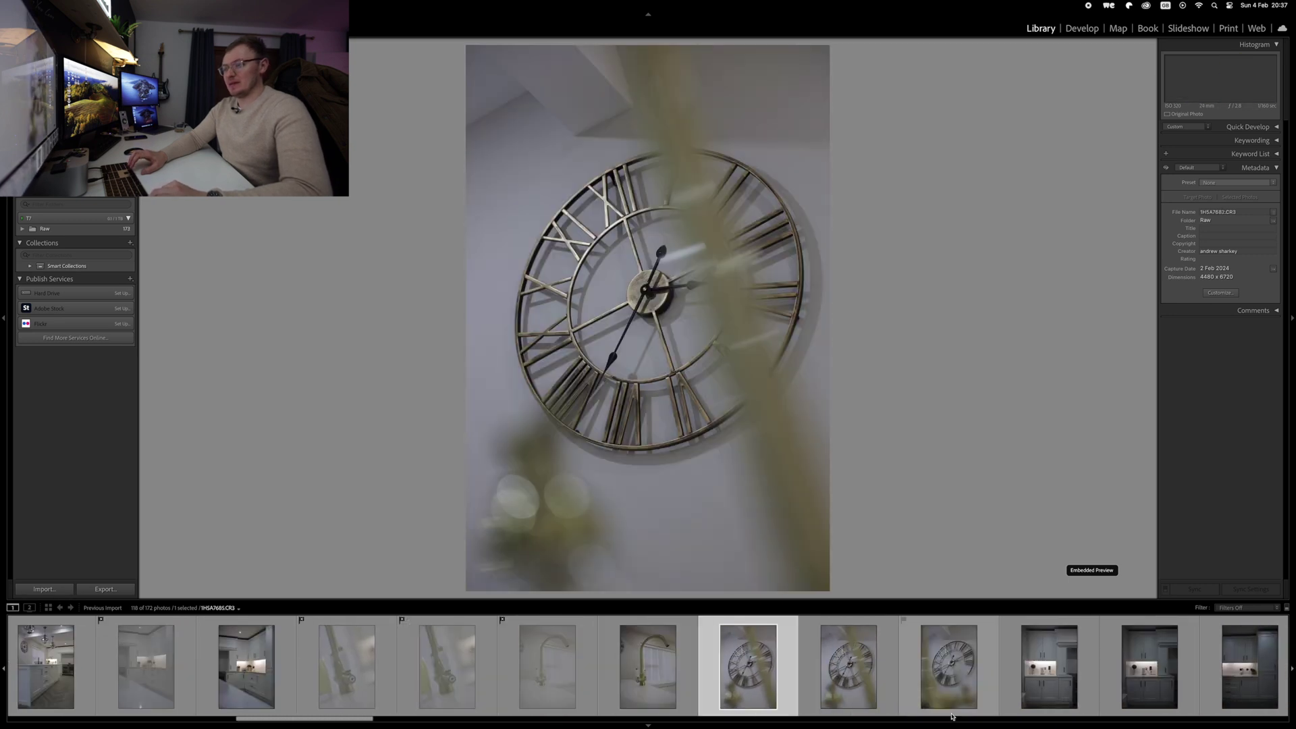
Compare the three wall clock shots and reject photos 28 and 29, keeping photo 30.
key("x")
key("Right")
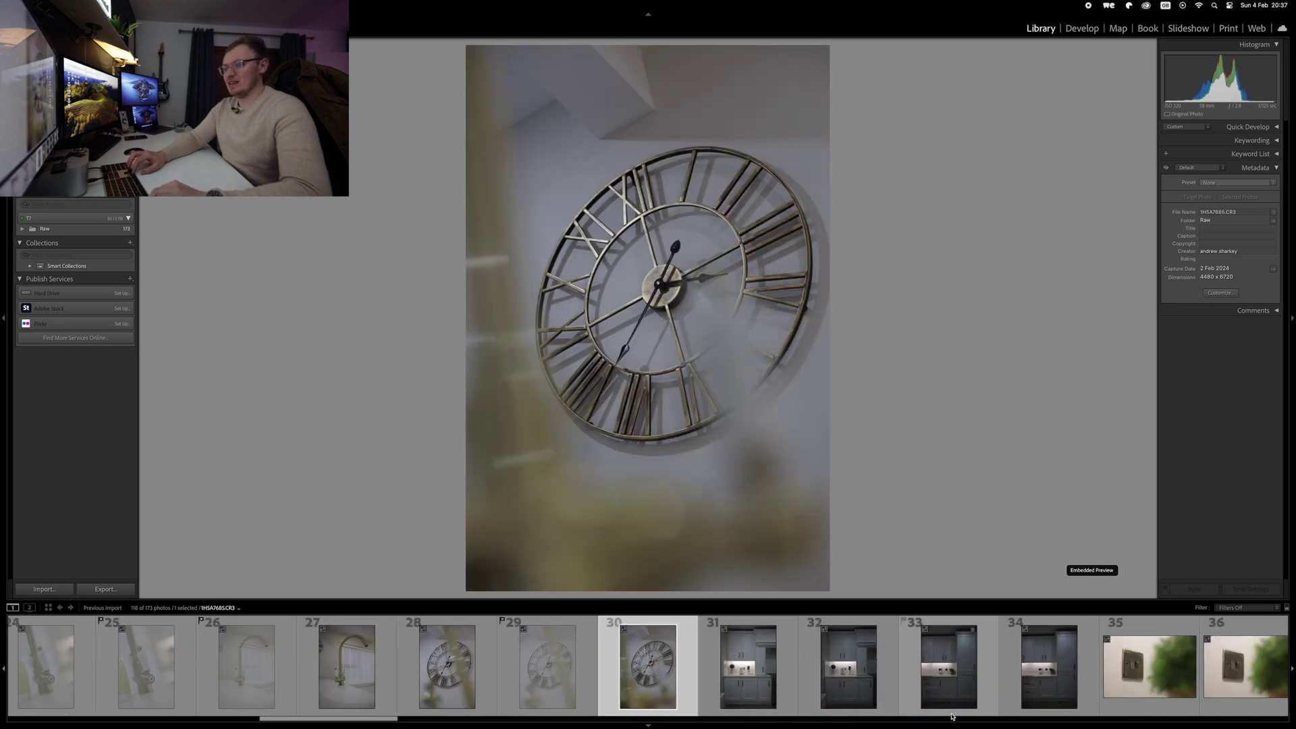
key("Left")
key("Left")
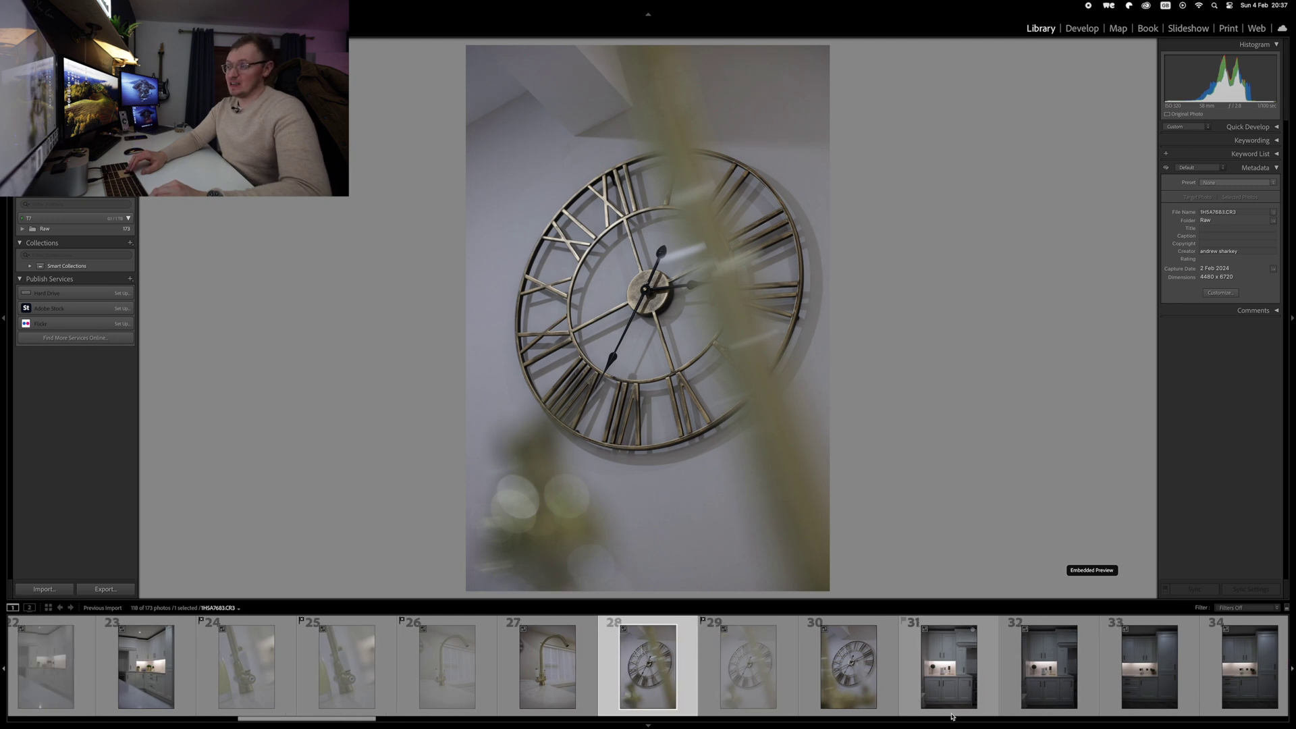
key("Right")
key("Right")
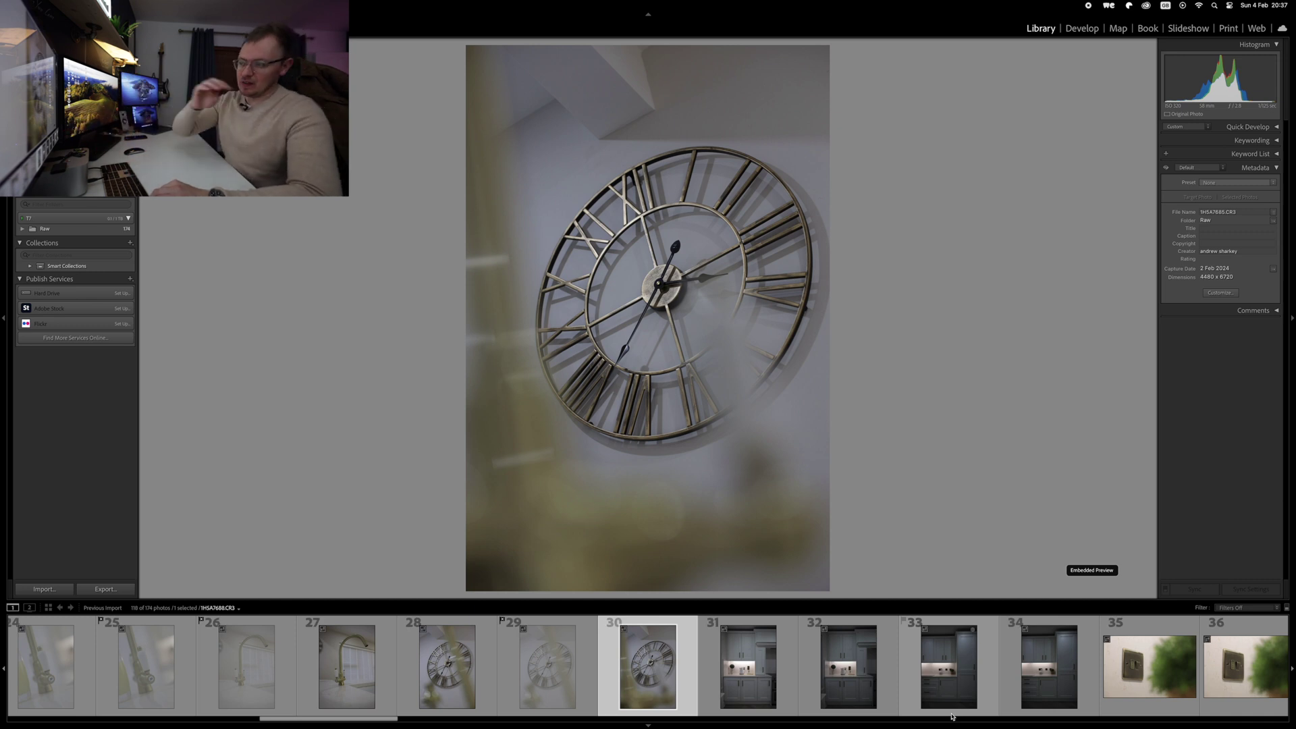
key("Left")
key("Left")
key("x")
key("Right")
key("Right")
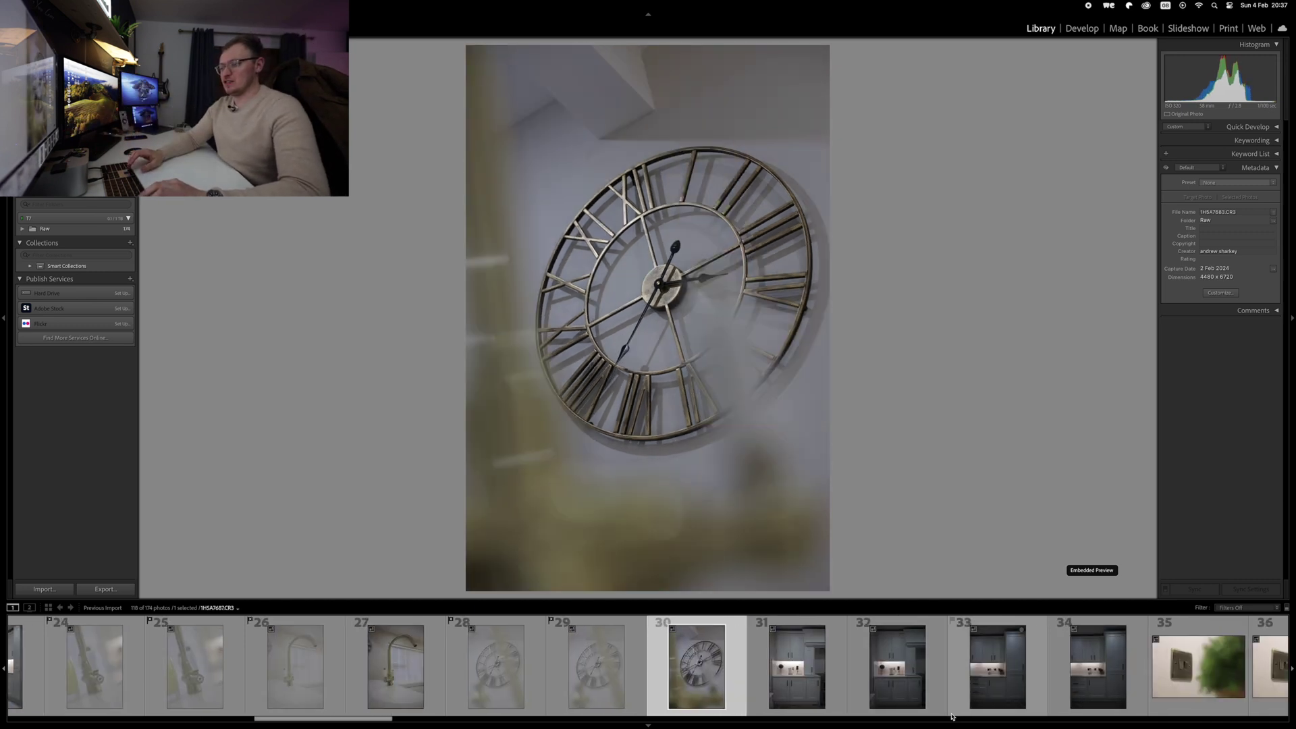
Reject the duplicate dark cabinet shots, photos 31 and 34, keeping one of each view.
key("Right")
key("Right")
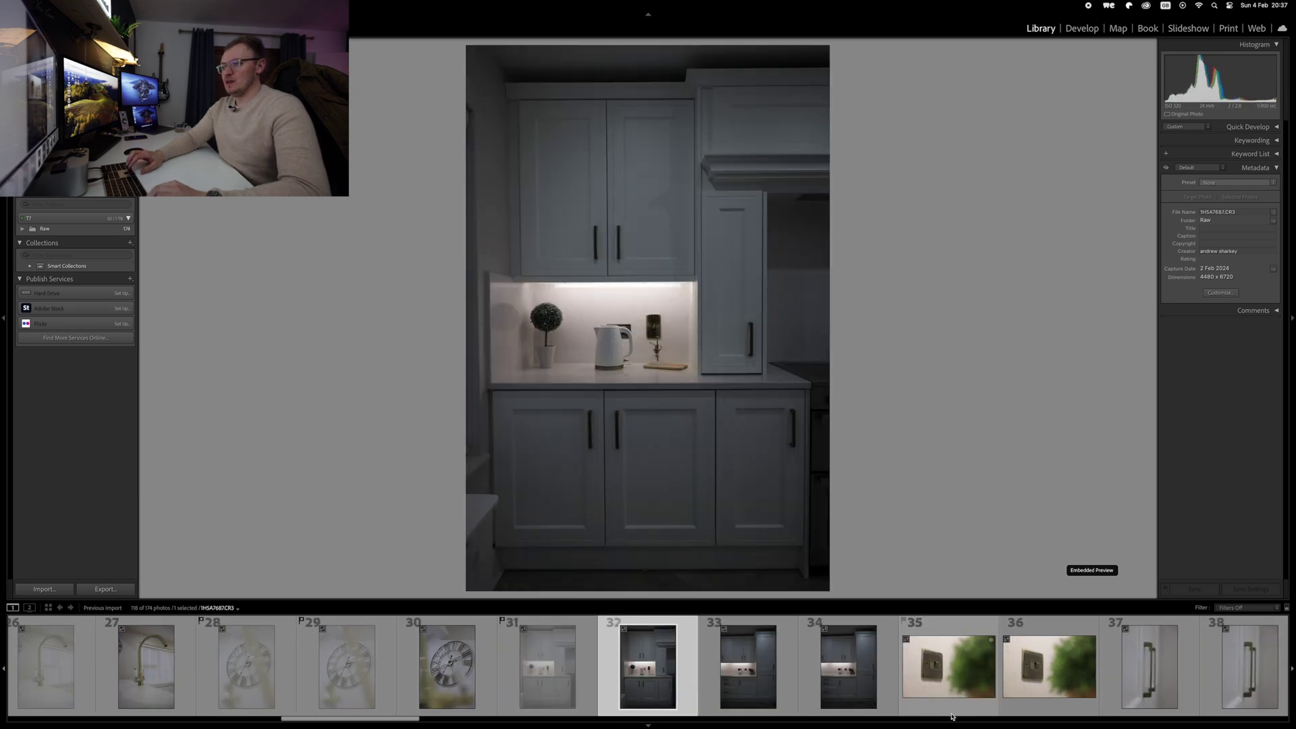
key("Right")
key("Right")
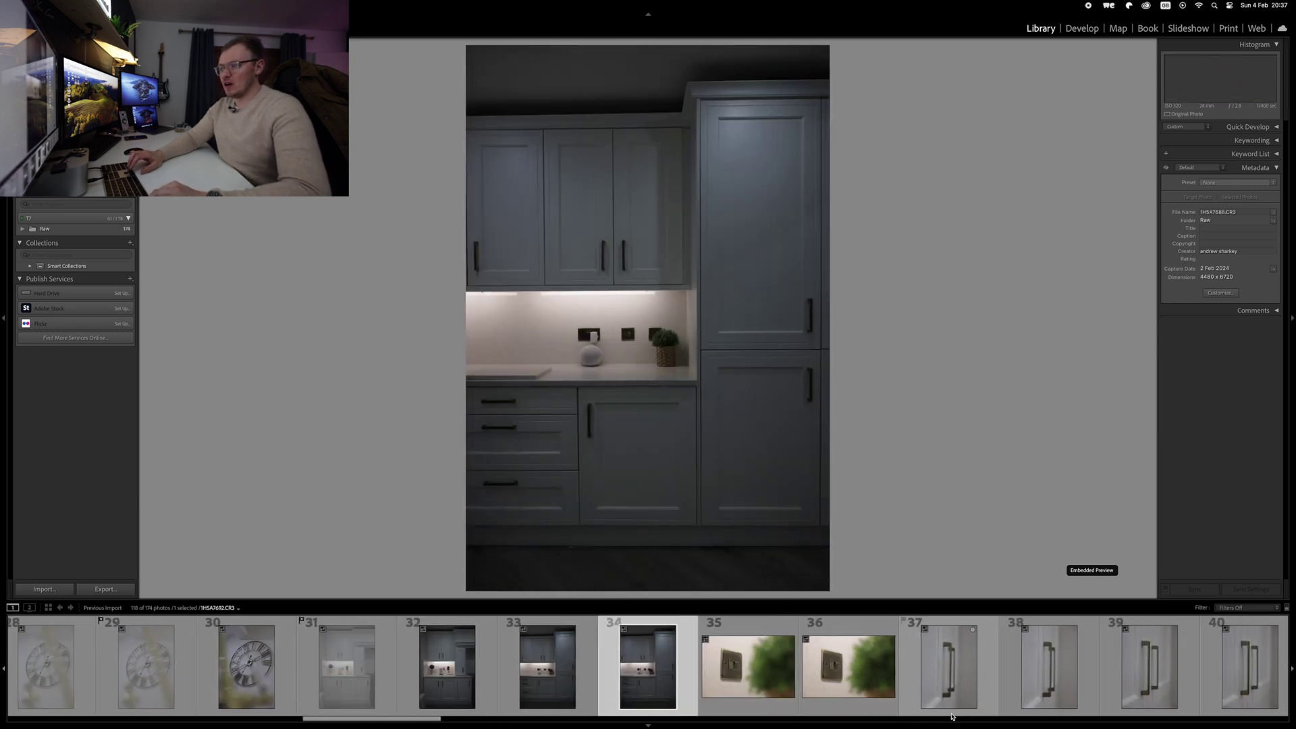
key("Right")
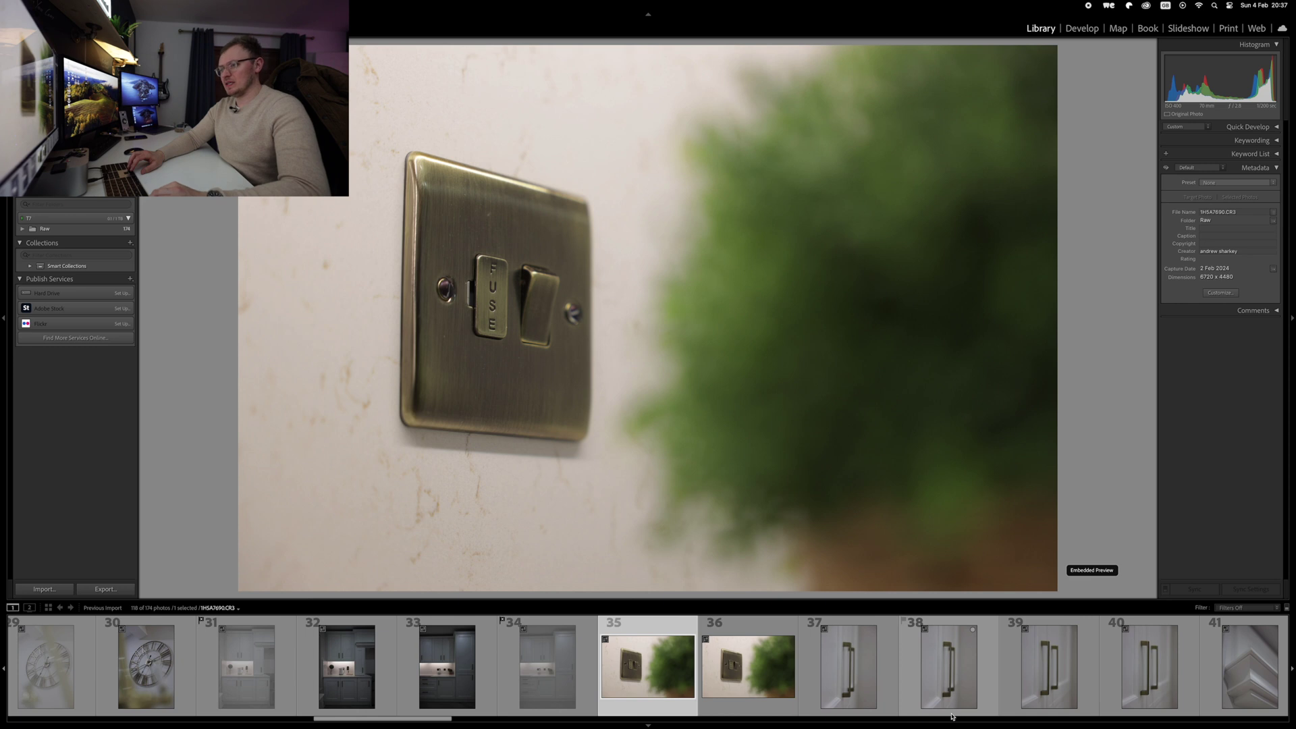
Compare the fuse switch and single door handle close-ups and reject the weaker duplicates.
key("Right")
key("Right")
key("Right")
key("Left")
key("x")
key("Right")
key("Left")
key("x")
key("Right")
key("Right")
Reject the double-handle duplicate, photo 40, and the cabinet moulding close-ups 41 and 43, keeping photo 42.
key("x")
key("Right")
key("Right")
key("Left")
key("x")
key("Right")
key("Right")
key("x")
key("Right")
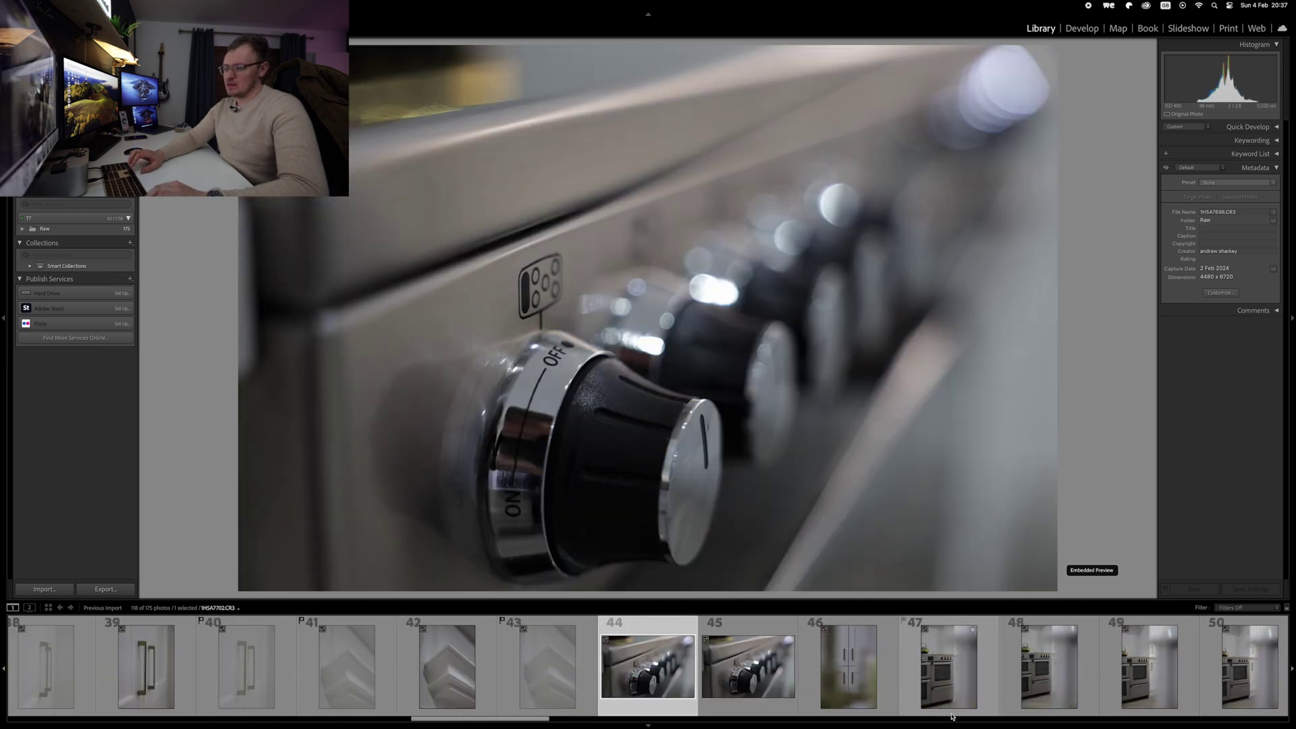
Reject the cooker knob close-up 44, keeping photo 45, and review the cabinet handle shot 46.
key("x")
key("Right")
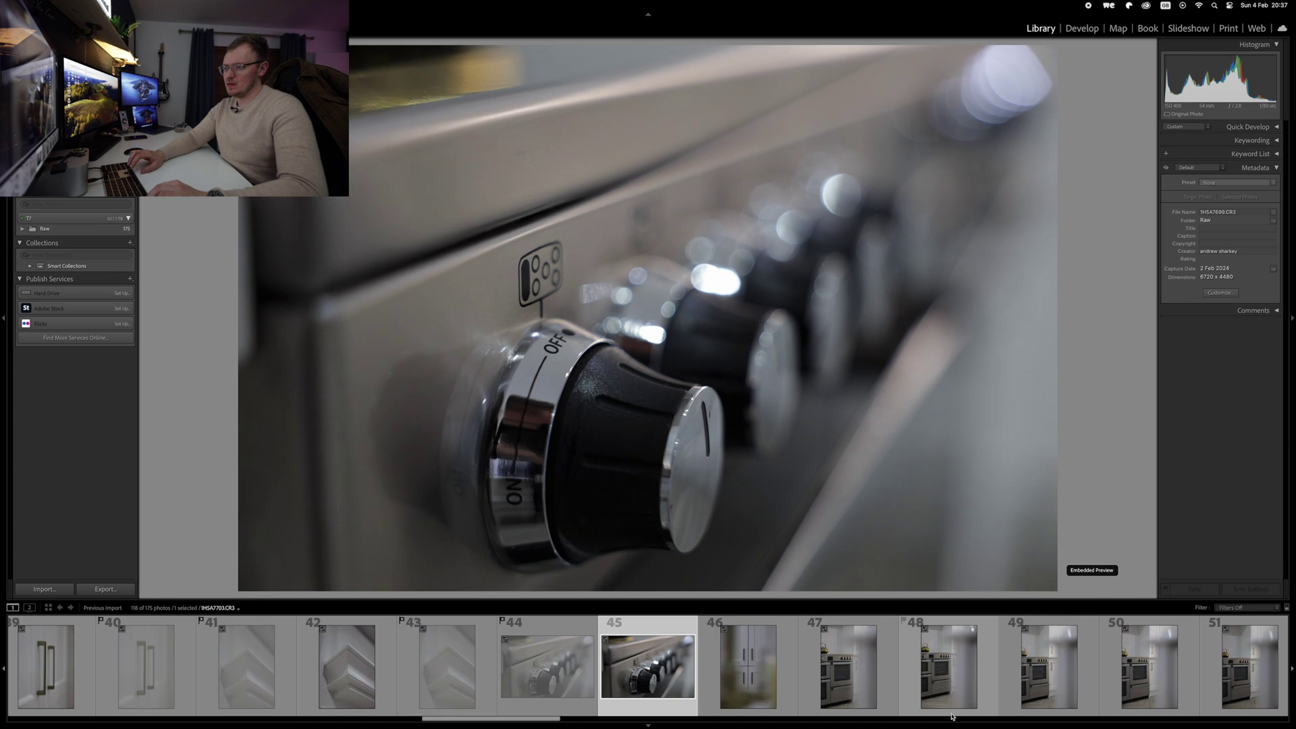
key("Right")
key("Right")
key("Left")
key("Right")
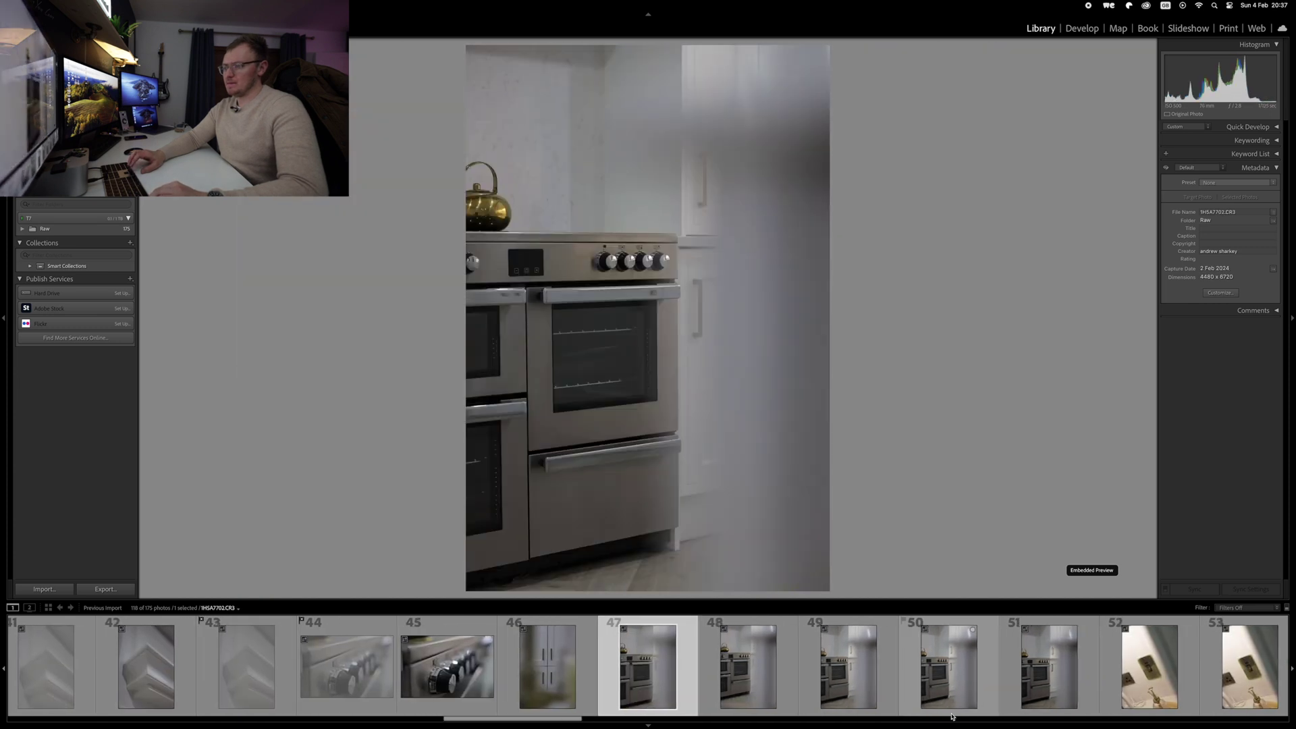
Compare the oven, socket, island and worktop shots and reject the duplicates, including photos 47, 58 and 61.
key("Right")
key("Right")
key("Right")
key("Right")
key("Right")
key("Right")
key("Right")
key("Right")
key("Right")
key("Right")
key("Right")
key("Right")
key("Right")
key("Right")
key("Right")
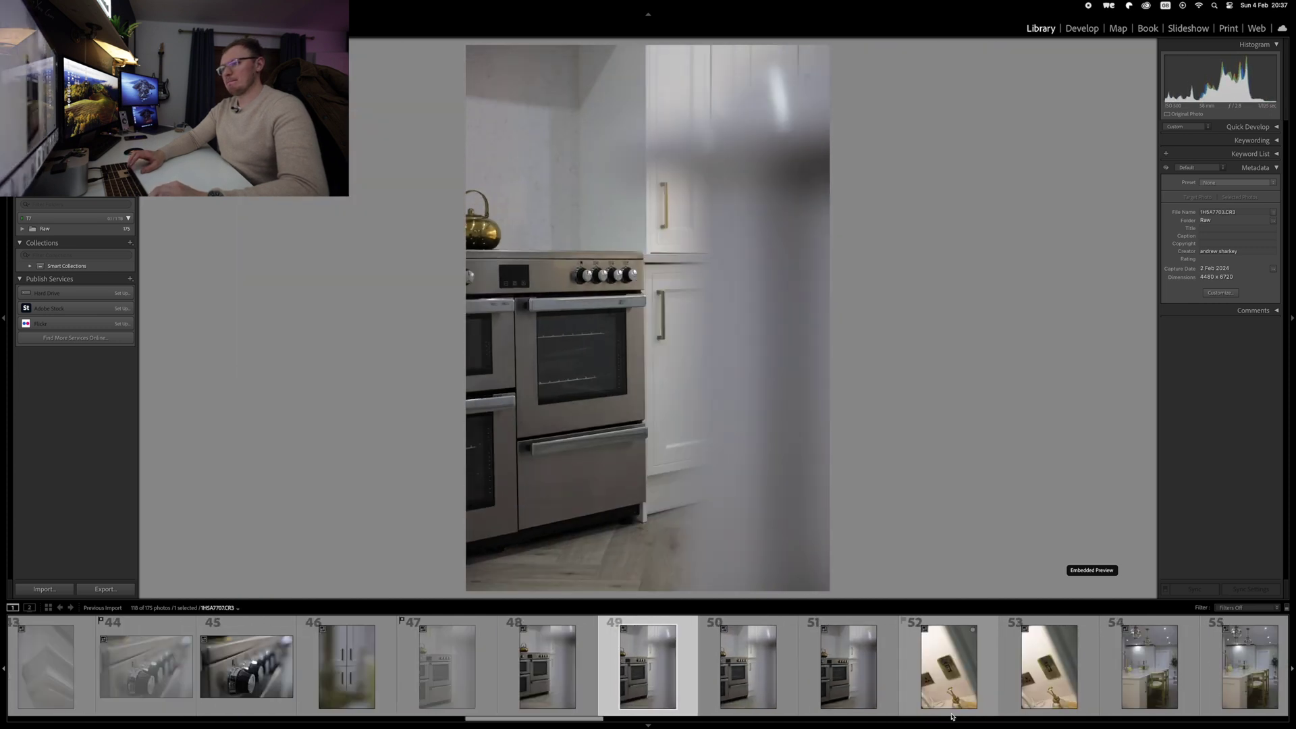
key("Right")
key("Left")
key("Right")
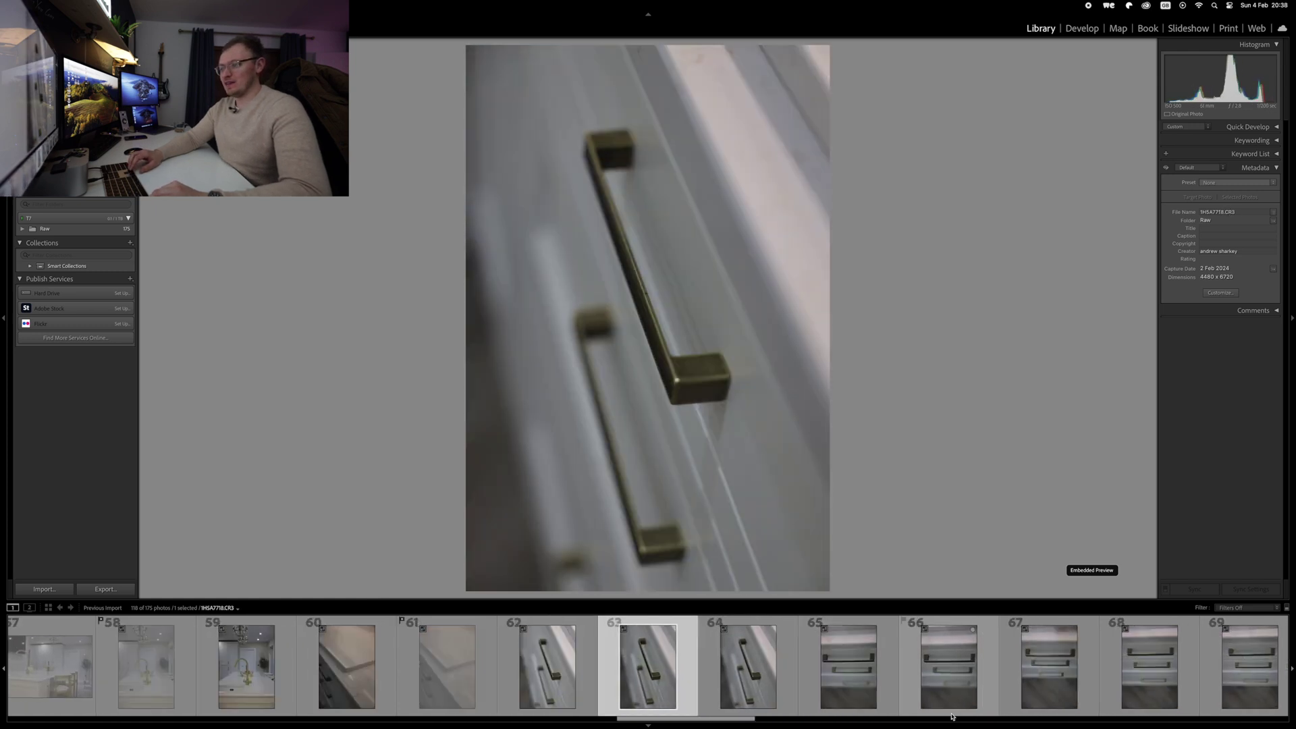
Reject the angled drawer handle duplicates 63 and 64, keeping photo 62, and the frontal handle shots 65 and 66.
key("Right")
key("Right")
key("Left")
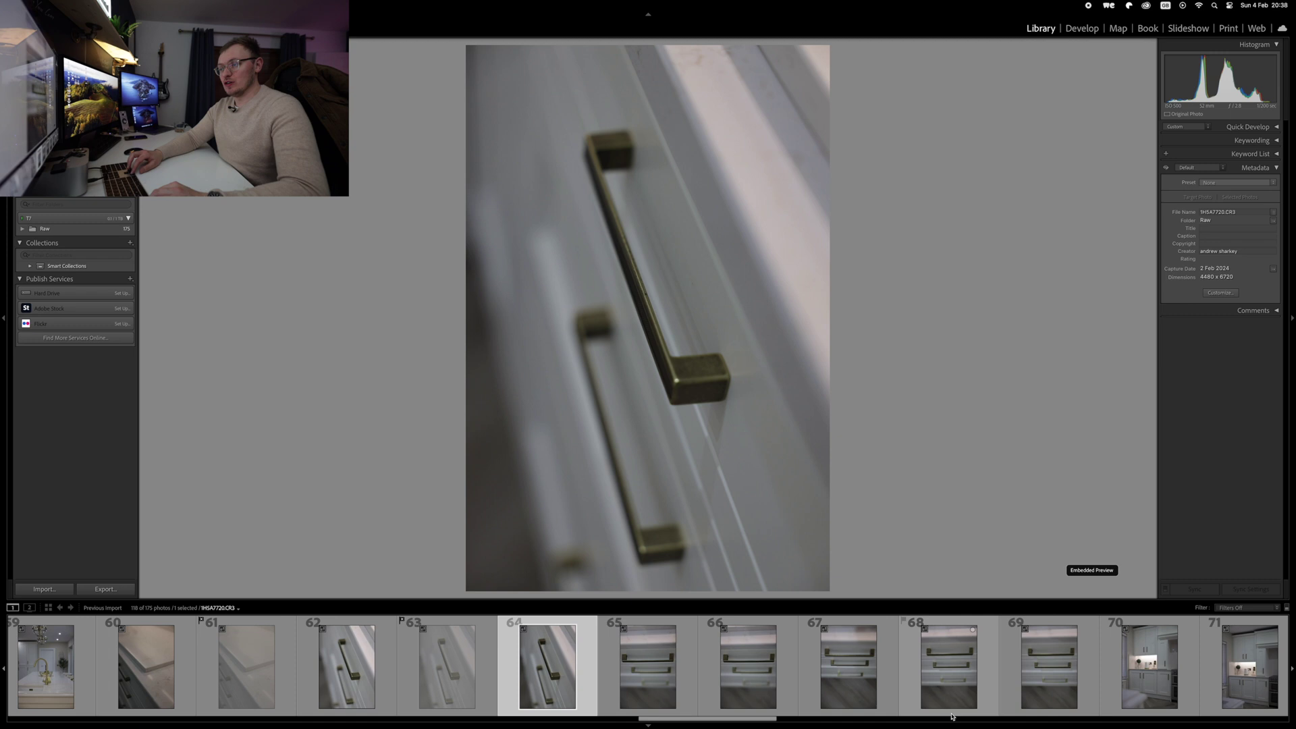
key("Right")
key("Right")
key("x")
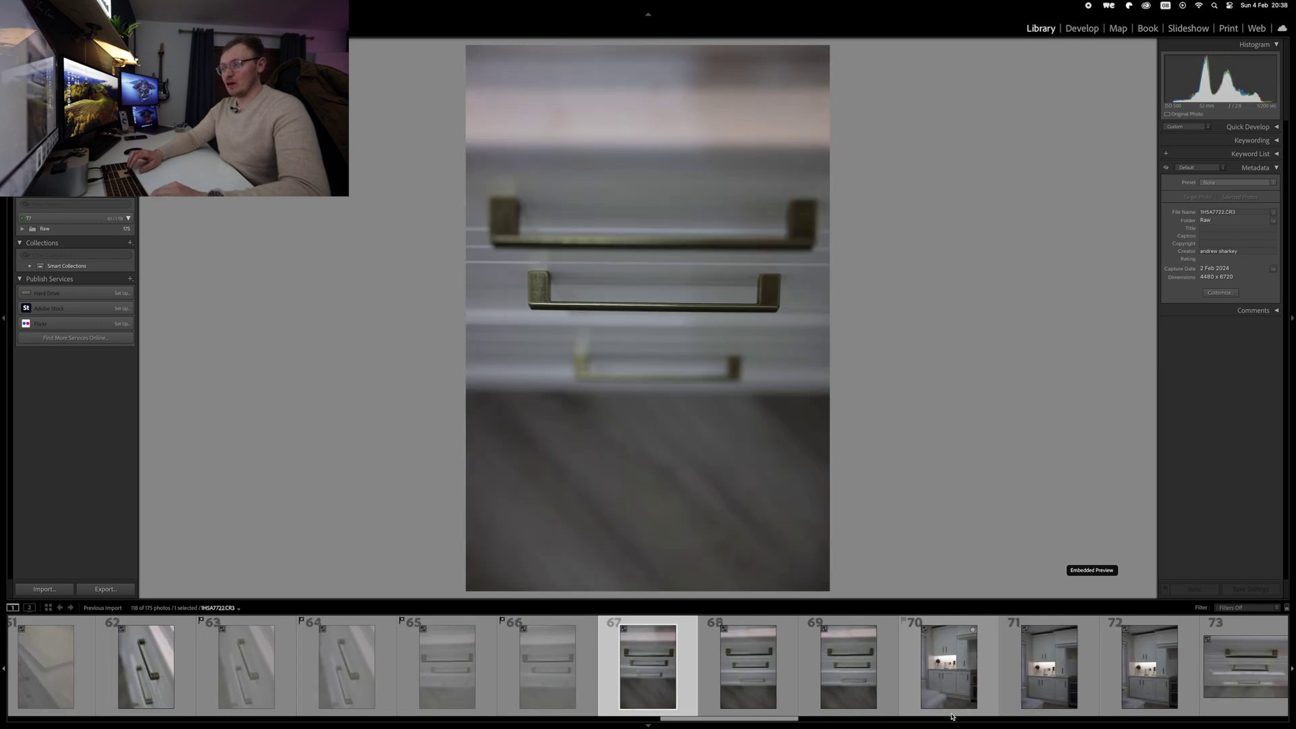
Compare the remaining frontal drawer handle shots and reject photos 67 and 69, keeping photo 68.
key("Right")
key("Left")
key("Right")
key("Right")
key("Right")
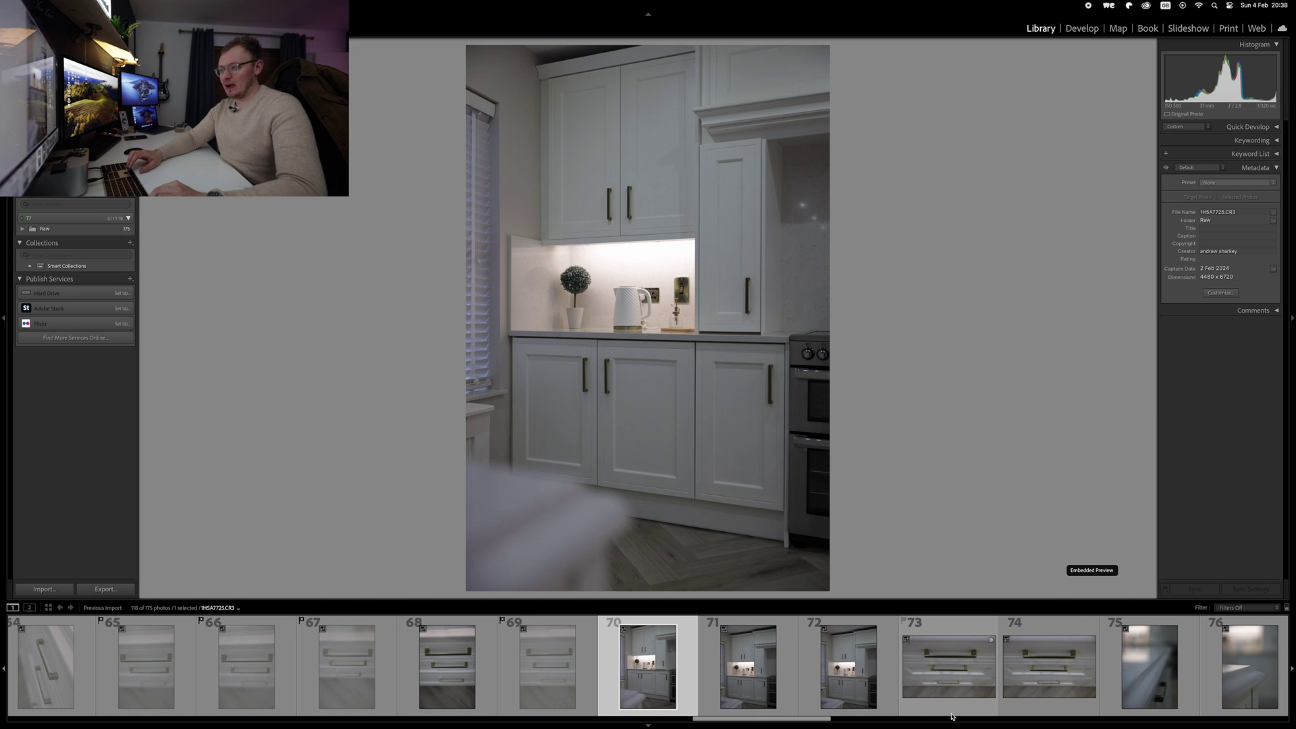
Compare the three lit worktop and cabinet shots and reject photos 70 and 72, keeping photo 71.
key("Right")
key("Left")
key("Right")
key("Left")
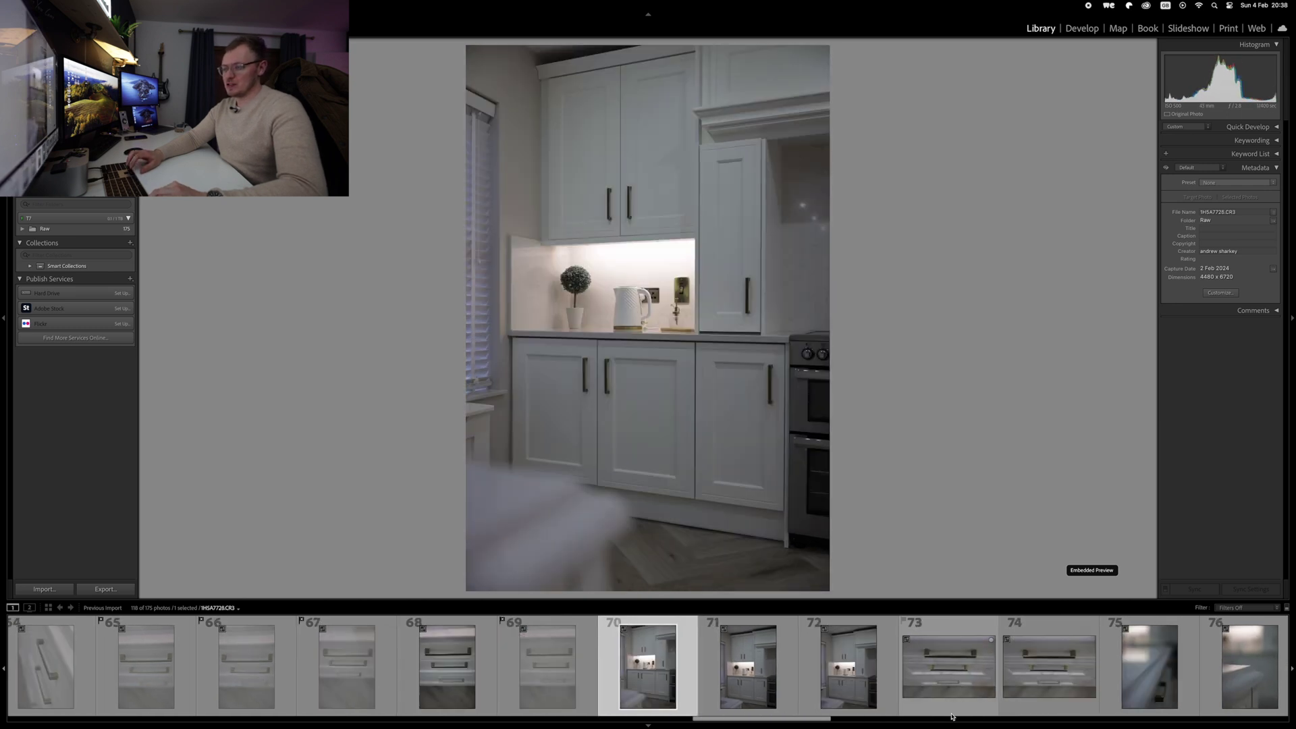
key("Right")
key("Right")
key("Right")
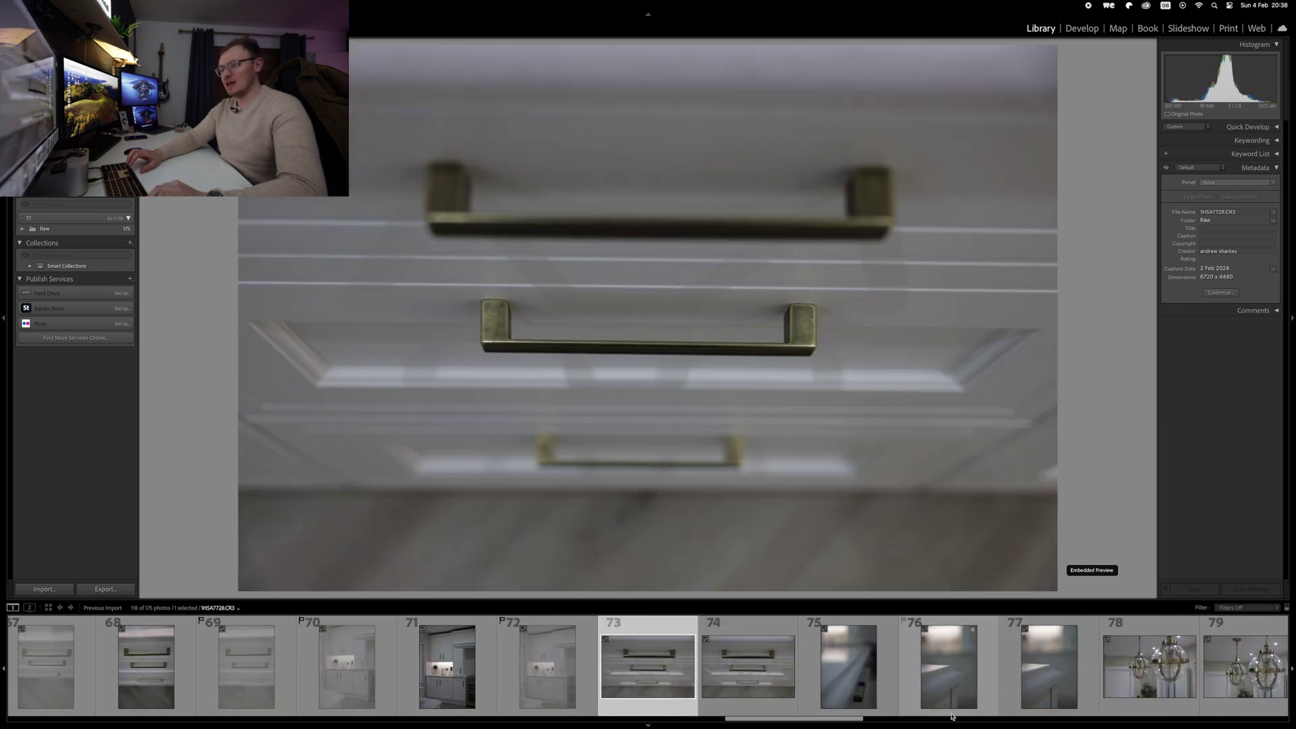
Reject the landscape drawer handle shot 73 and the worktop edge close-ups 75 and 77, keeping photos 74 and 76.
key("Right")
key("Left")
key("Right")
key("Right")
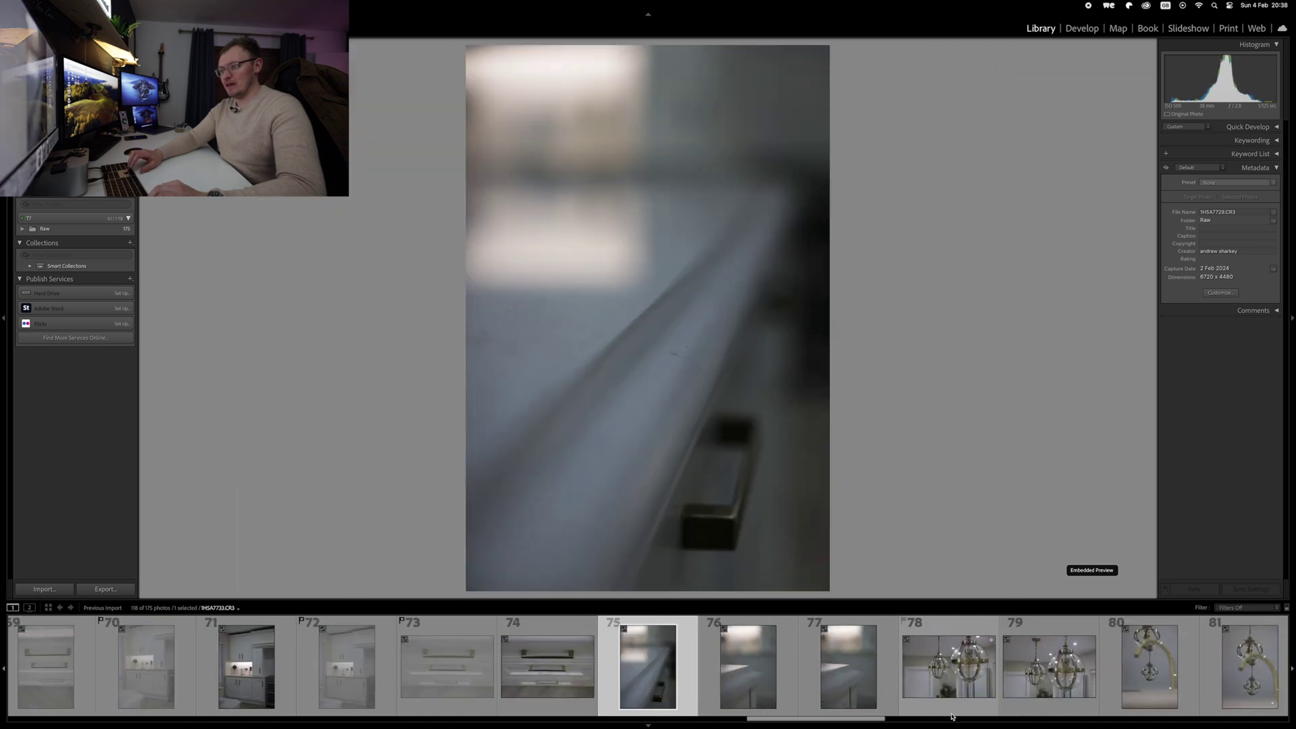
key("Right")
key("Right")
key("Right")
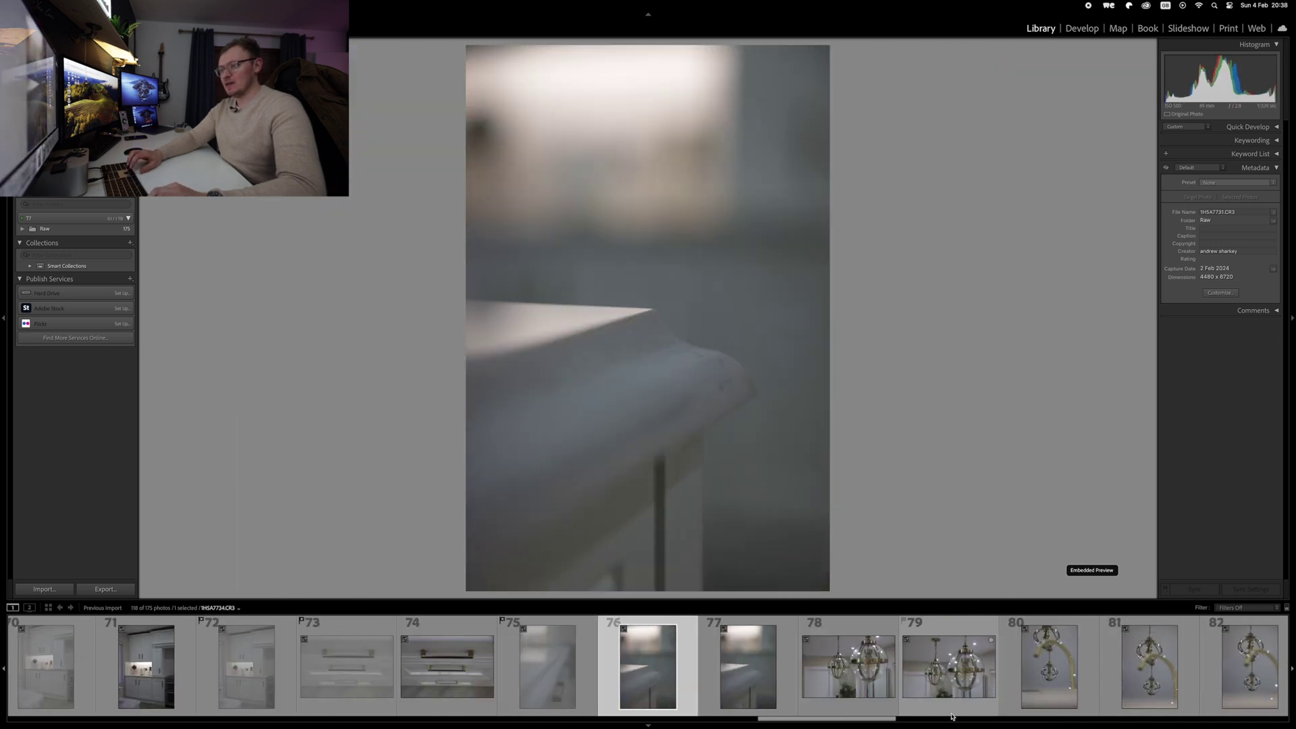
key("Right")
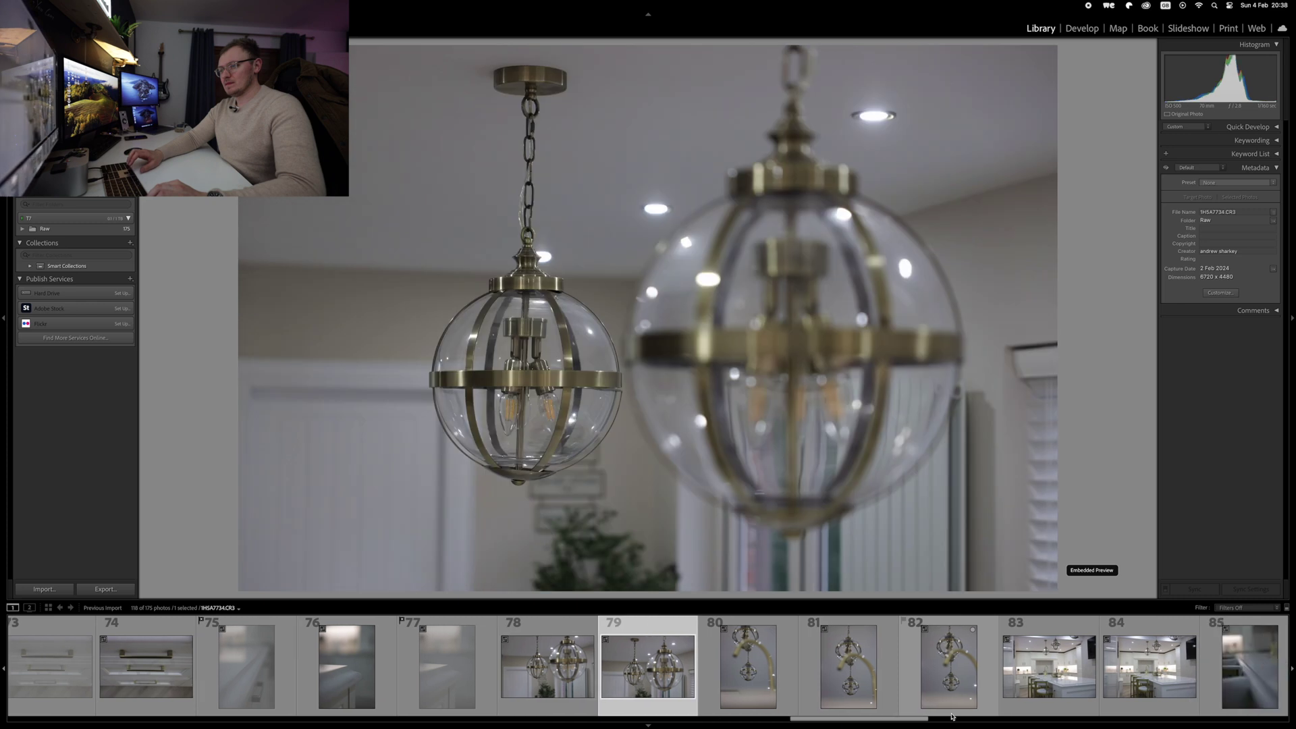
Reject the duplicate pendant light shots 78 and 81, keeping photos 79, 80 and 82.
key("Right")
key("Right")
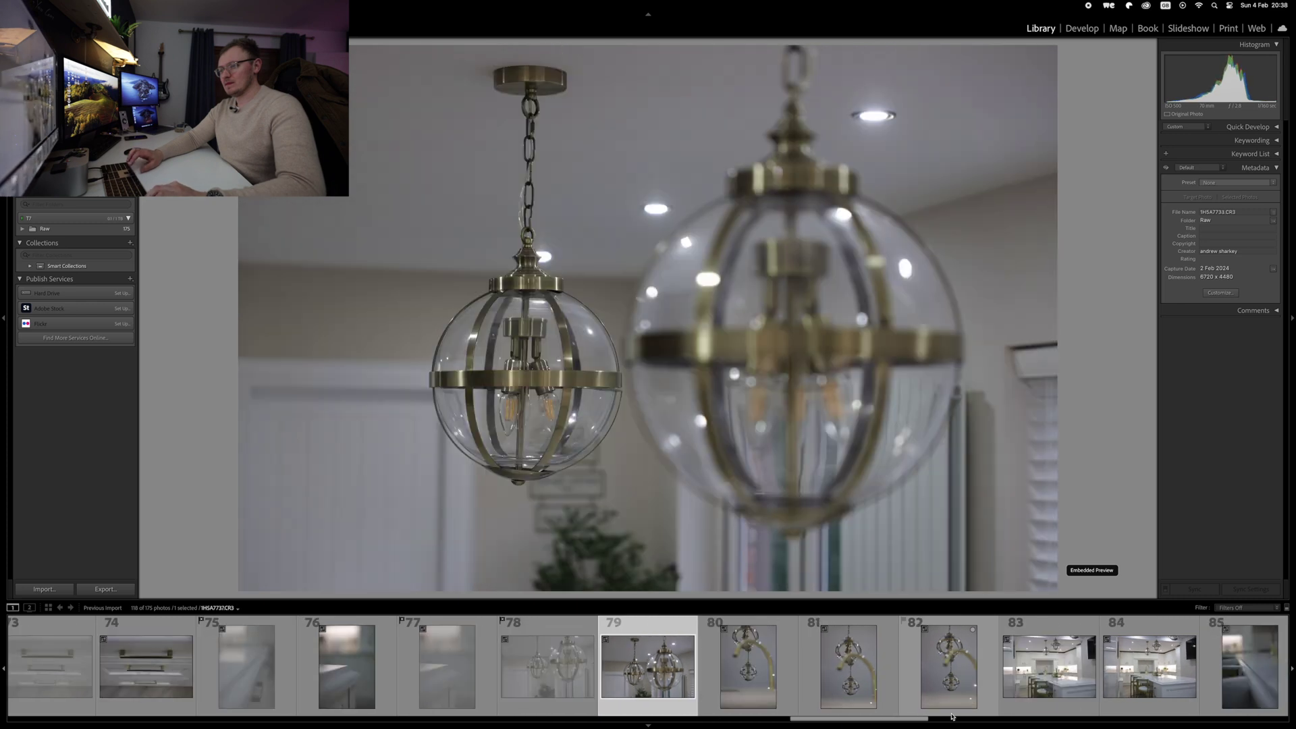
key("Right")
key("Right")
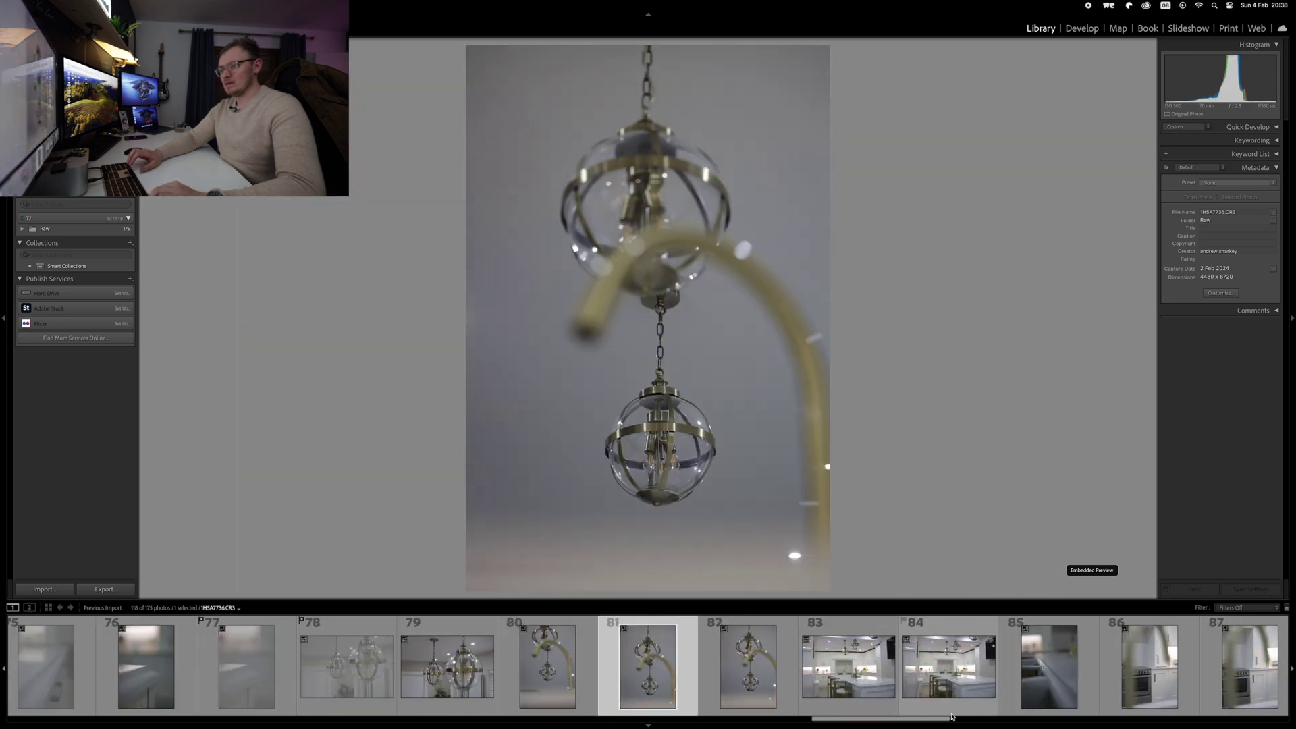
key("Right")
key("Left")
key("Left")
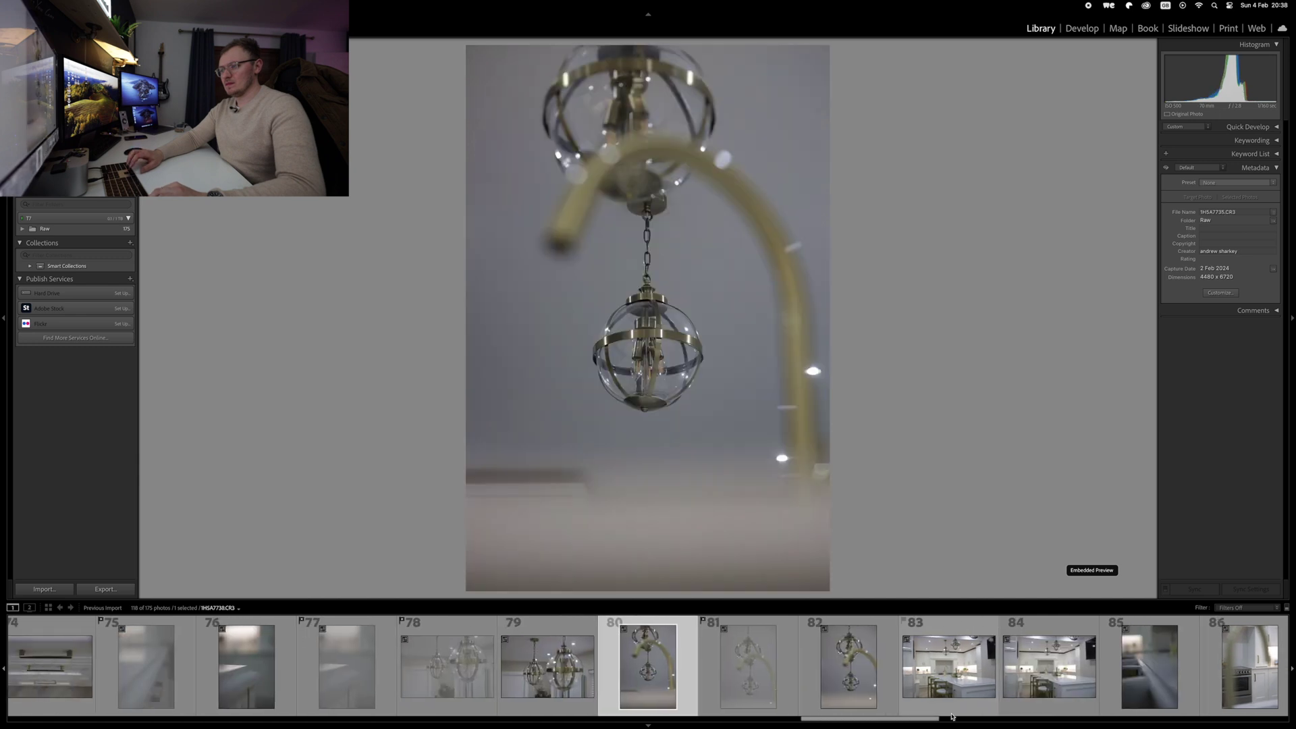
key("Right")
key("Right")
key("Right")
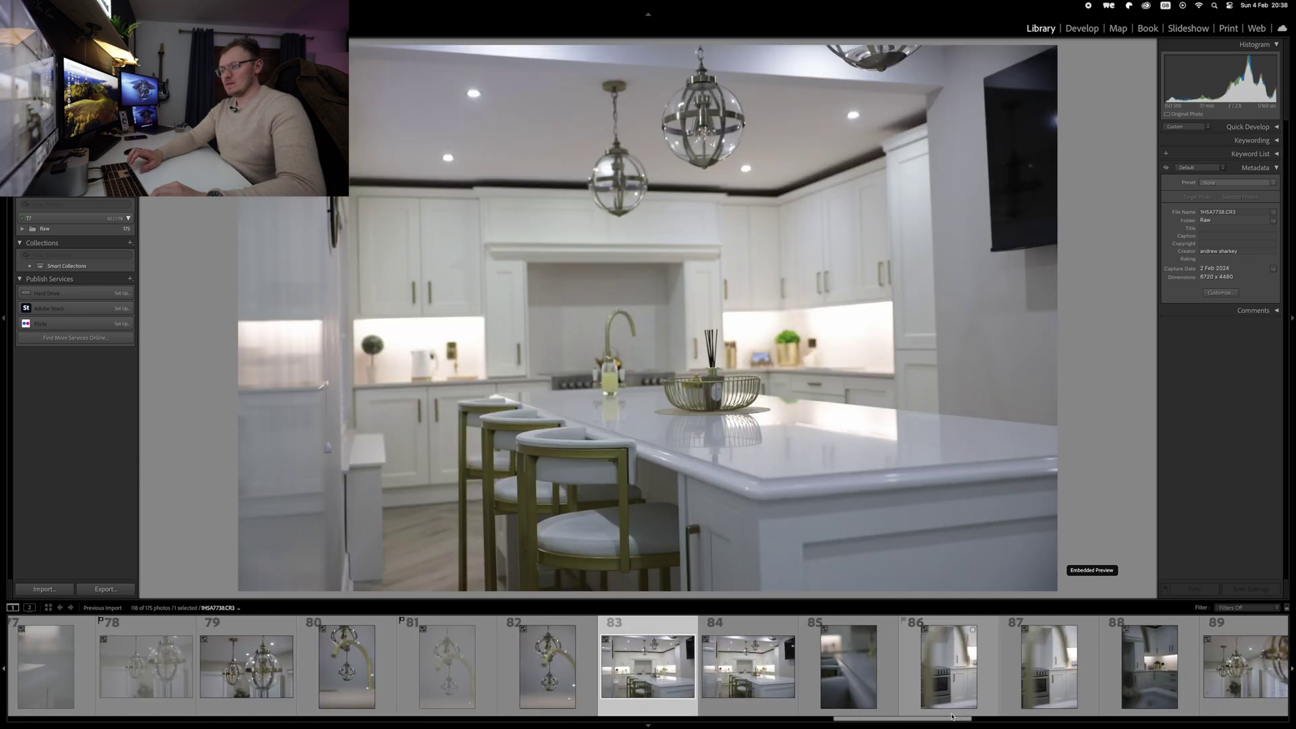
Reject the wide island shots 83 and 84, the blurred shot 85 and the oven duplicate 86, keeping photos 87 and 88.
key("Right")
key("Right")
key("Right")
key("Right")
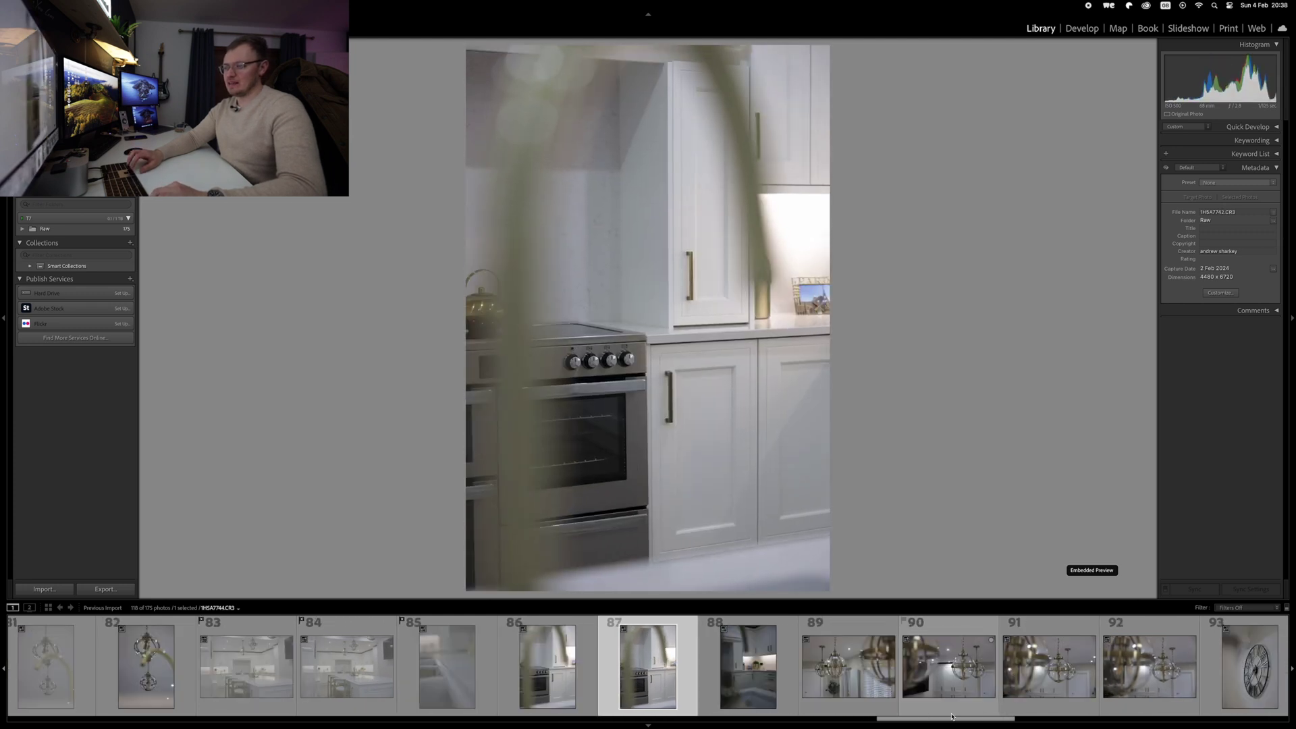
key("Right")
key("Right")
key("Right")
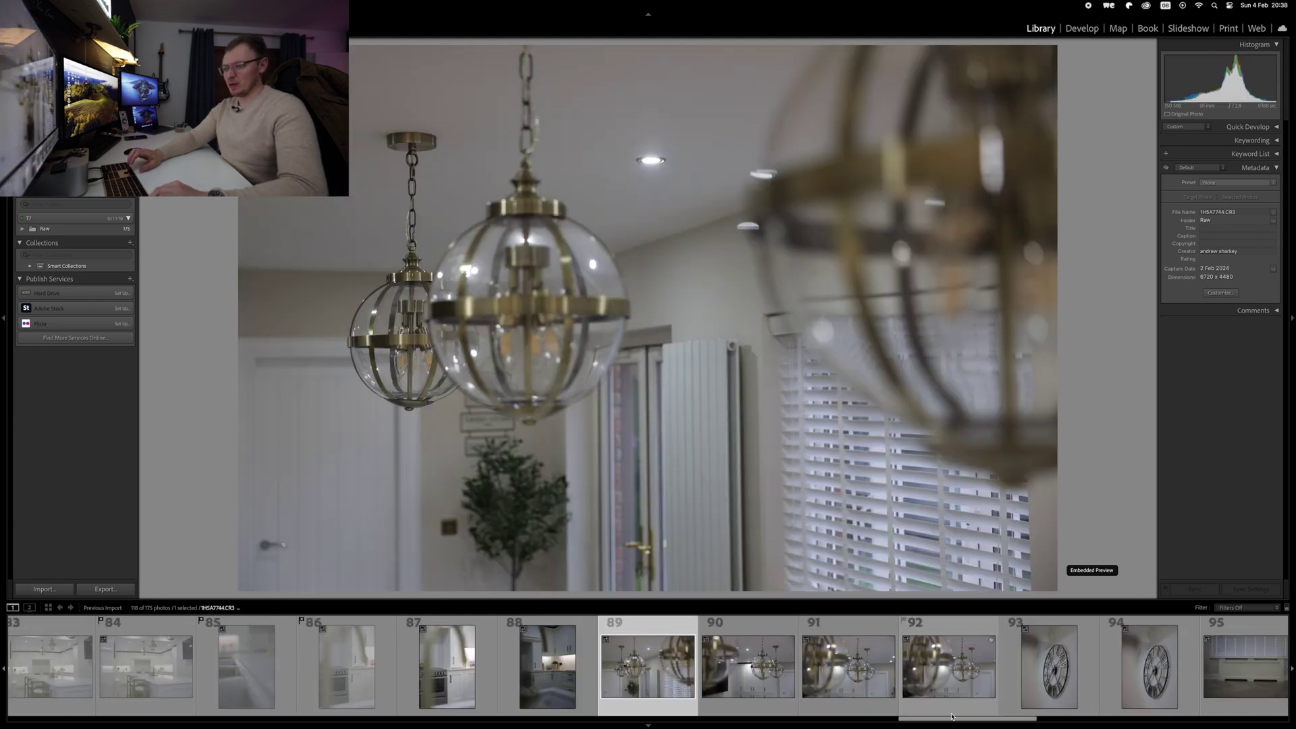
Compare the landscape pendant light shots and reject photos 89, 90 and 92, keeping photo 91.
key("Right")
key("Left")
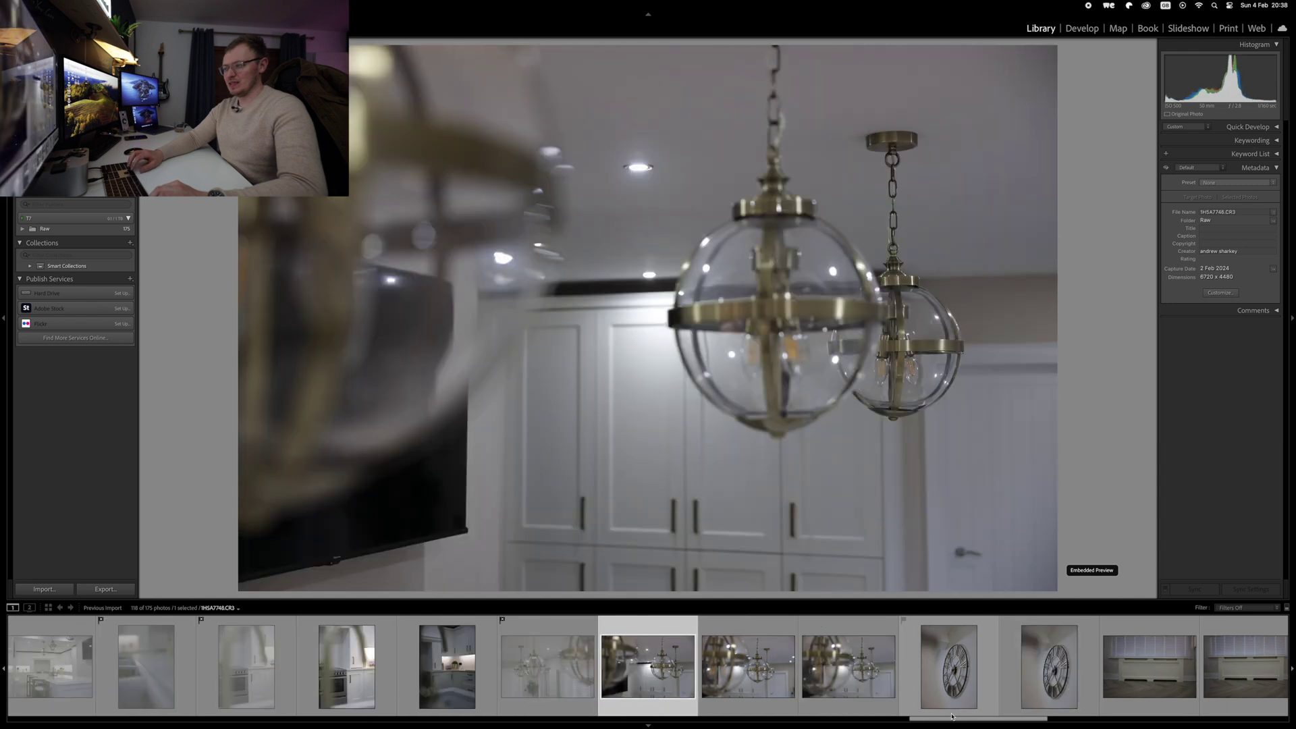
key("Right")
key("Right")
key("Right")
key("Left")
key("x")
key("Right")
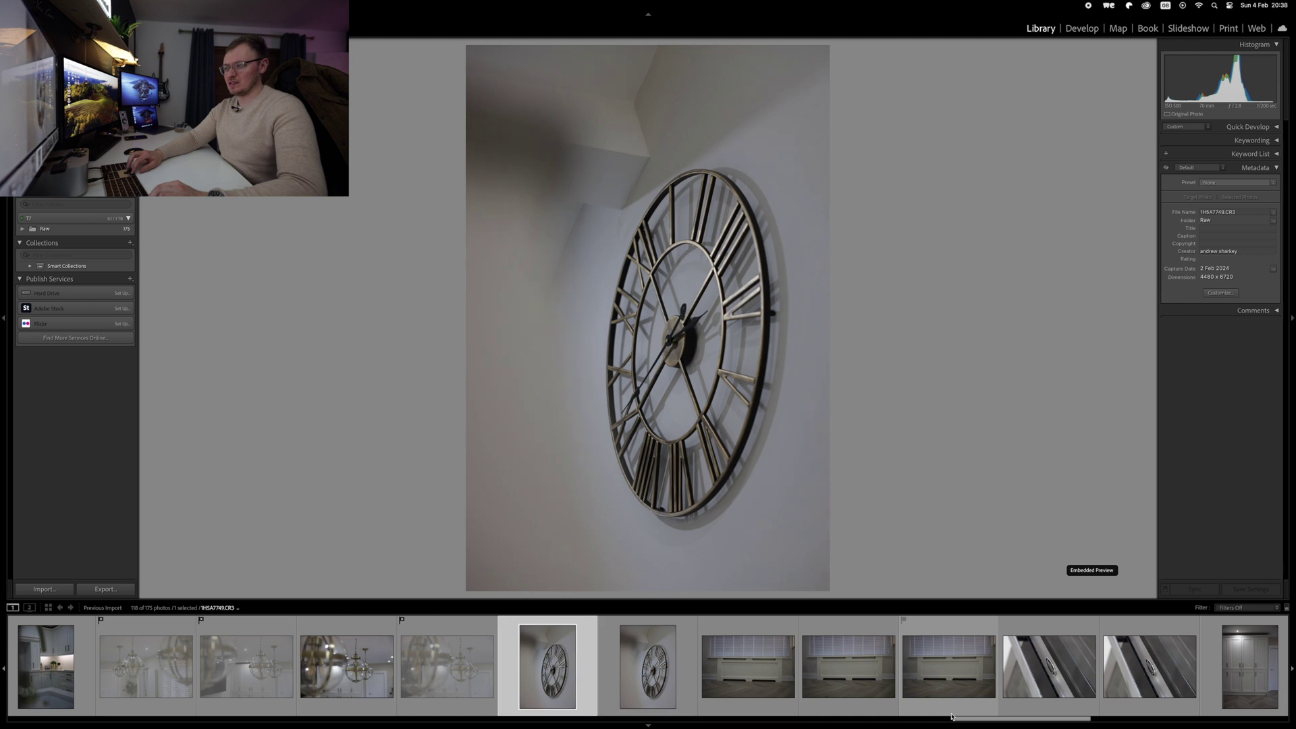
Reject the wall clock duplicate 93 and the radiator cover shots 95 and 97, keeping photos 94 and 96.
key("Right")
key("Right")
key("Left")
key("Right")
key("Right")
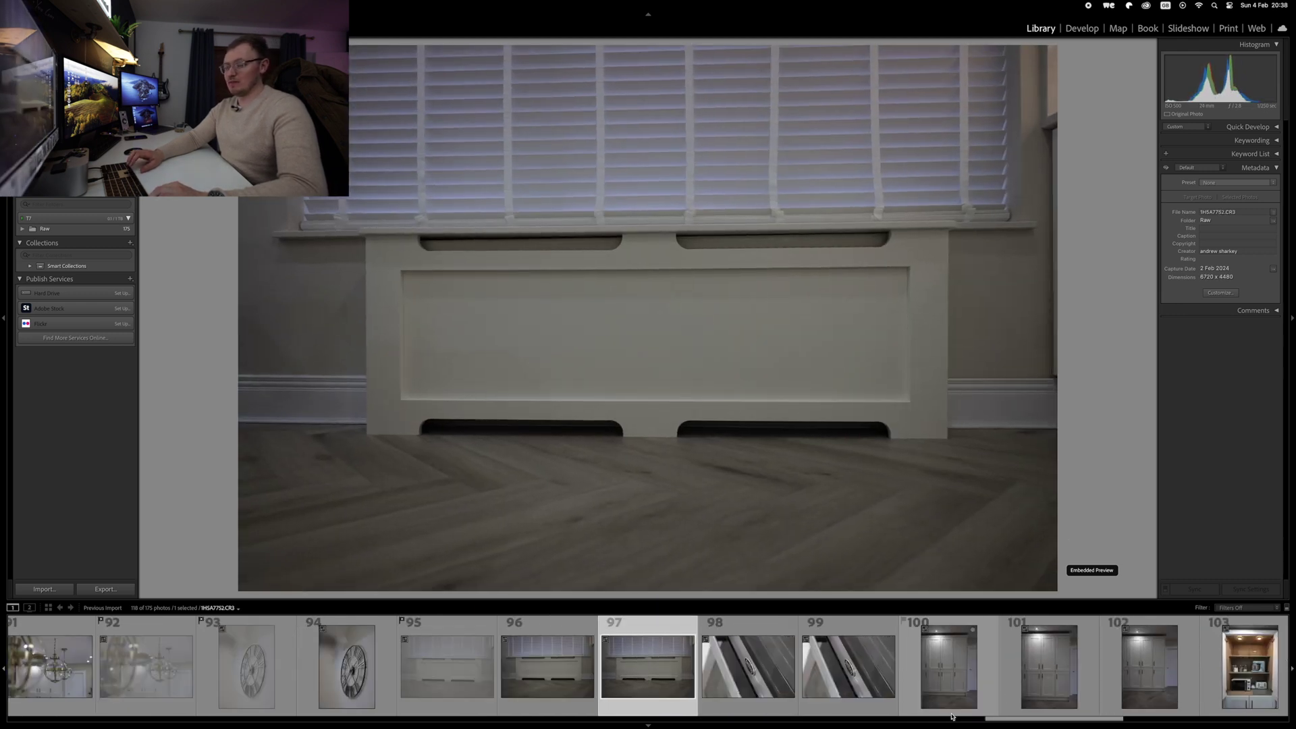
key("Right")
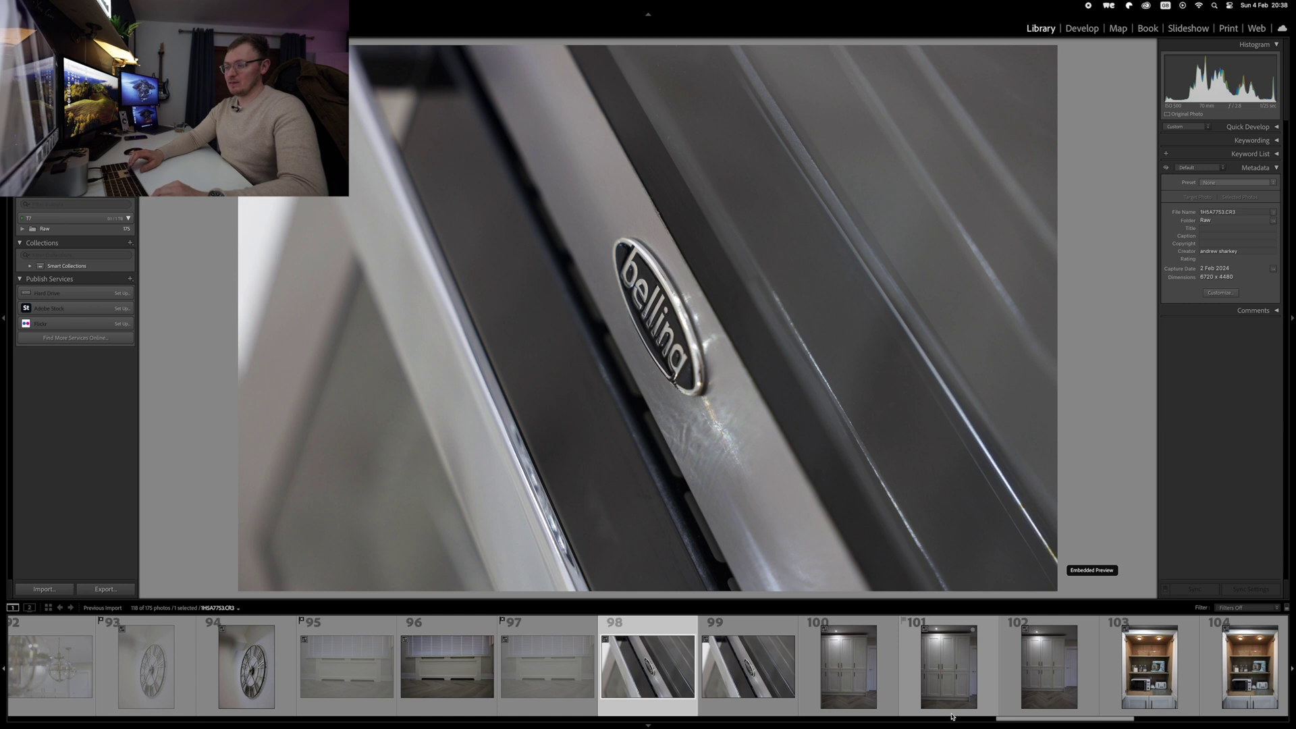
Reject the Belling badge close-up 98, keeping photo 99, and compare the tall cabinet shots 100 and 101.
key("Right")
key("Right")
key("Left")
key("Right")
key("Right")
key("Left")
key("Right")
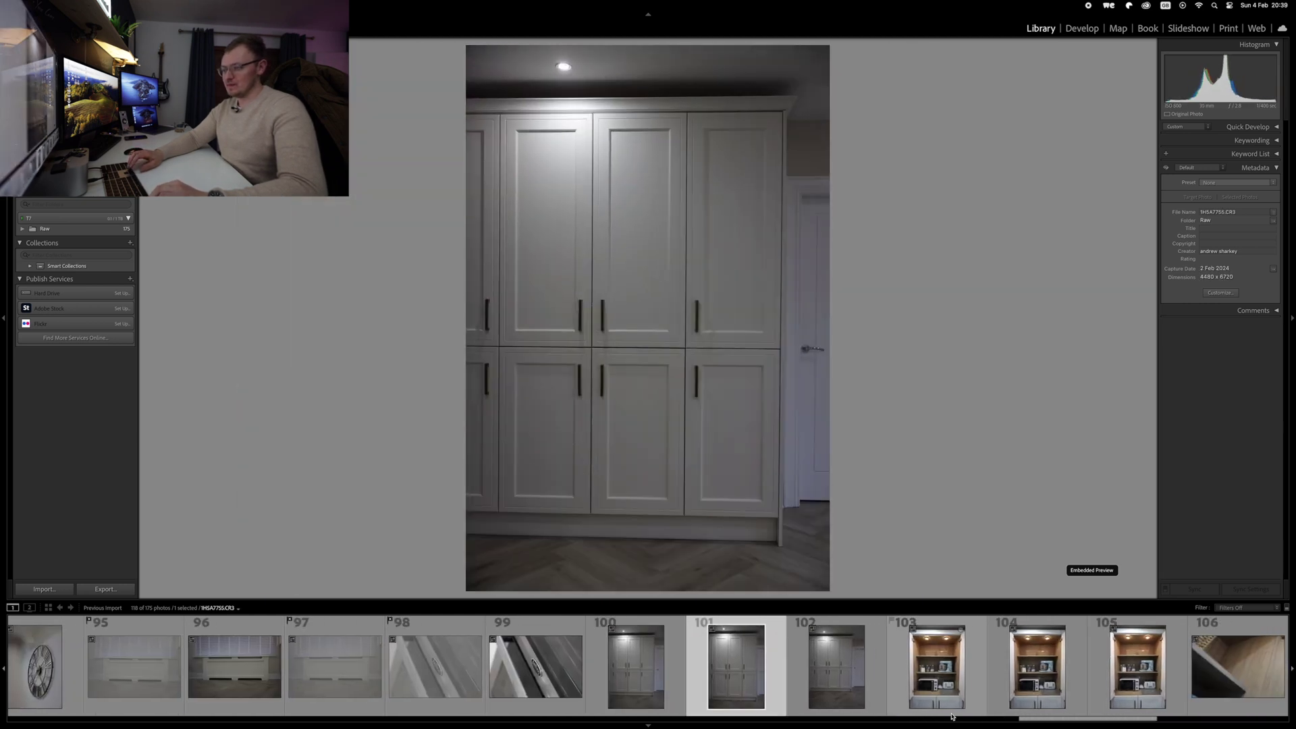
Reject the tall cabinet shot 101, the open cupboard shots 103 and 105 and the shelf close-up 106, keeping photos 102 and 104.
key("Right")
key("Right")
key("Right")
key("Left")
key("Right")
key("Right")
key("Right")
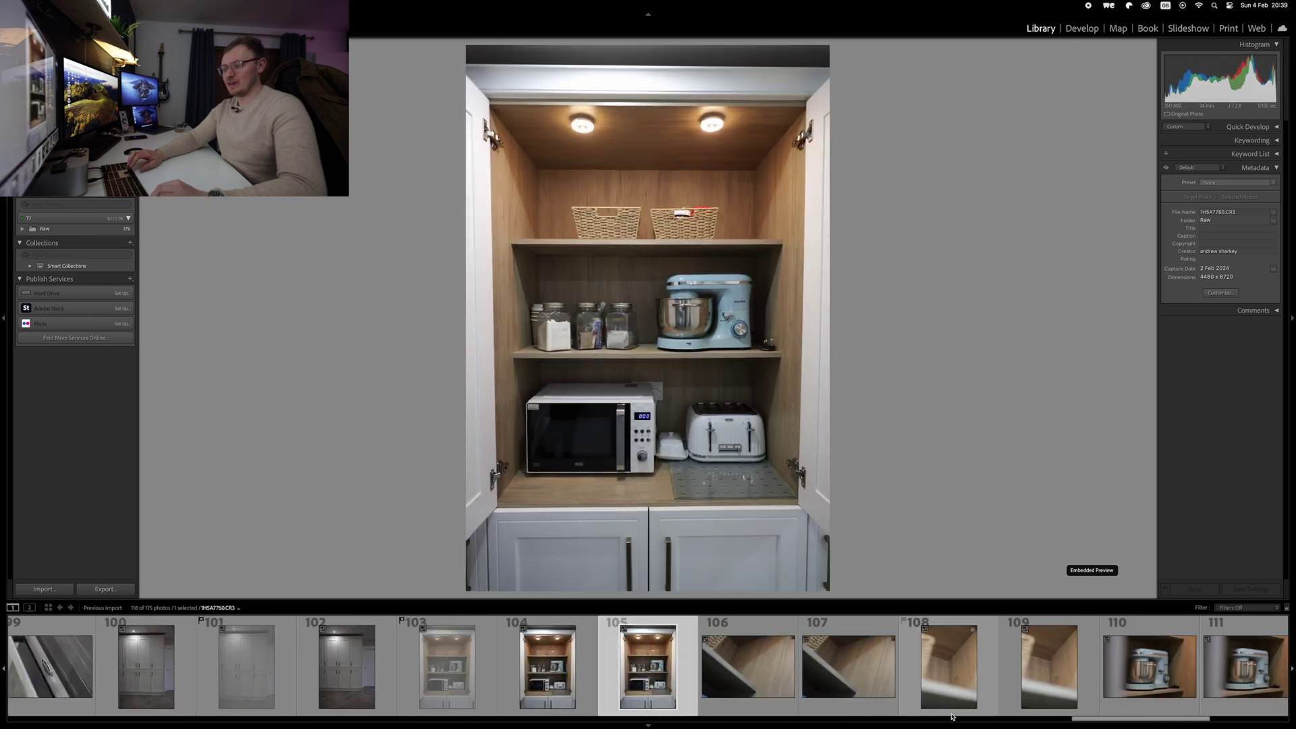
key("Right")
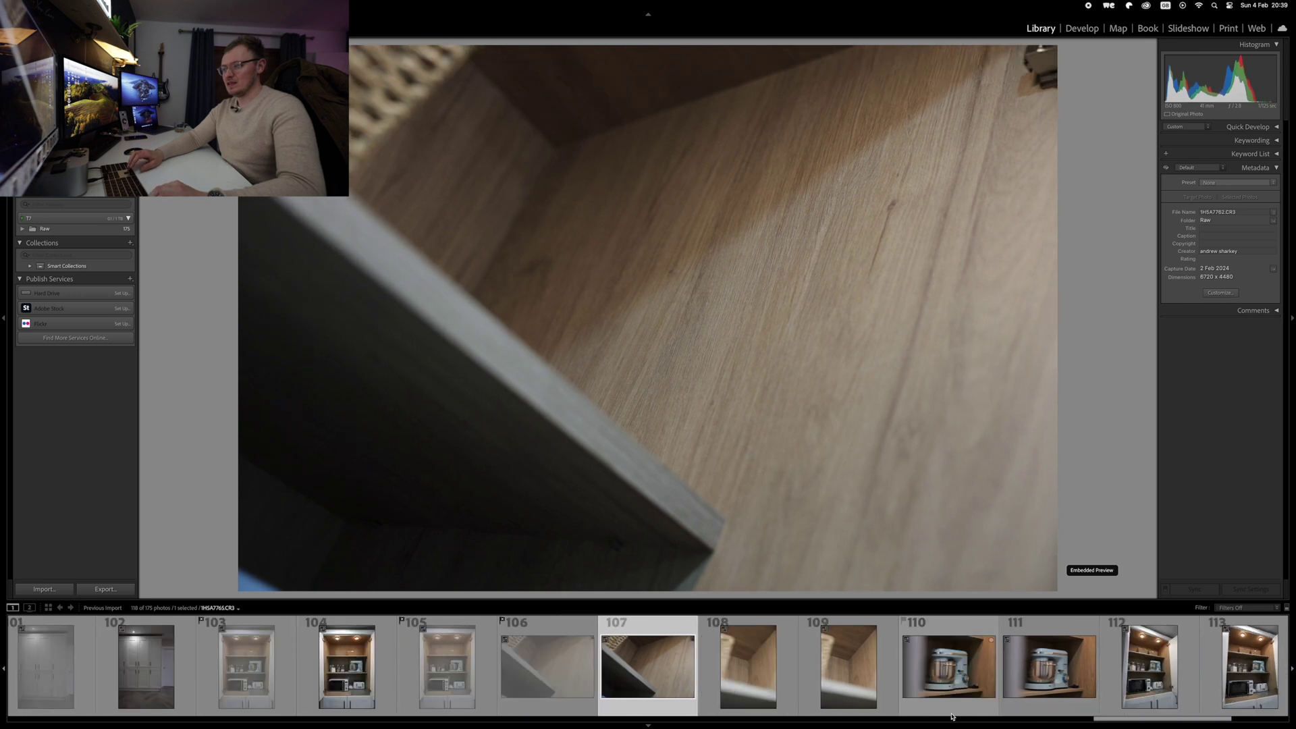
Reject the shelf close-up 109 and the stand mixer shot 110, keeping photos 107, 108 and 111.
key("Right")
key("Right")
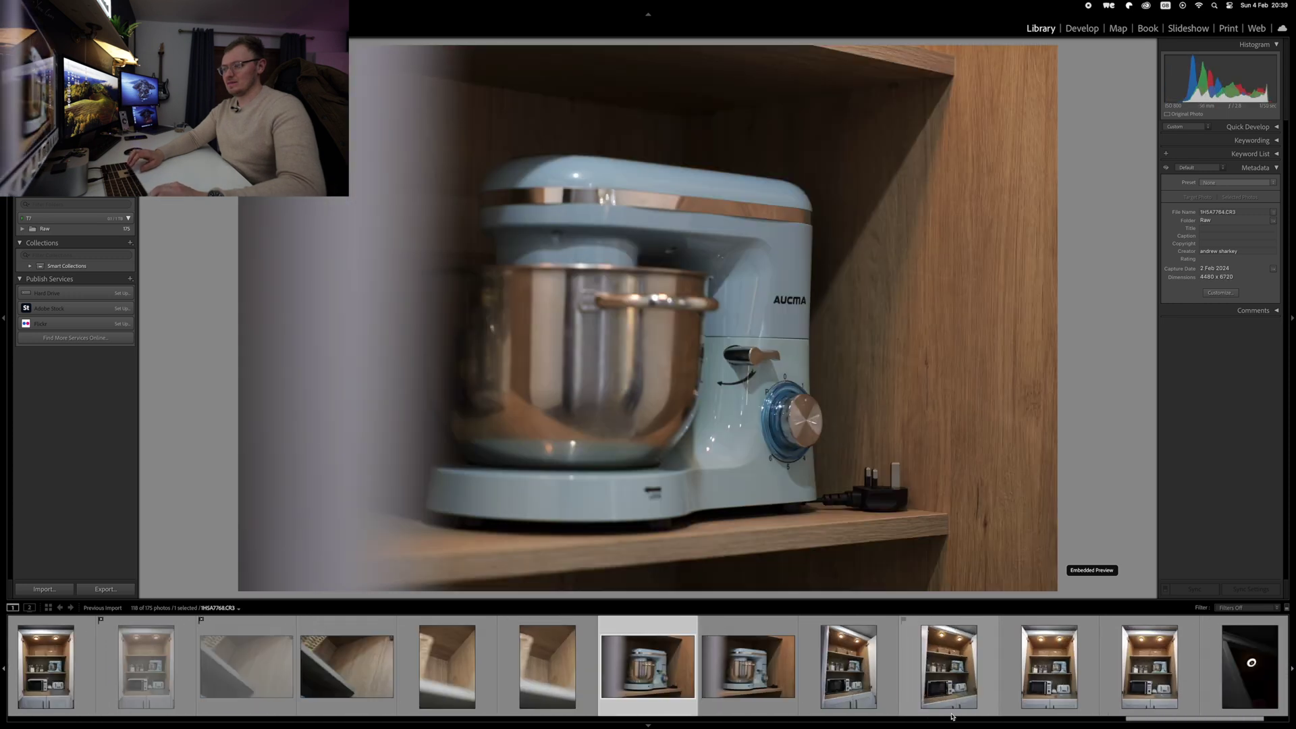
key("Right")
key("Right")
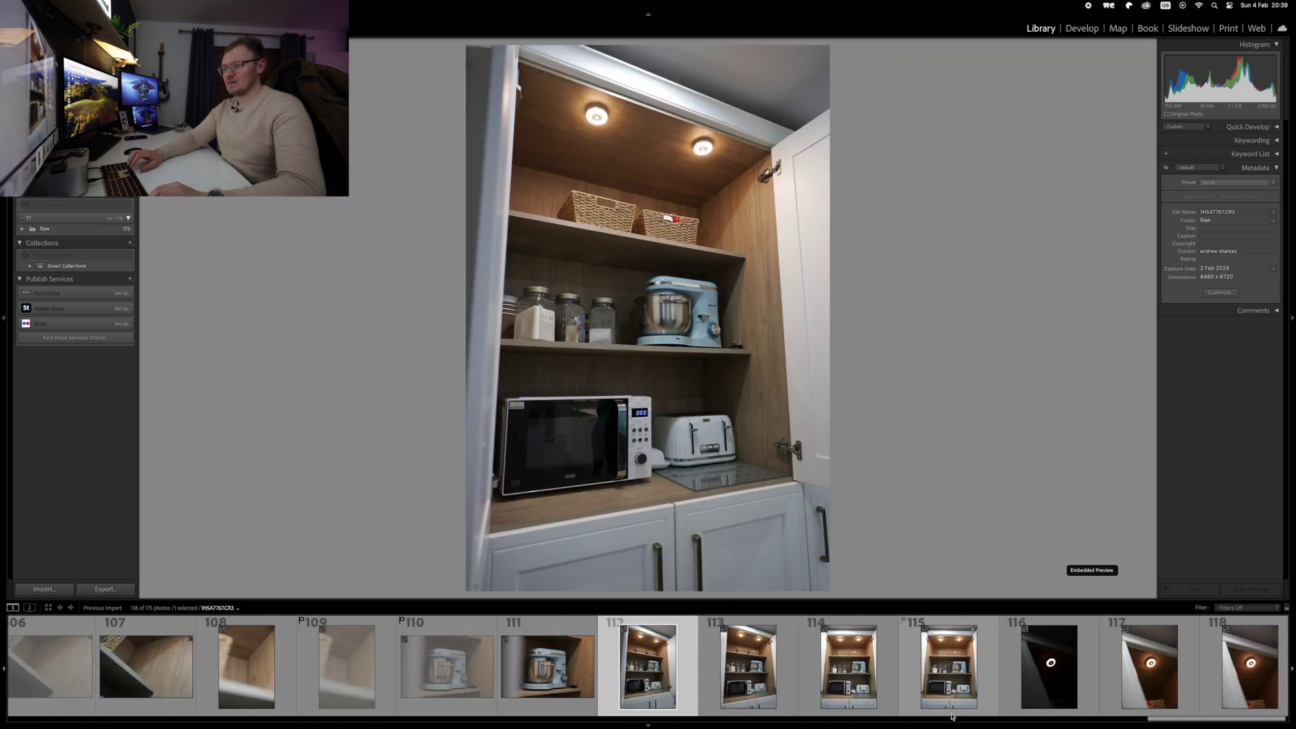
Reject the open cupboard shots 112 and 115 and the cupboard light shots 116 and 118, keeping photos 113, 114 and 117.
key("Right")
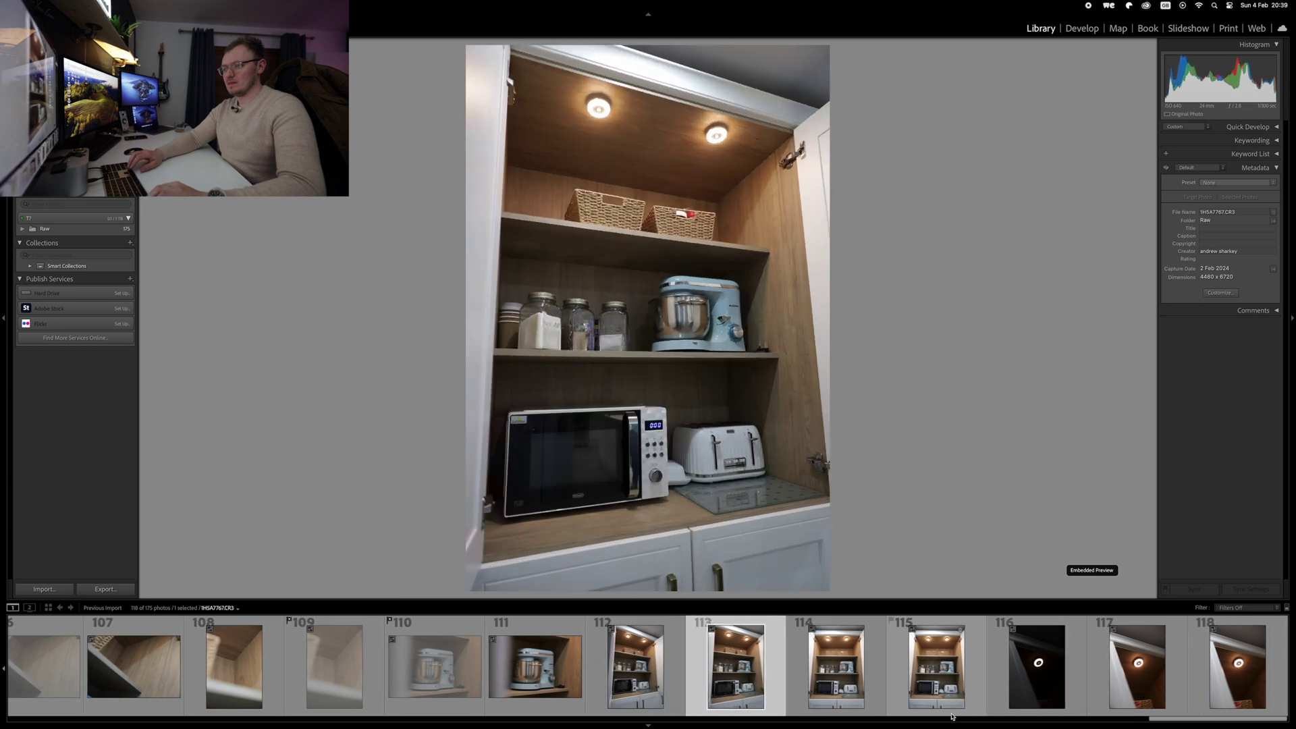
key("Right")
key("Right")
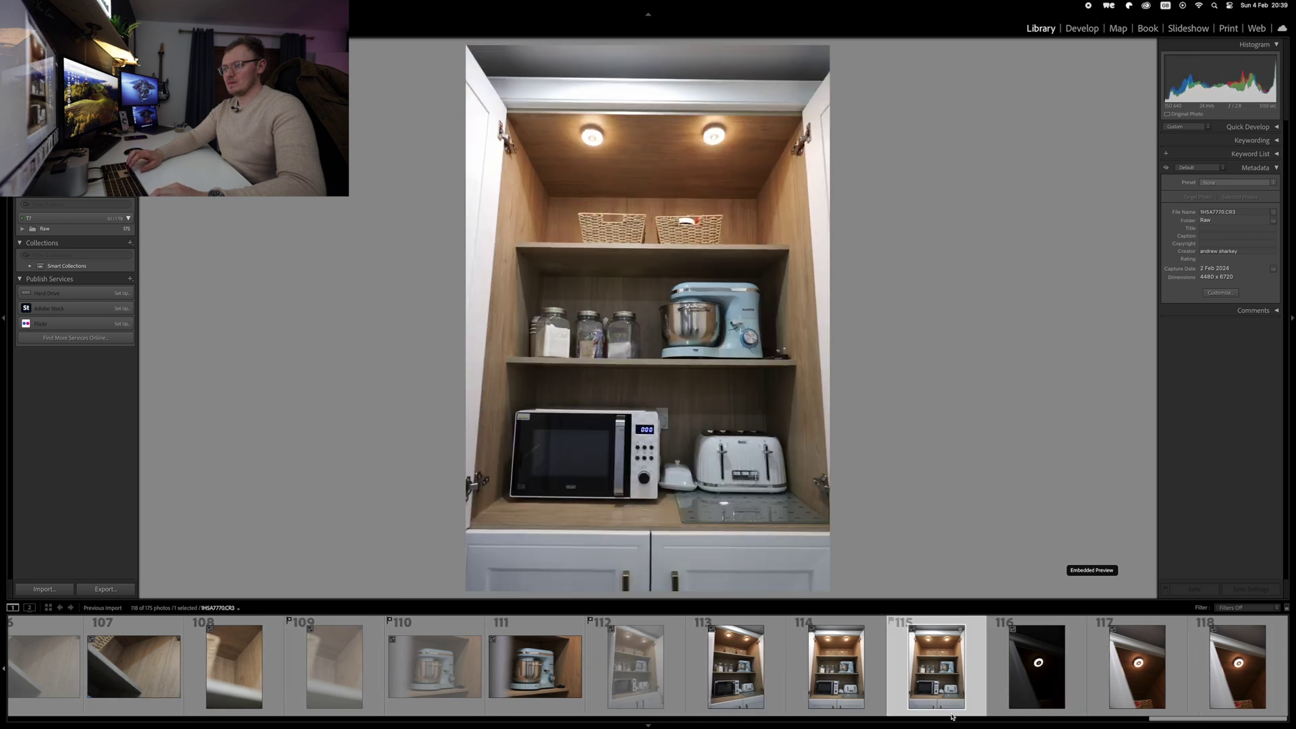
key("Right")
key("Right")
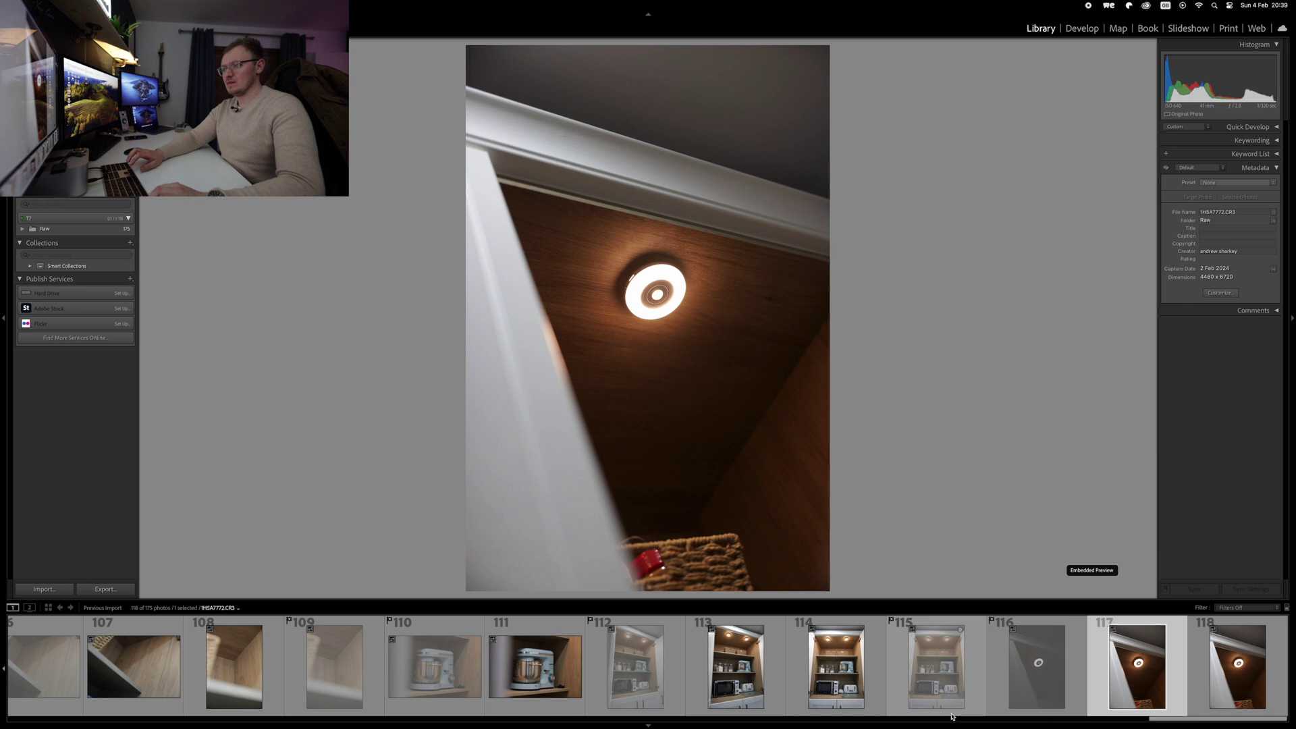
key("Right")
key("x")
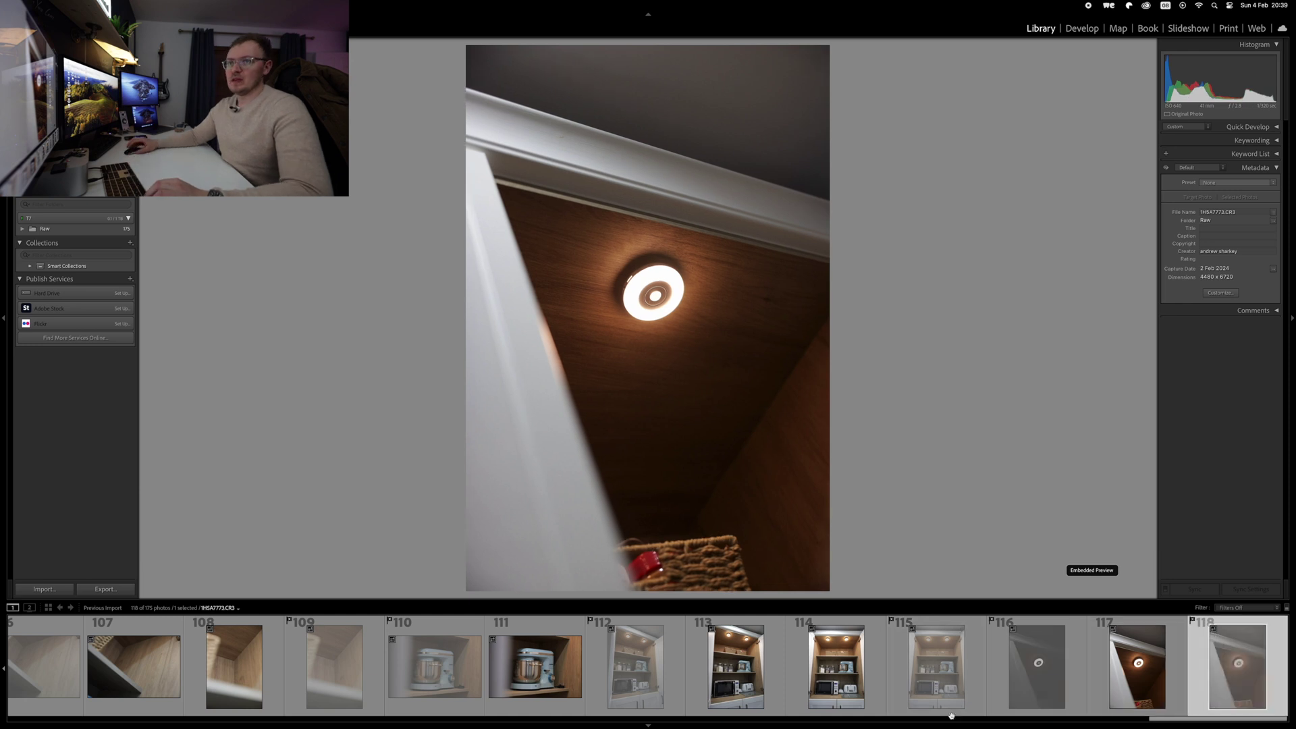
Switch to developing the photos and filter the filmstrip by flag to hide the rejected shots.
left_click(1082, 28)
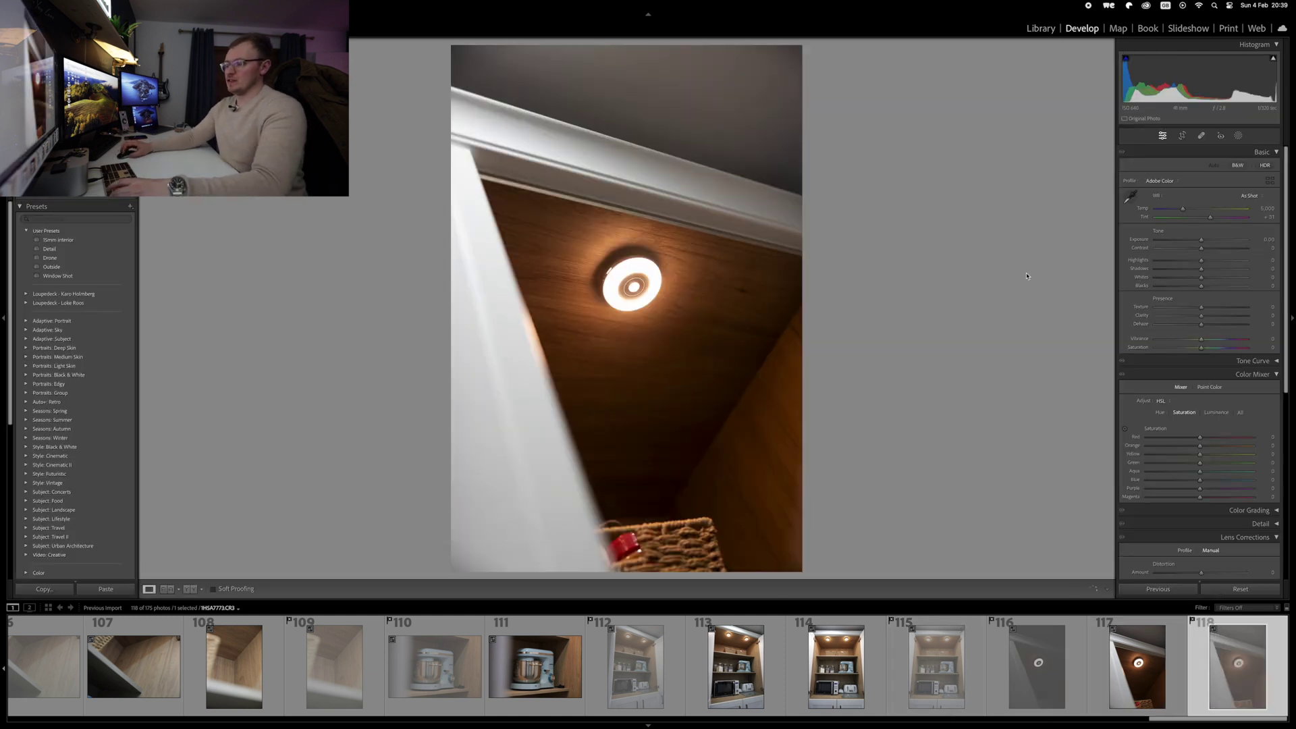
scroll(335, 668, "up", 7)
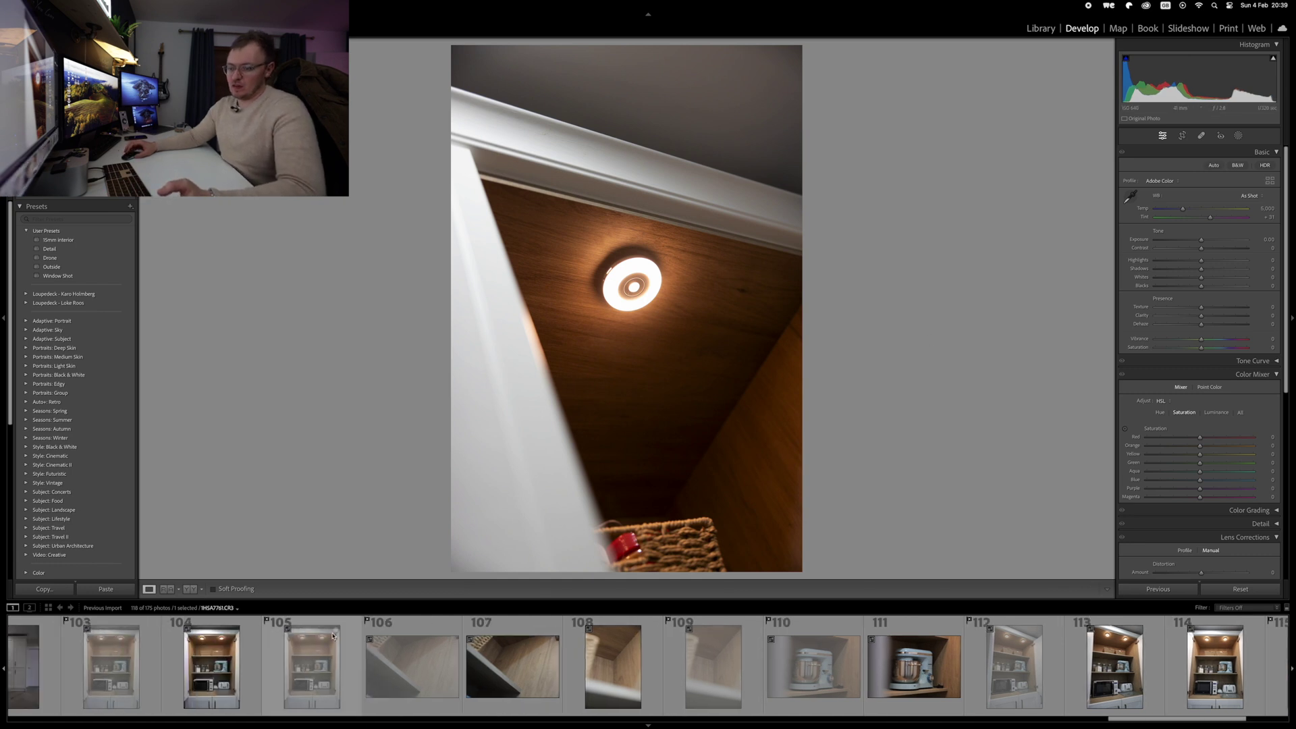
left_click(1246, 608)
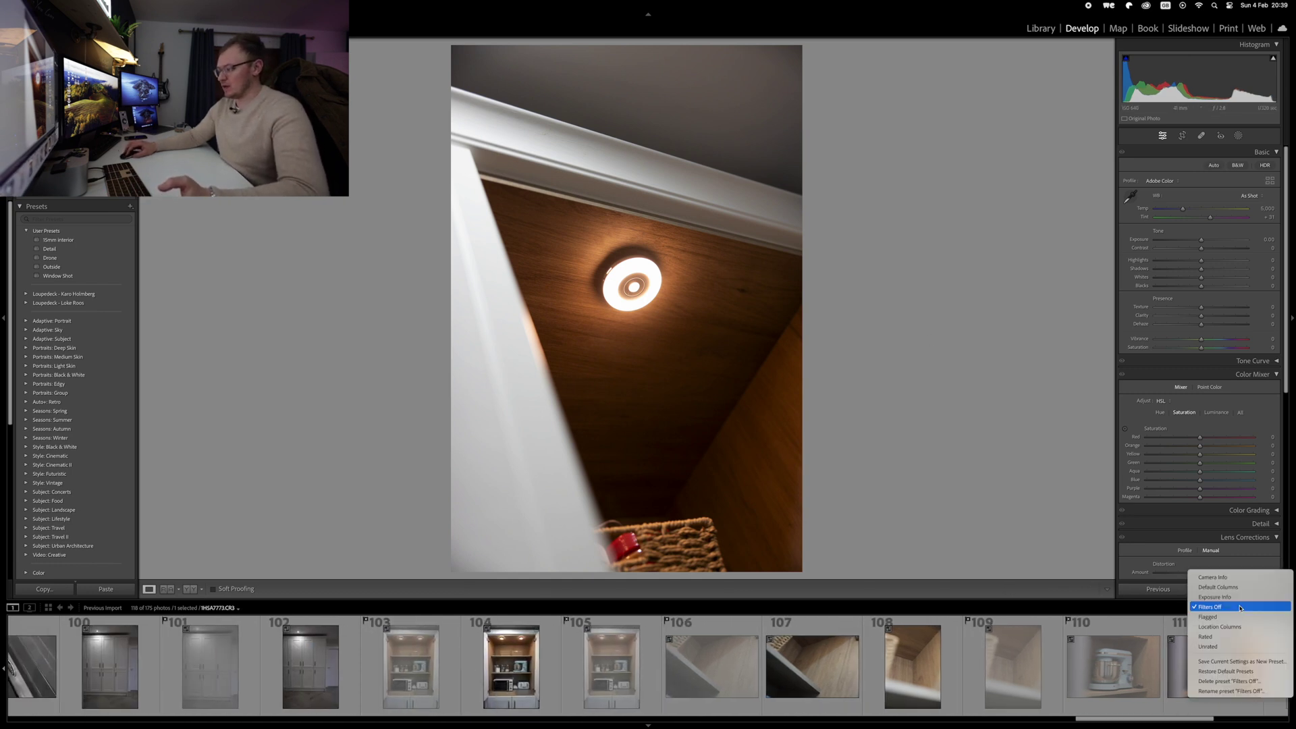
left_click(1161, 601)
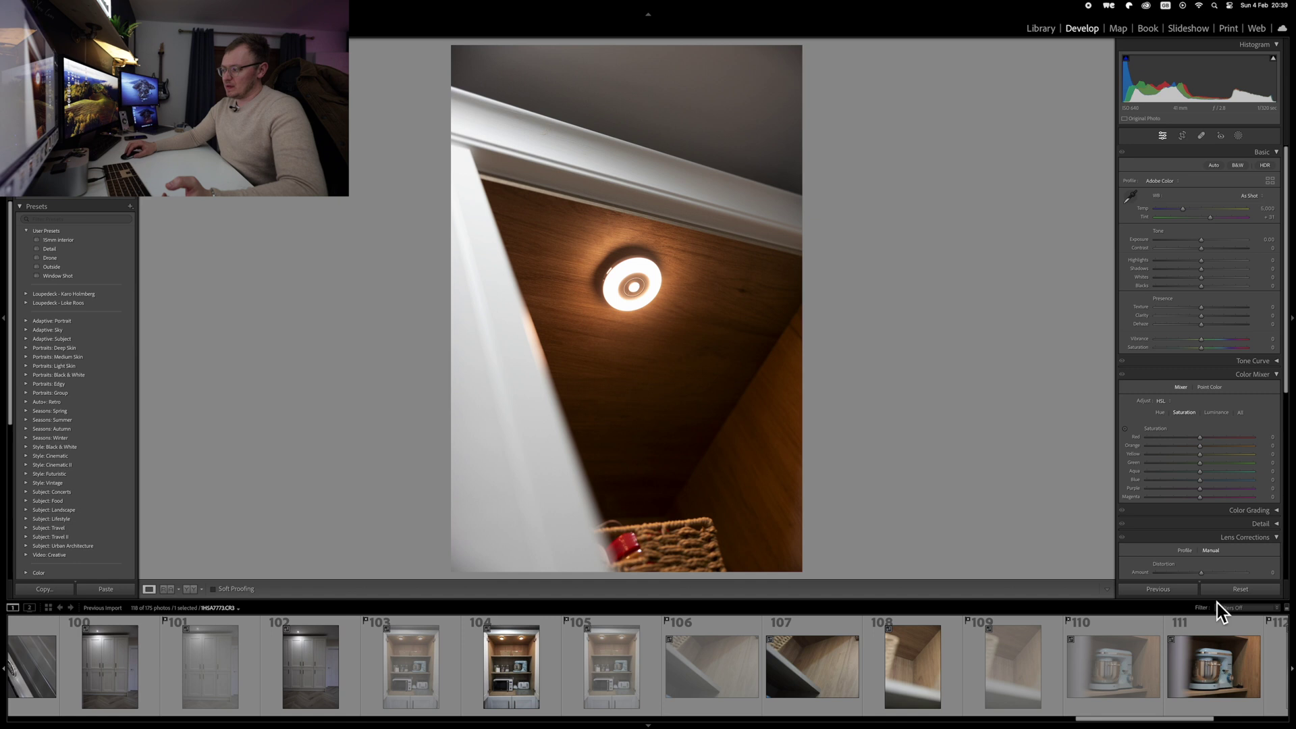
left_click(1258, 610)
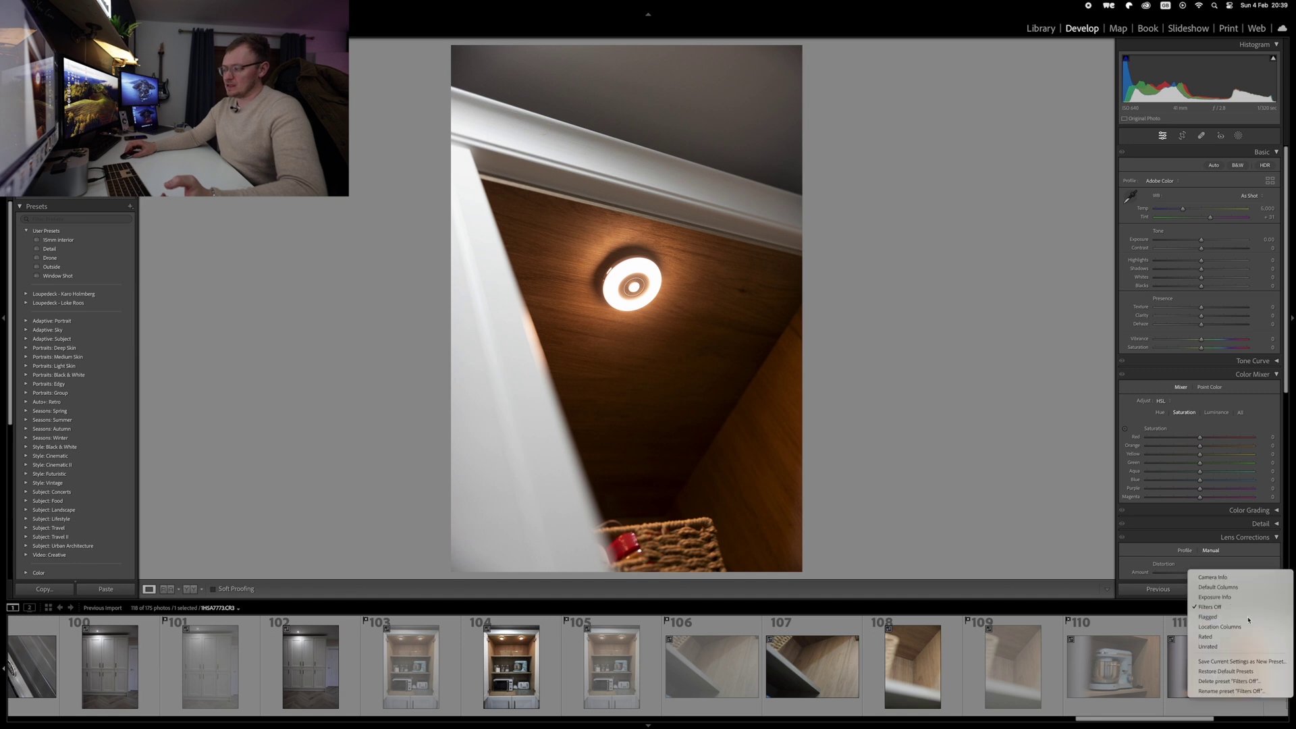
left_click(1254, 617)
left_click(1193, 608)
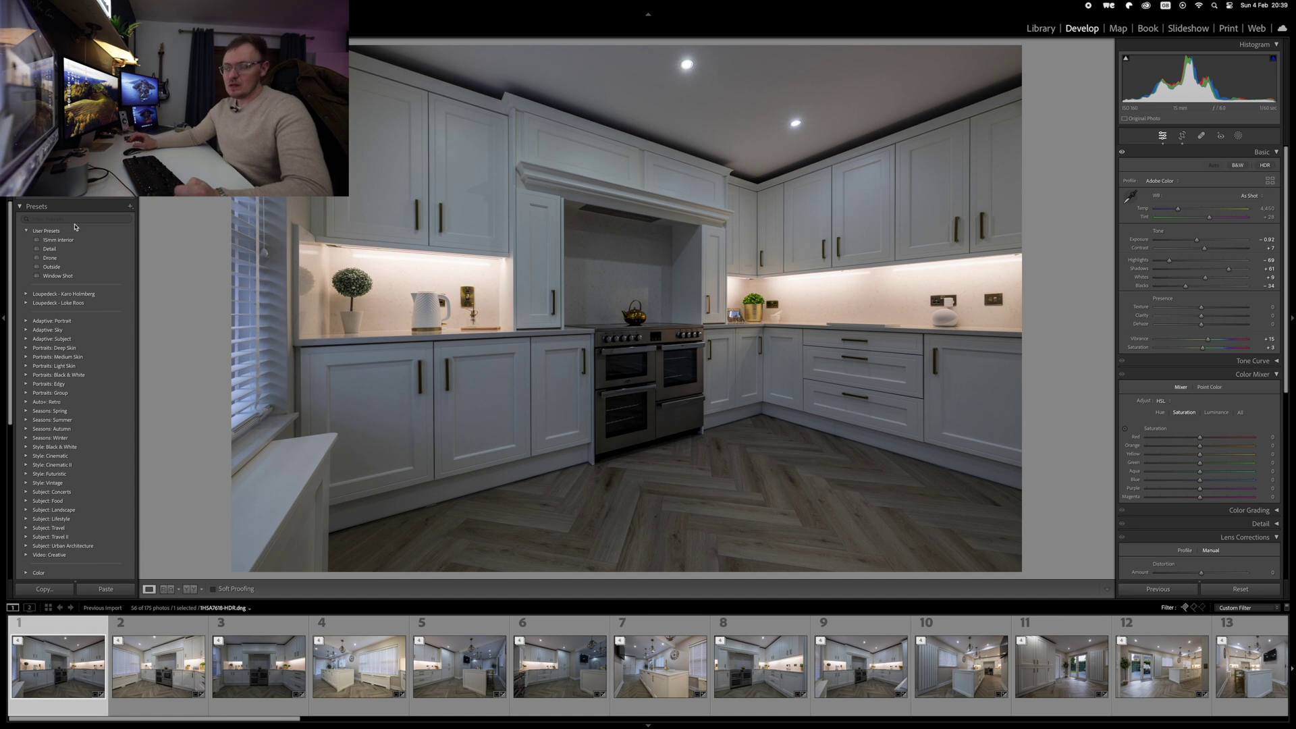
Apply the interior user preset to photo 1 and lower its exposure to +0.55.
scroll(66, 243, "down", 1)
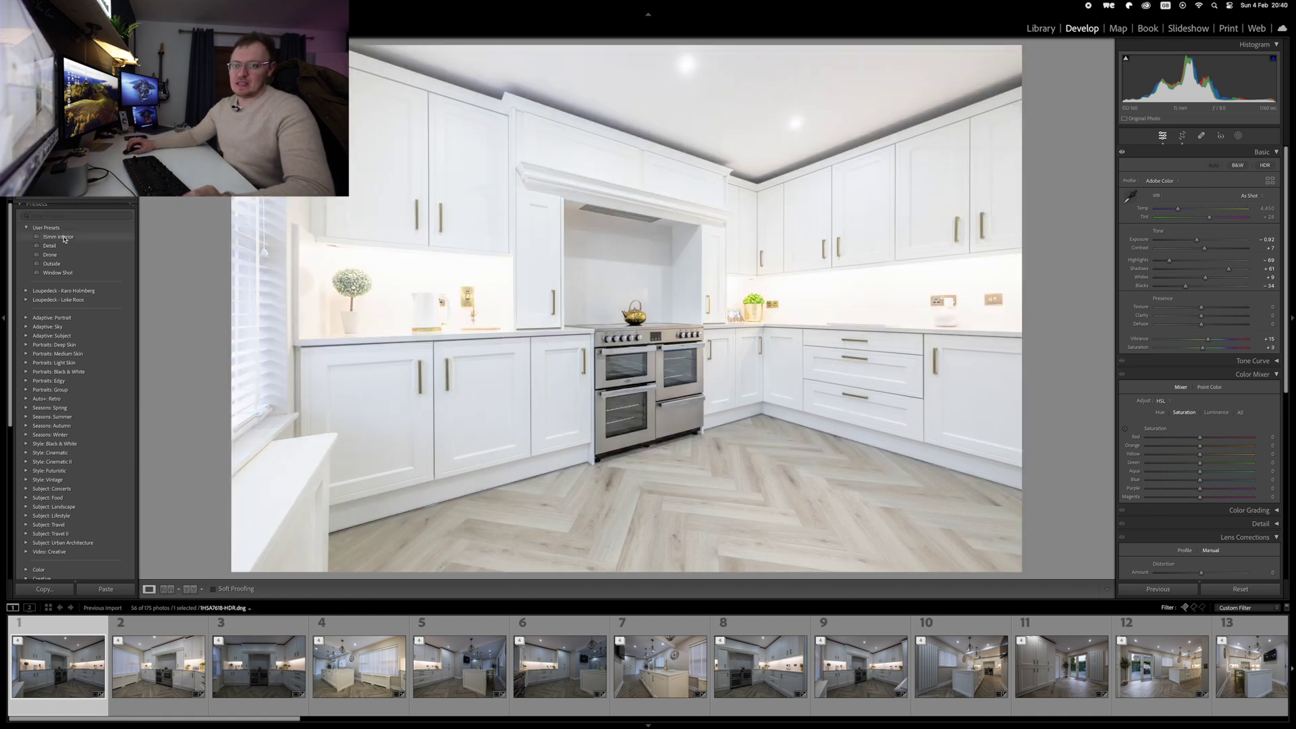
left_click(60, 236)
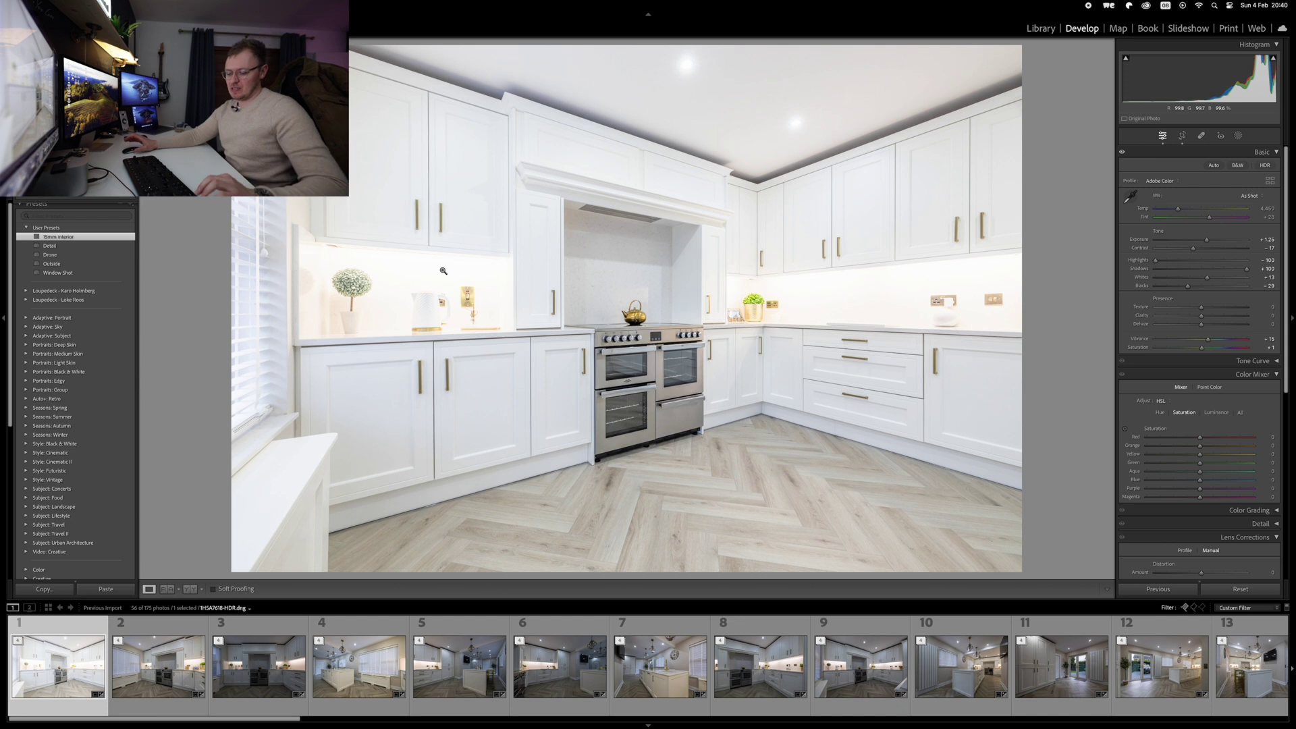
key("super+shift+c")
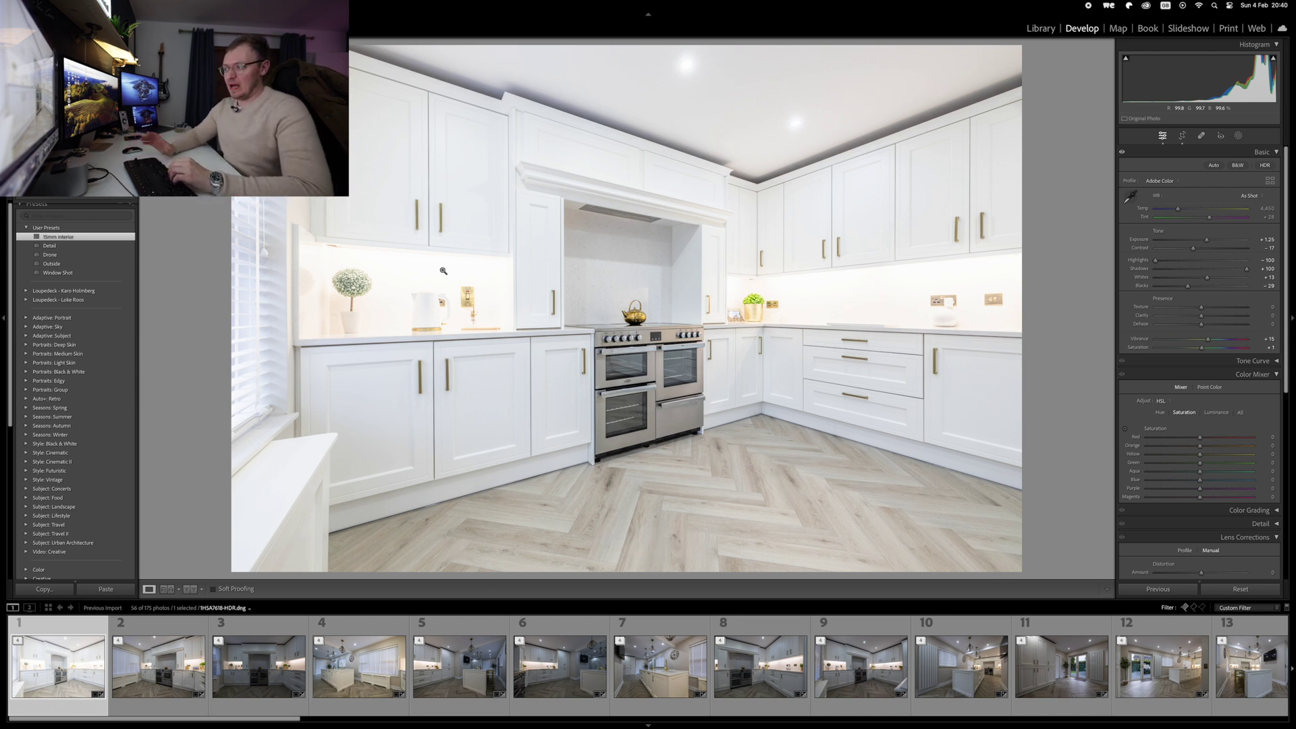
key("minus")
key("minus")
key("minus")
key("minus")
key("minus")
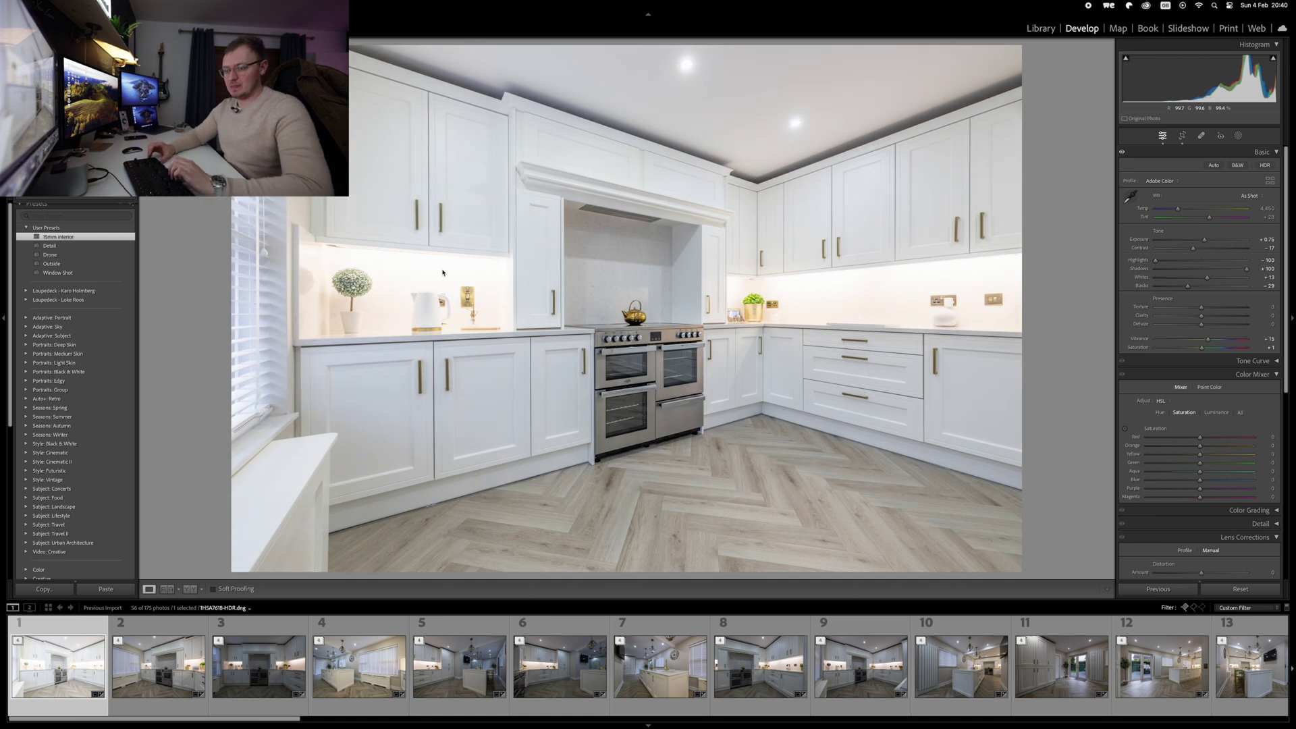
key("super+z")
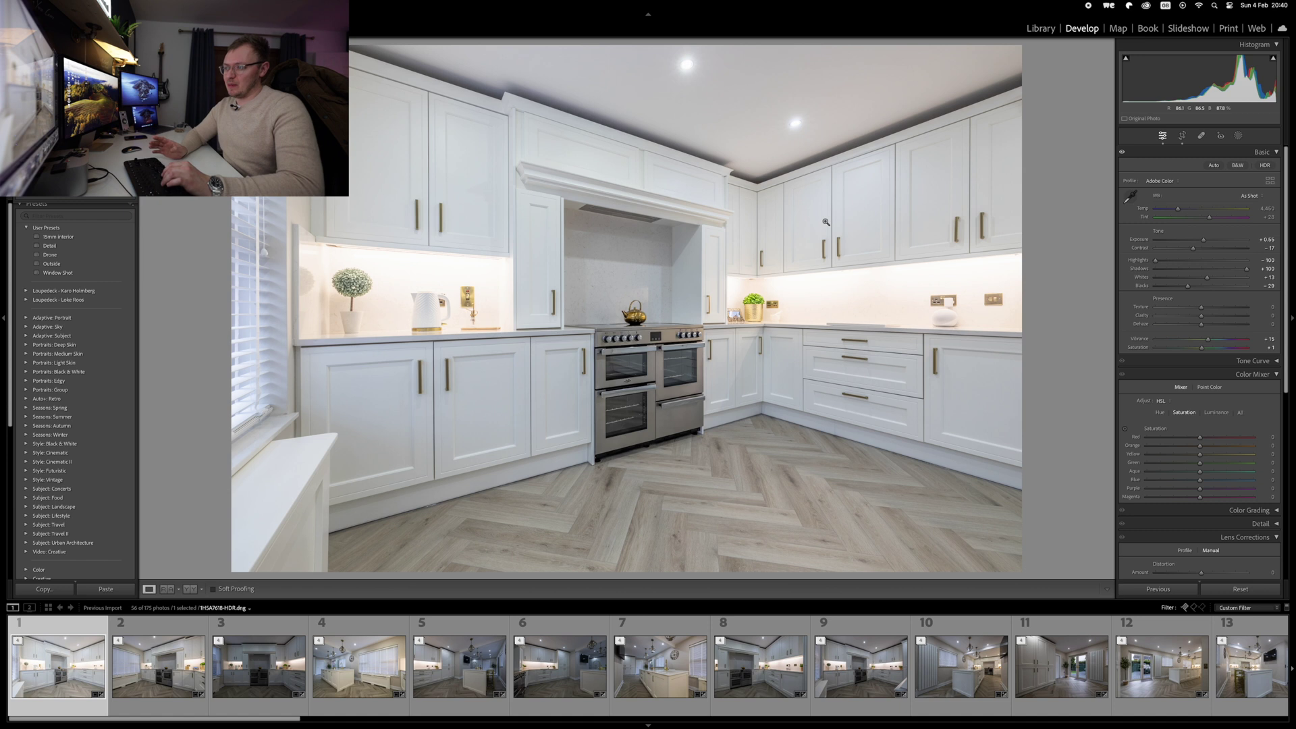
Try lowering the contrast of photo 1 to −23 and raising it strongly, and undo the contrast changes.
key("minus")
key("minus")
key("minus")
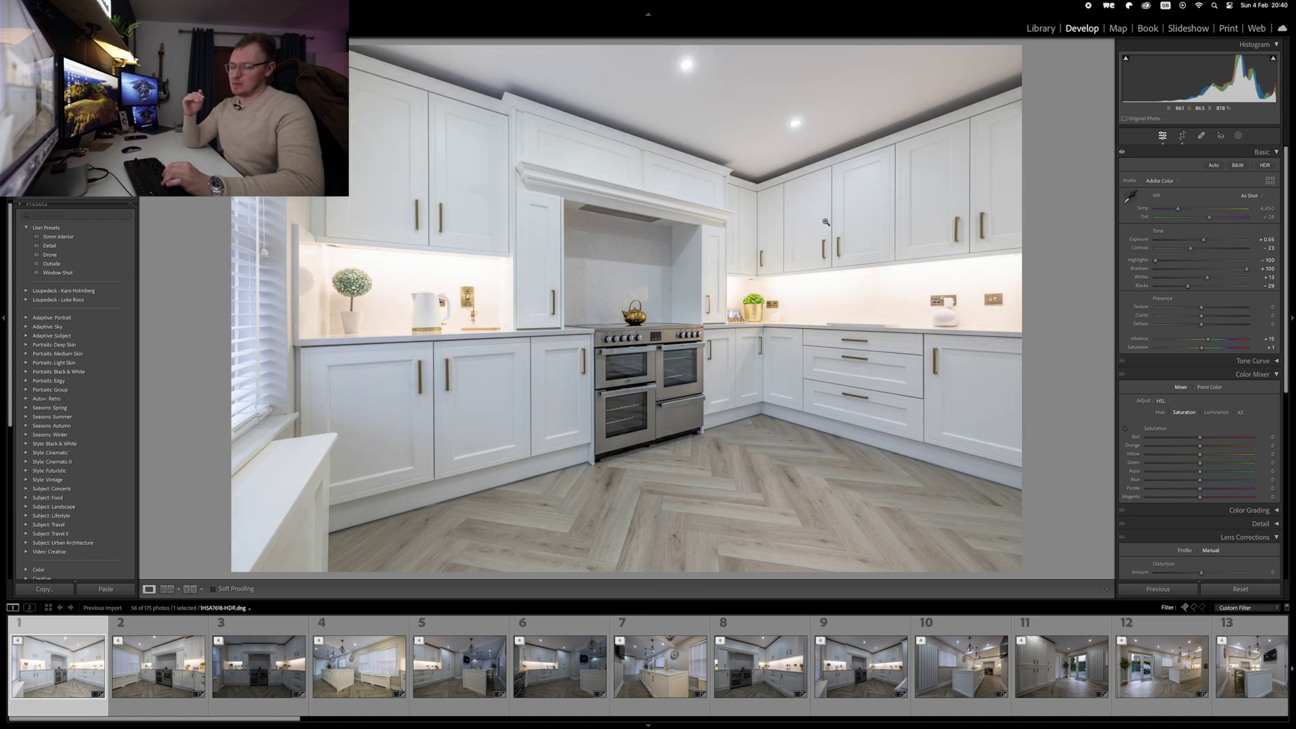
key("plus")
key("plus")
key("plus")
key("plus")
key("plus")
key("plus")
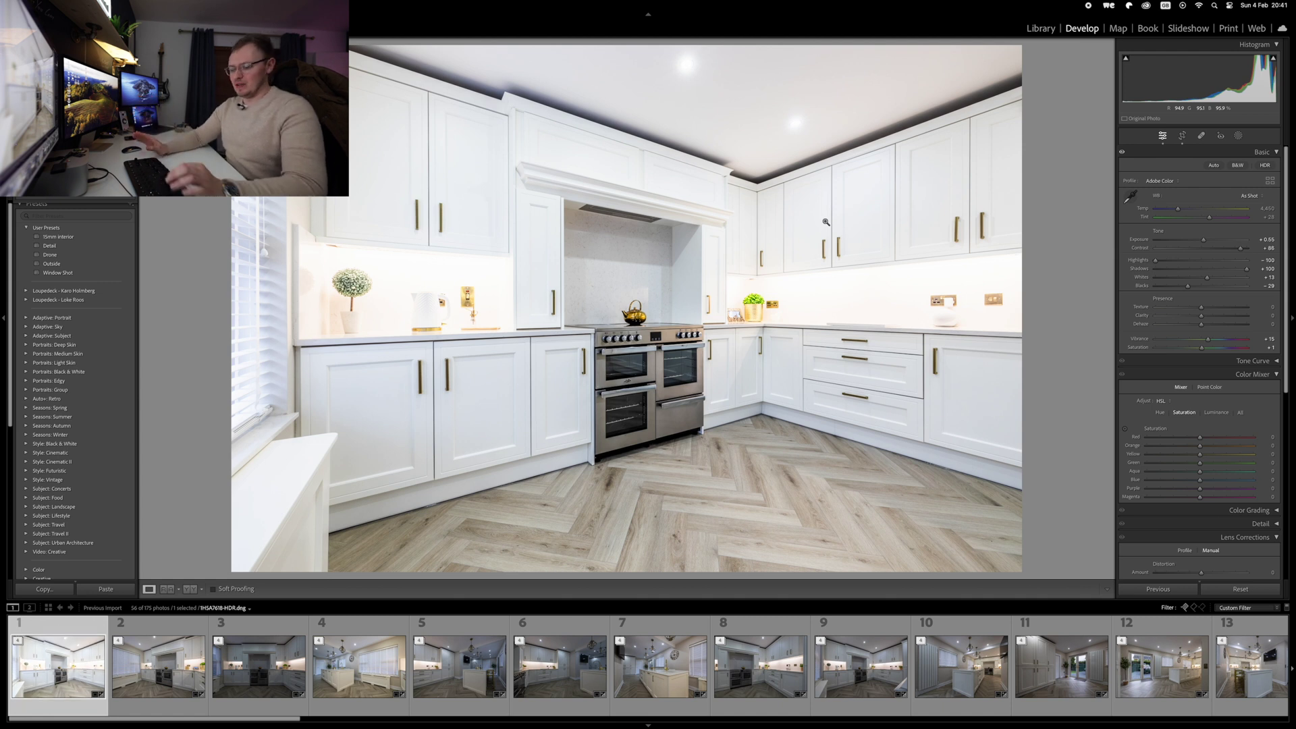
key("super+z")
Set the exposure of photo 1 to +0.85 and reduce its shadows to +66.
key("plus")
key("plus")
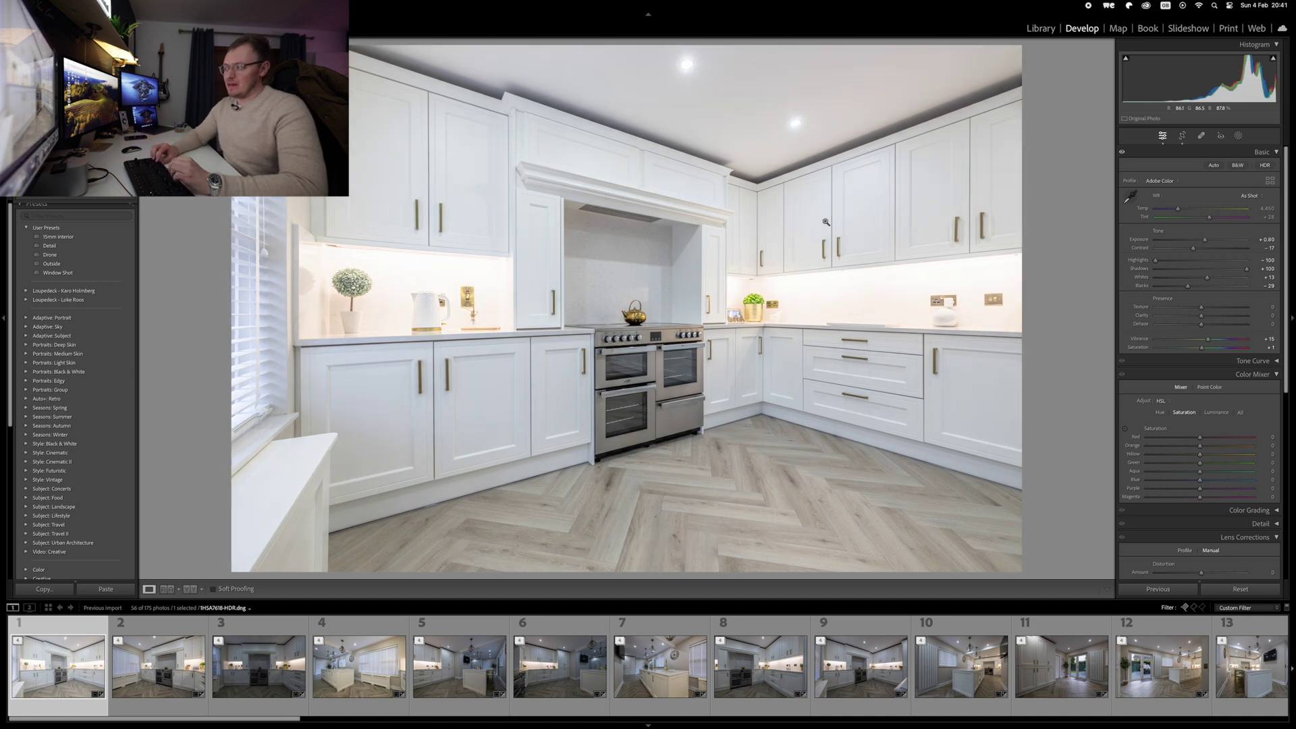
key("equal")
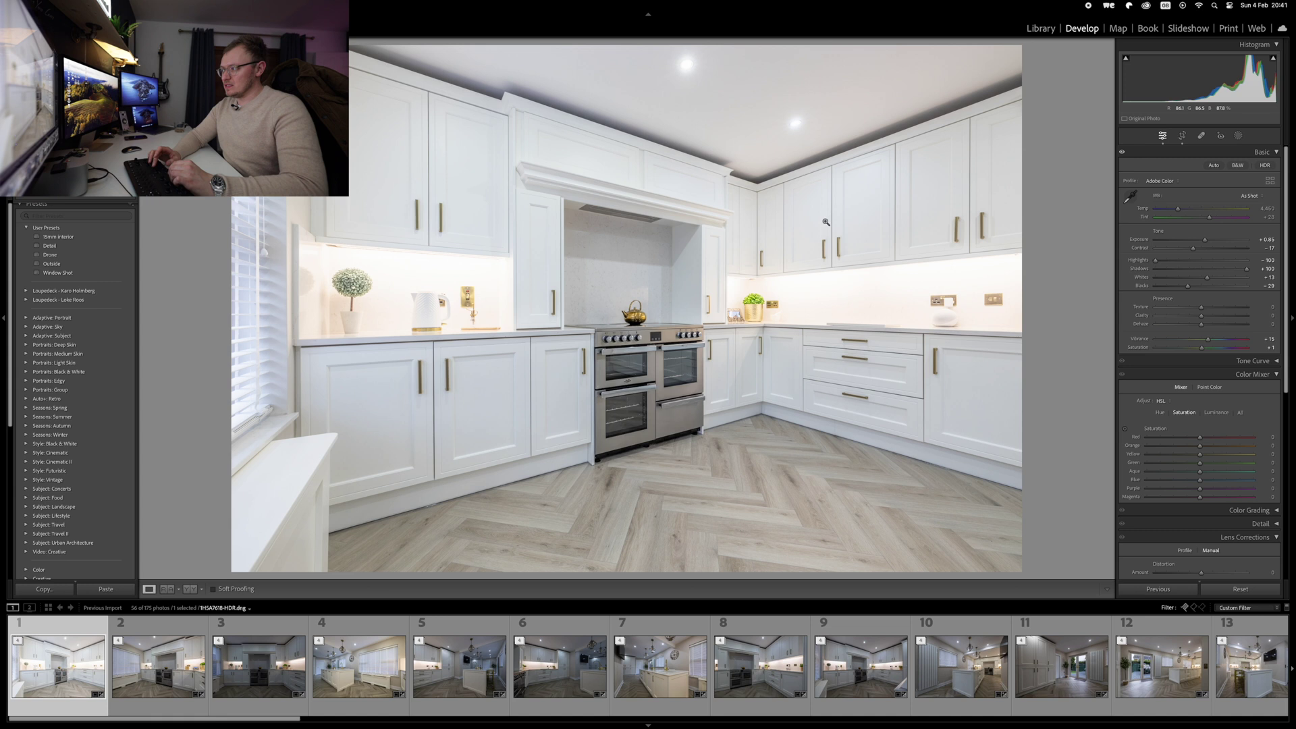
key("minus")
key("minus")
key("minus")
key("minus")
key("minus")
key("minus")
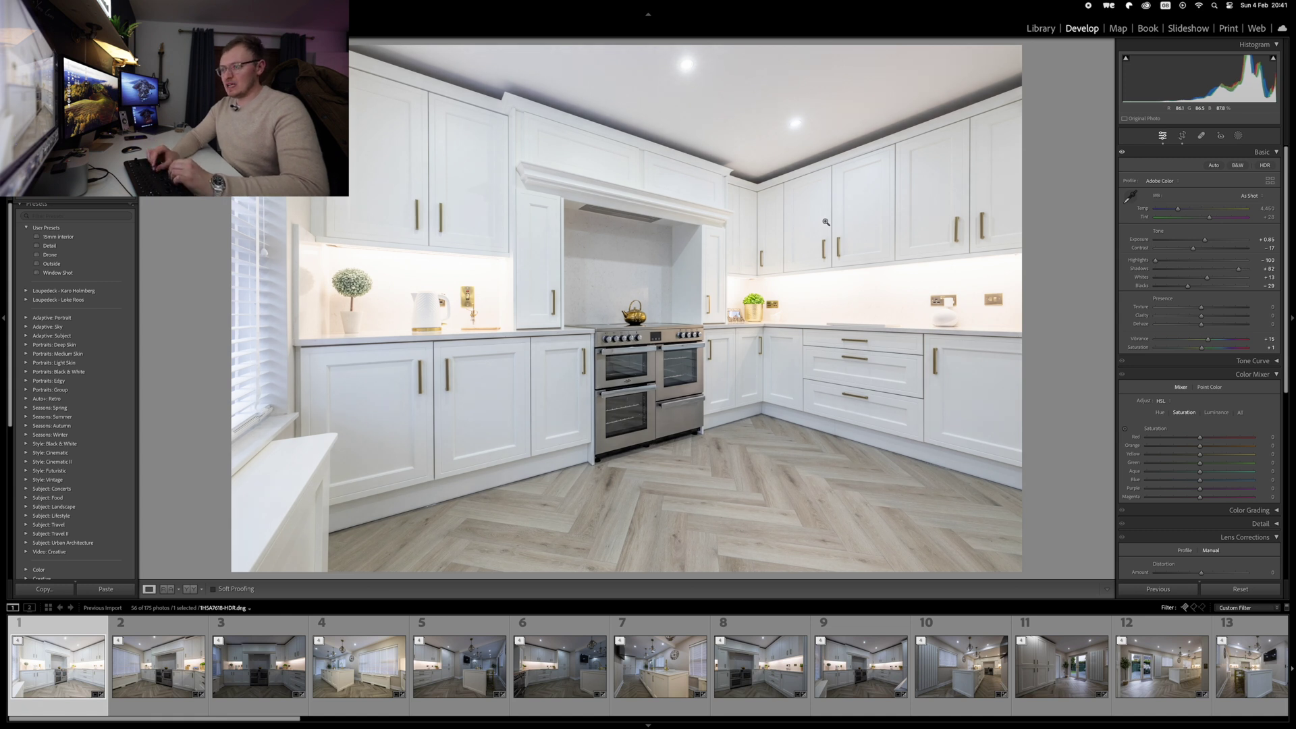
key("minus")
key("minus")
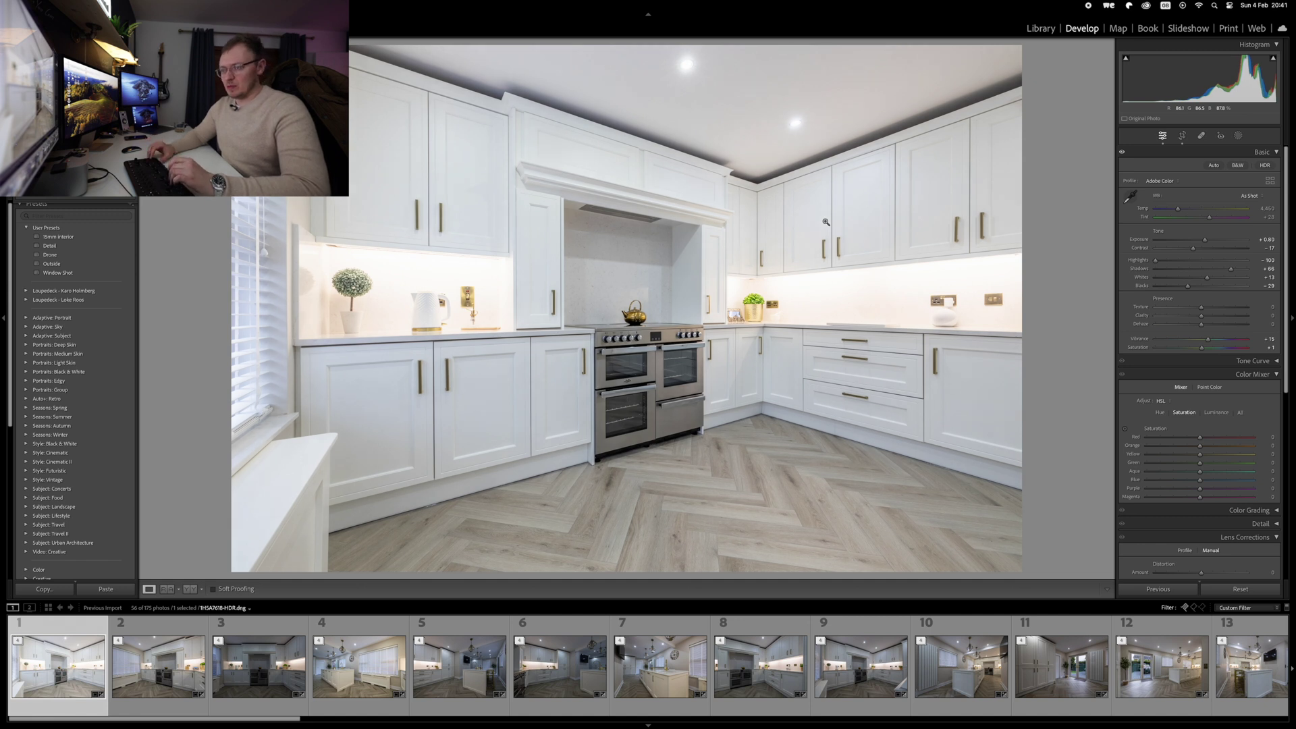
Try the Auto Upright perspective correction on photo 1, comparing it with the uncorrected view.
key("ctrl+Tab")
key("ctrl+Tab")
key("ctrl+Tab")
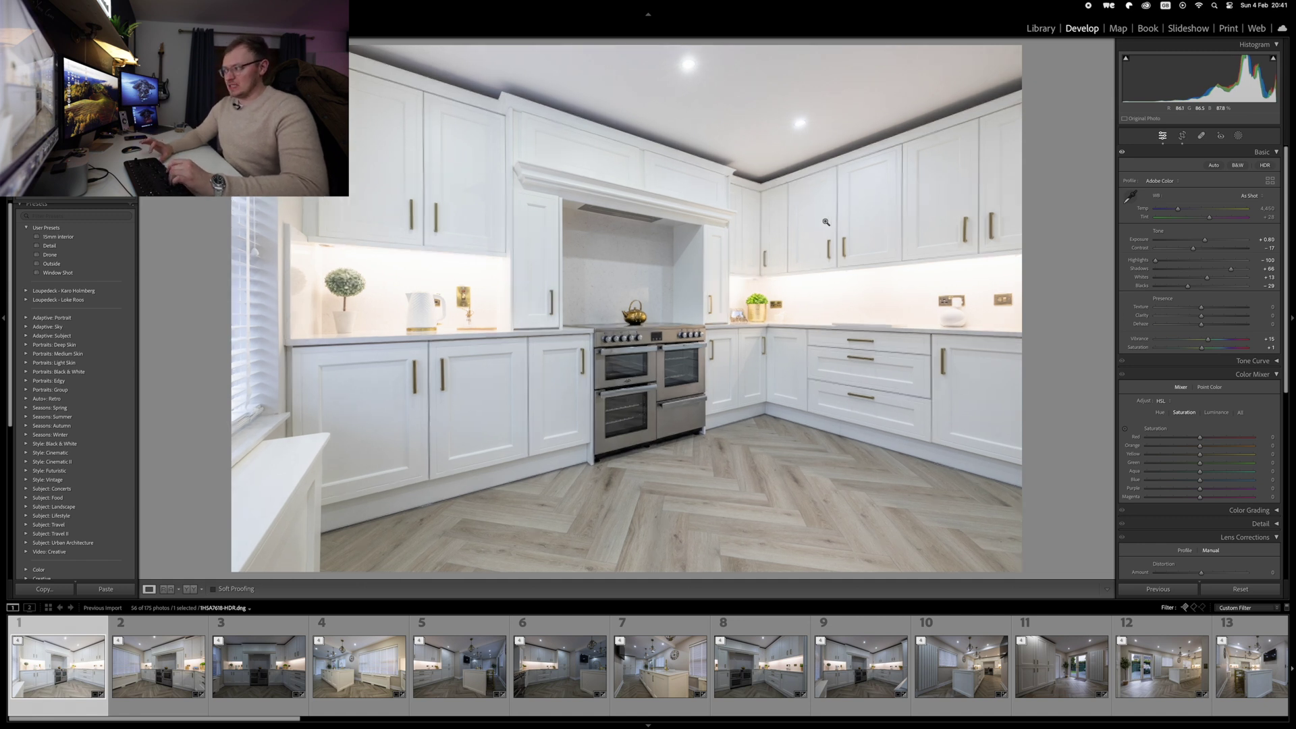
key("ctrl+Tab")
key("ctrl+Tab")
key("ctrl+Tab")
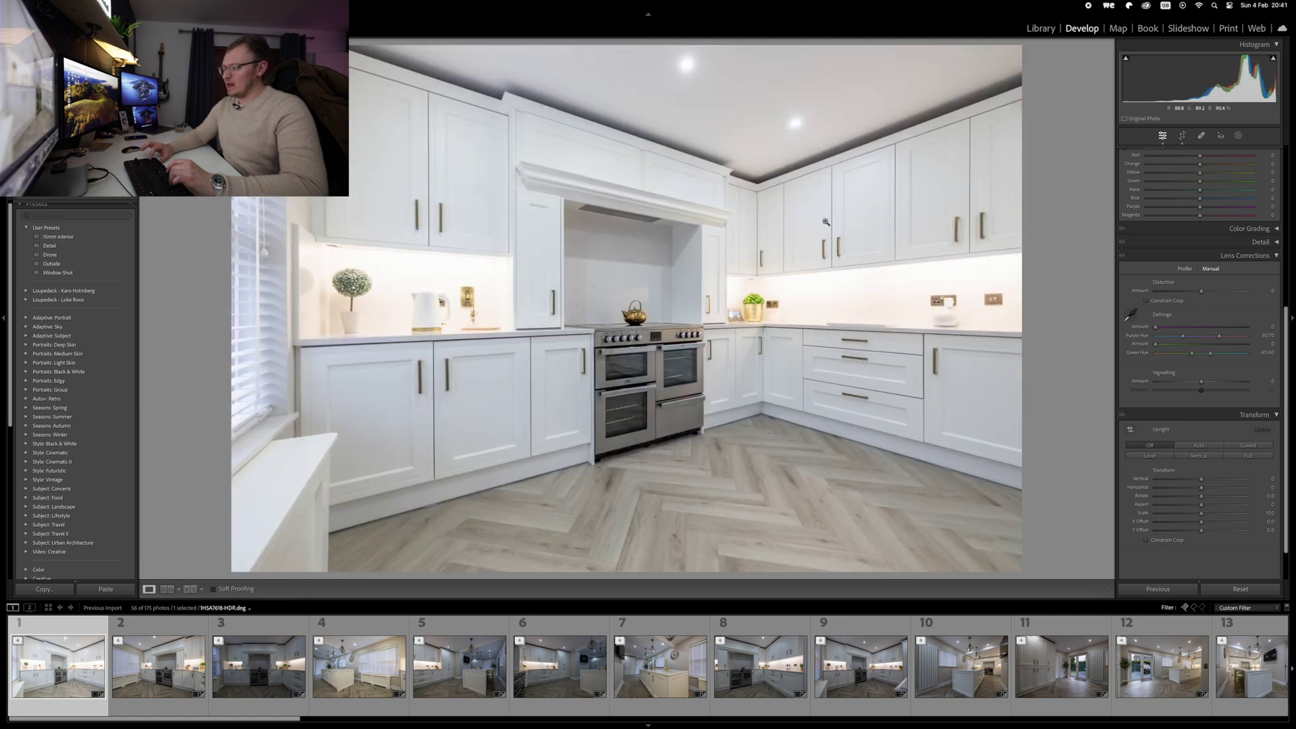
key("ctrl+Tab")
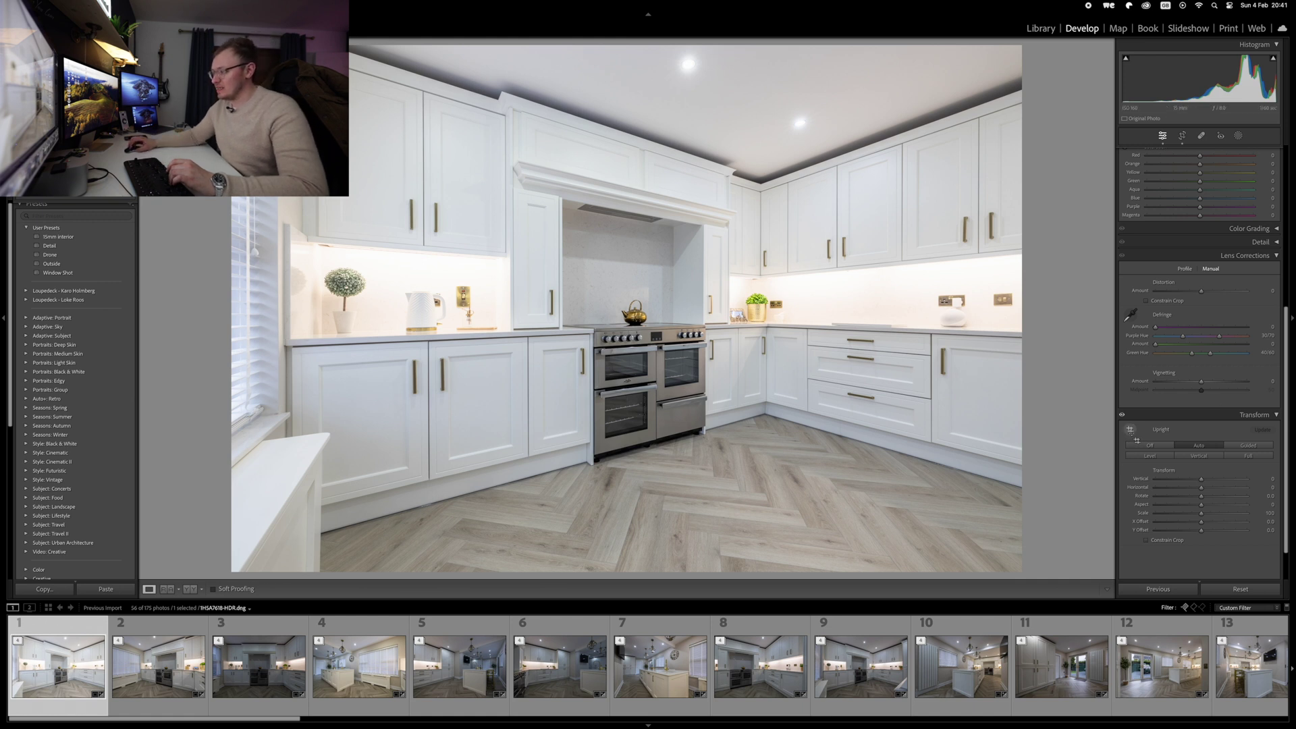
Straighten the verticals of photo 1 with Guided Upright, drawing one guide along the right-hand wall cabinet and one by the window.
left_click(1131, 431)
mouse_move(970, 252)
left_mouse_down()
mouse_move(969, 107)
mouse_move(958, 110)
left_mouse_up()
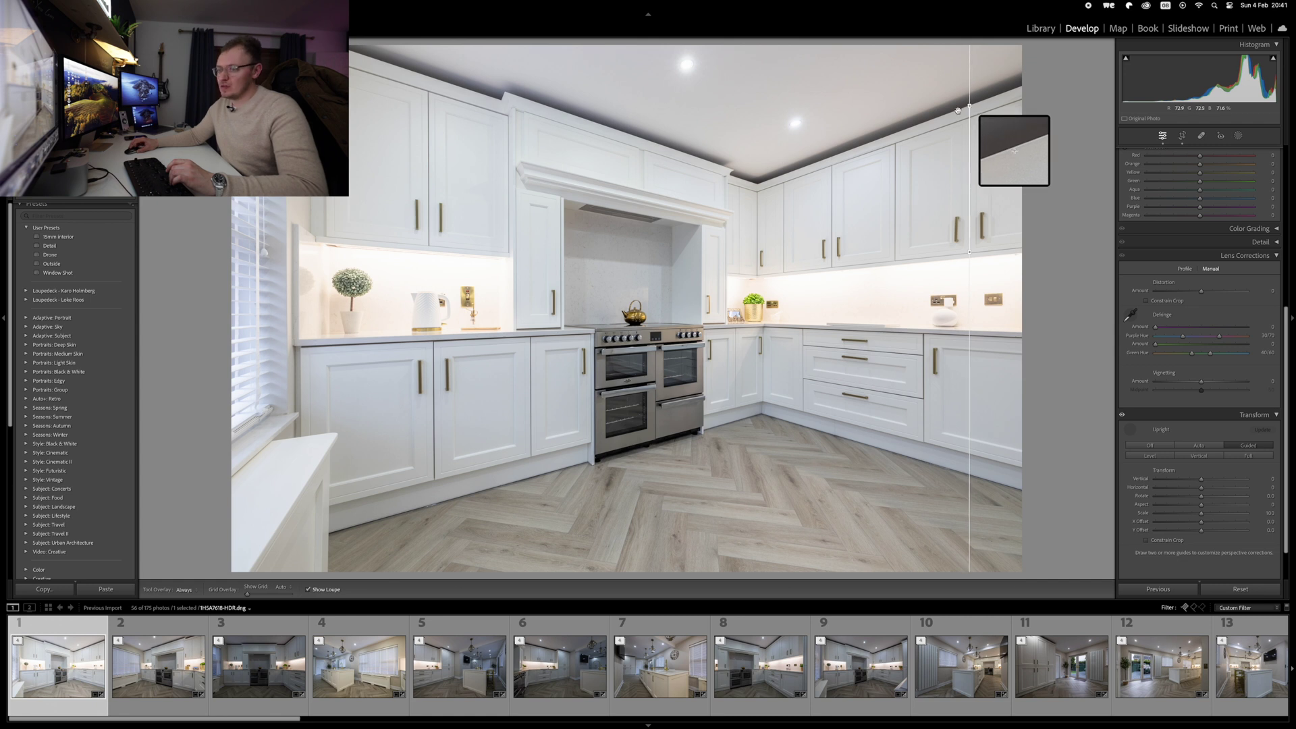
left_click_drag(288, 412, 282, 47)
key("Return")
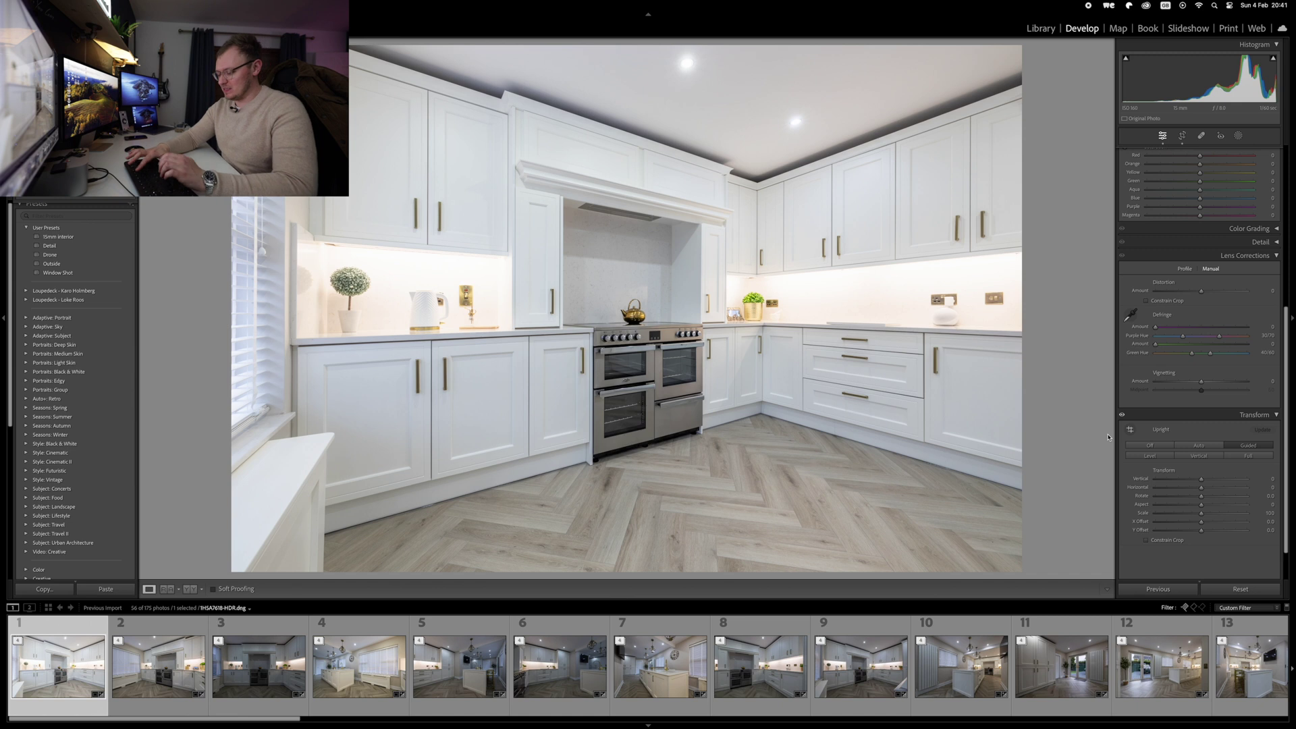
Reduce the blue saturation of photo 1 to −100 and raise its exposure to +1.20.
key("minus")
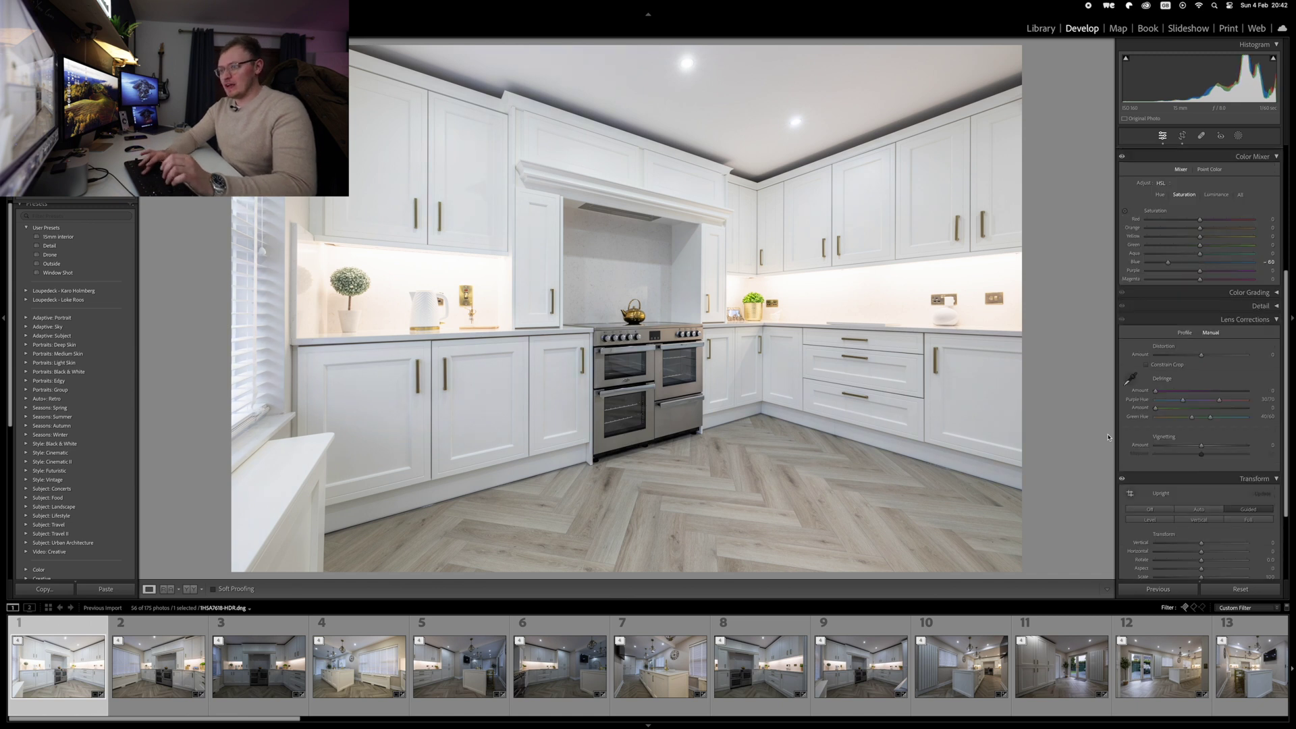
key("plus")
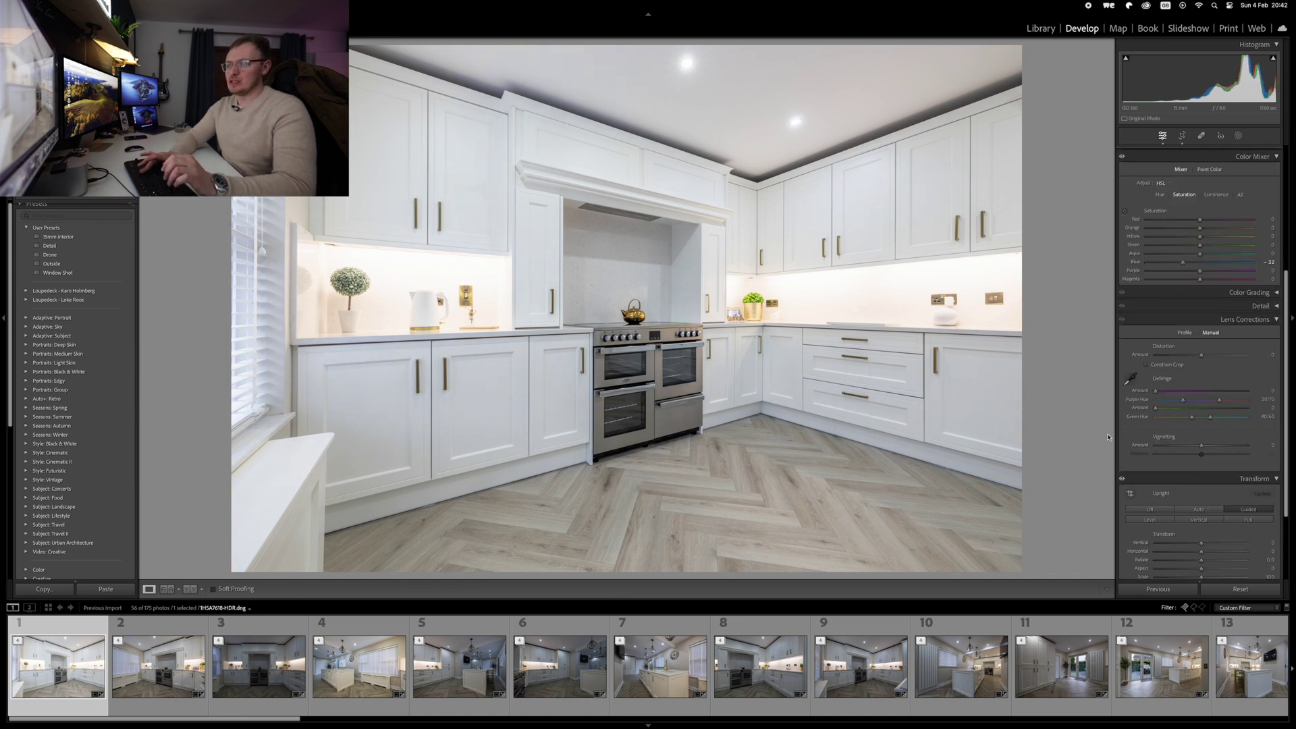
key("minus")
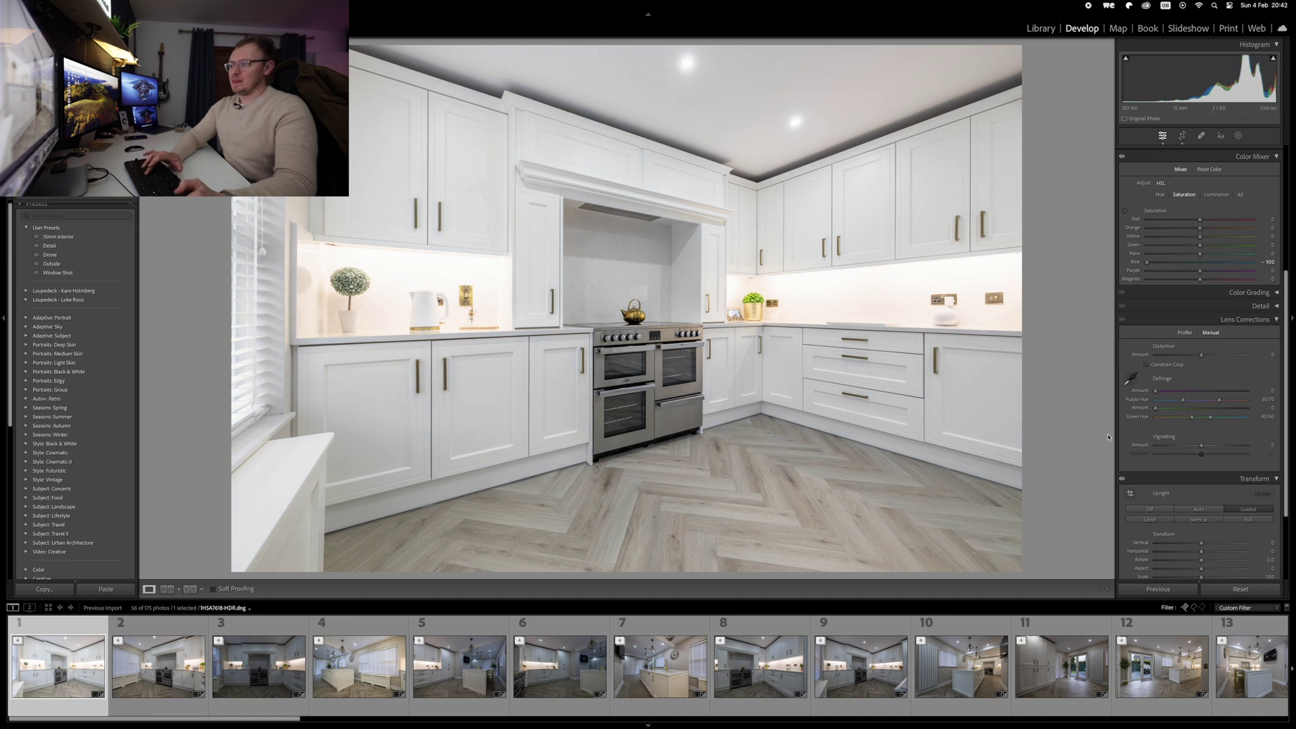
key("super+z")
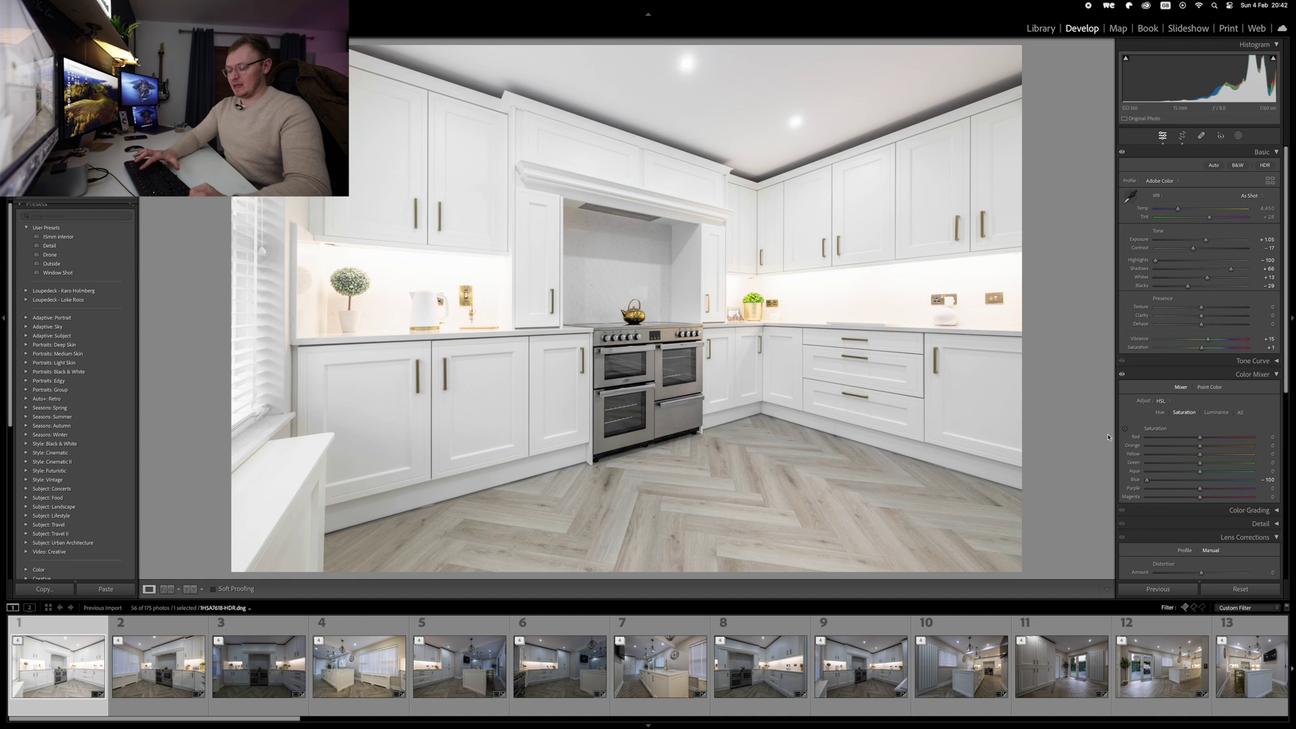
key("super+z")
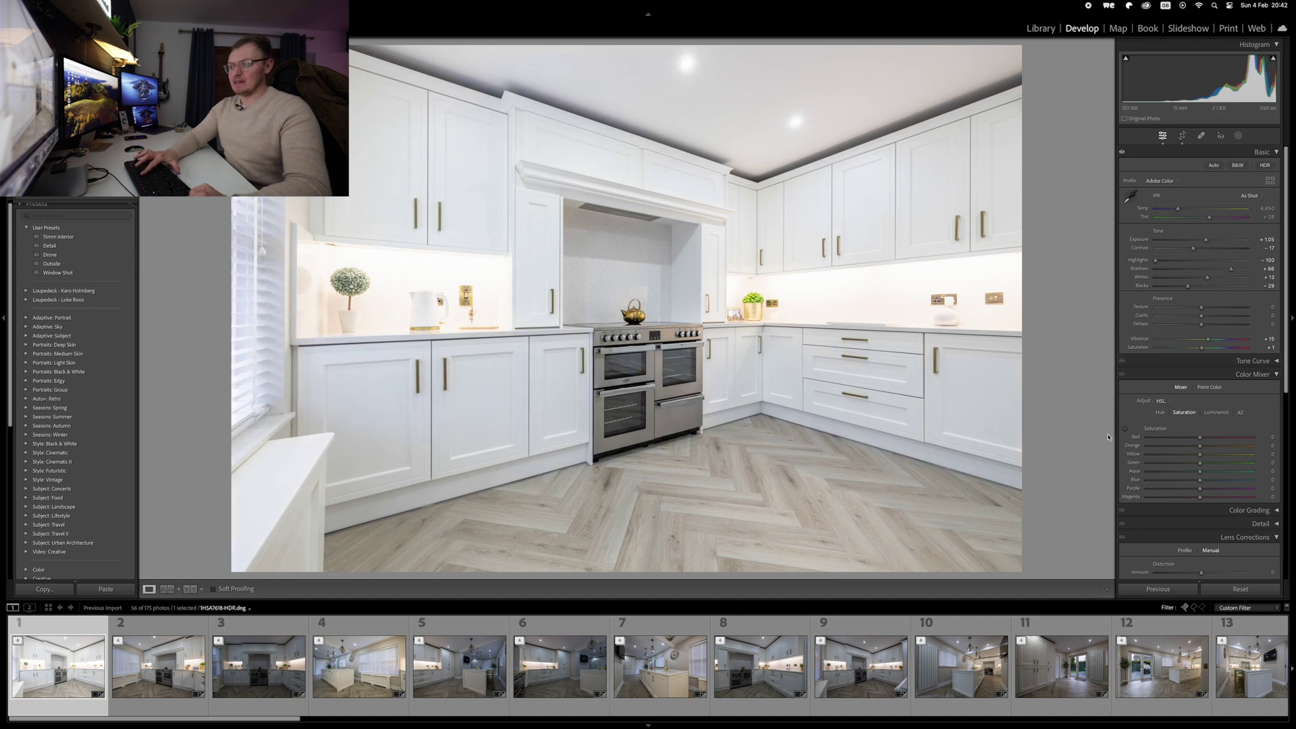
key("super+z")
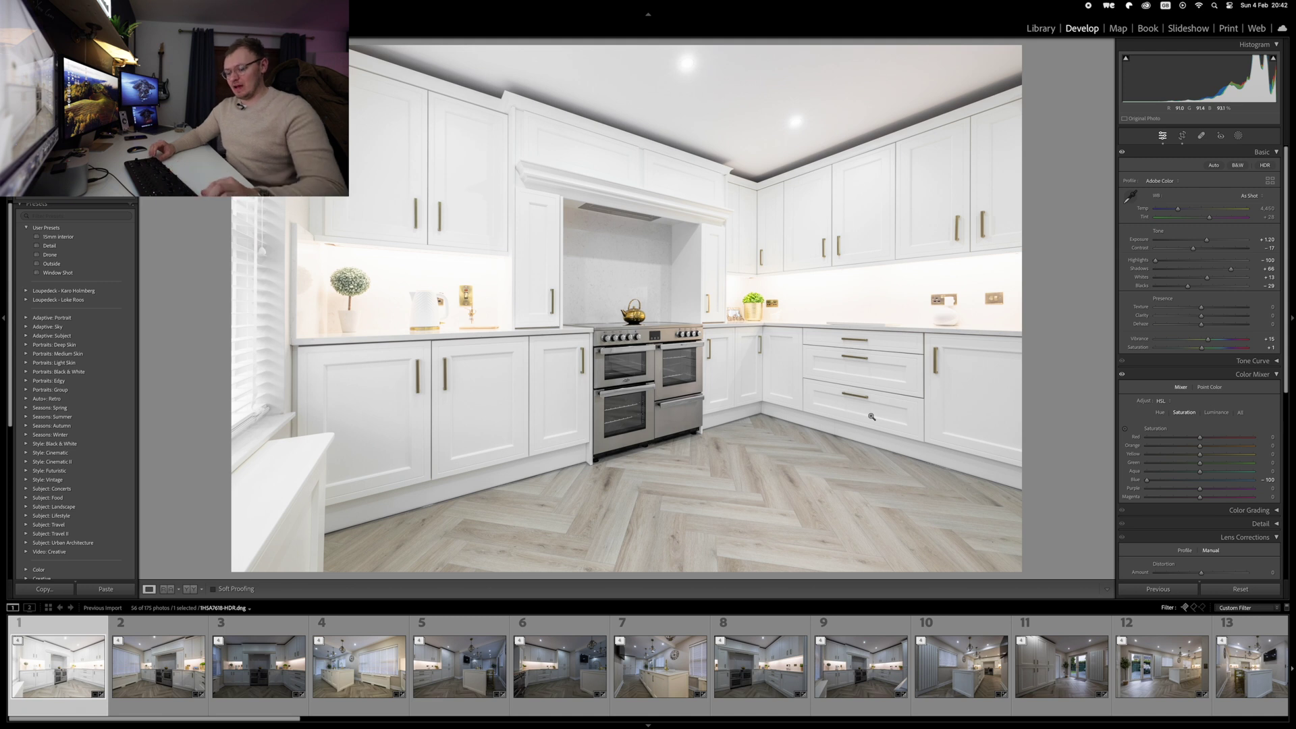
Give photo 4 the interior preset look and reduce its blue saturation to −49.
key("super+v")
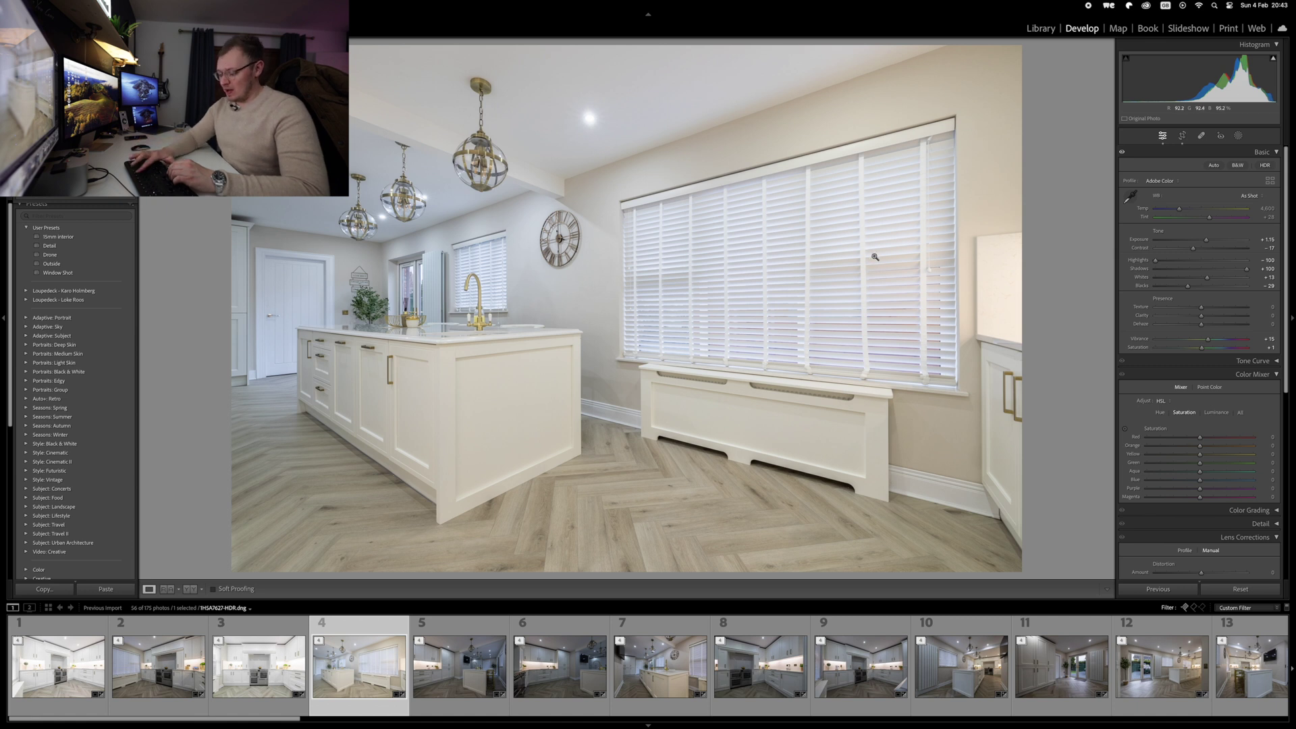
key("super+shift+z")
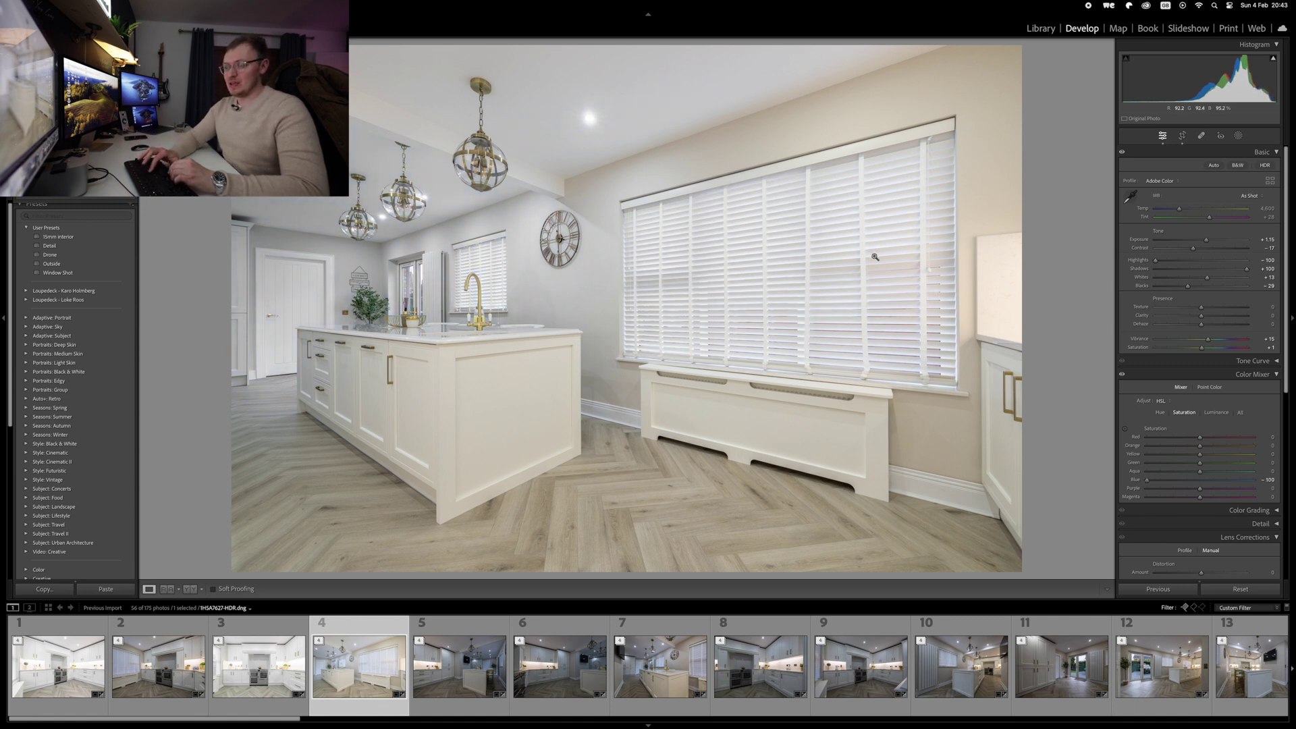
key("super+shift+z")
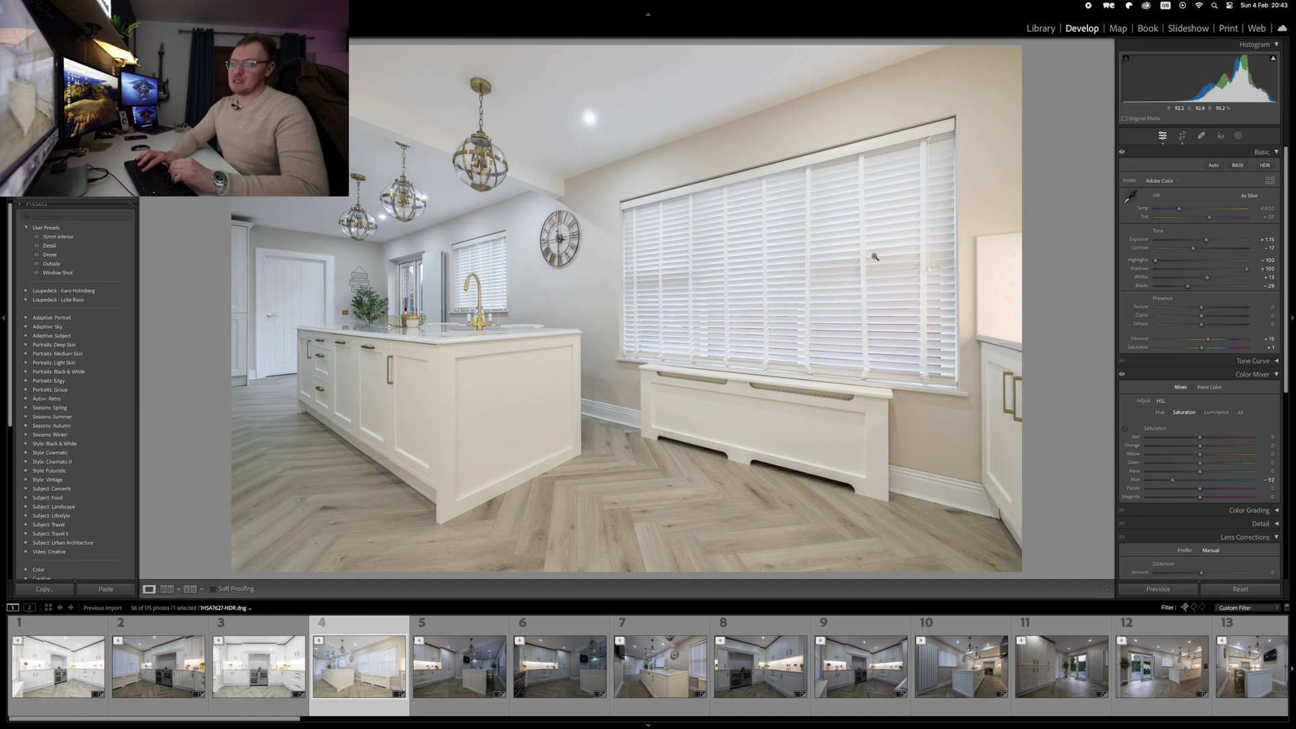
key("super+shift+z")
Level photo 4 with Upright and refine its tone with exposure +1.60 and lower orange and yellow saturation.
key("equal")
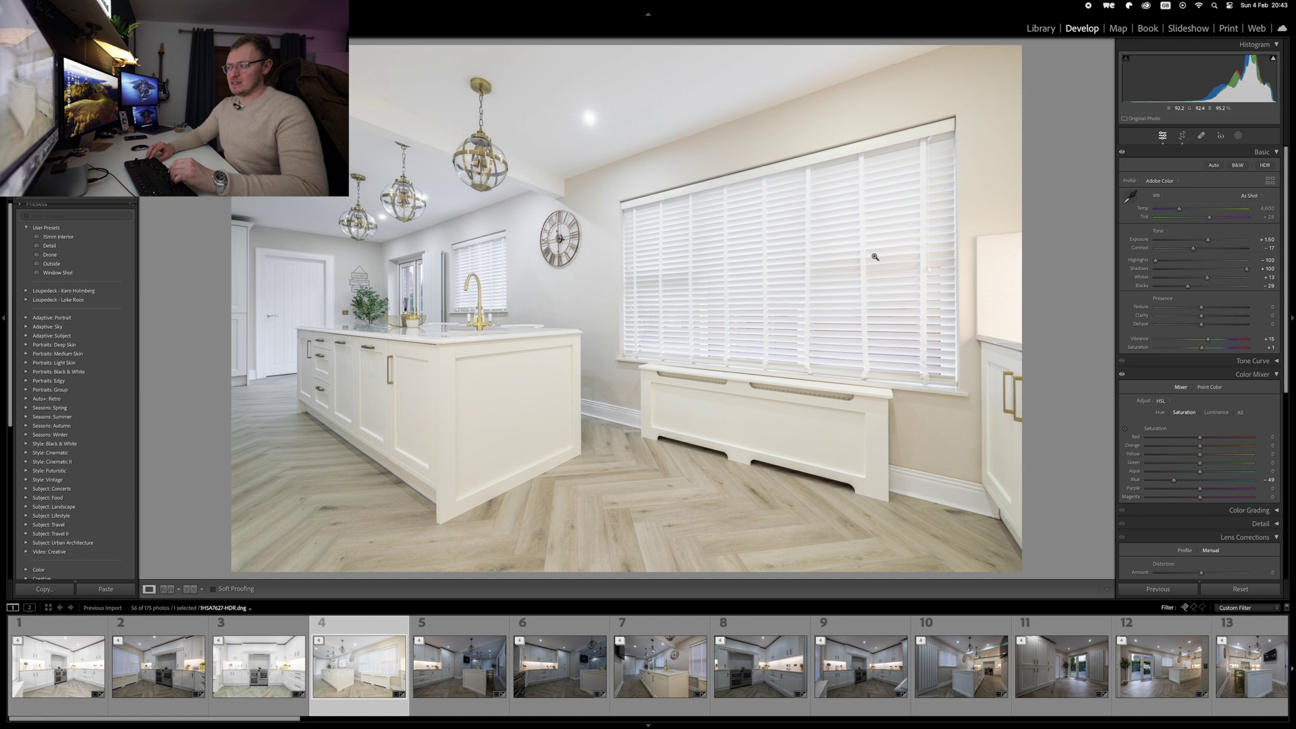
key("ctrl+Tab")
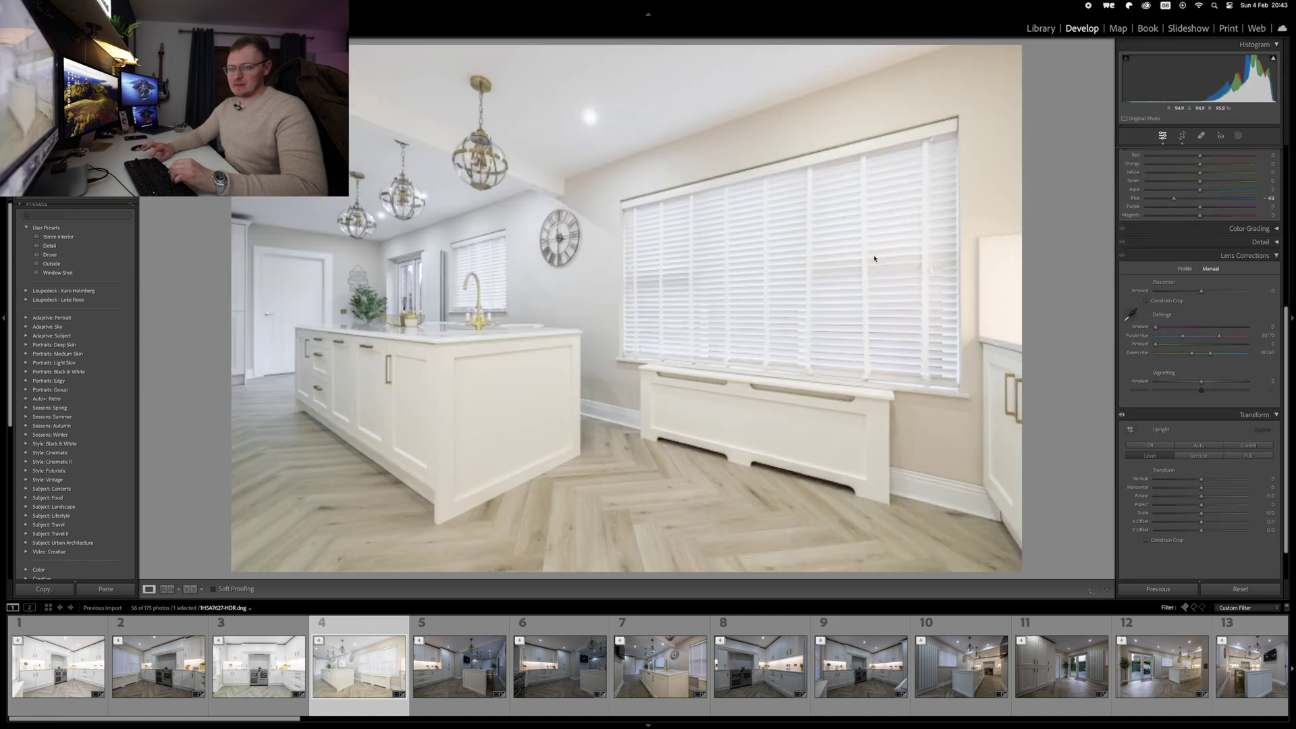
key("super+1")
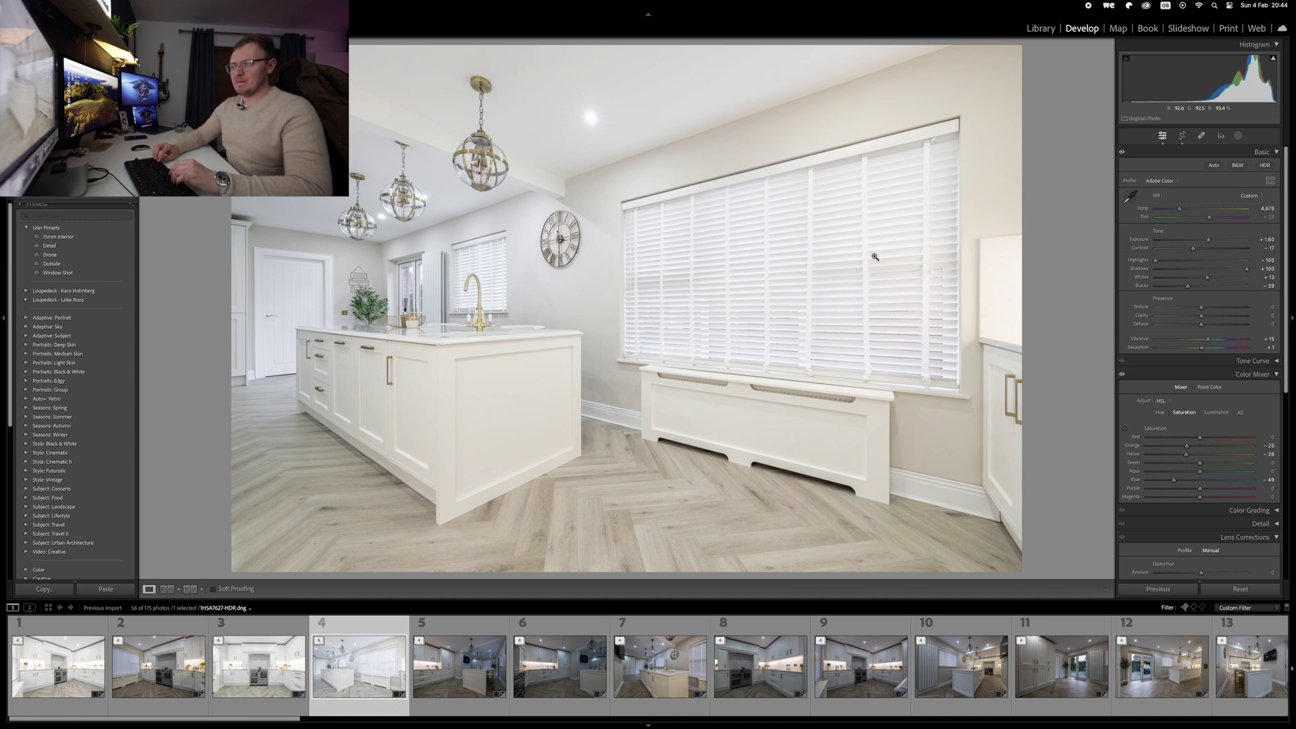
Return to photo 2, give it the interior preset look and lower its exposure to +1.10.
key("Left")
key("Left")
key("super+shift+v")
key("minus")
key("minus")
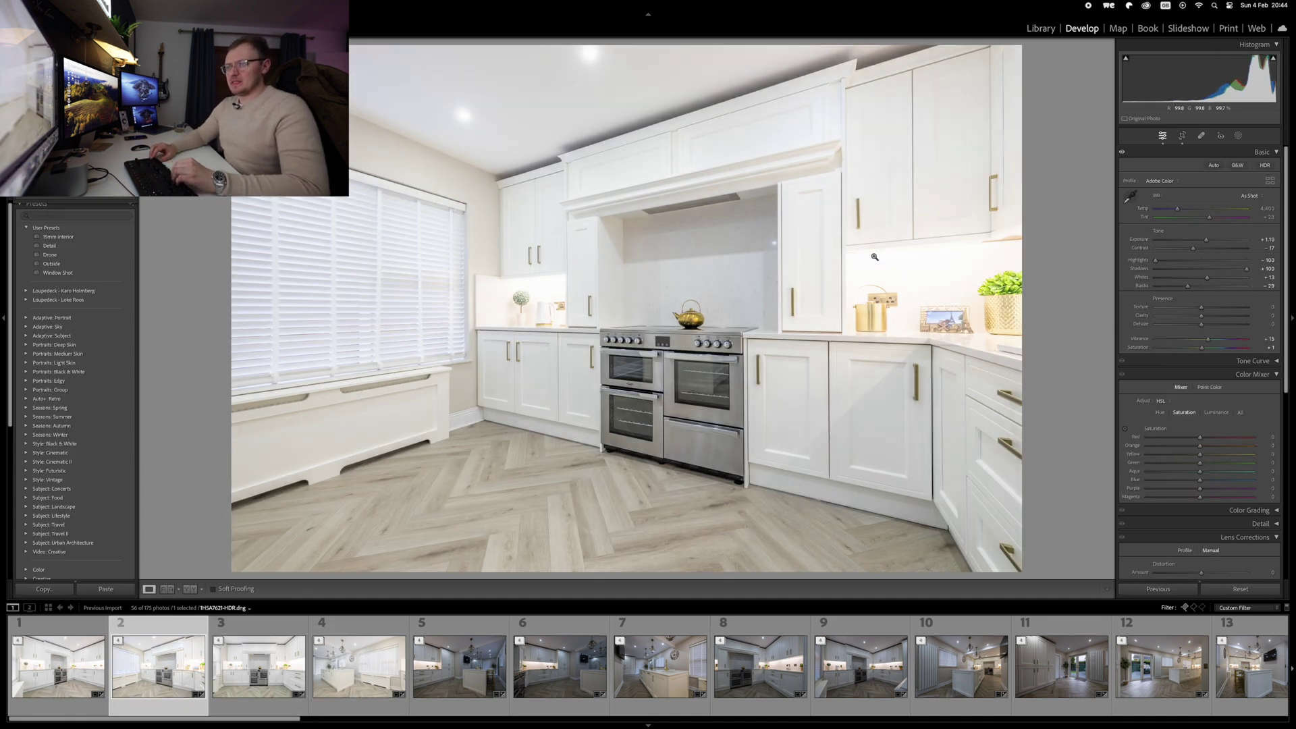
Switch photo 2's Upright correction to Guided and lower its exposure to +0.75.
key("ctrl+Tab")
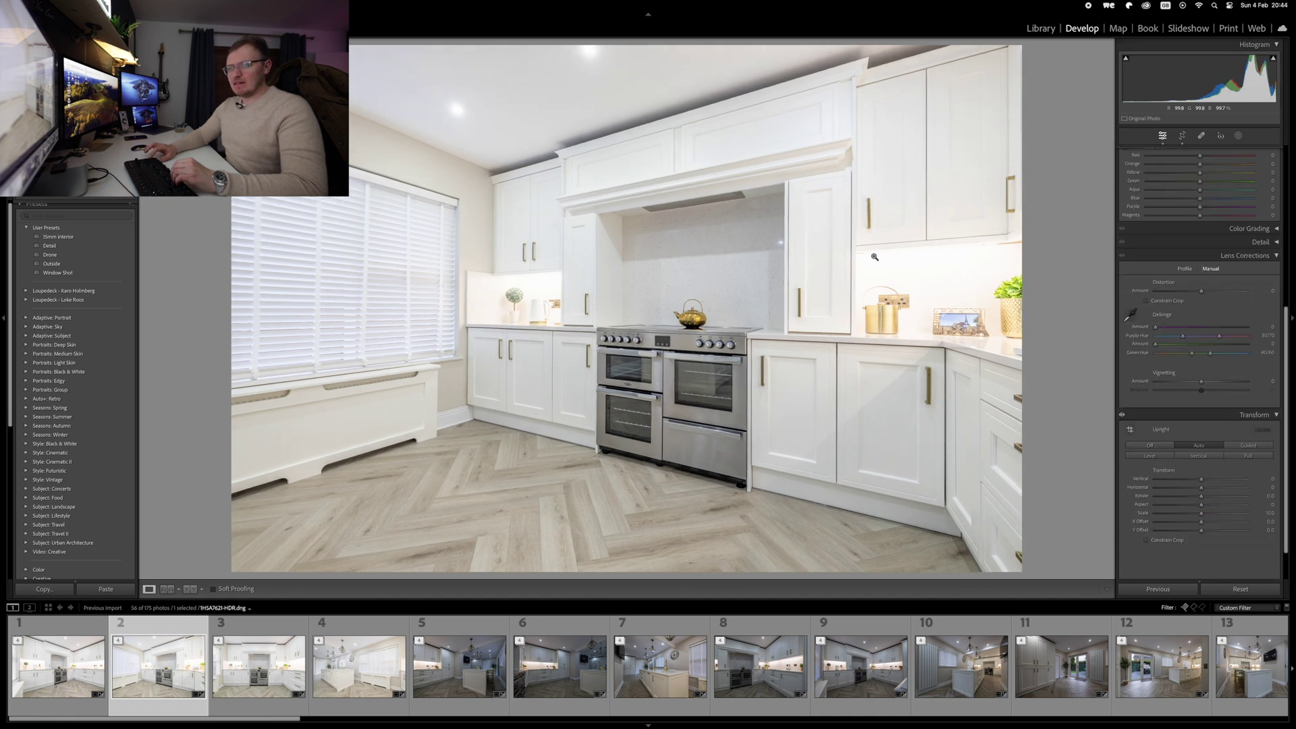
key("shift+t")
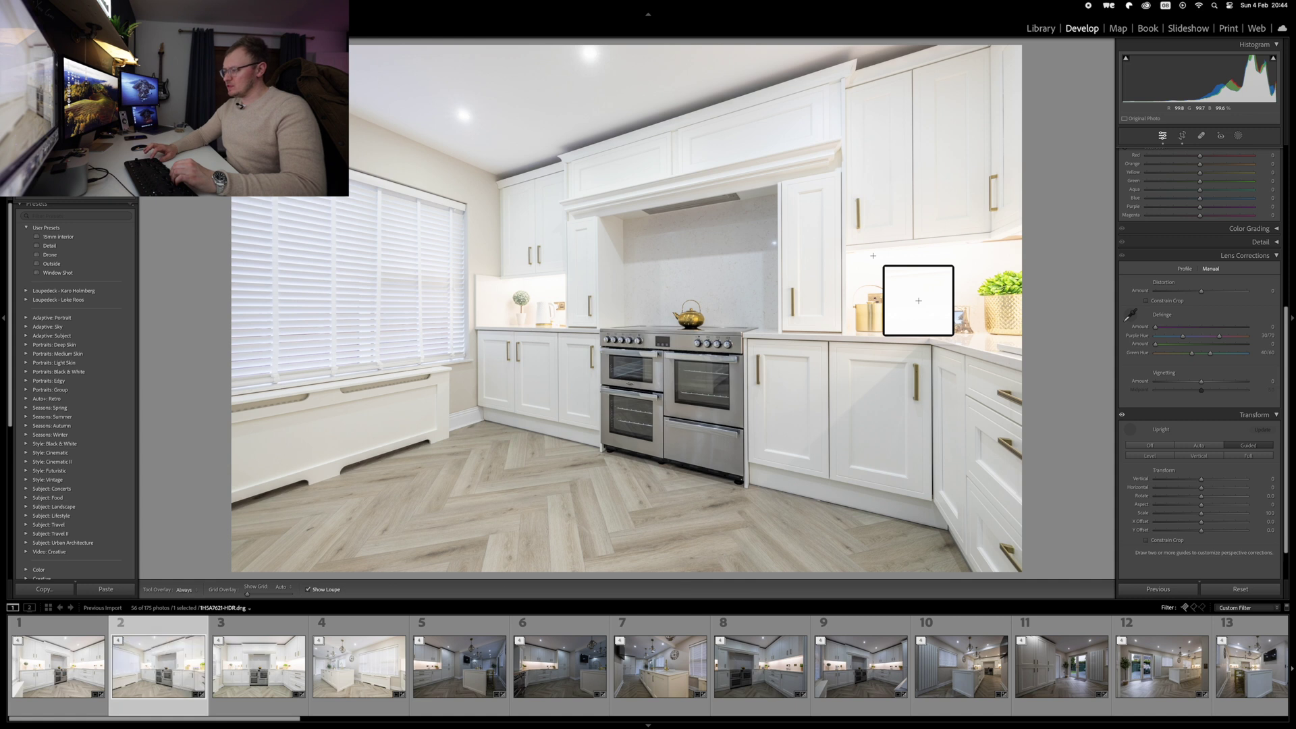
key("minus")
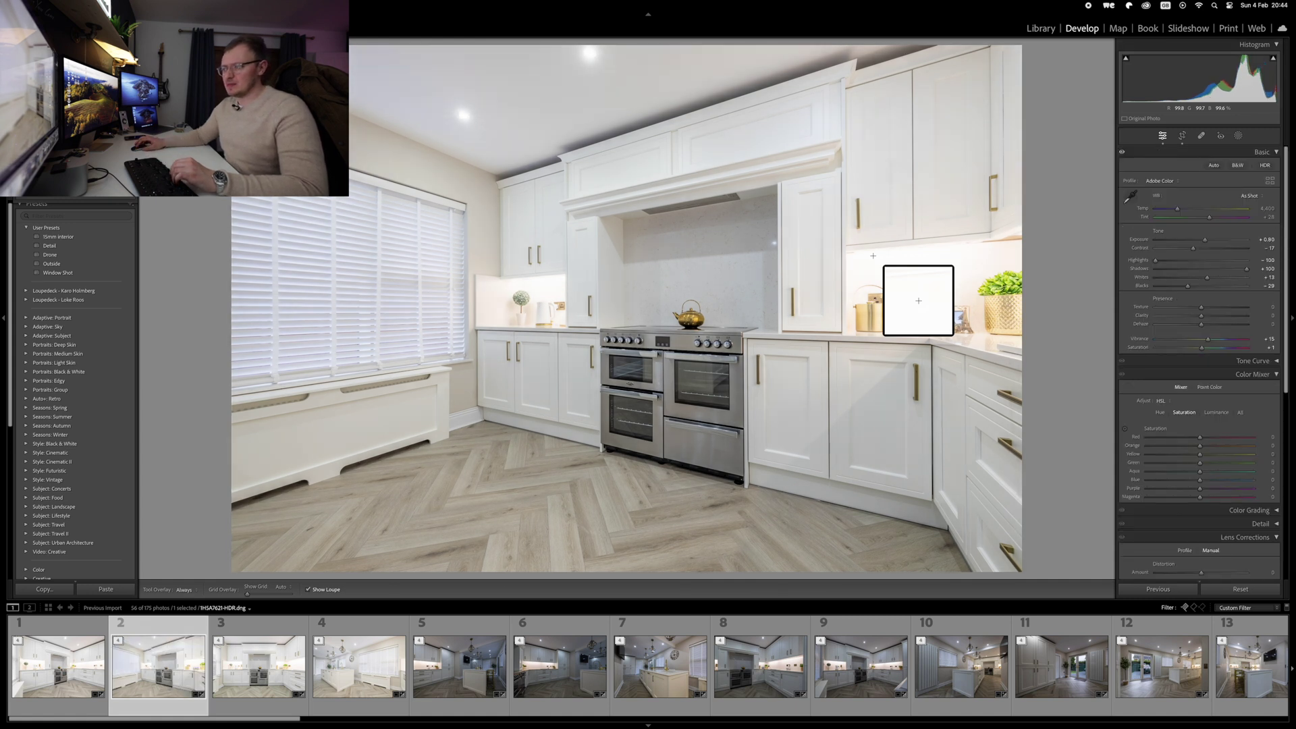
key("minus")
Reduce the blue saturation of photo 2 to −69.
key("minus")
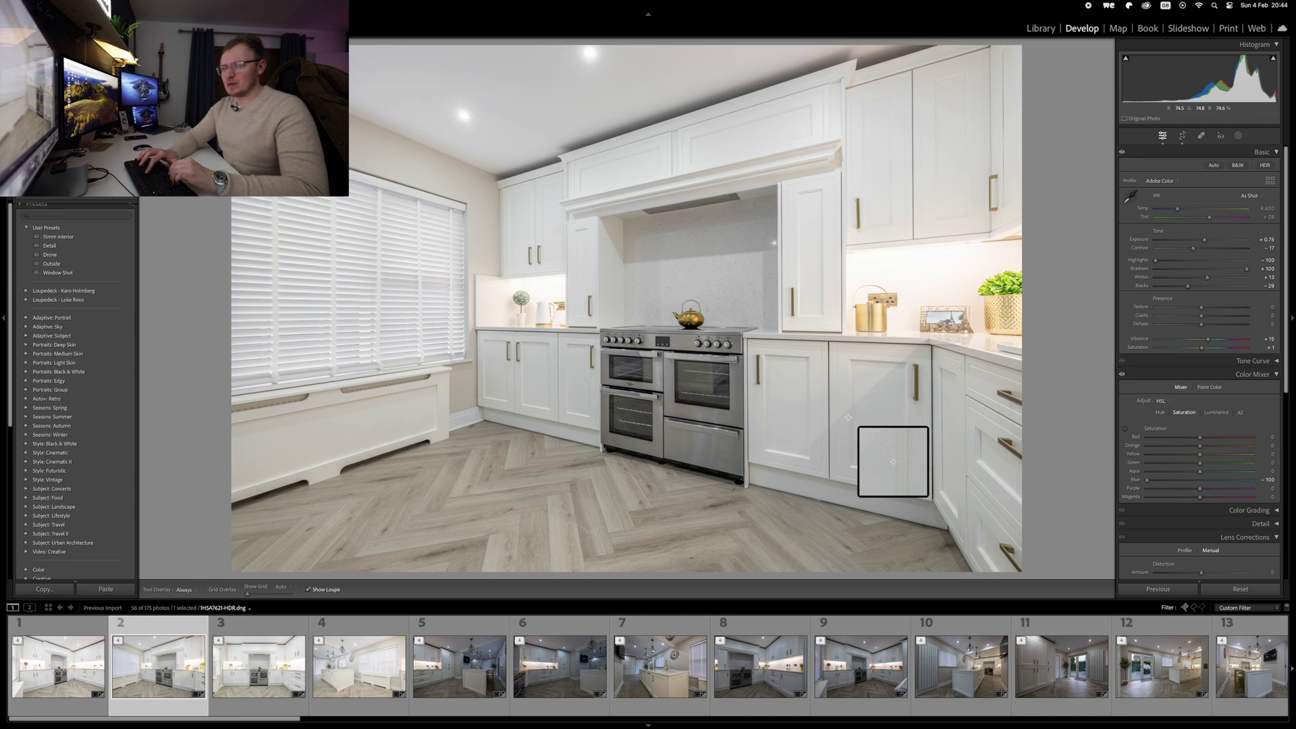
key("plus")
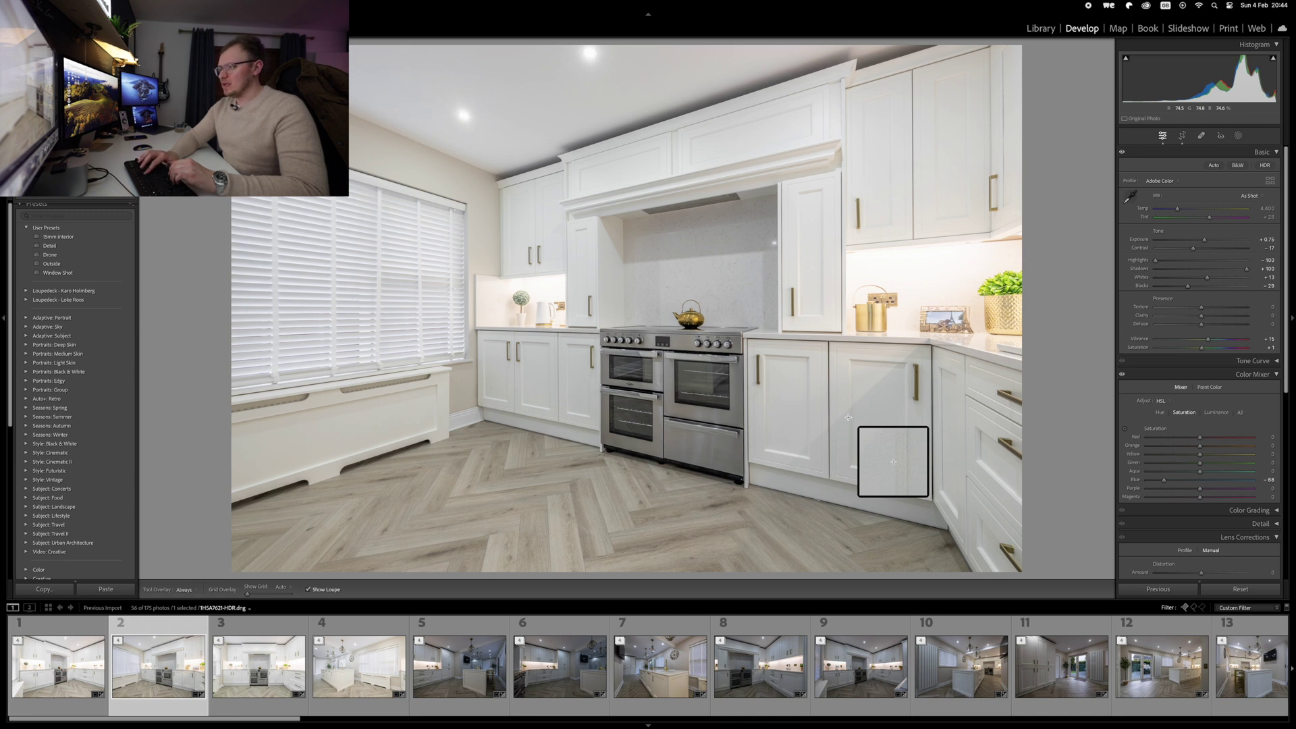
key("plus")
key("plus")
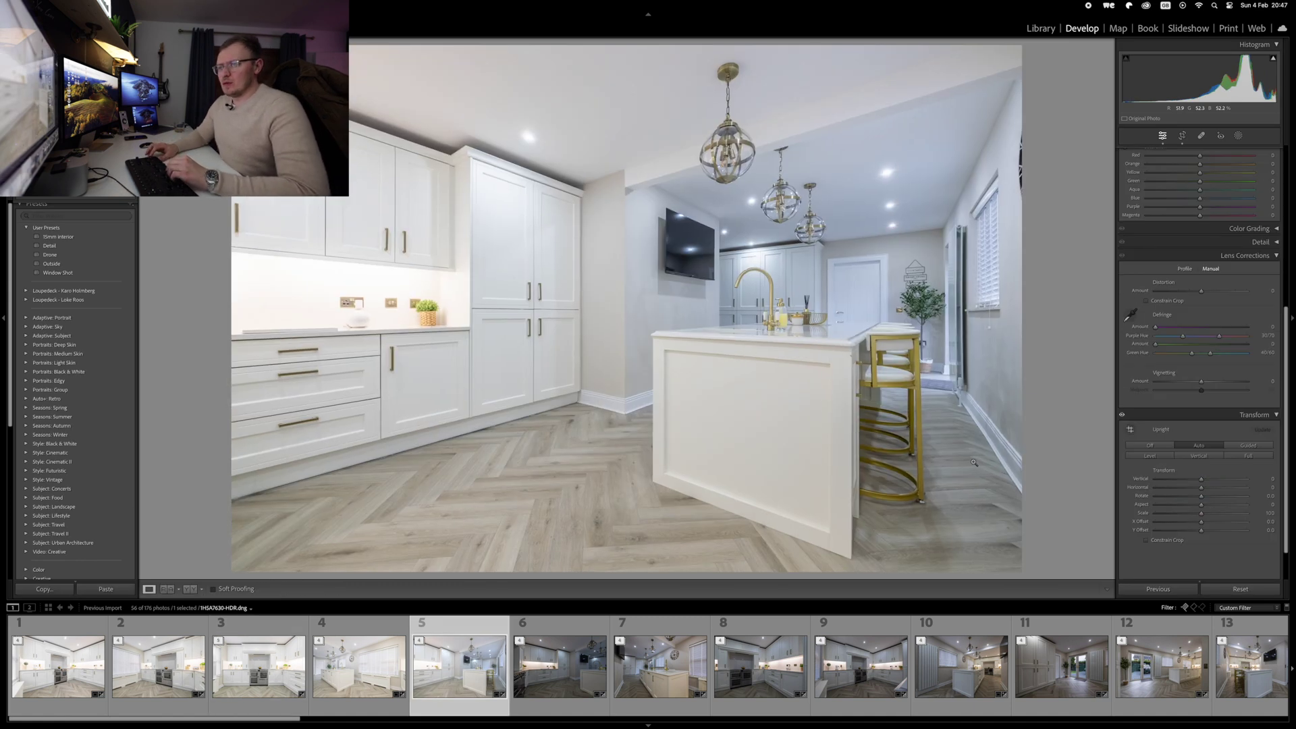
Set the exposure of photo 5 to +1.45 and reduce its blue saturation to −27.
key("minus")
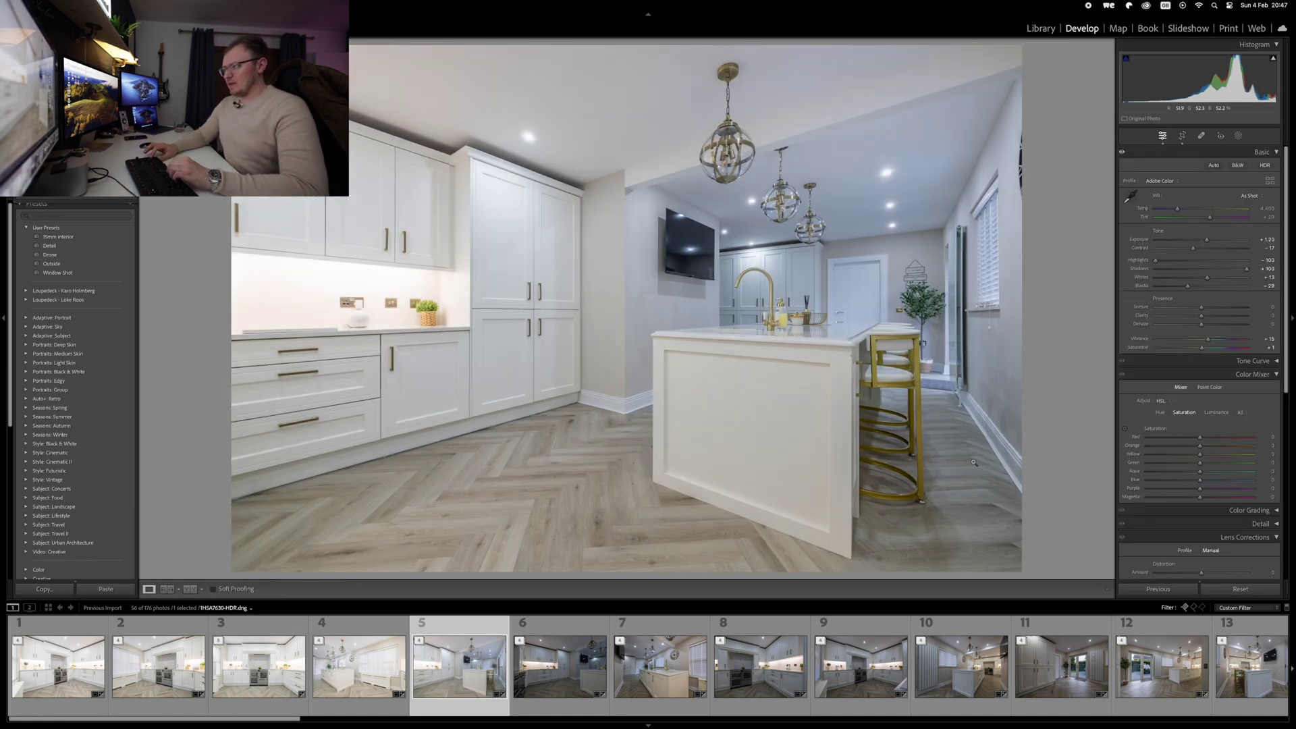
scroll(1209, 378, "down", 8)
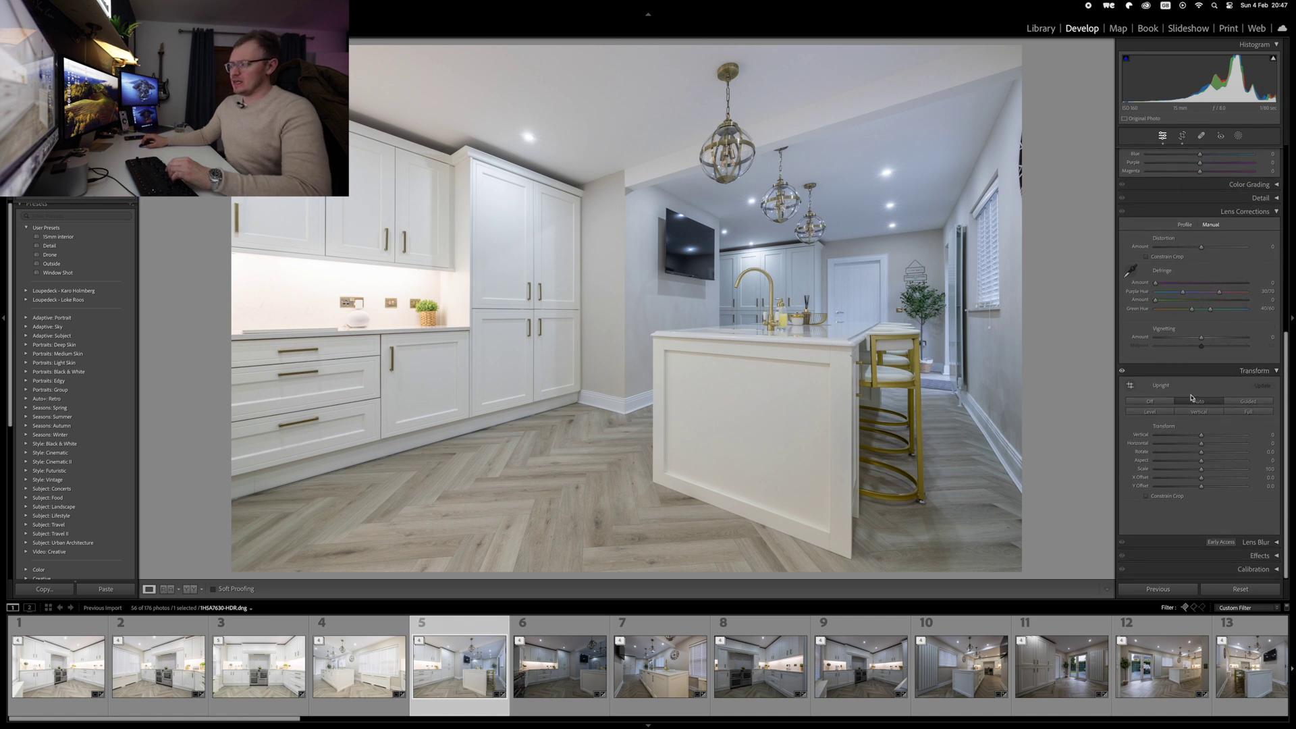
key("plus")
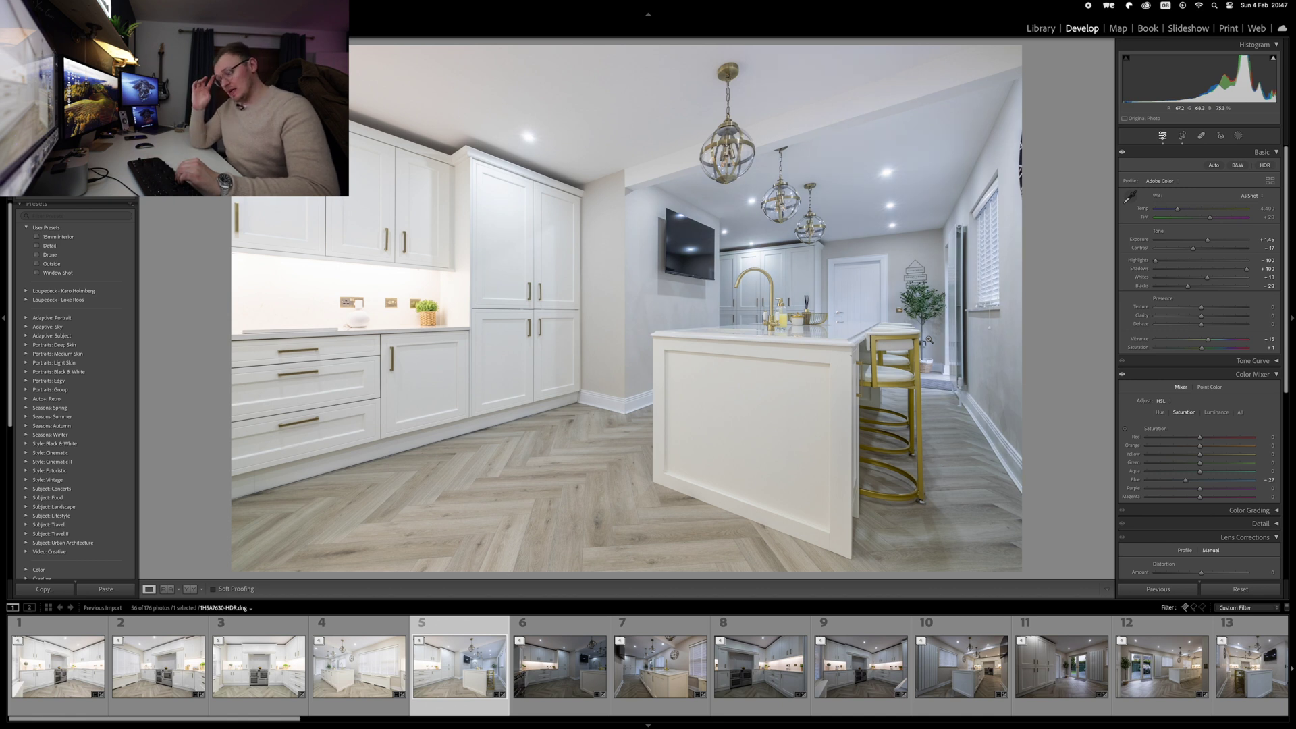
Slightly reduce the yellow saturation of photo 5 to −6.
key("minus")
key("minus")
key("minus")
key("minus")
key("minus")
key("minus")
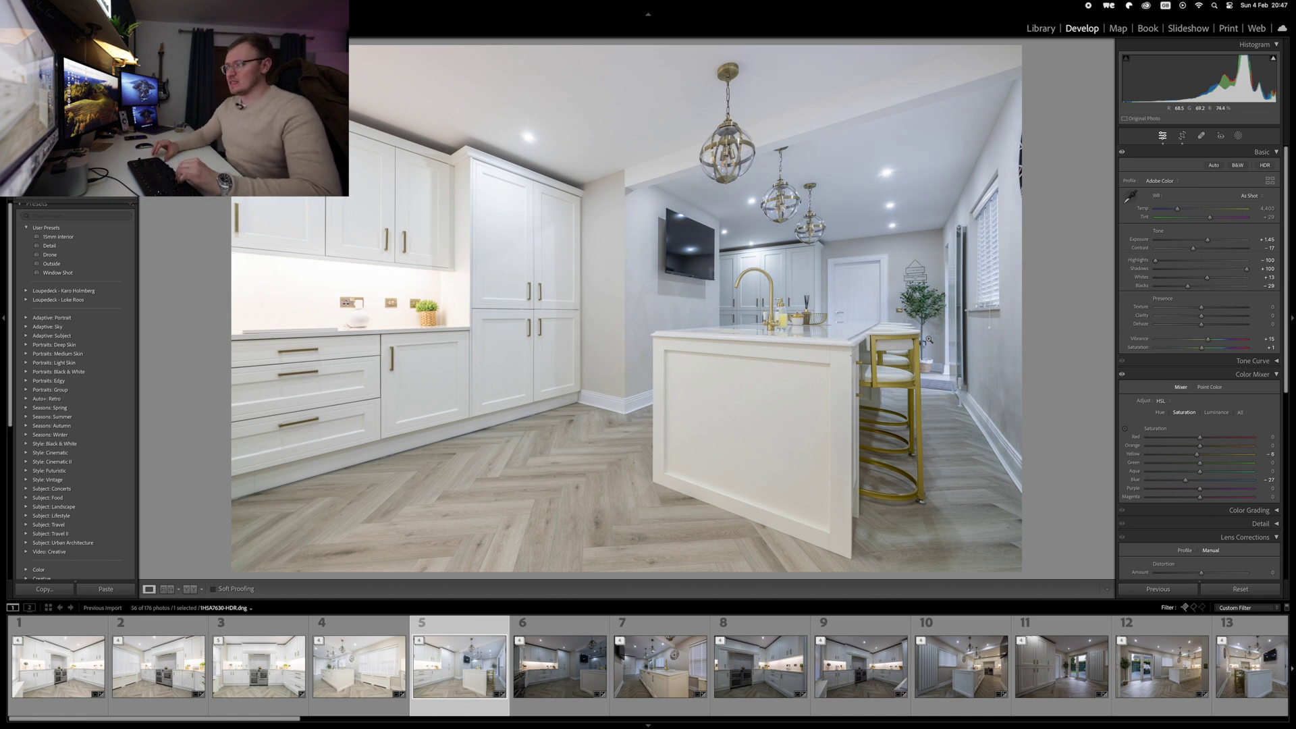
Fine-tune the exposure of photo 5 to +1.40.
key("equal")
key("minus")
key("minus")
key("minus")
key("equal")
key("minus")
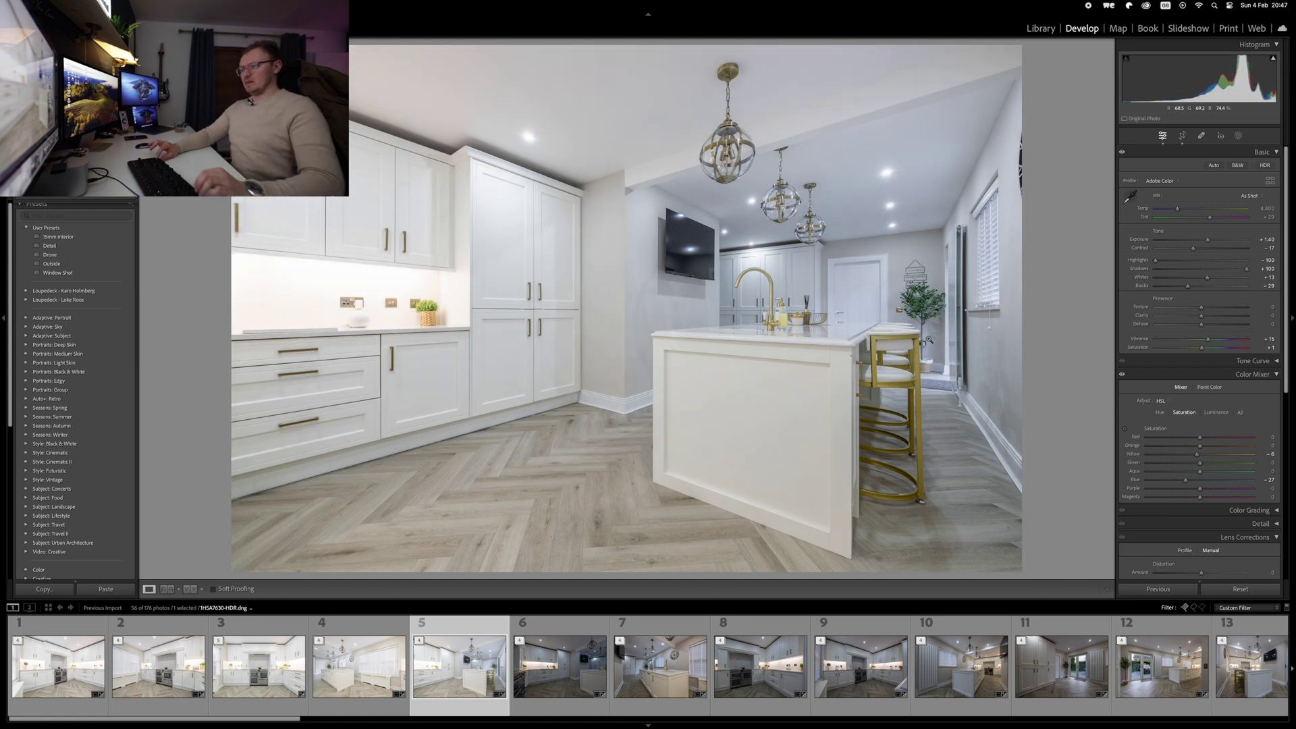
Paste the copied interior settings onto photo 6 and set its Upright correction to Auto.
key("Right")
key("super+shift+v")
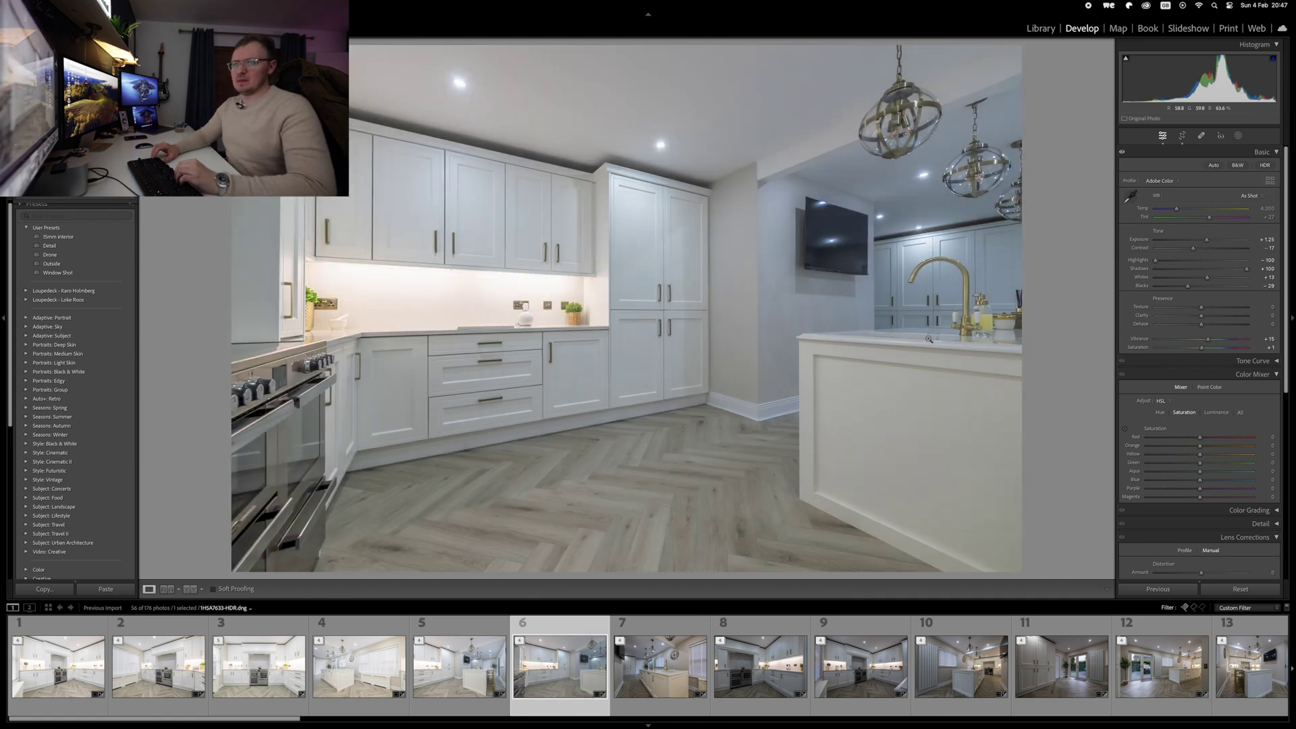
key("ctrl+Tab")
key("minus")
key("shift+t")
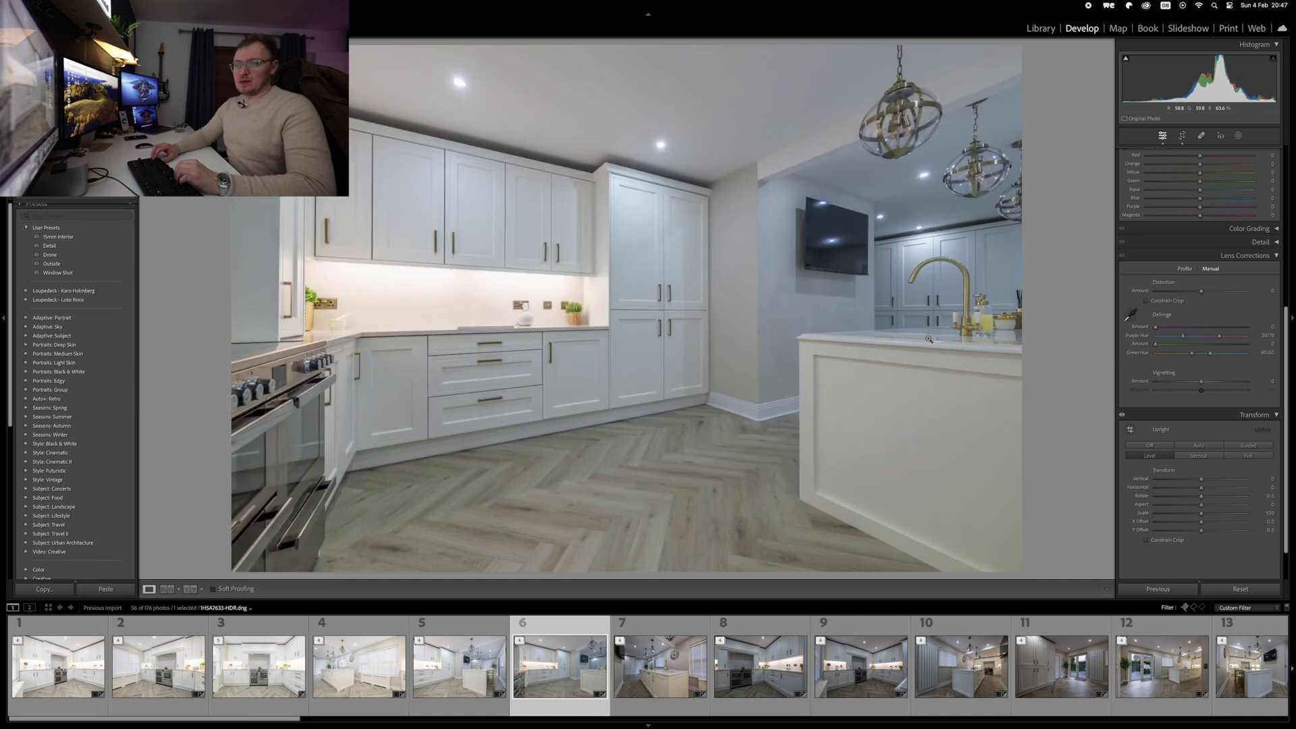
key("Escape")
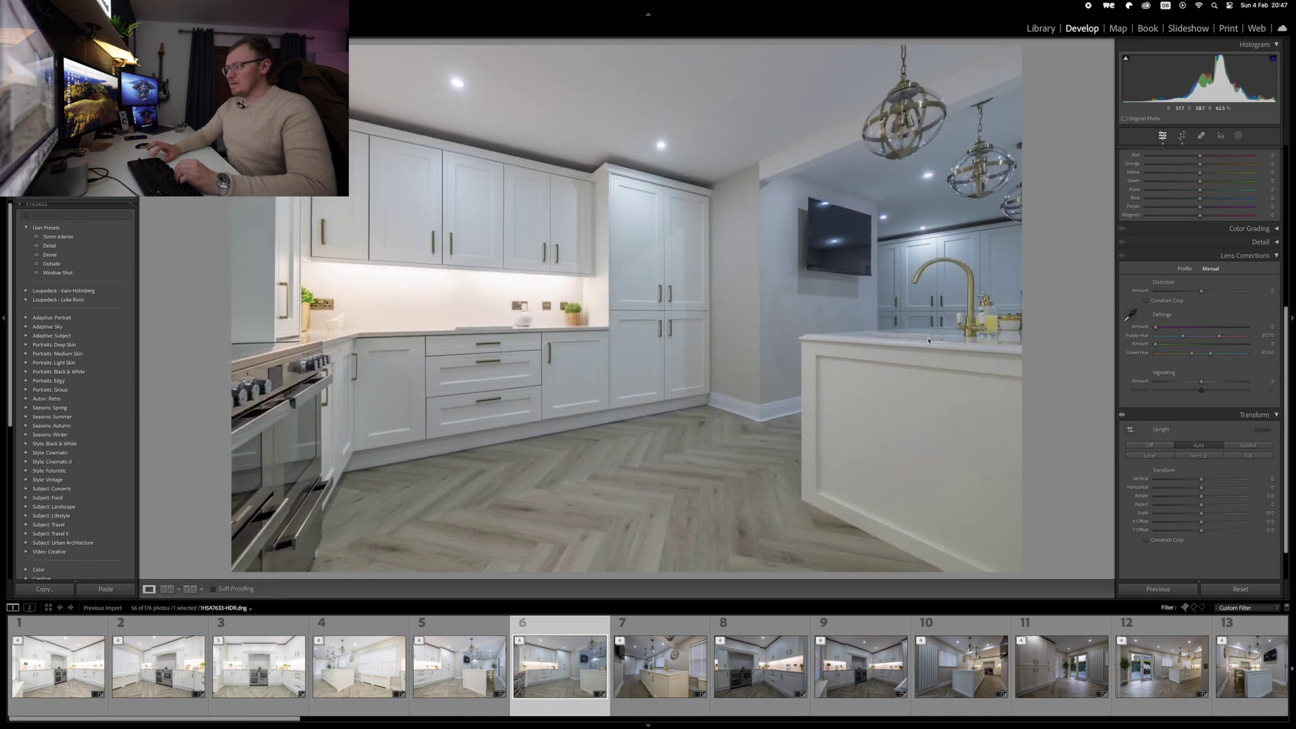
Raise the exposure of photo 6 to +1.75 and reduce its blue saturation to −32.
key("equal")
key("equal")
key("equal")
key("equal")
key("equal")
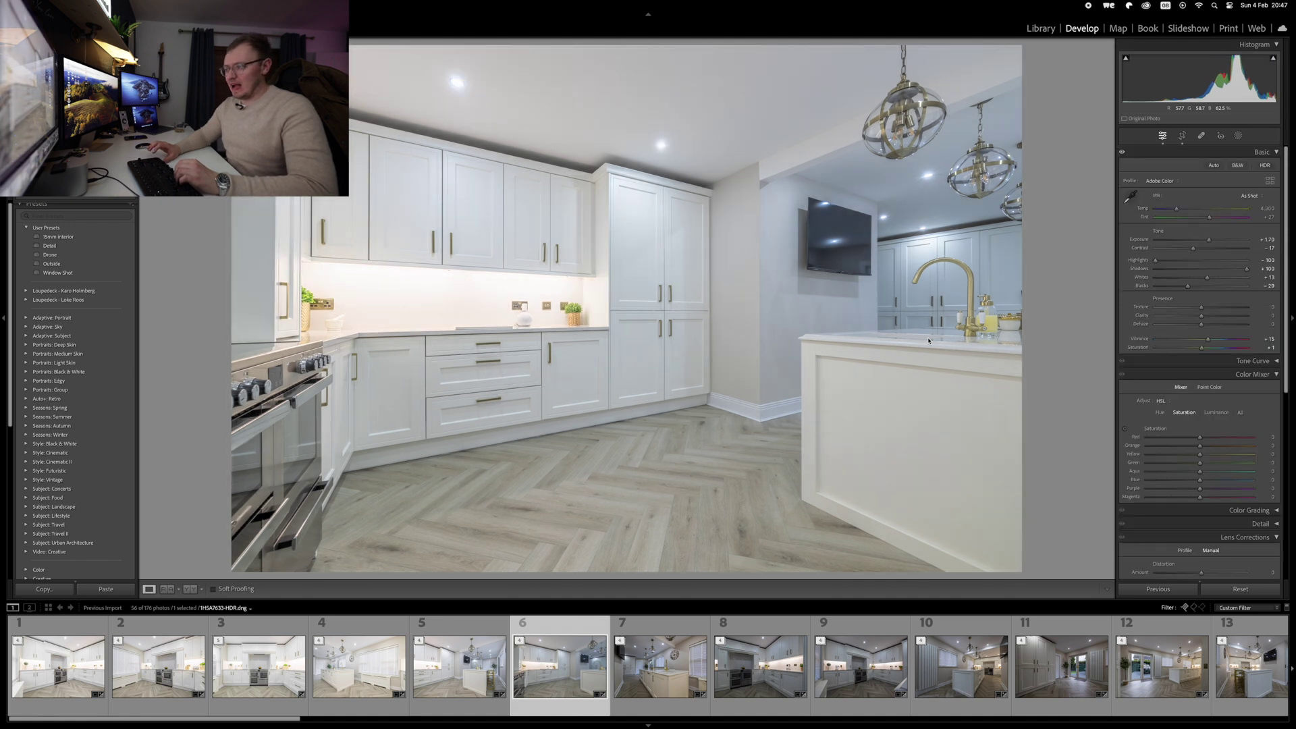
key("minus")
key("minus")
key("minus")
key("minus")
key("minus")
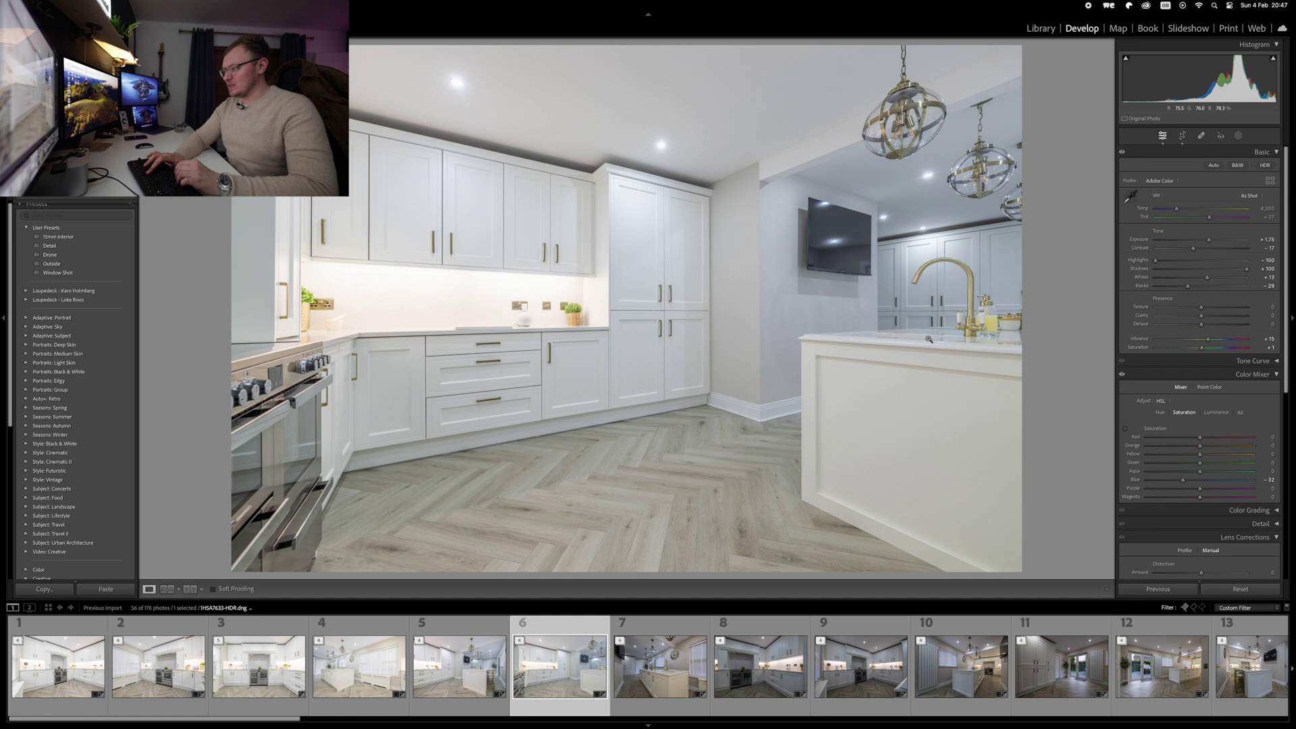
Give photo 7 the interior preset look and reduce its orange saturation to −28 and yellow saturation to −55.
key("Right")
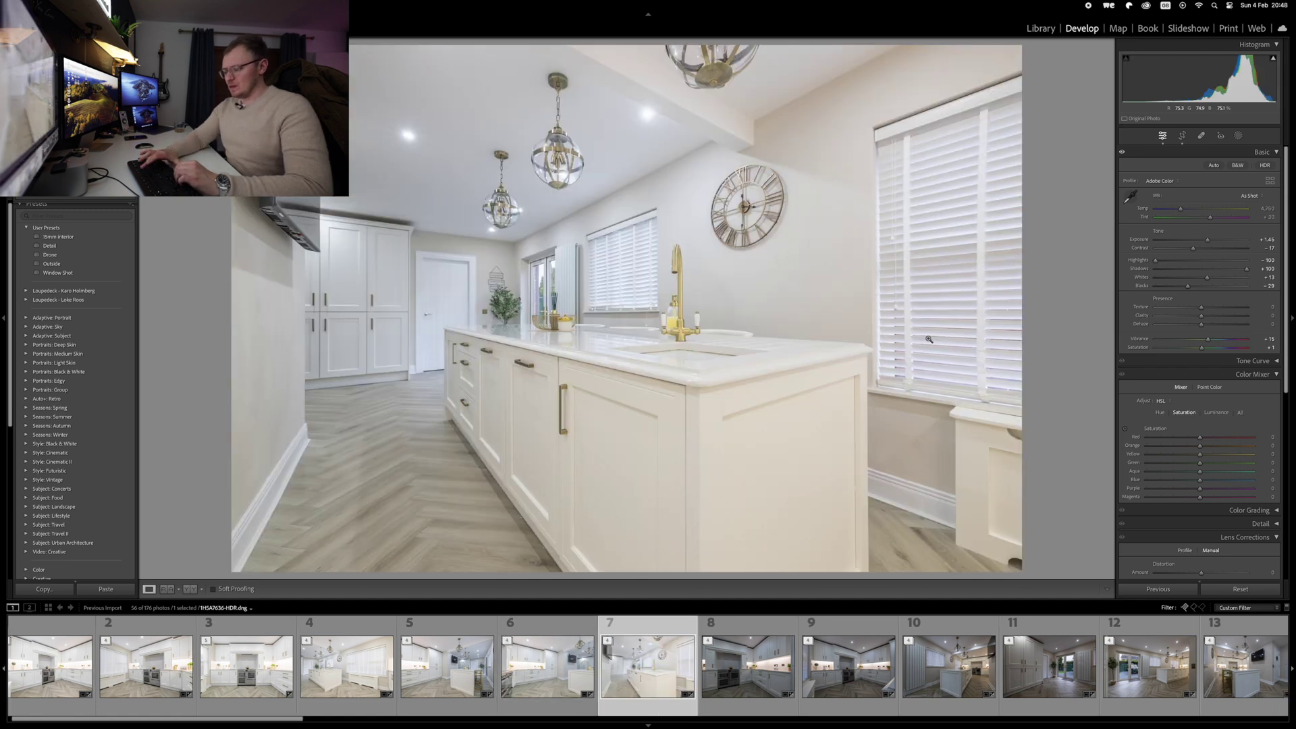
key("minus")
key("minus")
key("minus")
key("minus")
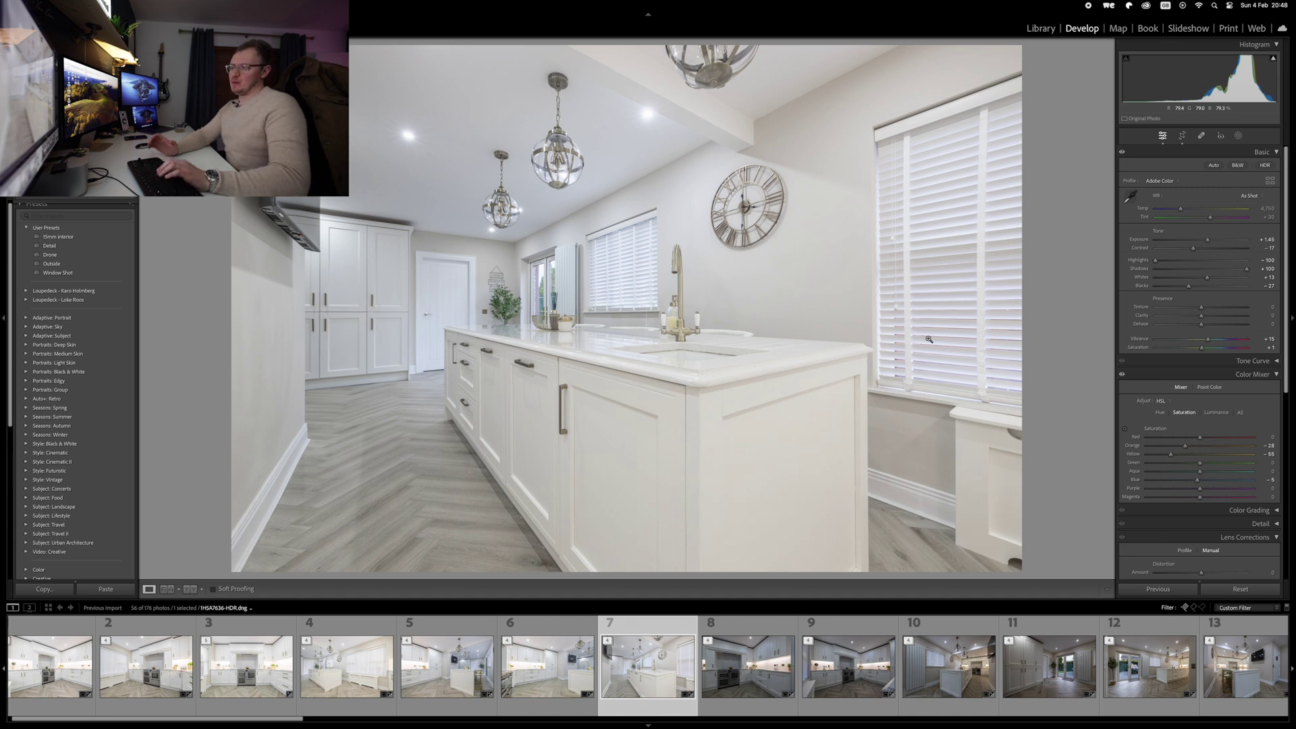
Raise the blacks of photo 7 to 0 and set its exposure to +1.50.
key("equal")
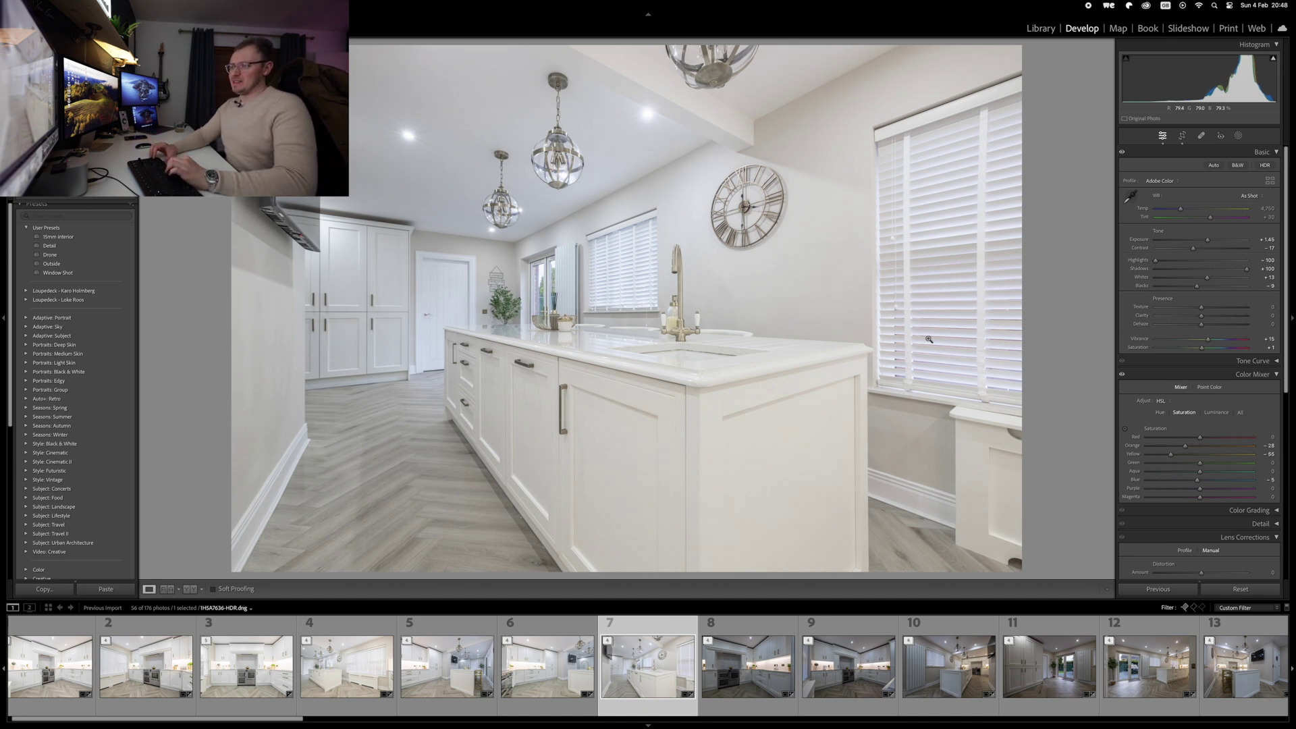
key("equal")
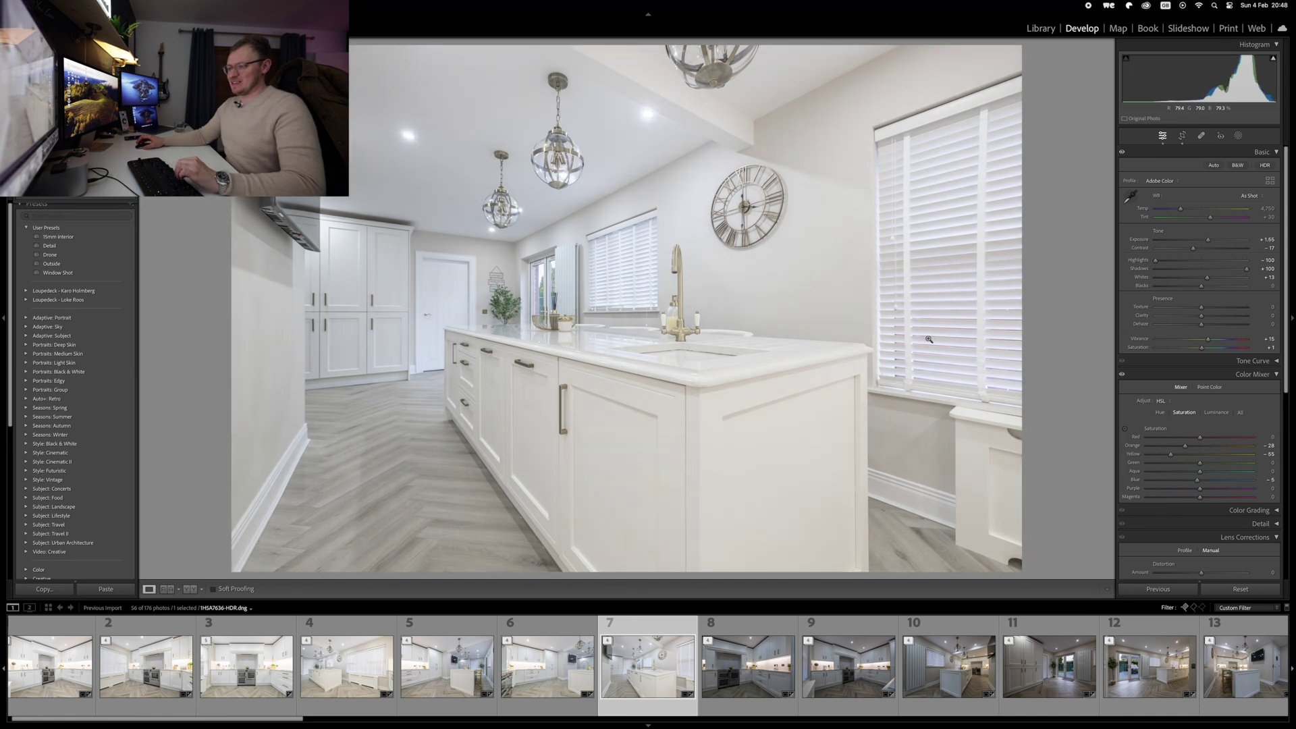
key("minus")
key("equal")
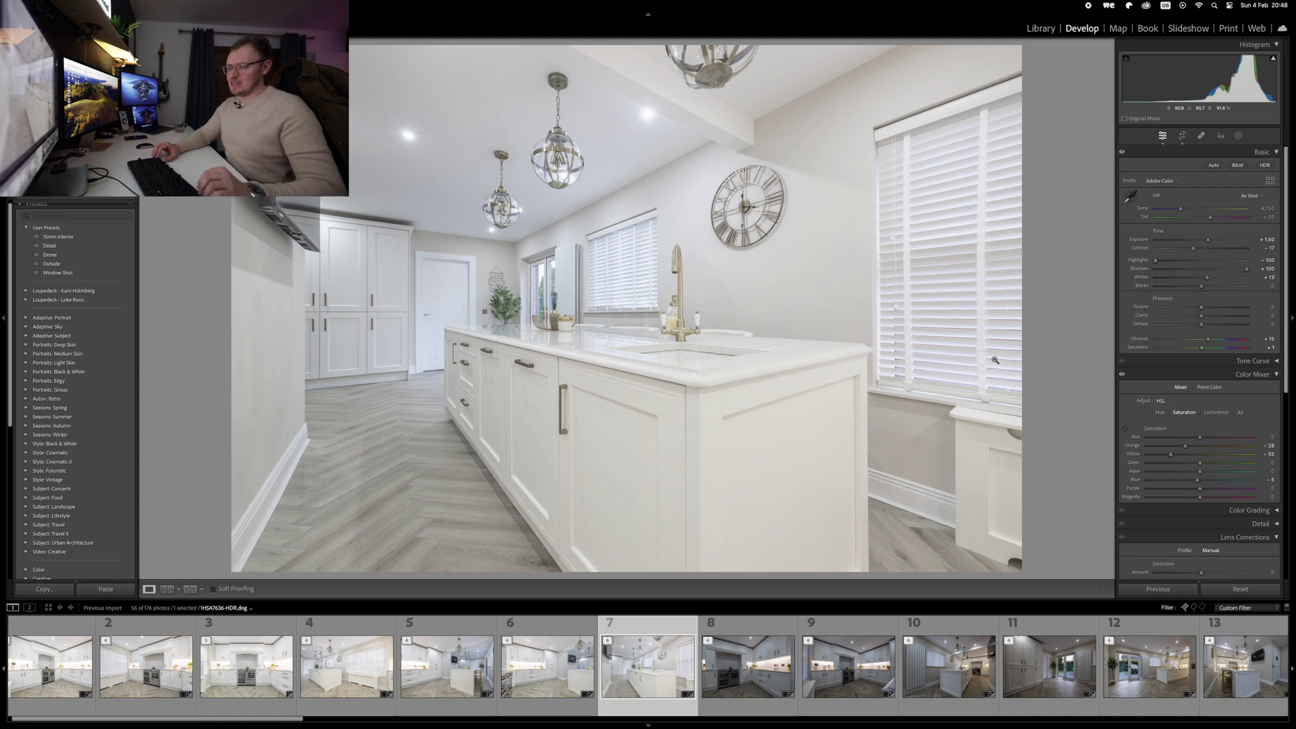
Paste the copied interior settings onto photo 8 and set its Upright correction to Vertical.
key("Right")
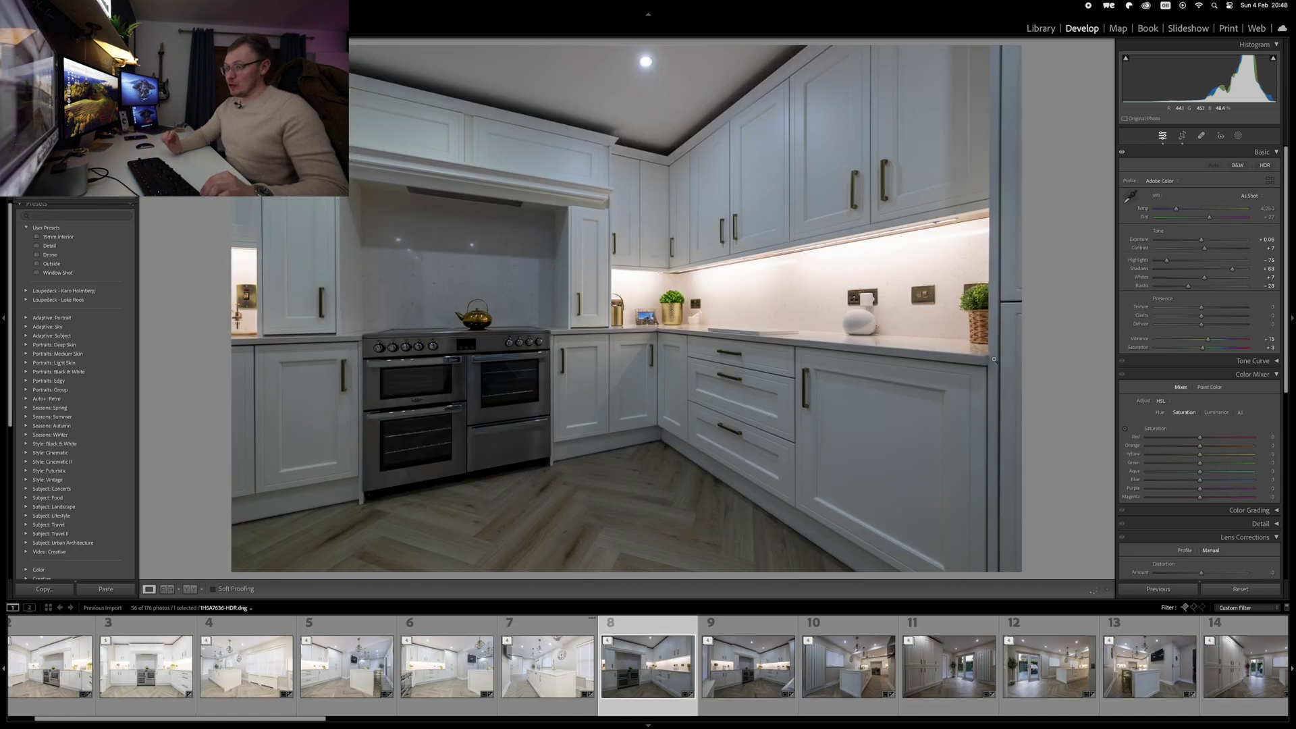
key("super+shift+v")
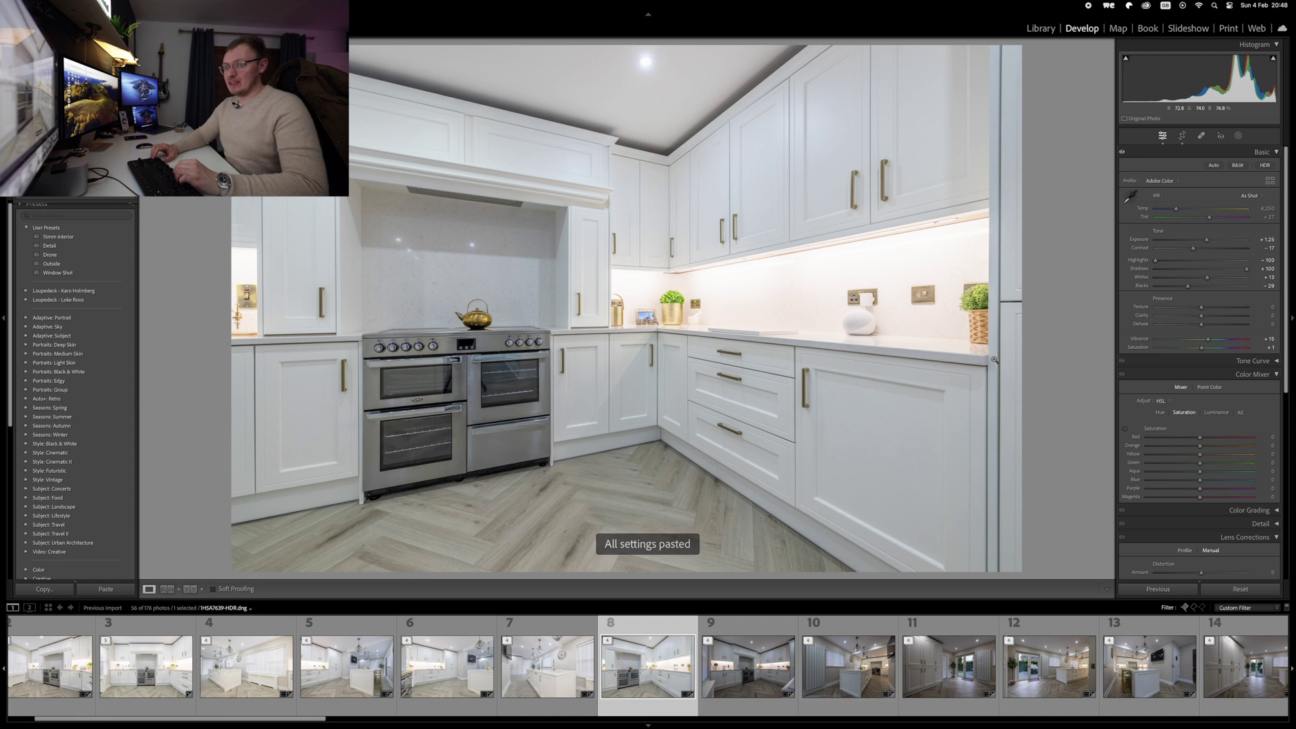
key("ctrl+Tab")
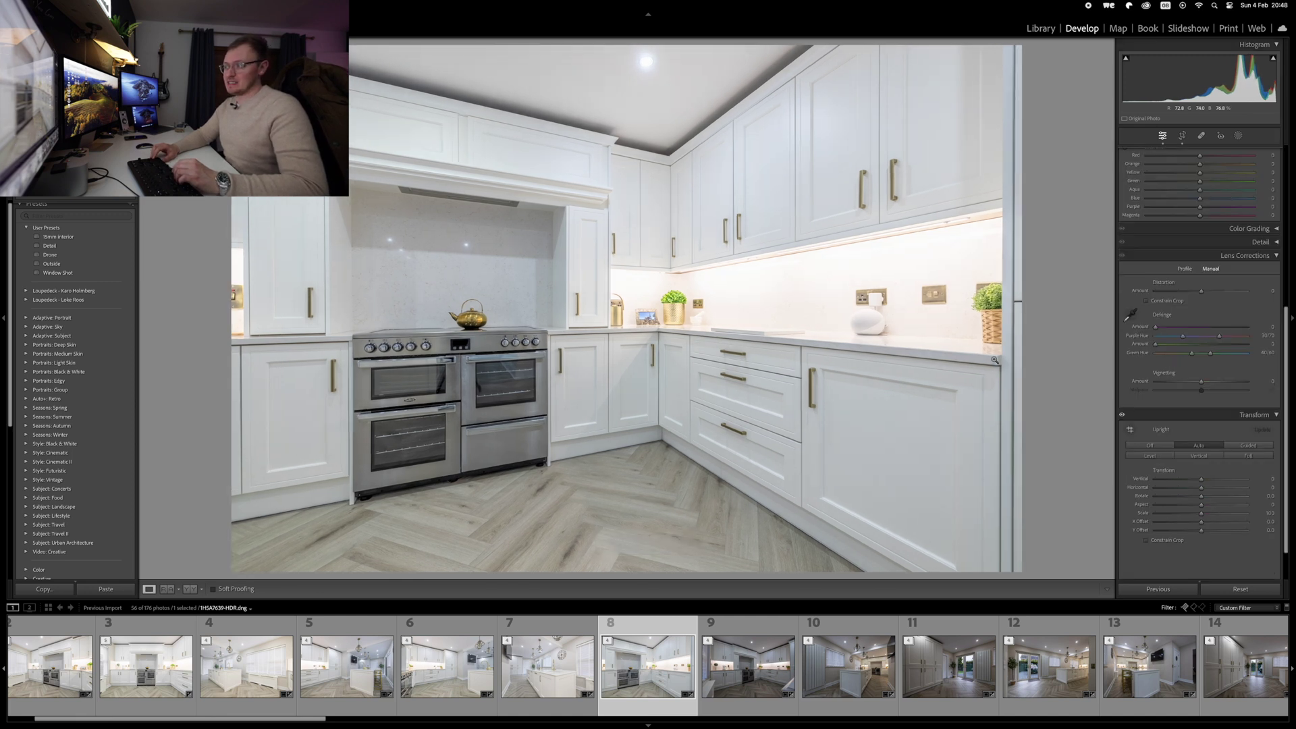
key("ctrl+Tab")
key("ctrl+Tab")
key("ctrl+Tab")
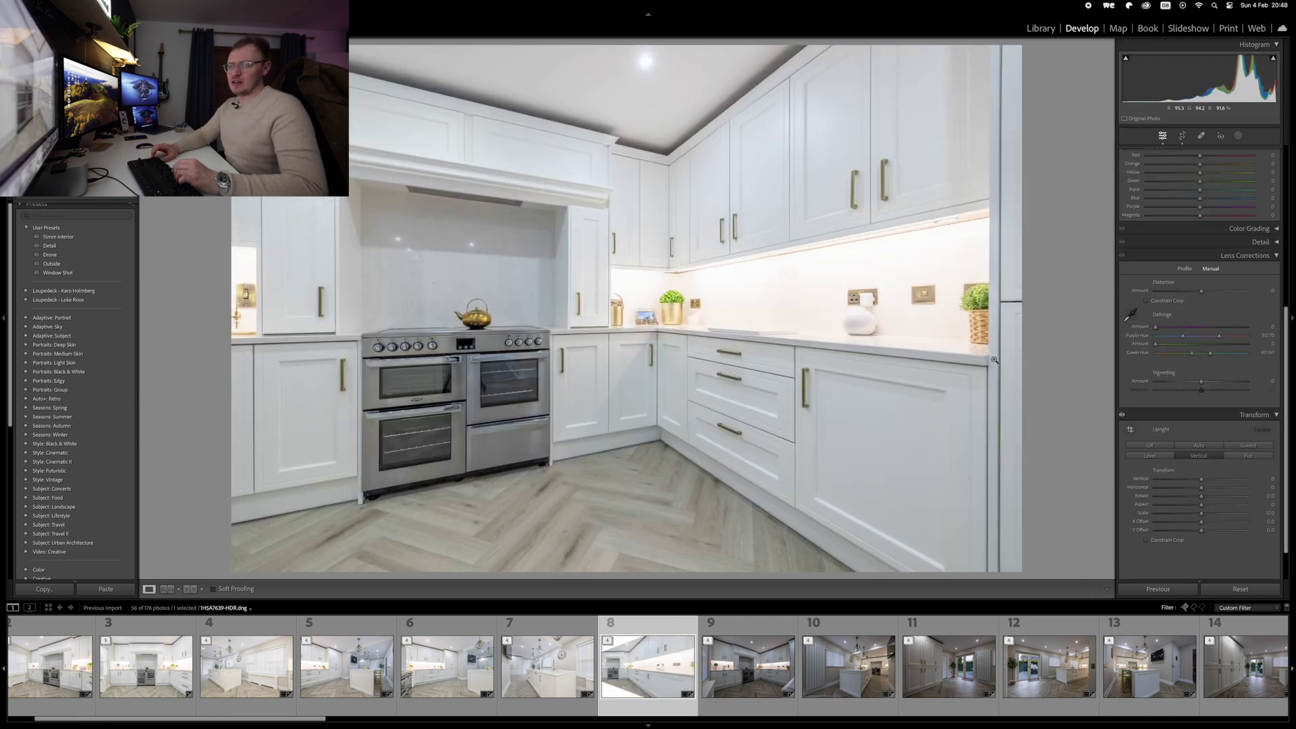
Raise the exposure of photo 8 to +1.40 and reduce its blue saturation to −26.
key("equal")
key("minus")
key("minus")
key("minus")
key("minus")
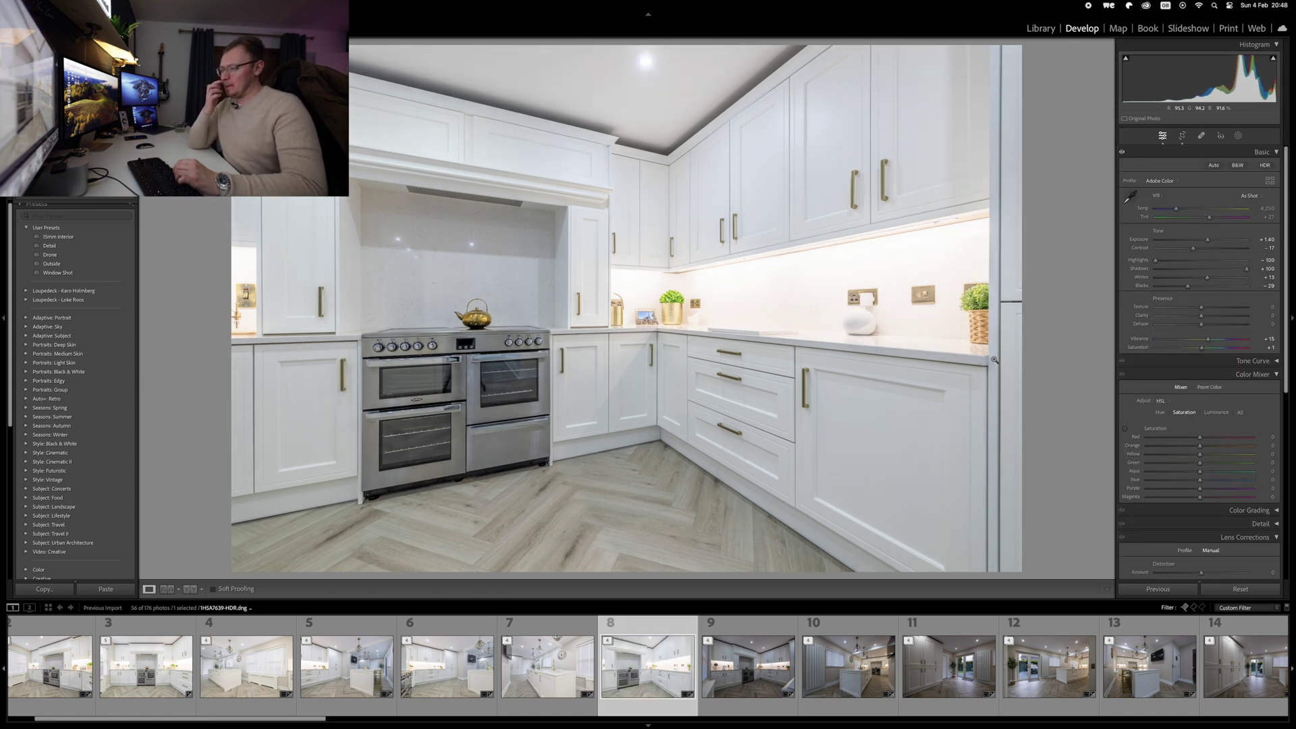
key("minus")
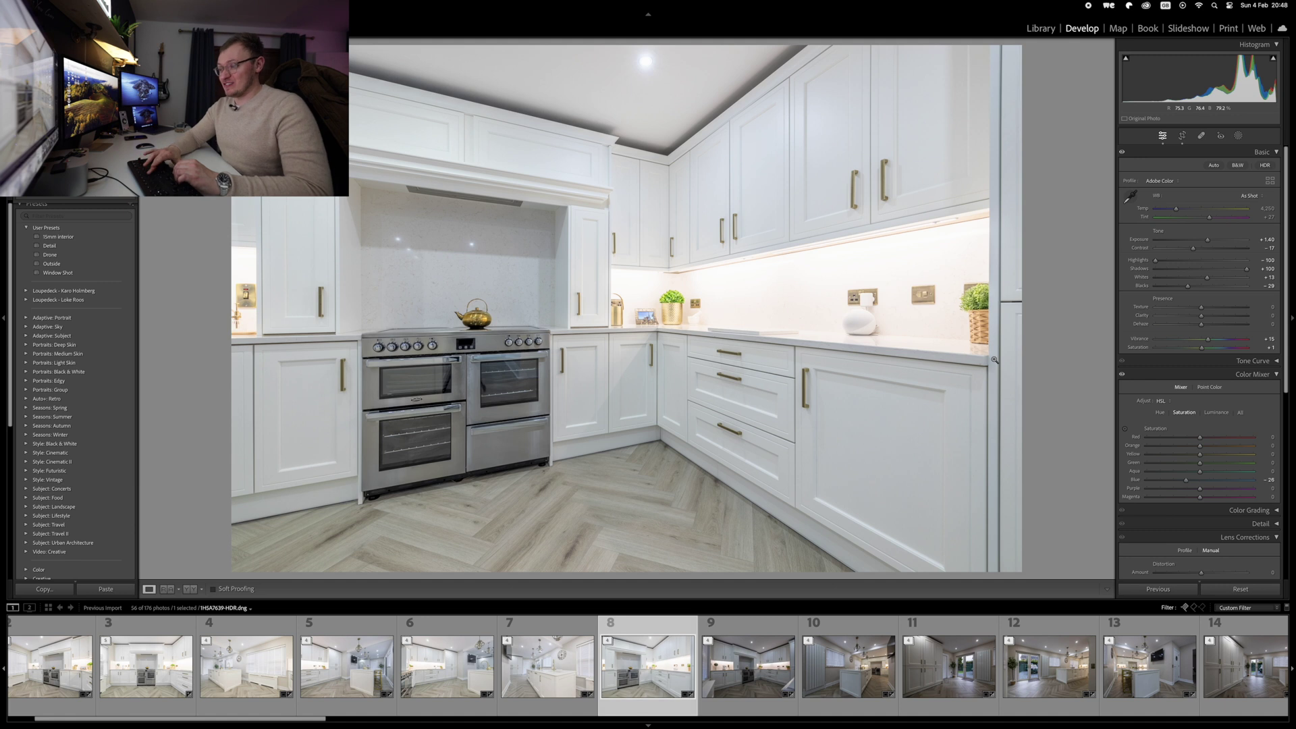
Refine photo 8 with blue saturation −47, colour temperature 4,378 and exposure +1.55.
key("plus")
key("minus")
key("plus")
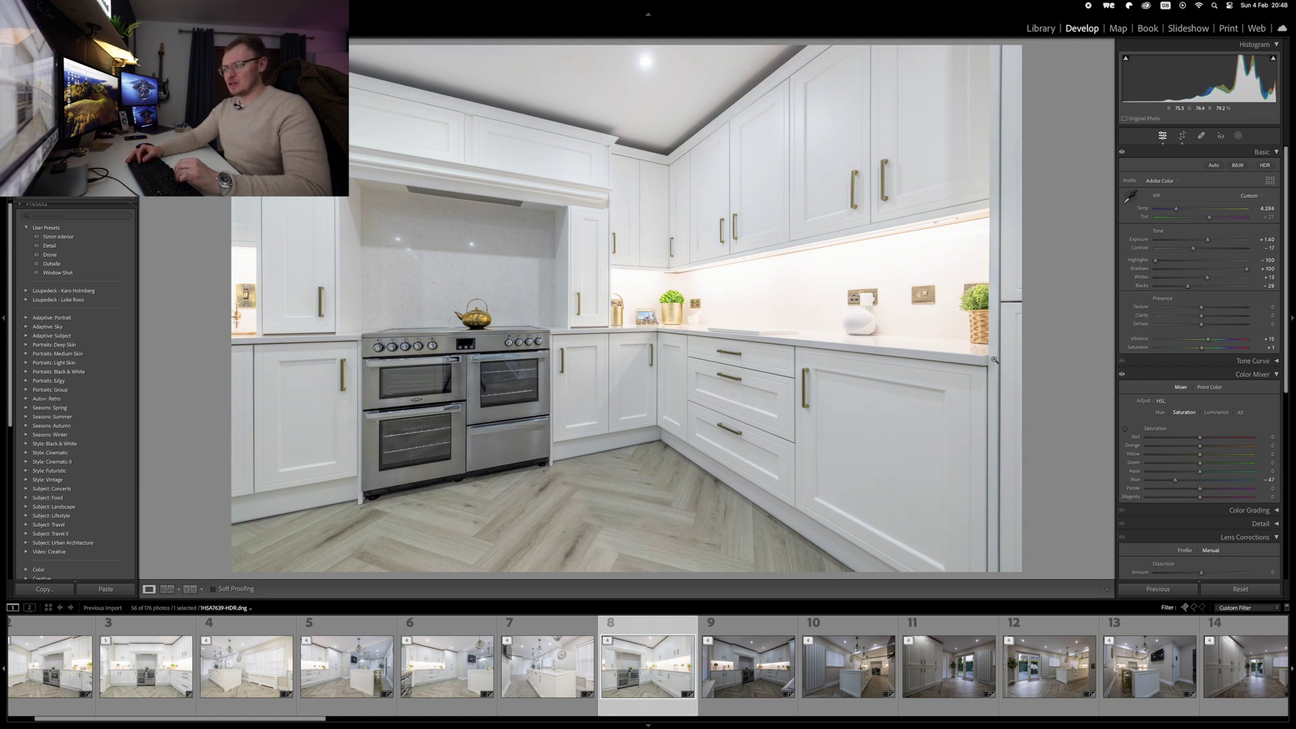
key("plus")
key("minus")
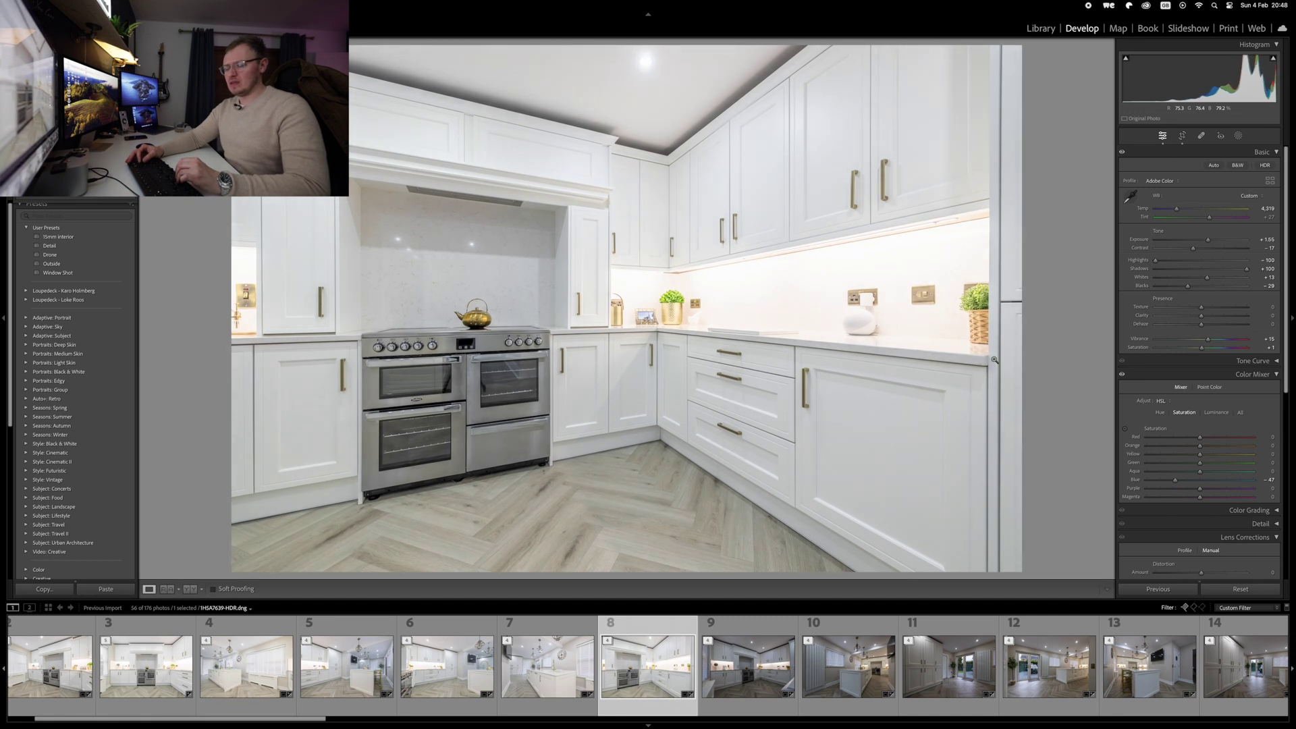
Shift the white balance tint of photo 8 to +30.
right_click(638, 668)
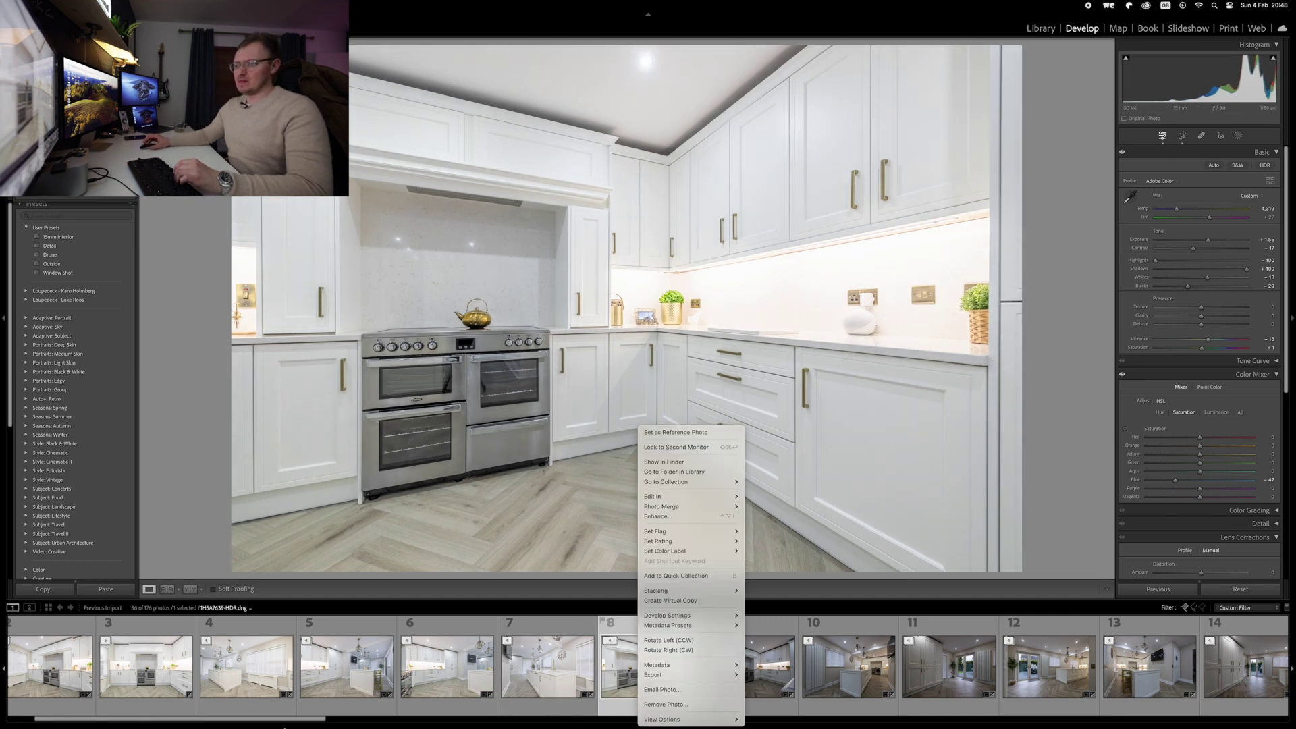
left_click(528, 504)
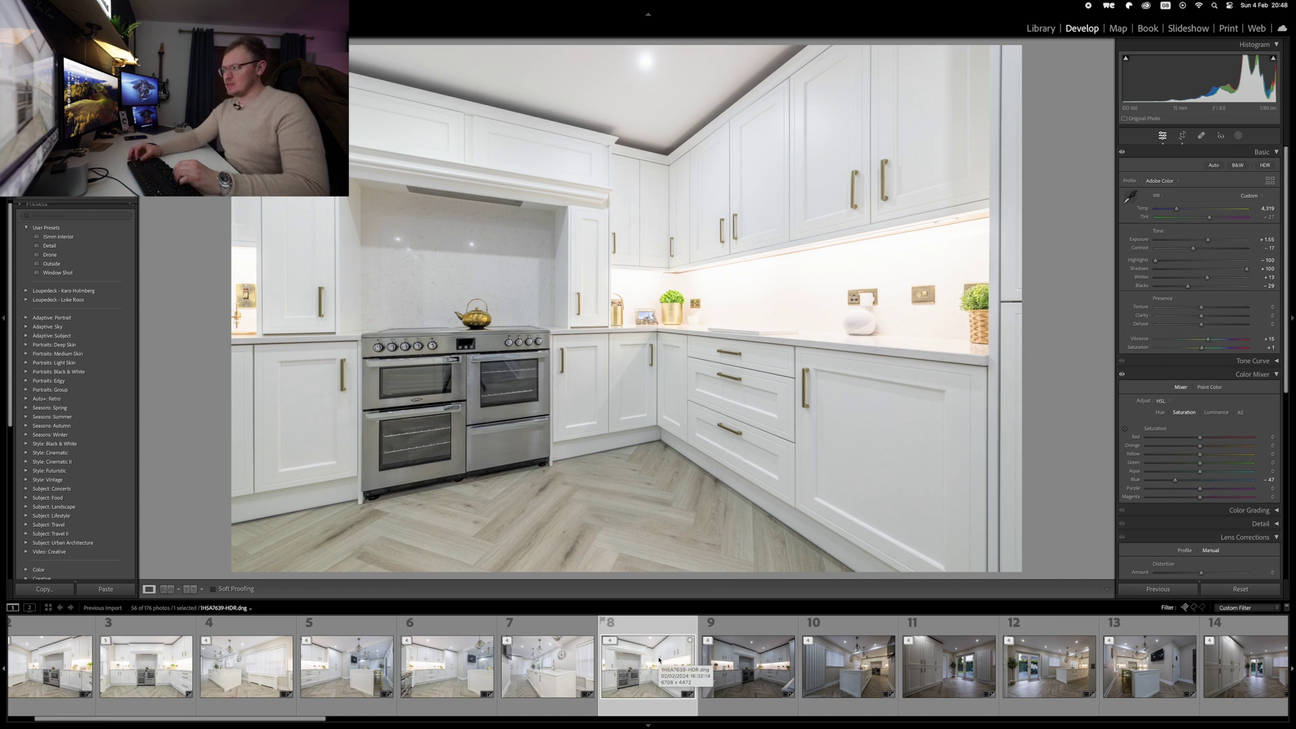
key("plus")
key("plus")
key("plus")
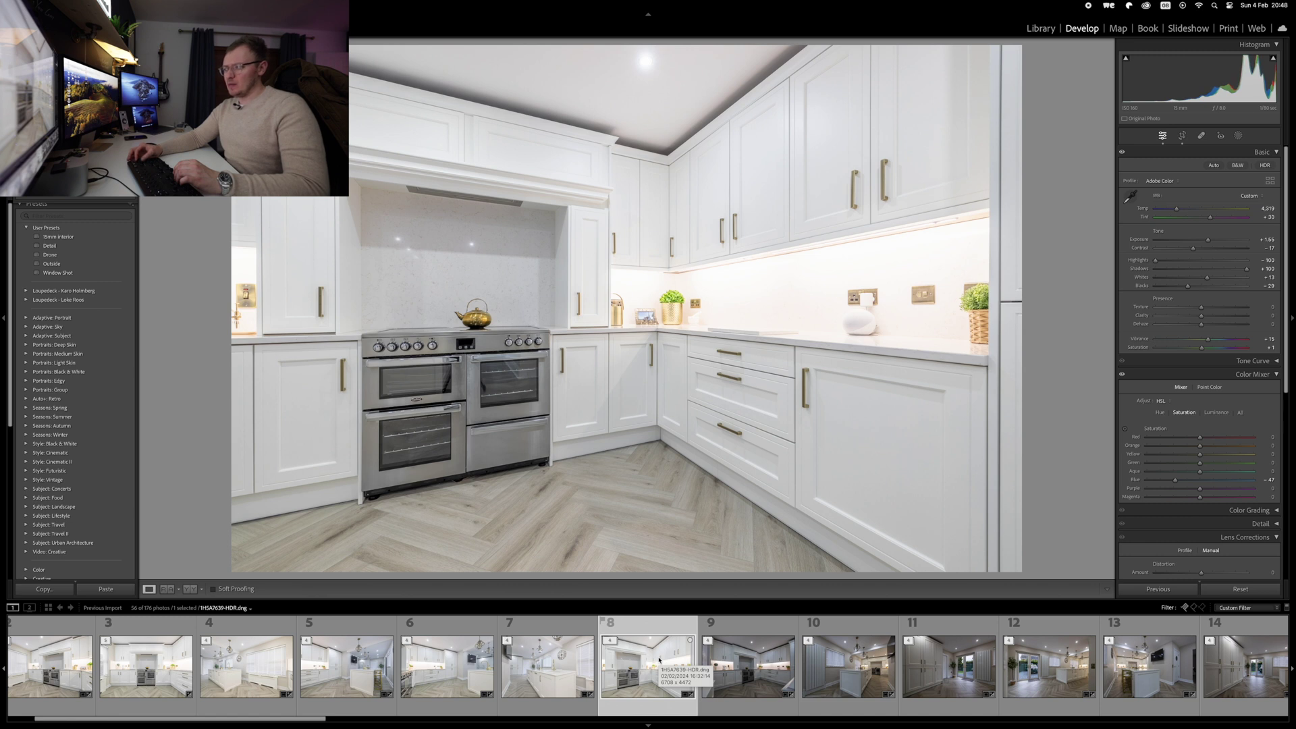
Open photo 8 from the filmstrip for editing in Adobe Photoshop 2024.
right_click(639, 669)
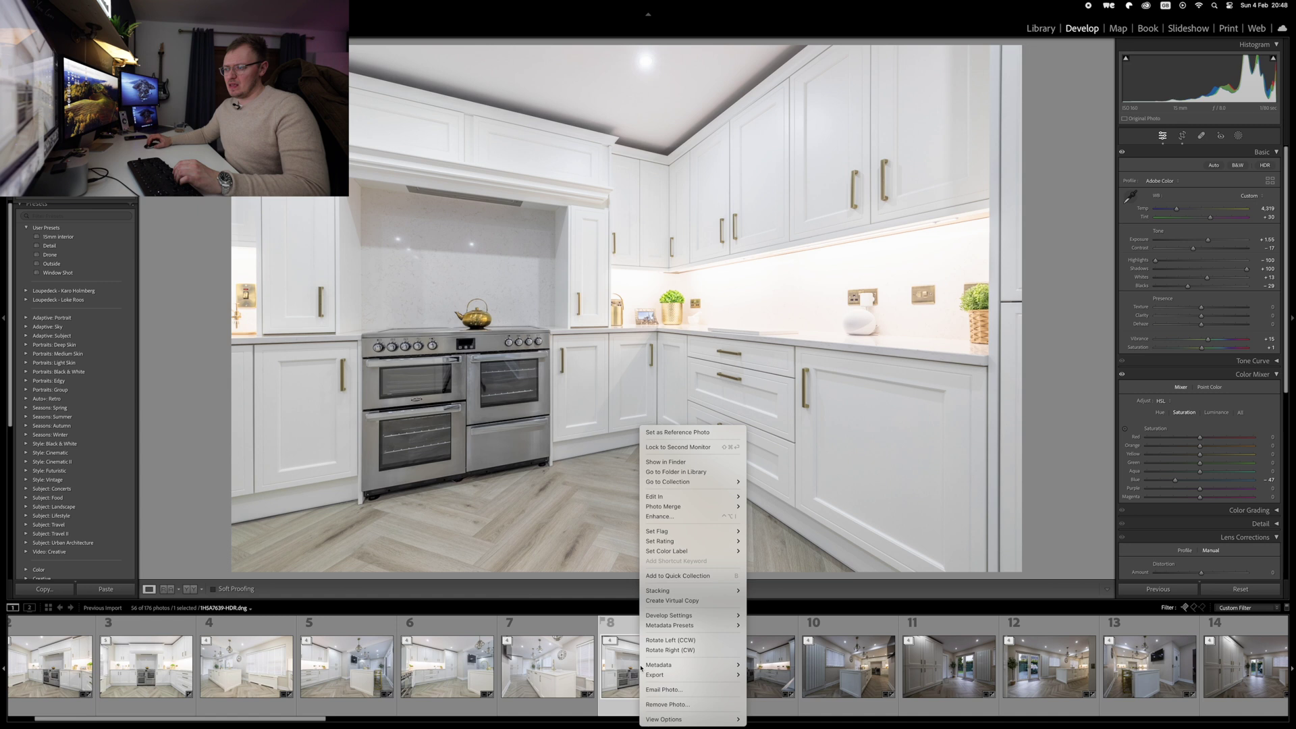
mouse_move(729, 498)
left_click(822, 497)
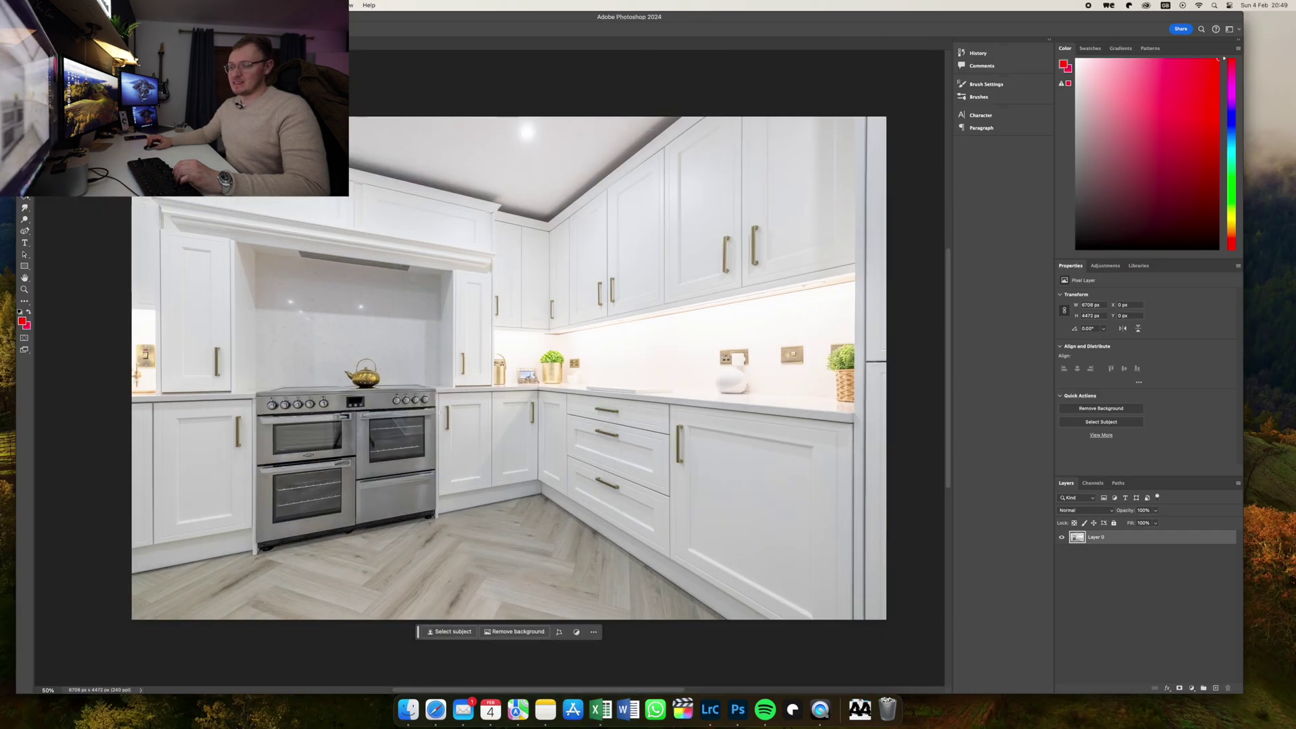
left_click_drag(328, 435, 423, 446)
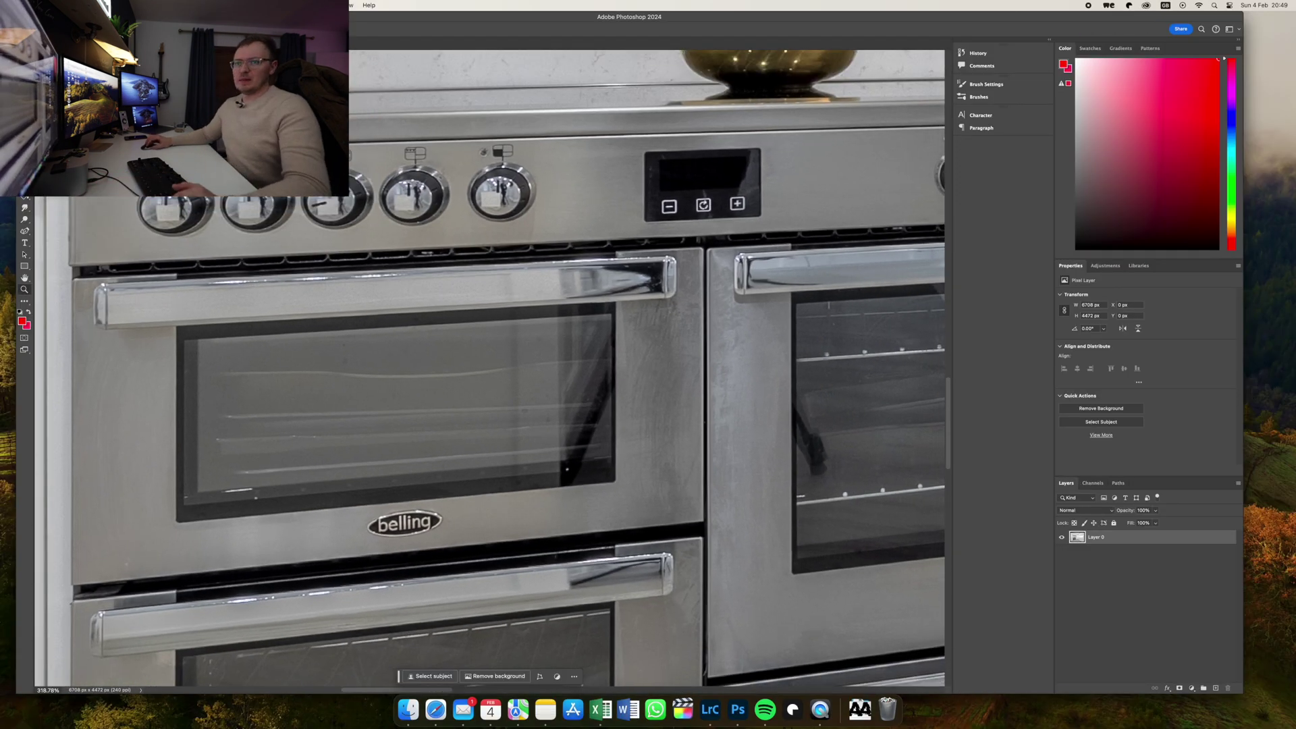
Outline the dark diagonal reflection on the upper-left oven door's glass and remove it with a content-aware fill.
left_click(612, 466)
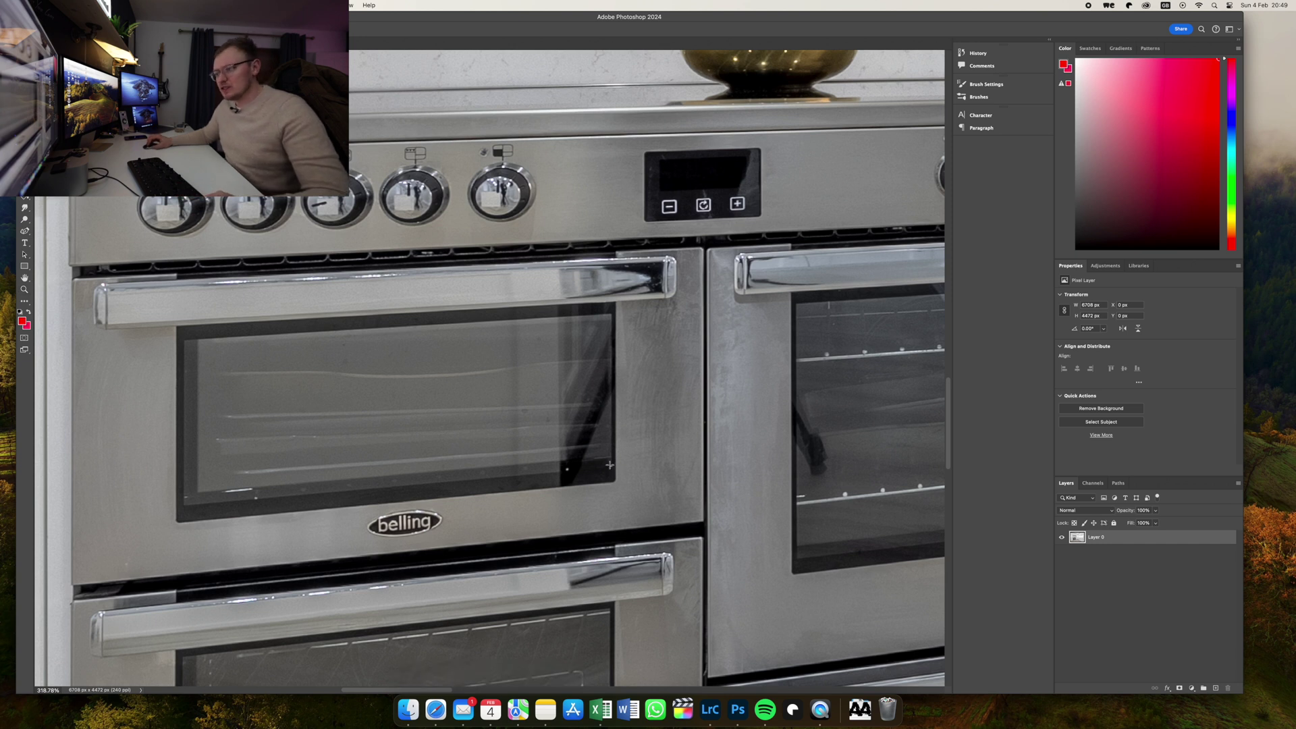
left_click(611, 404)
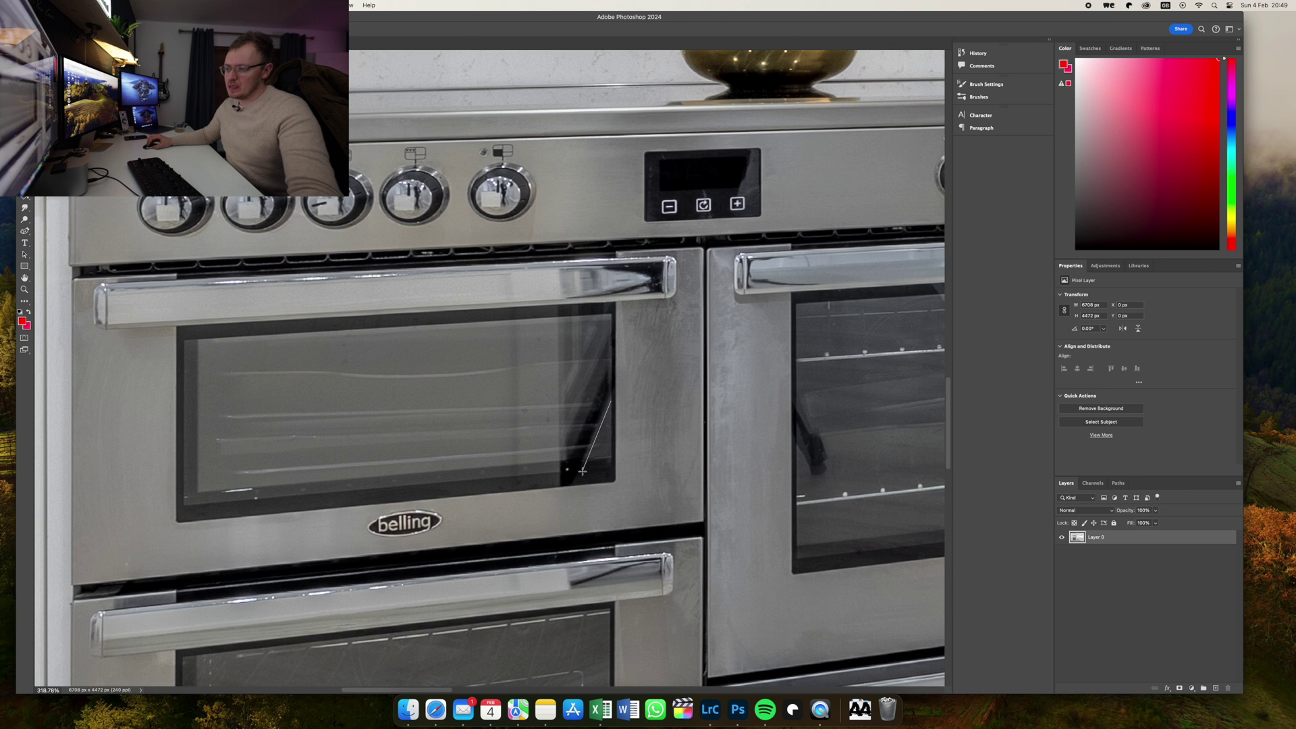
left_click(560, 470)
left_click(608, 363)
left_click(609, 403)
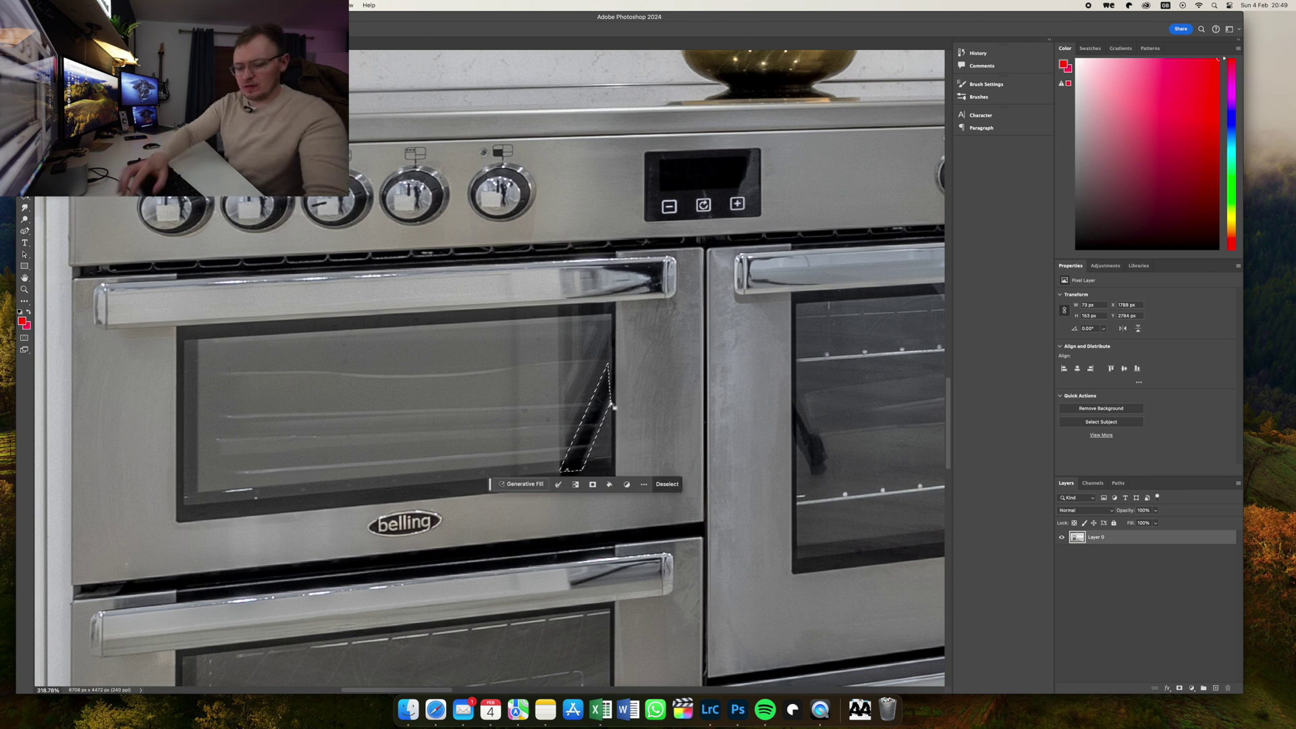
key("shift+BackSpace")
key("Return")
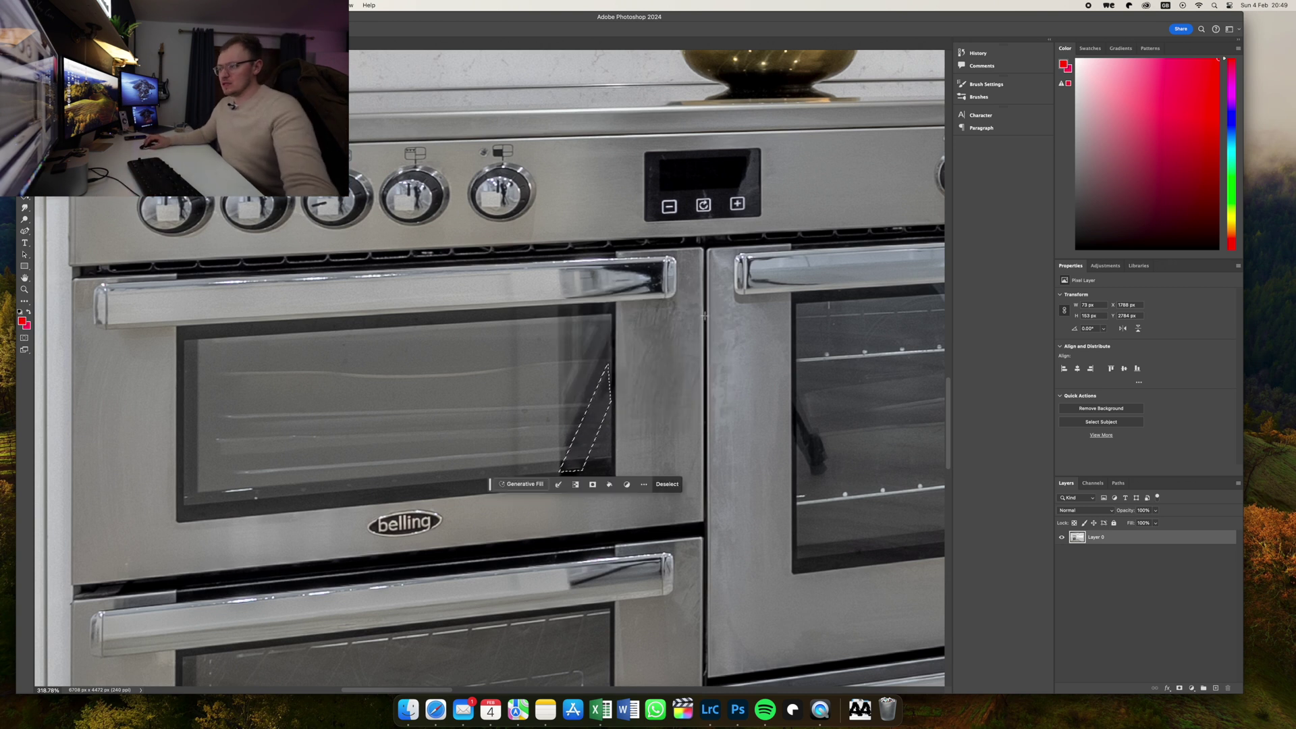
Outline the dark reflection at the left edge of the right oven door's glass and remove it with a content-aware fill.
left_click(795, 452)
left_click(796, 391)
left_click(832, 449)
left_click(832, 476)
left_click(813, 479)
left_click(798, 455)
key("shift+BackSpace")
key("Return")
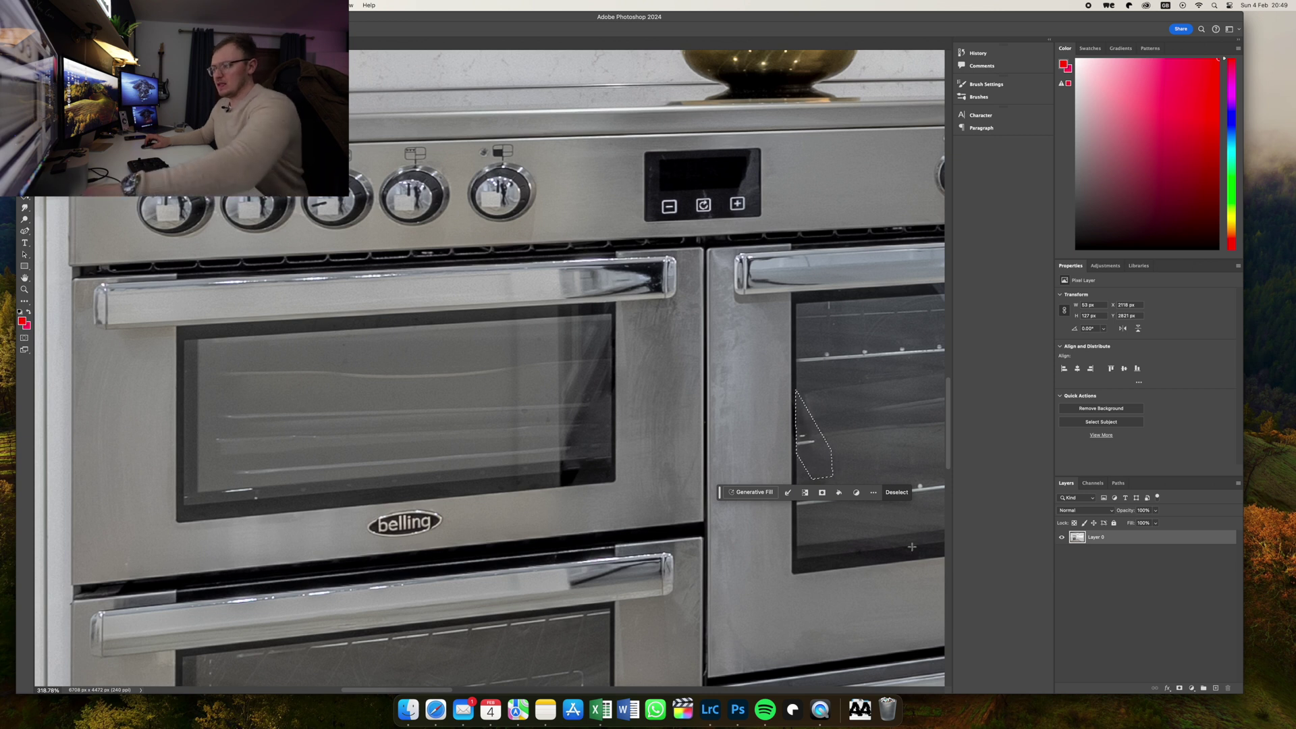
Save and close the retouched oven photo and switch back to Lightroom Classic.
key("super+minus")
key("super+minus")
key("super+minus")
scroll(921, 556, "down", 2)
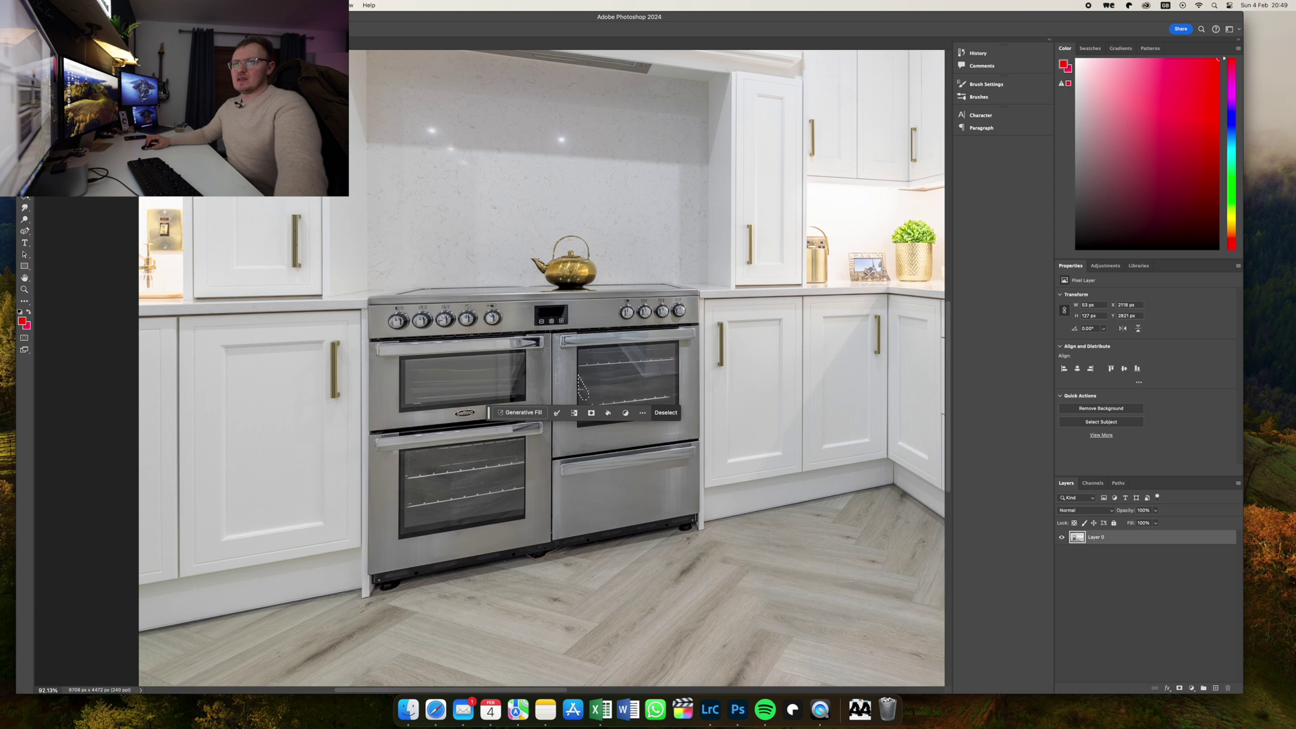
key("super+w")
left_click(680, 244)
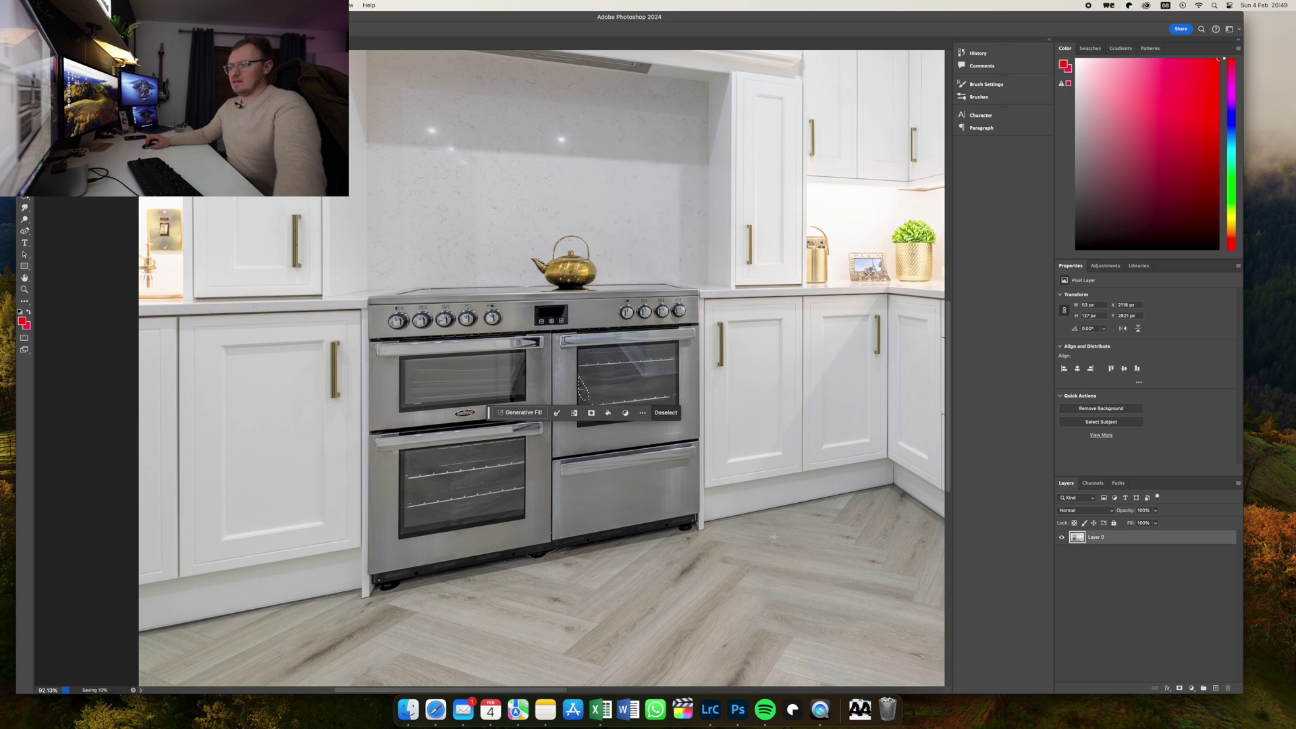
left_click(710, 709)
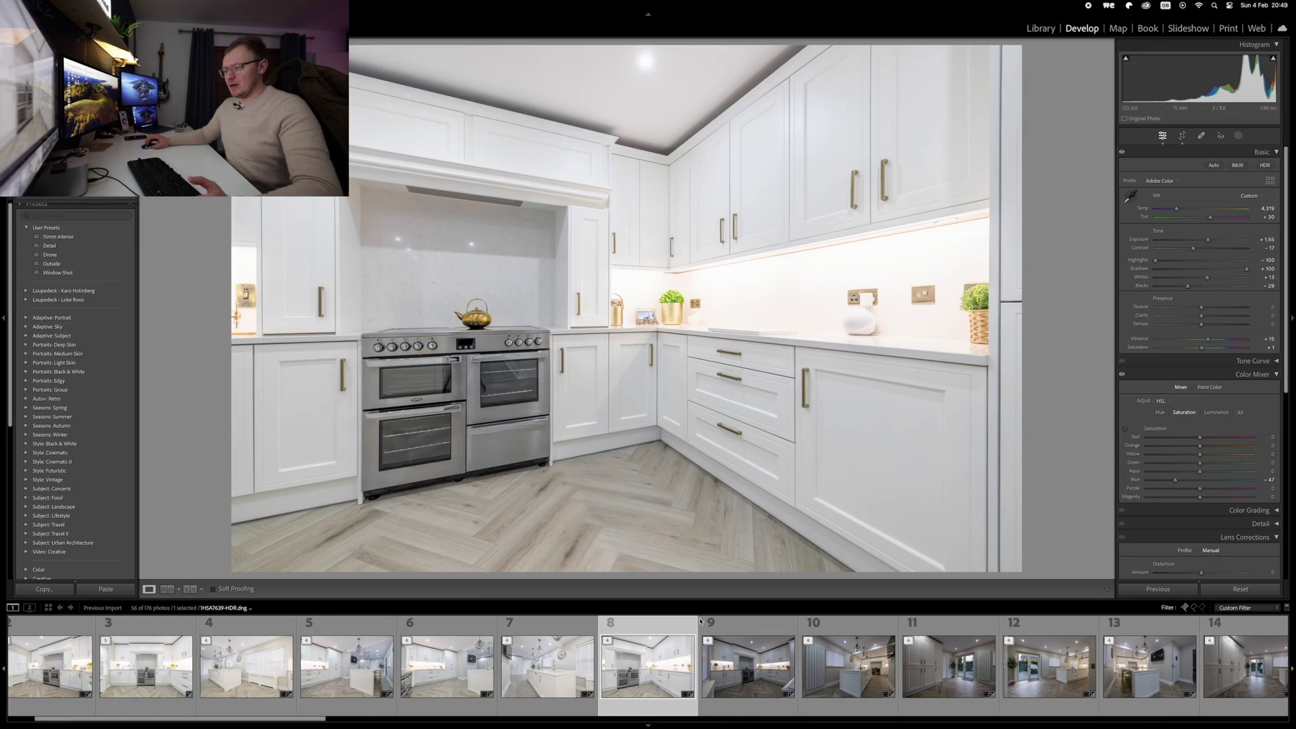
Paste the copied develop settings onto photo 9 and compare its look with edited photo 1.
left_click(735, 661)
key("super+shift+v")
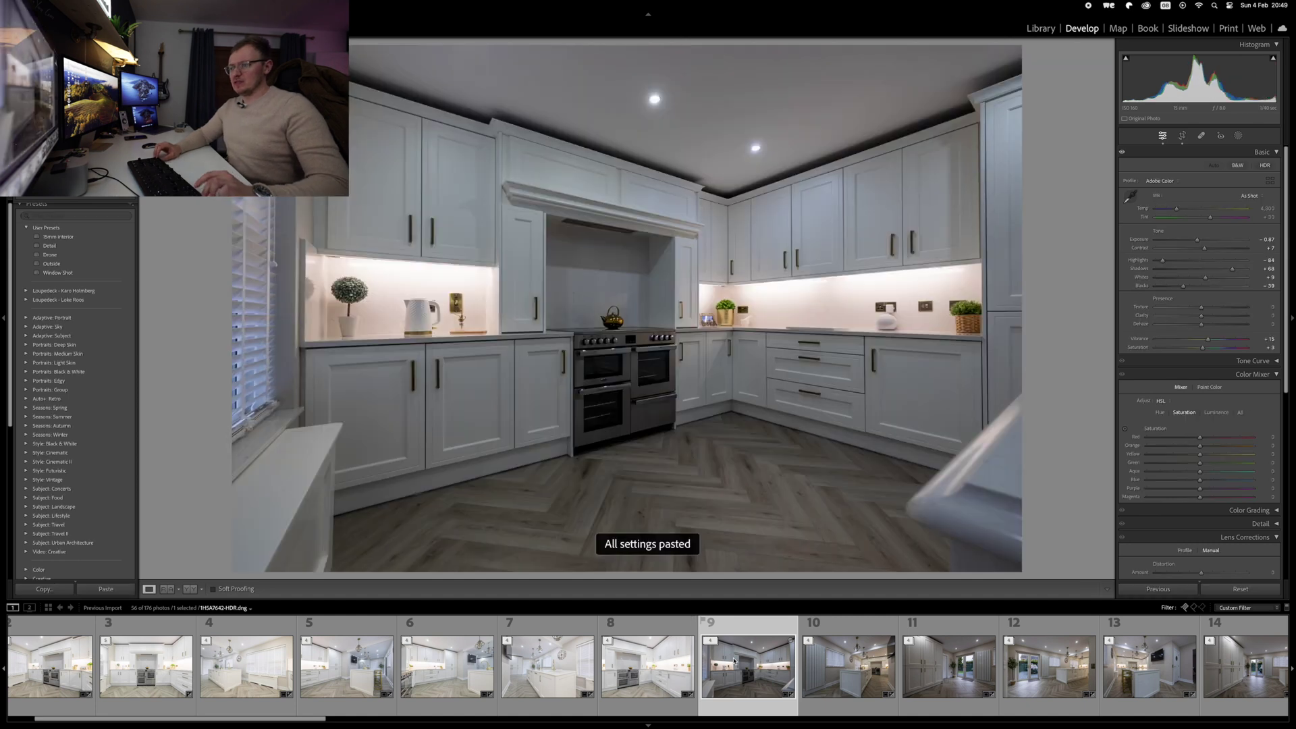
key("minus")
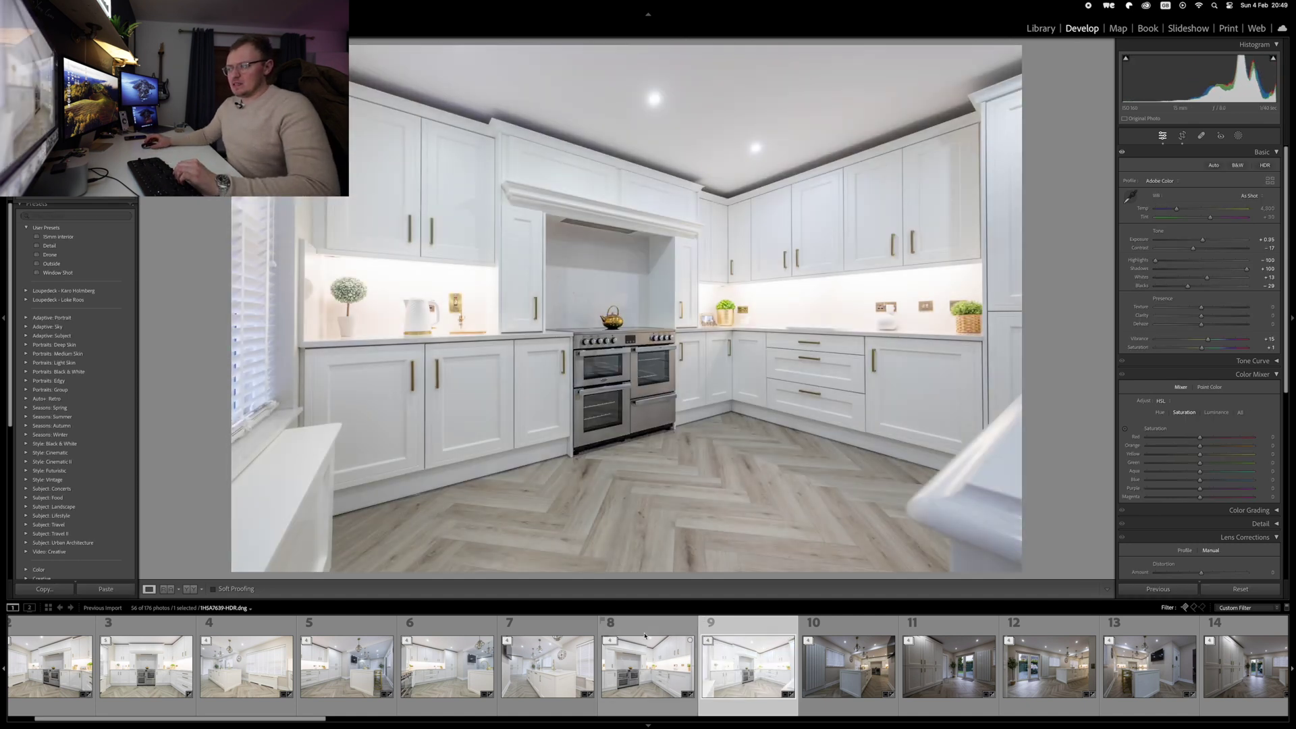
scroll(585, 628, "up", 1)
left_click(48, 665)
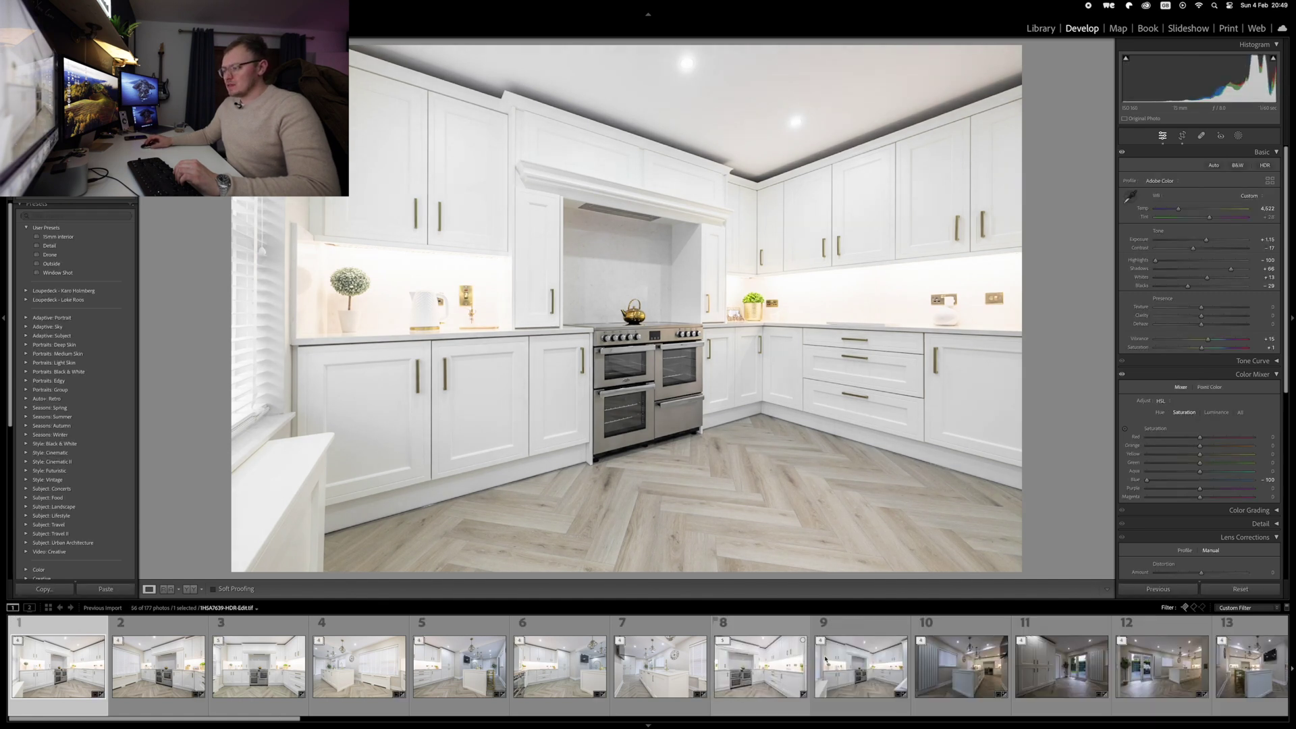
left_click(844, 660)
Set the exposure of photo 9 to +0.45 and reduce its blue saturation to −100.
key("equal")
key("equal")
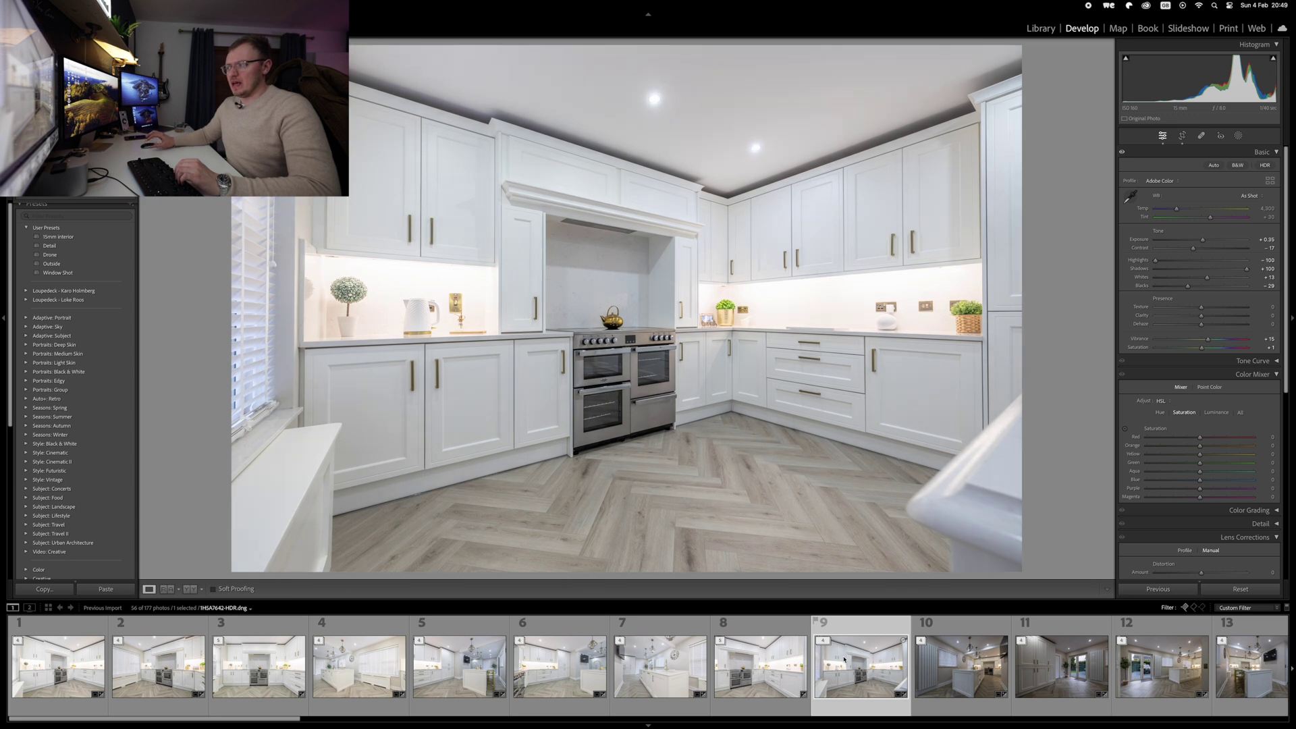
key("super+v")
key("minus")
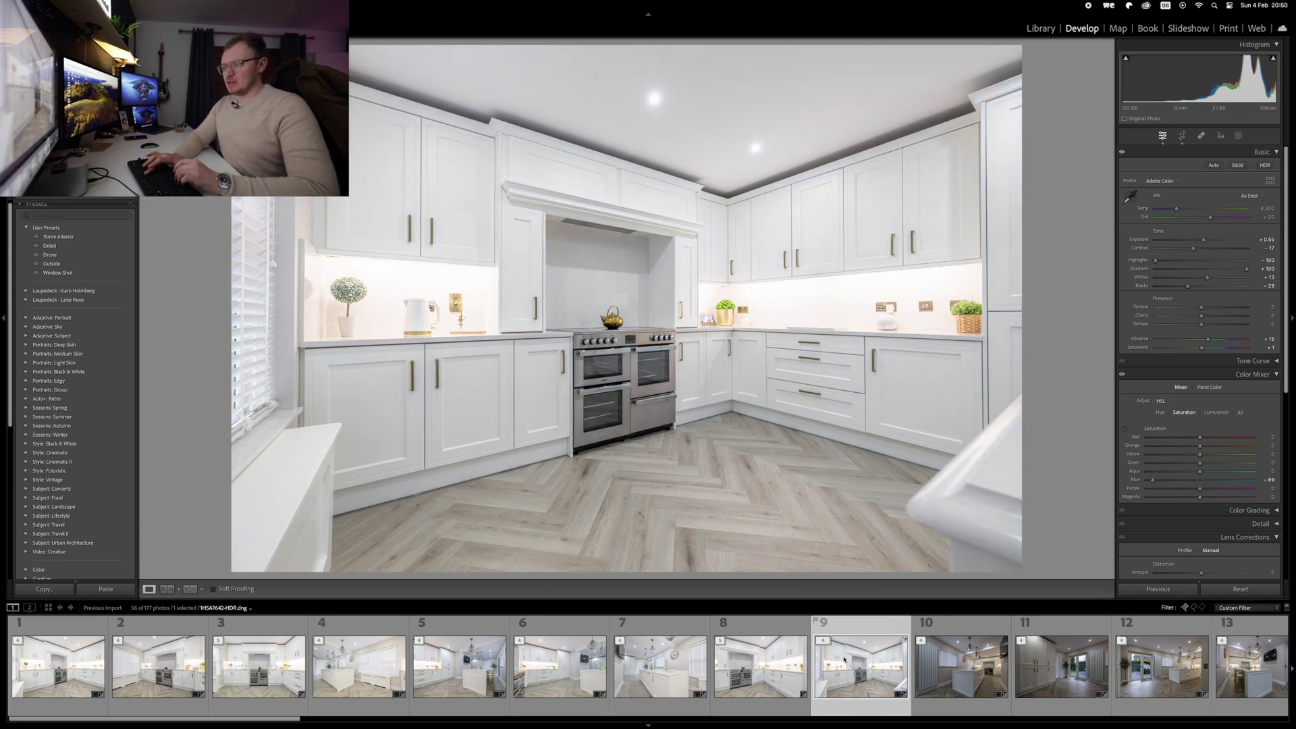
key("minus")
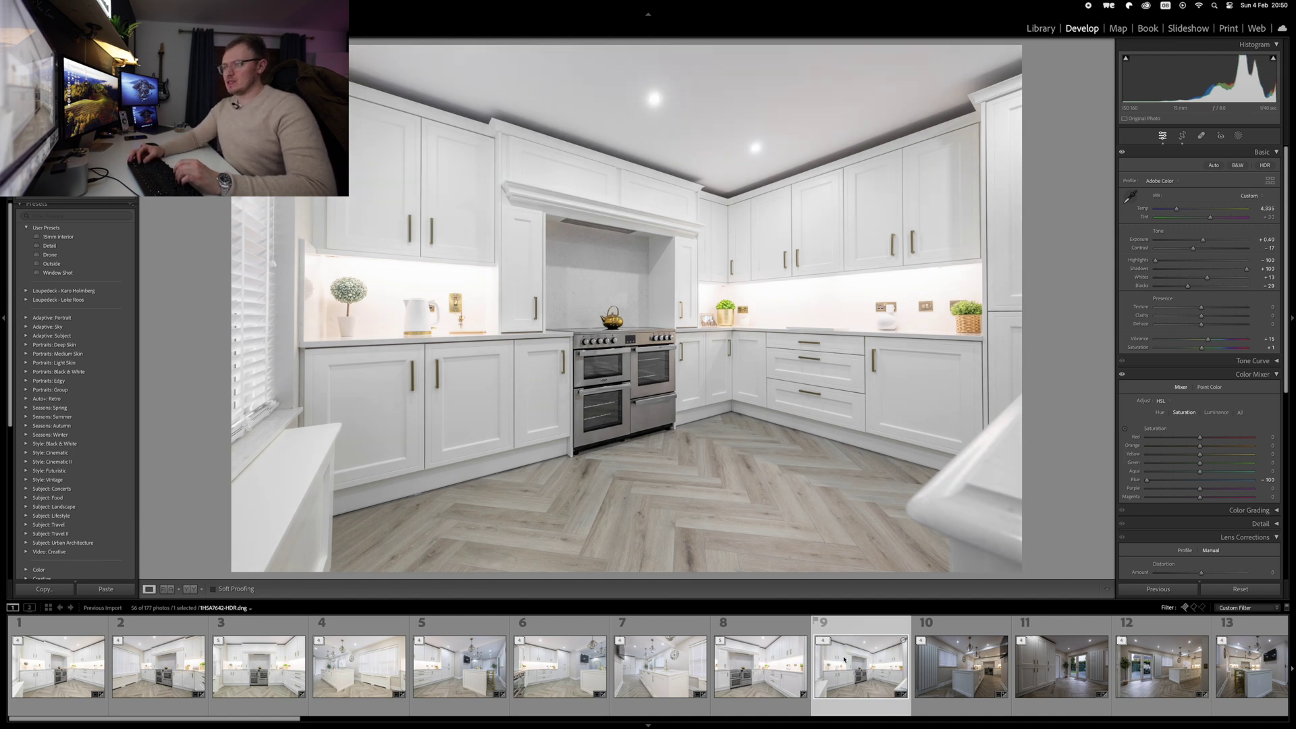
key("equal")
key("equal")
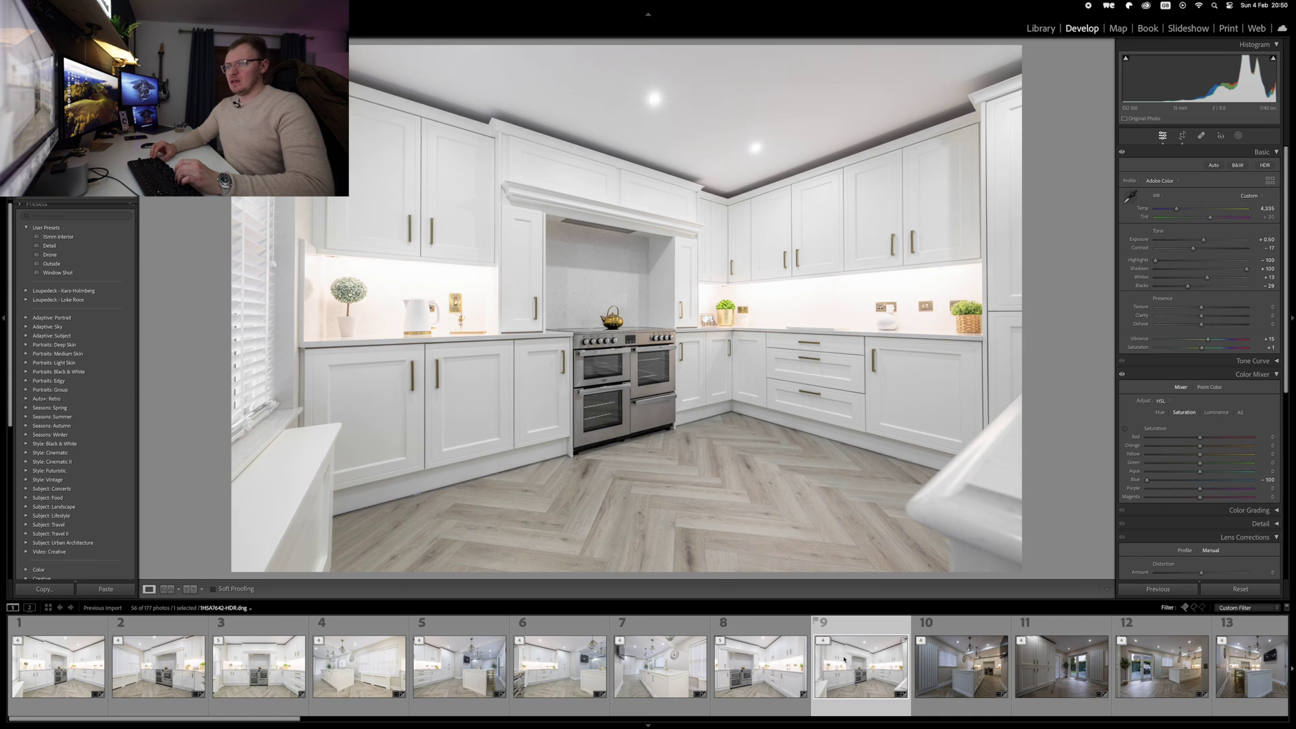
key("minus")
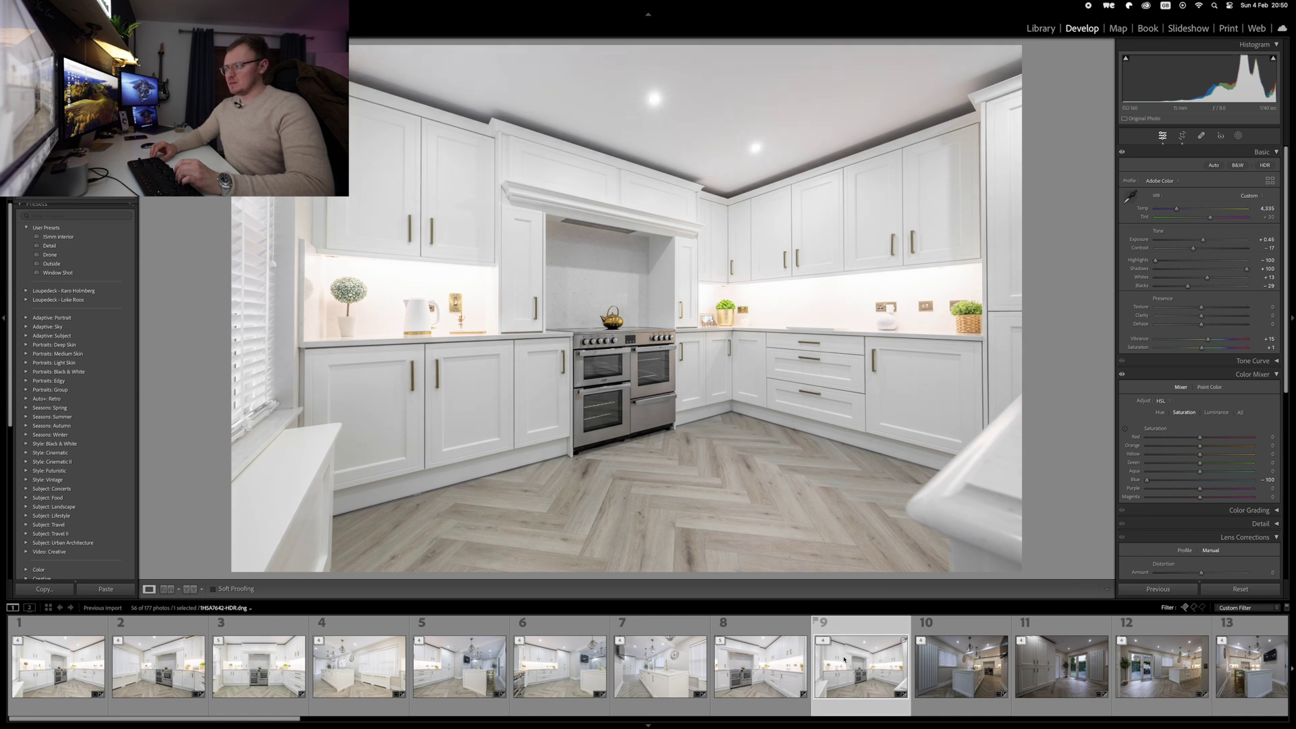
Straighten the verticals of photo 9 with the Vertical Upright correction.
key("ctrl+Tab")
key("ctrl+Tab")
key("ctrl+Tab")
key("ctrl+Tab")
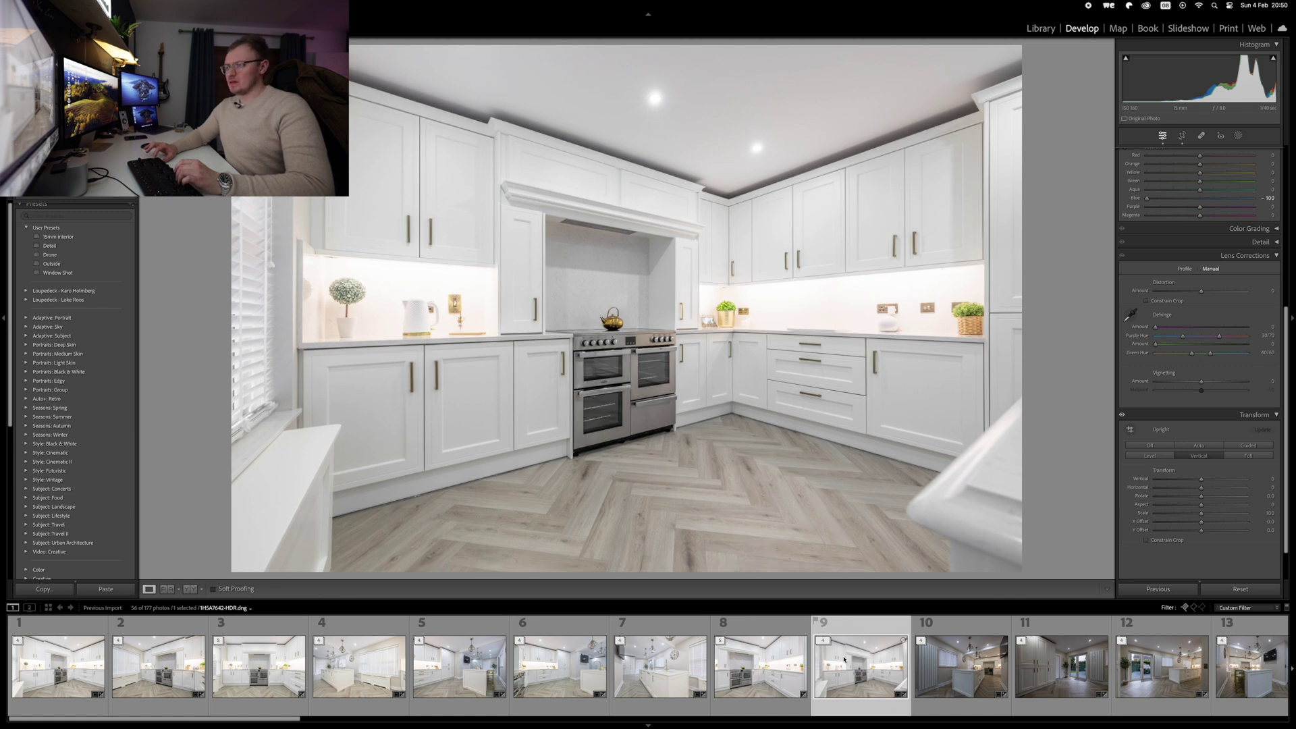
key("super+1")
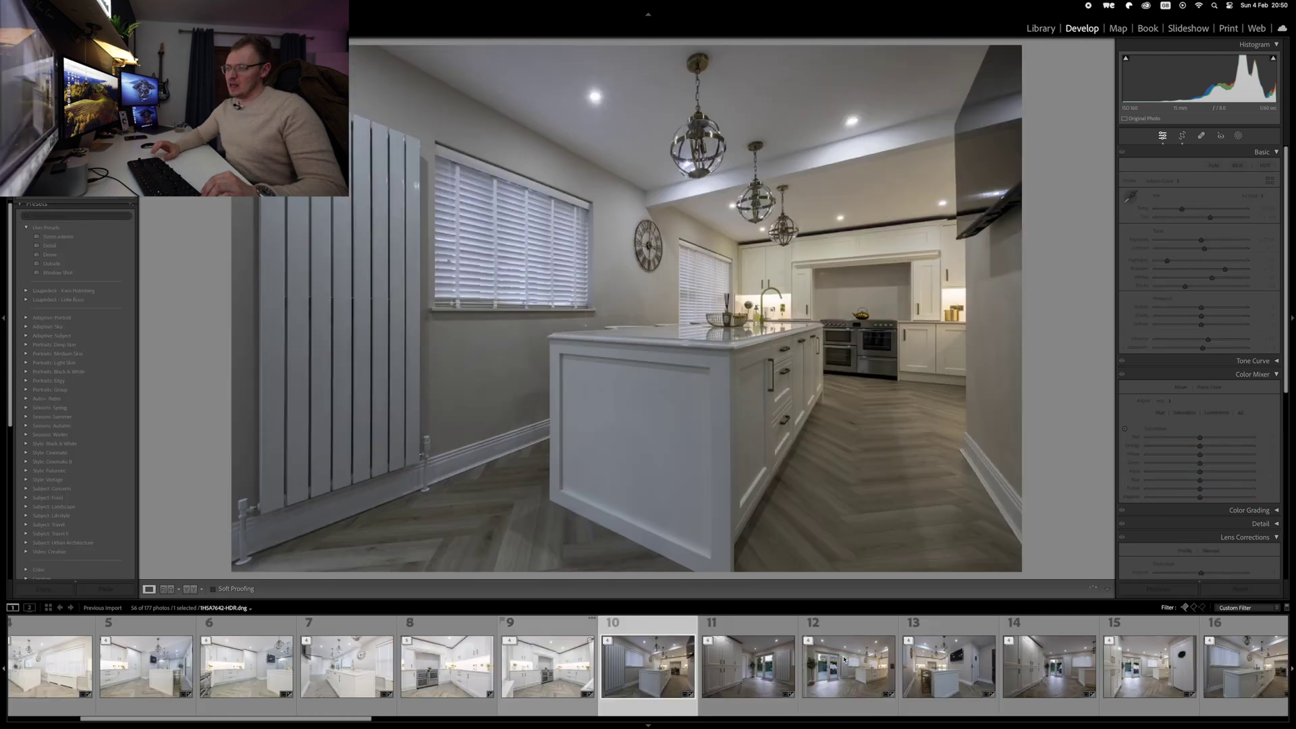
Lower the shadows of photo 11 to +48 and its exposure to +1.55.
key("Right")
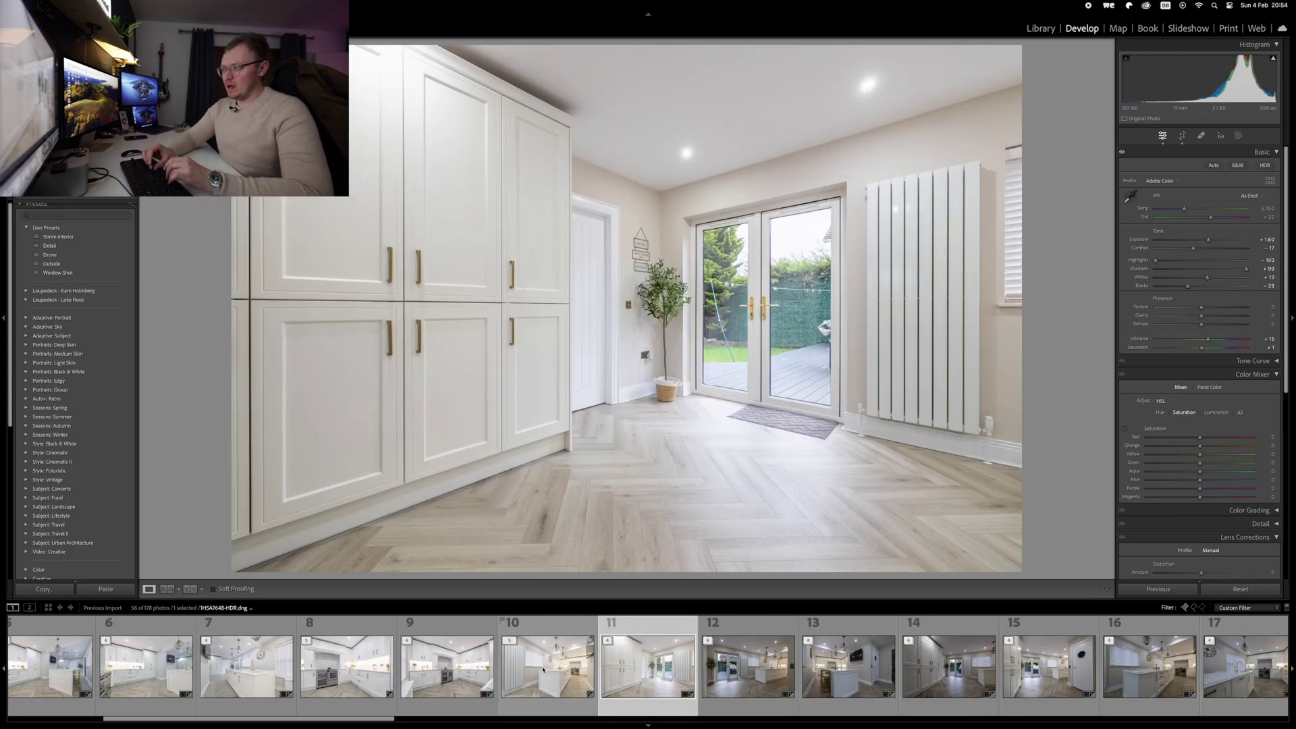
key("minus")
key("minus")
key("minus")
key("minus")
key("minus")
key("minus")
key("minus")
key("minus")
key("minus")
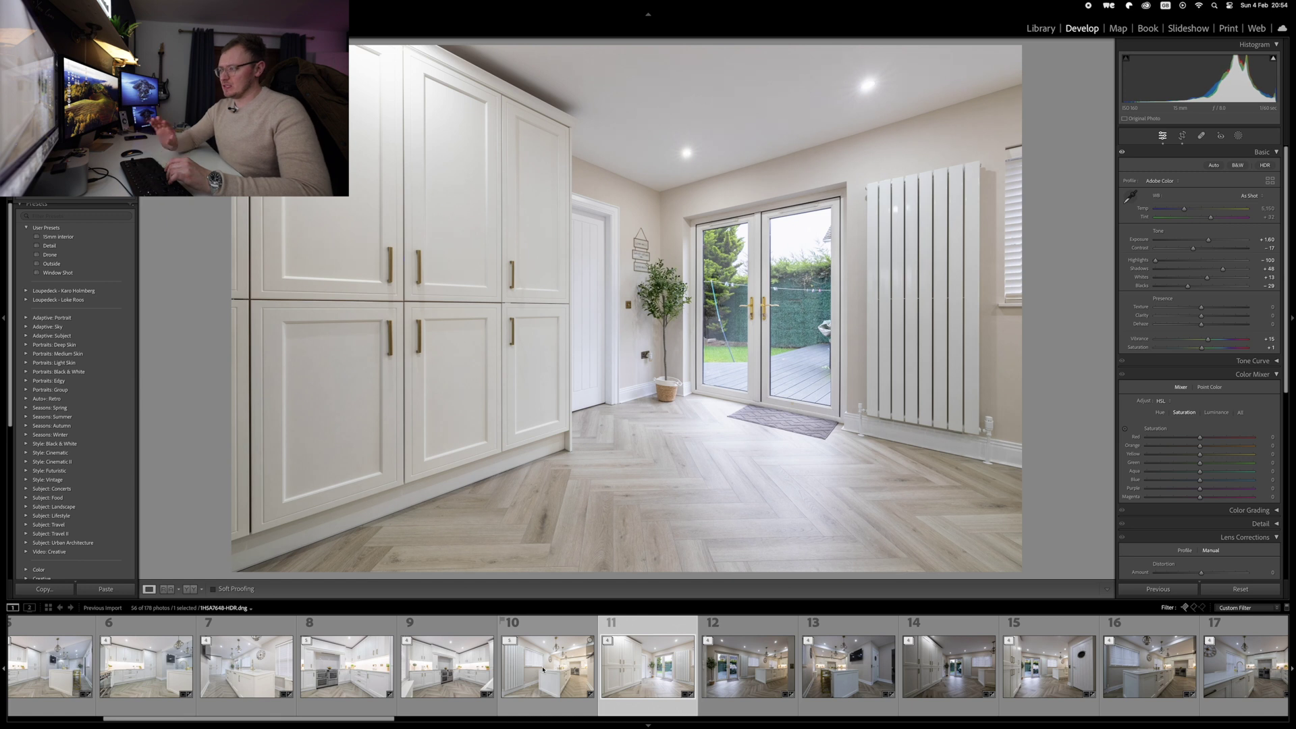
key("minus")
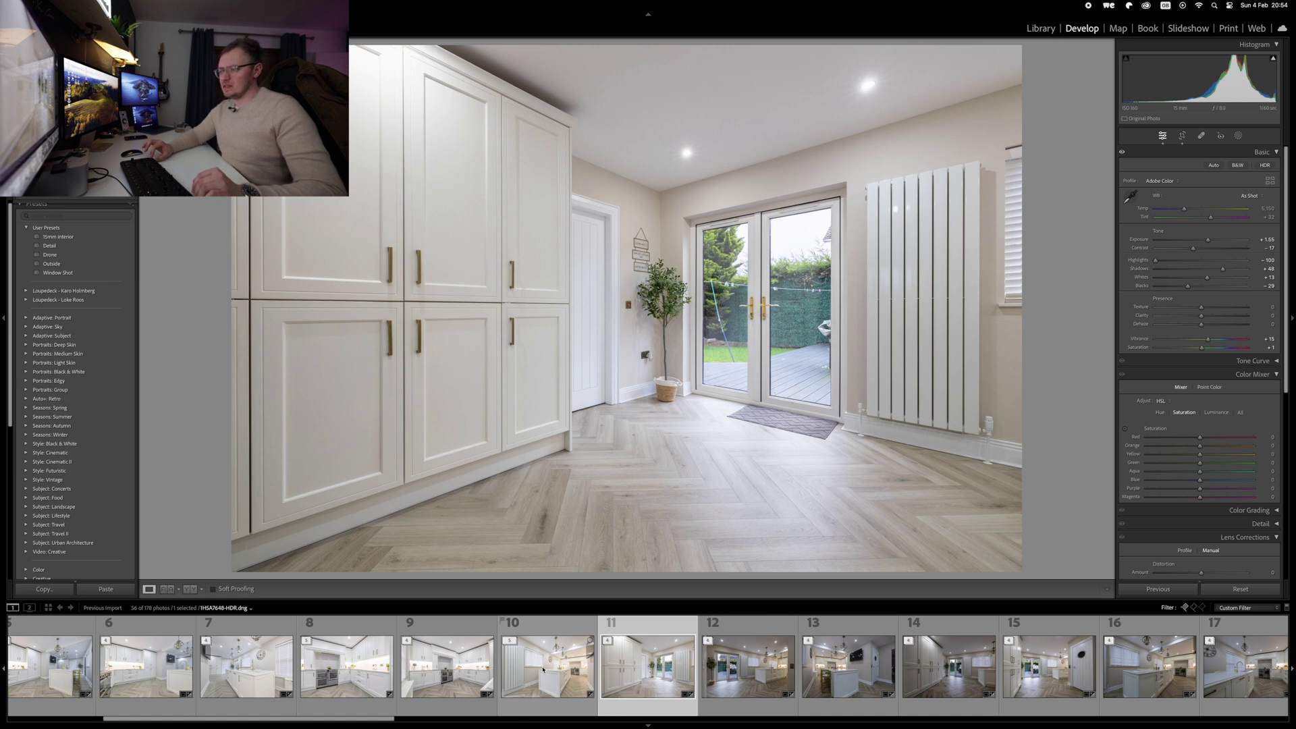
Paste the copied develop settings onto photo 12 and brighten its exposure.
key("Right")
key("super+shift+v")
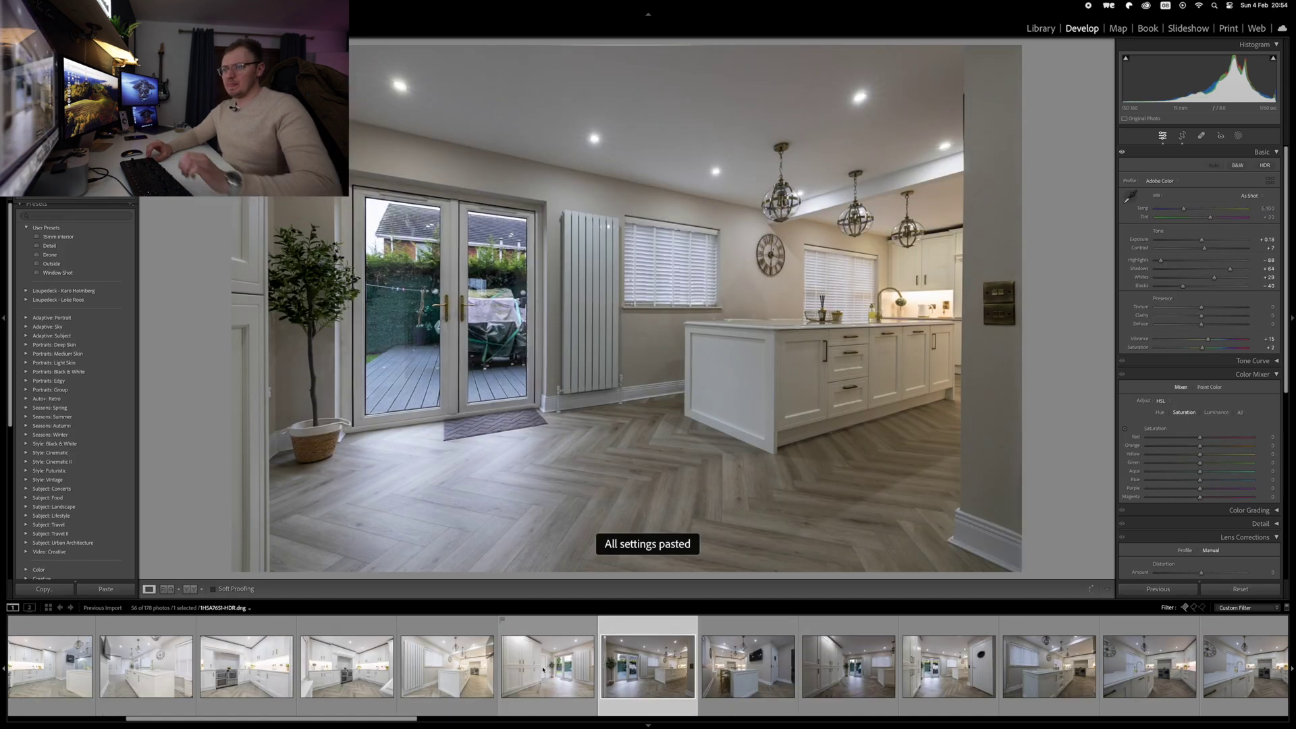
key("minus")
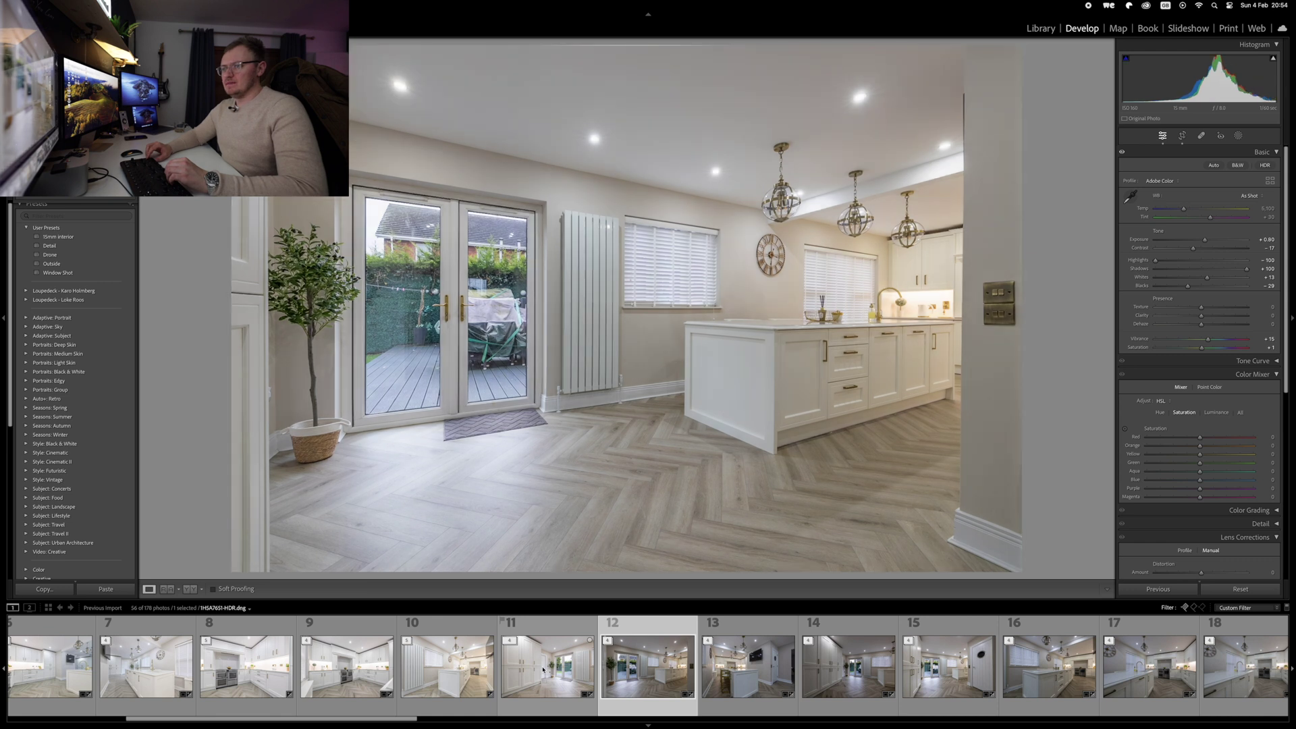
key("plus")
key("plus")
key("plus")
key("plus")
key("plus")
Correct the perspective of photo 12 with Auto Upright, and fine-tune it with reduced shadows and exposure +1.55.
key("ctrl+Tab")
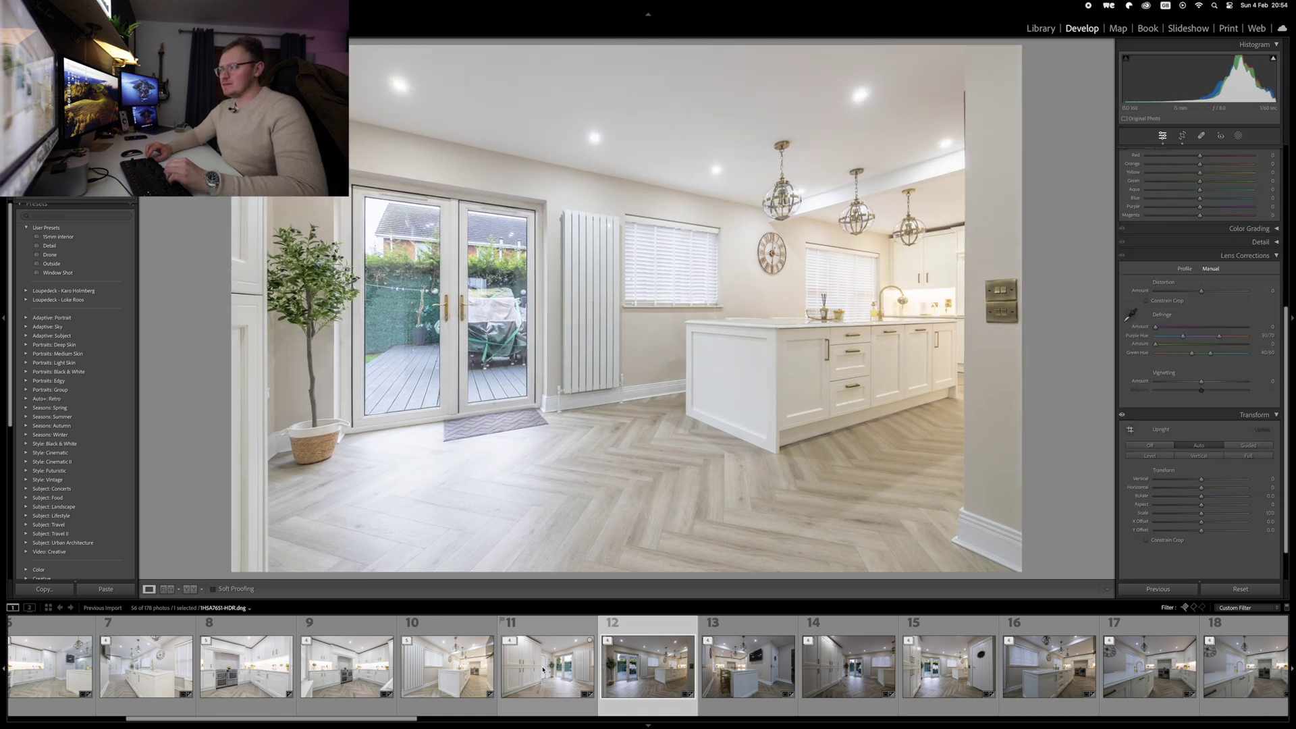
key("minus")
key("plus")
key("plus")
key("plus")
key("plus")
key("shift+minus")
key("shift+minus")
key("shift+minus")
key("shift+minus")
key("shift+plus")
key("shift+plus")
key("shift+minus")
key("shift+plus")
key("shift+plus")
key("minus")
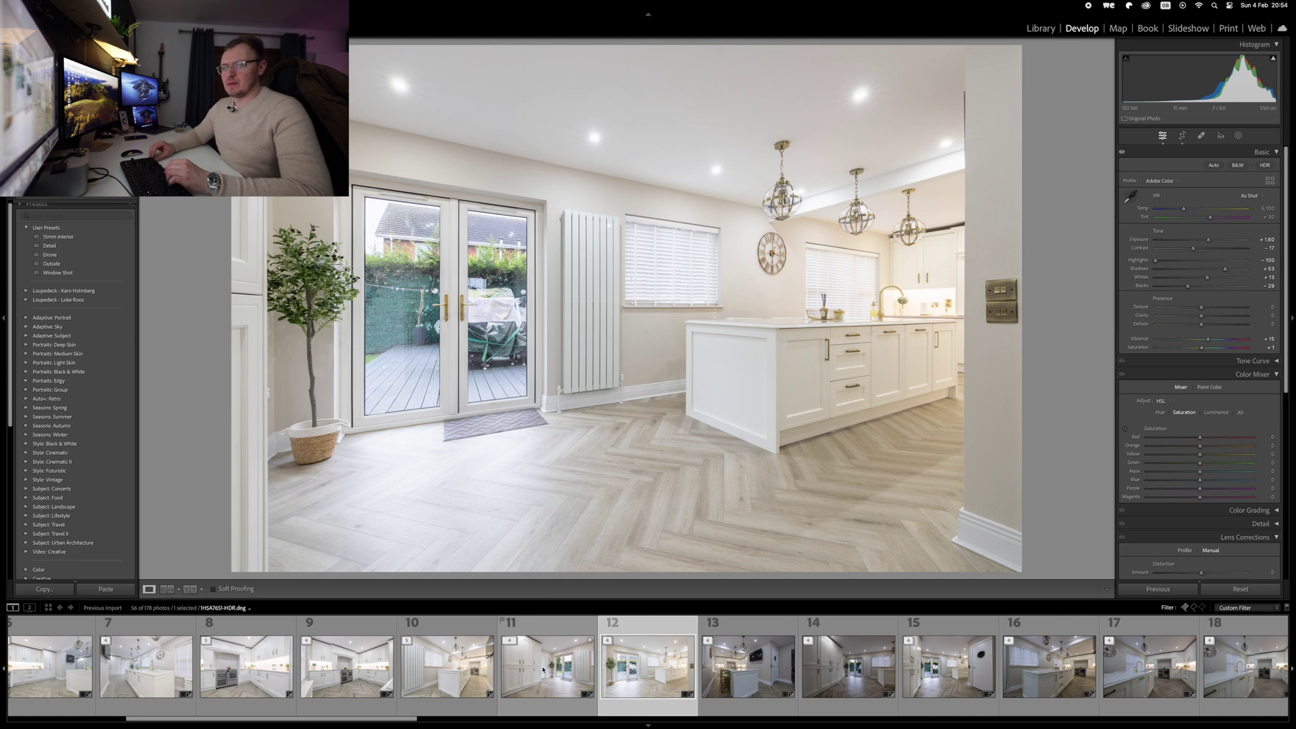
key("minus")
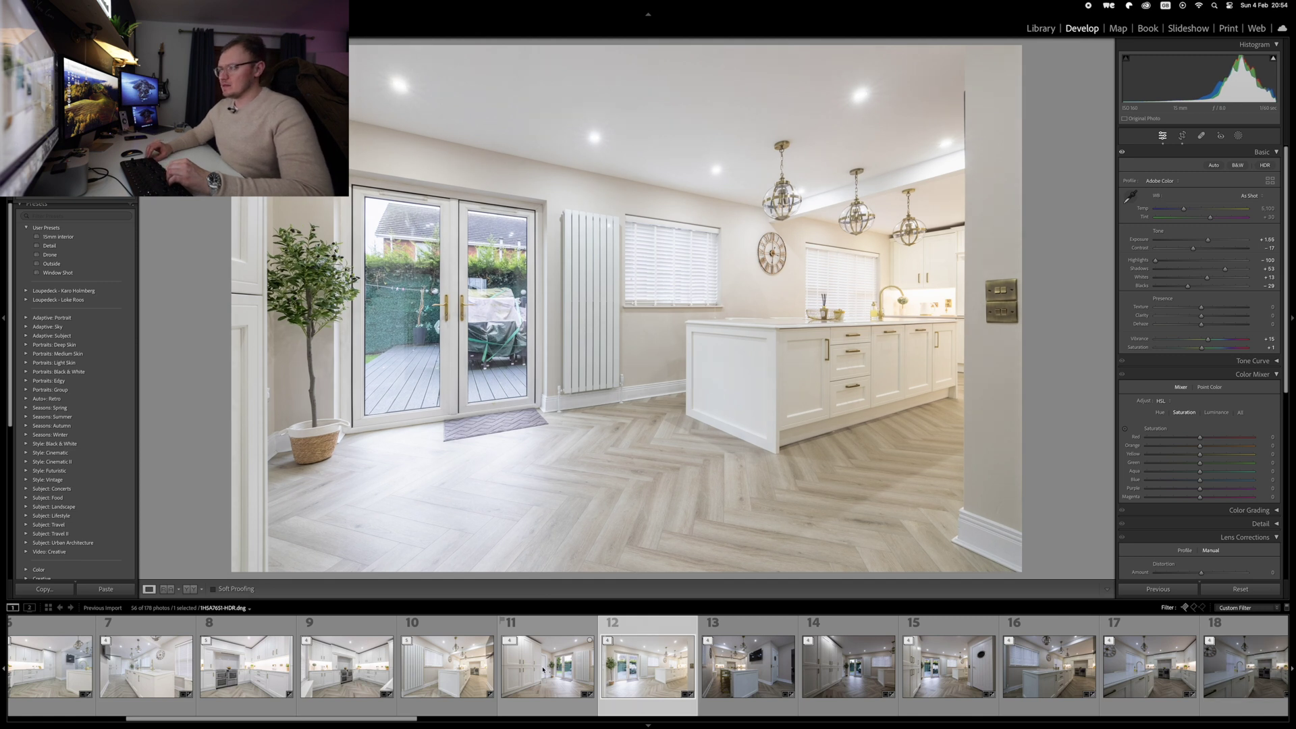
Paste the copied develop settings onto photo 13 and lower its exposure.
key("Right")
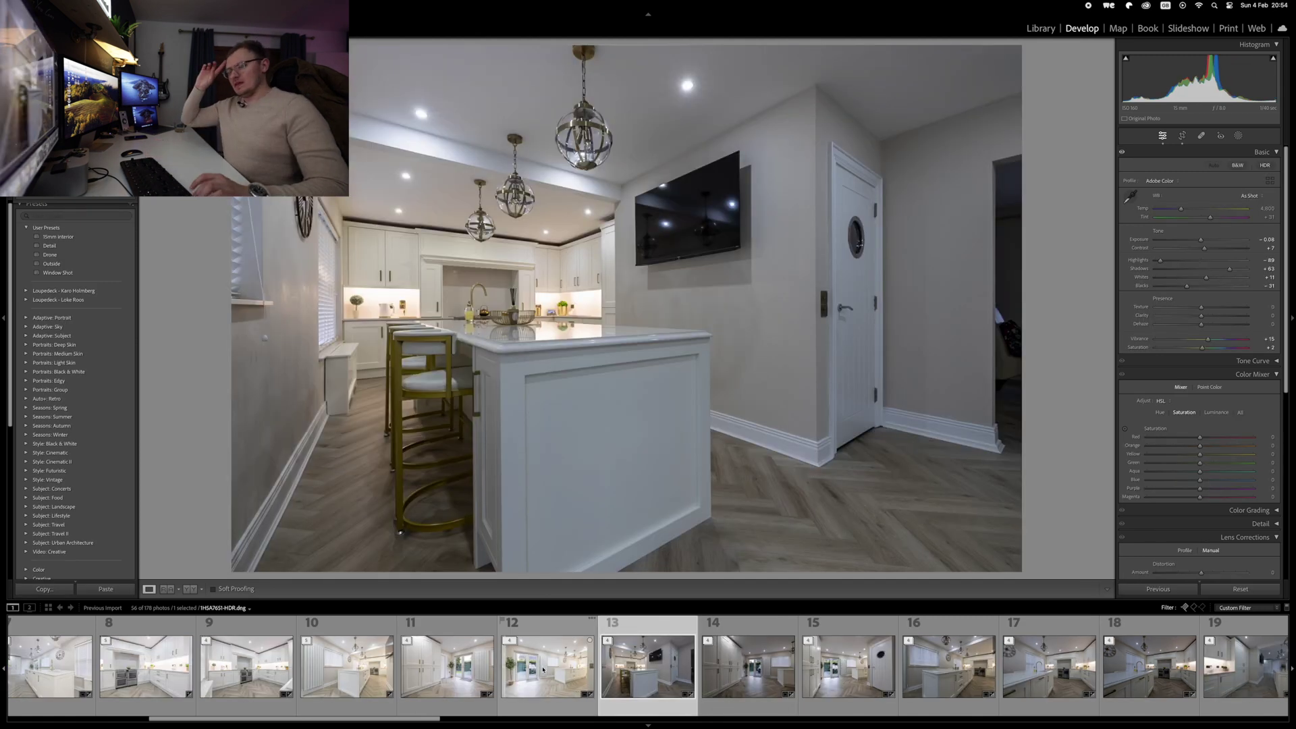
key("super+shift+v")
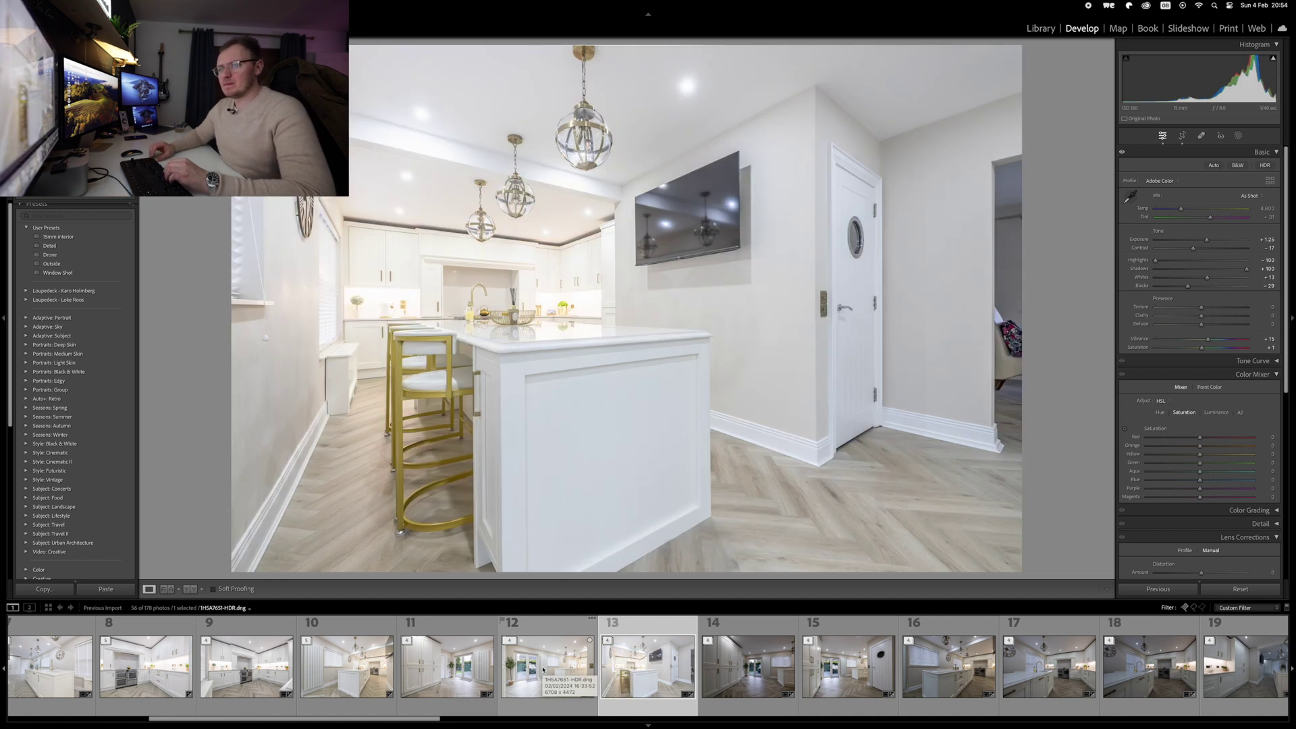
key("minus")
key("minus")
key("minus")
key("minus")
key("minus")
key("minus")
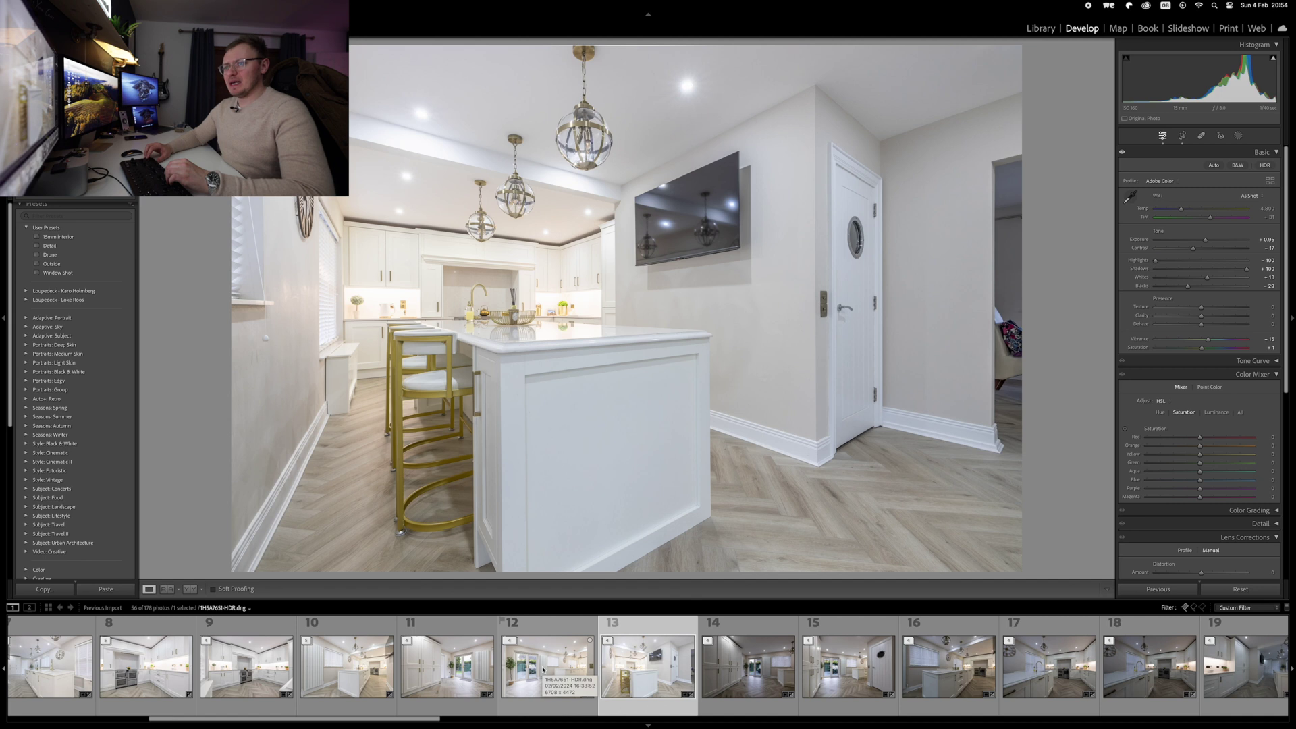
Apply Auto Upright to photo 13 and refine it with blue saturation −48 and exposure +0.85.
key("ctrl+Tab")
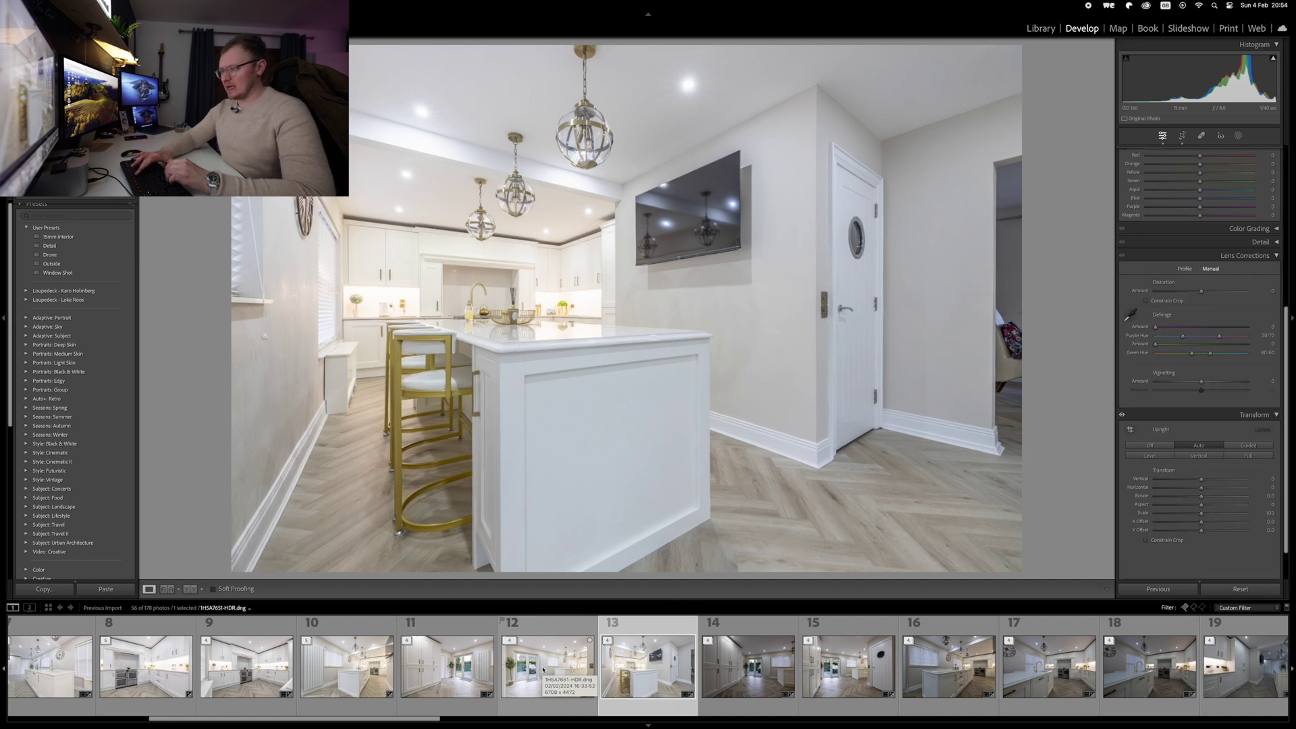
key("super+3")
key("super+1")
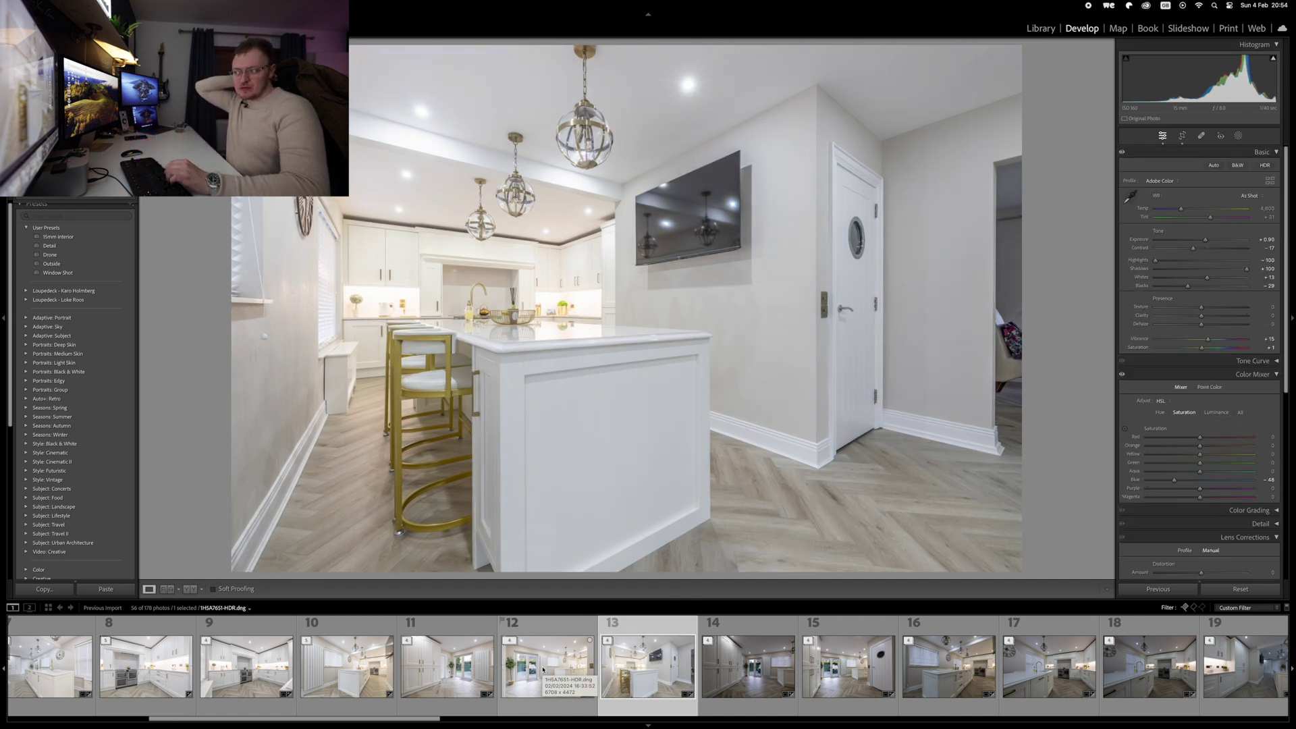
key("=")
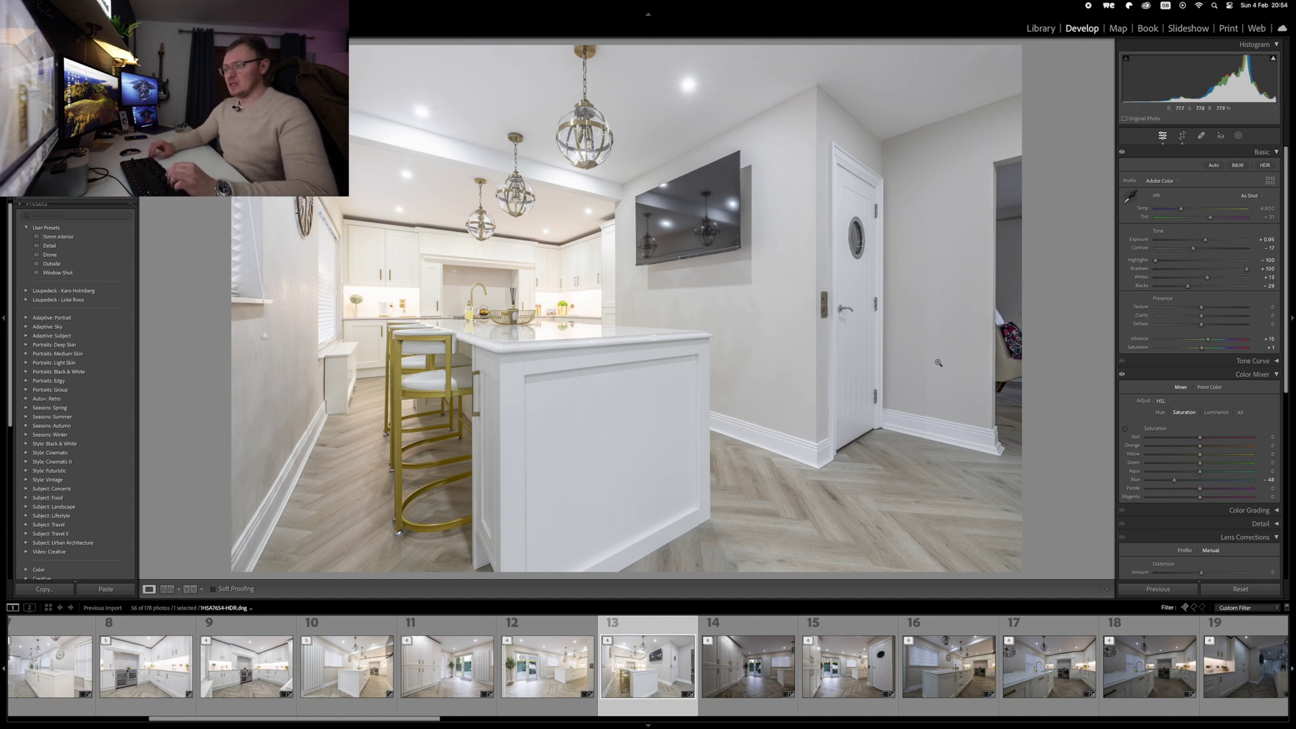
Paste the copied develop settings onto photo 14 and raise its exposure to +1.60.
key("Right")
key("super+shift+v")
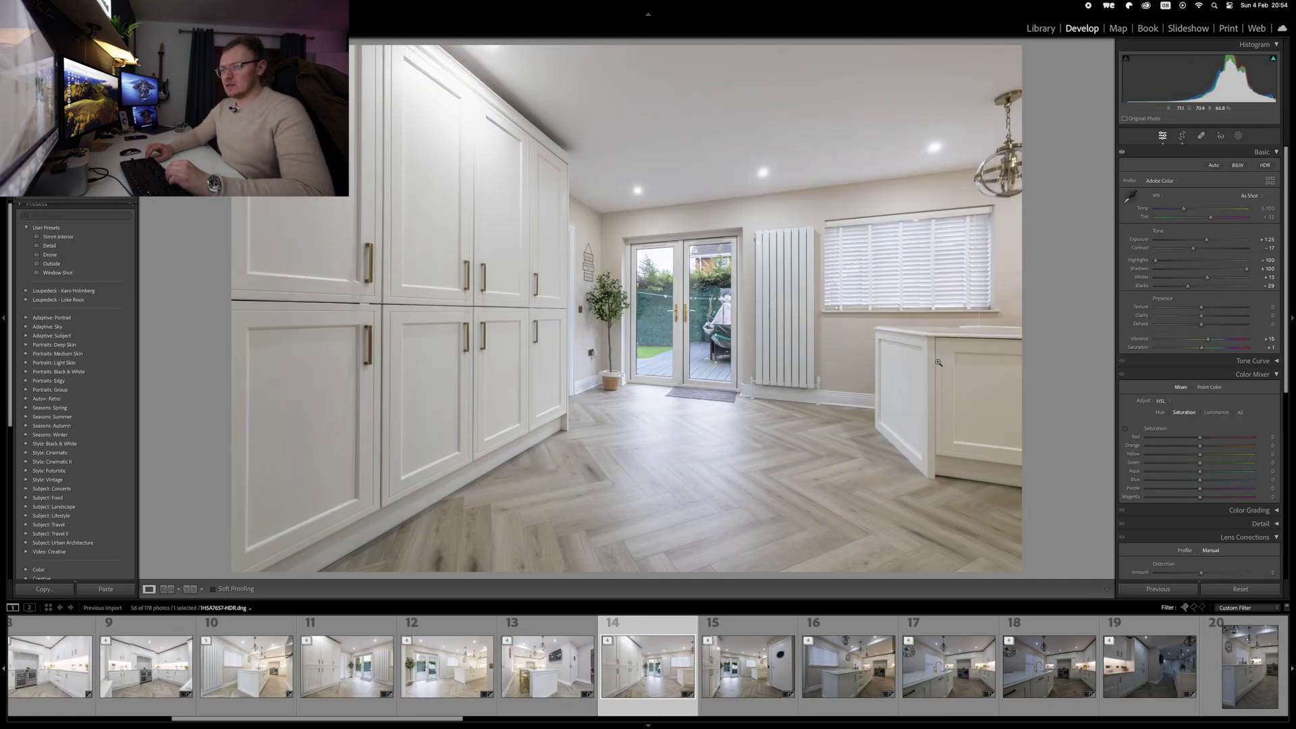
key("=")
key("=")
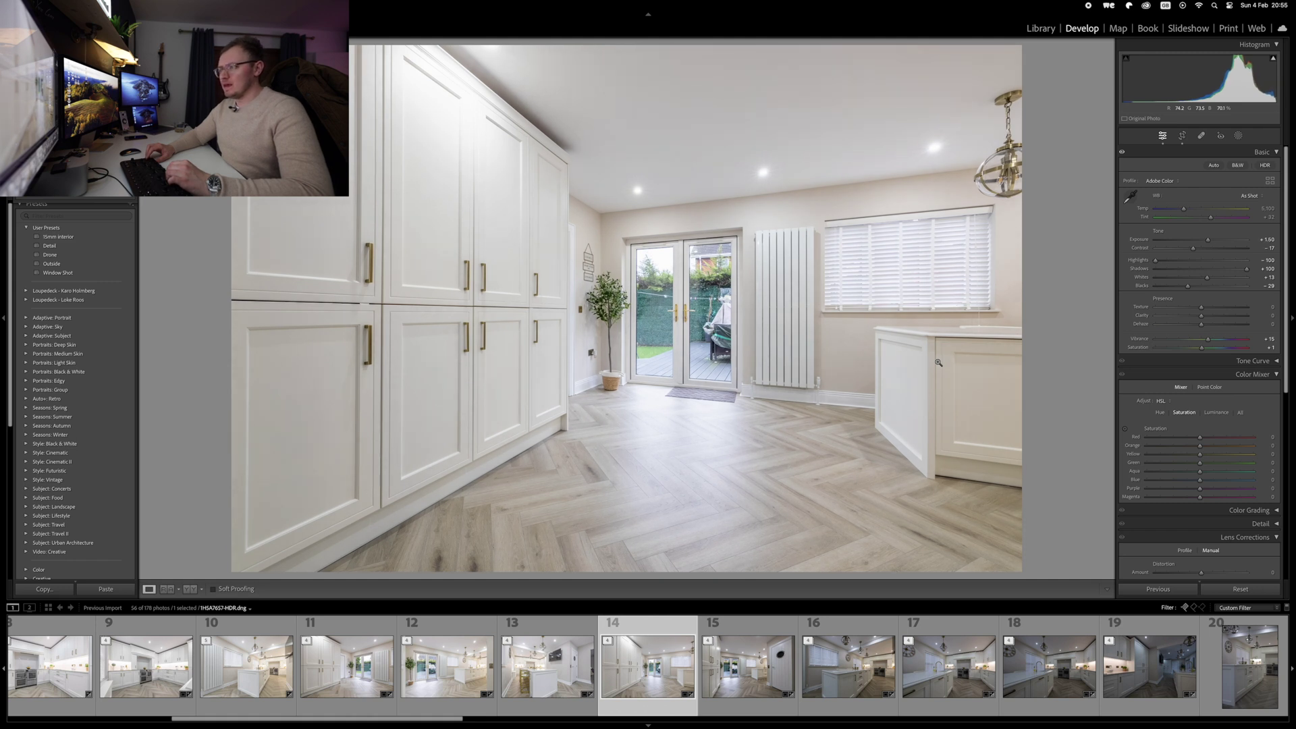
Paste the copied develop settings onto photo 15, apply Auto Upright and raise the exposure to +1.35.
key("Right")
key("super+shift+v")
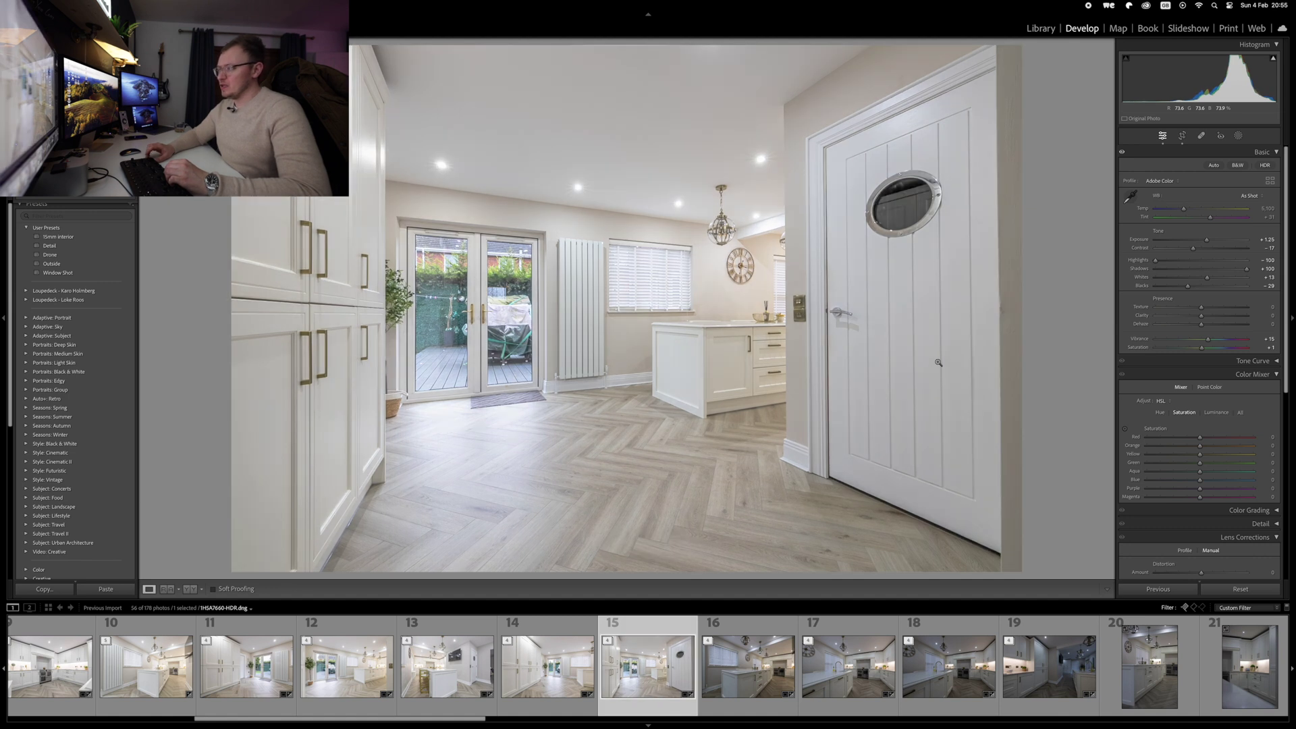
key("ctrl+Tab")
key("super+1")
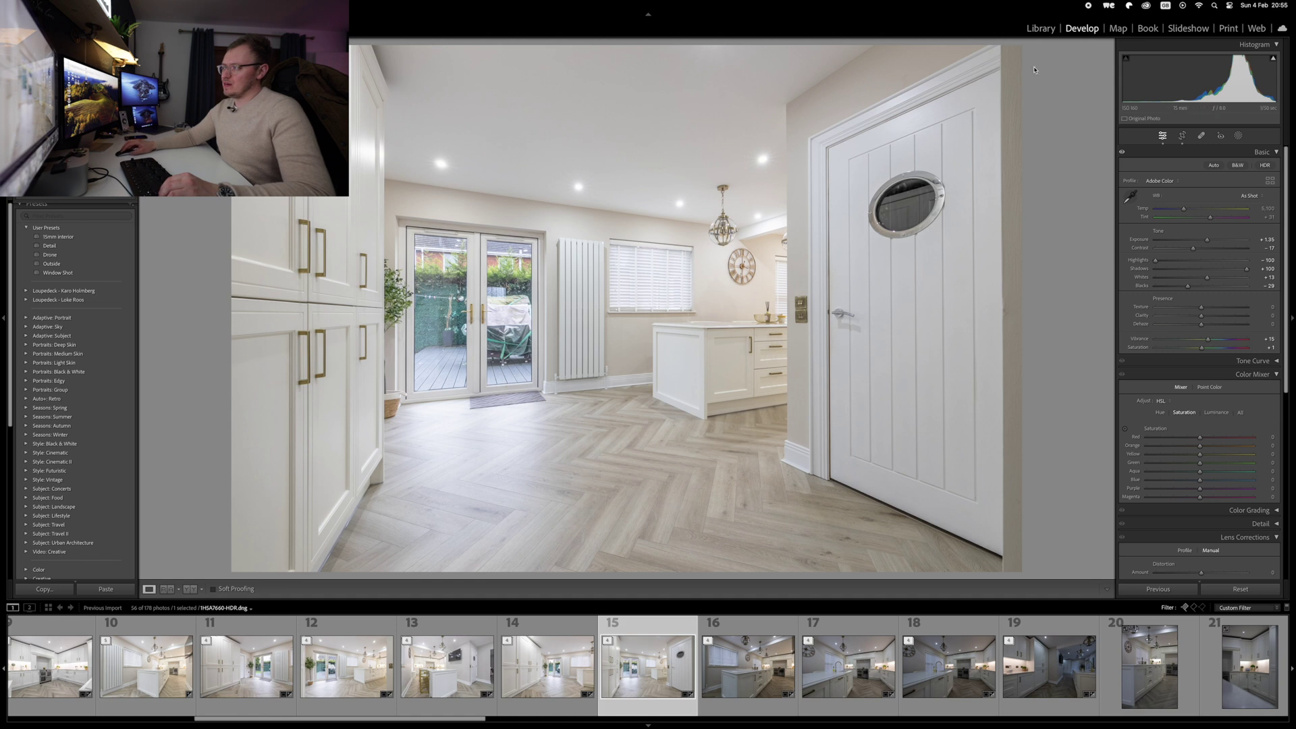
Crop photo 15 tighter to trim the wall strip beside the door, and keep Auto Upright with exposure +1.30.
key("r")
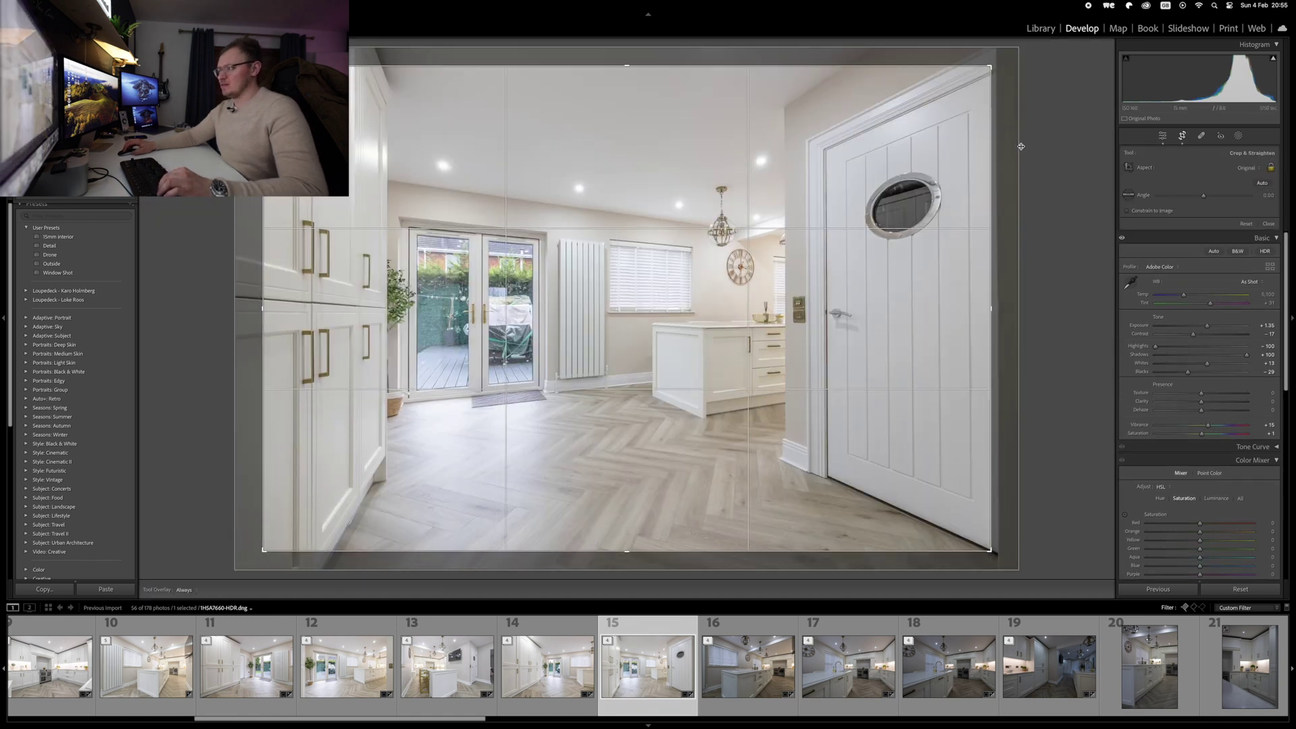
key("d")
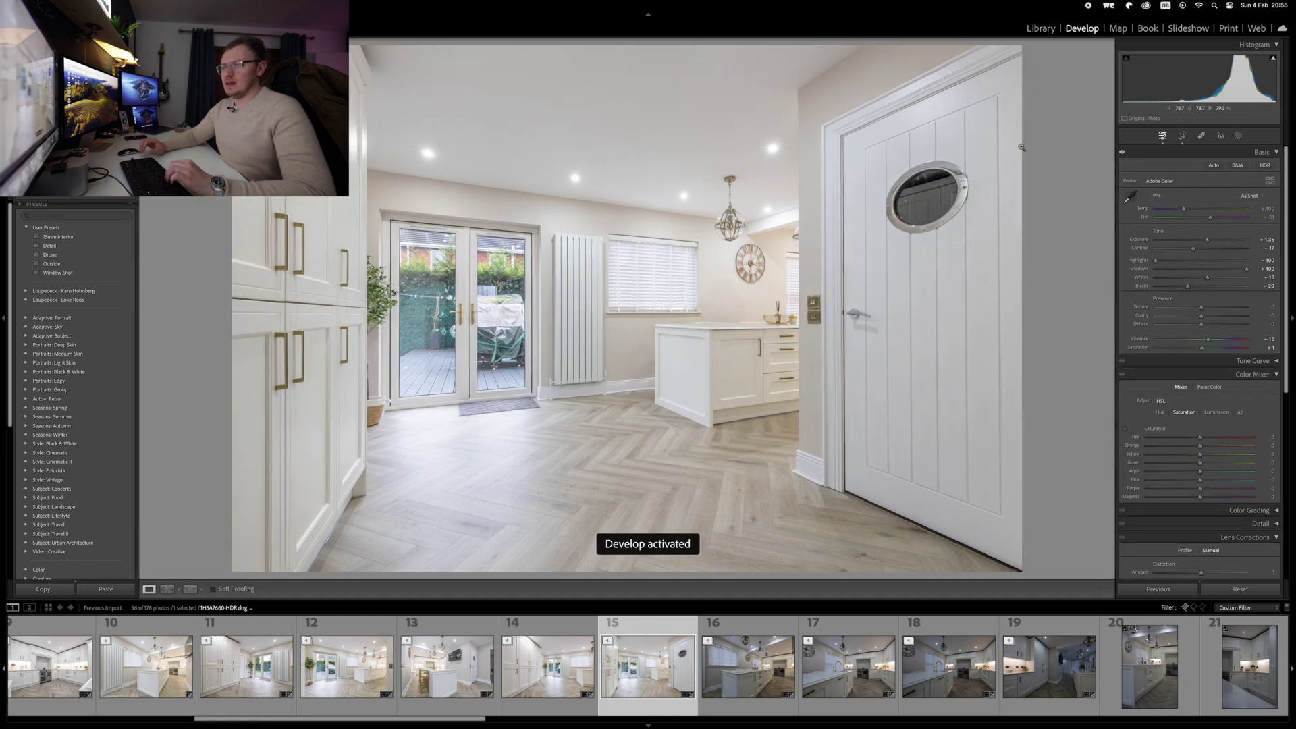
key("ctrl+Tab")
key("shift+t")
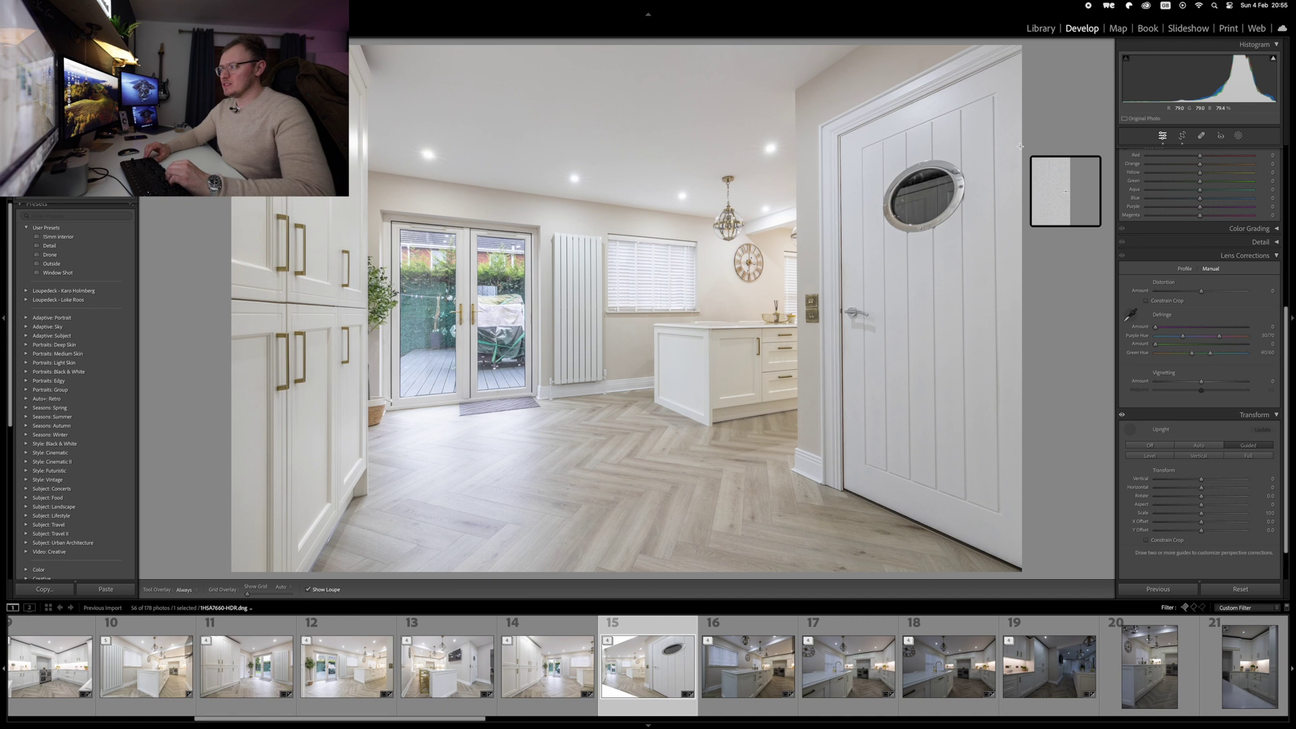
key("Escape")
key("ctrl+Tab")
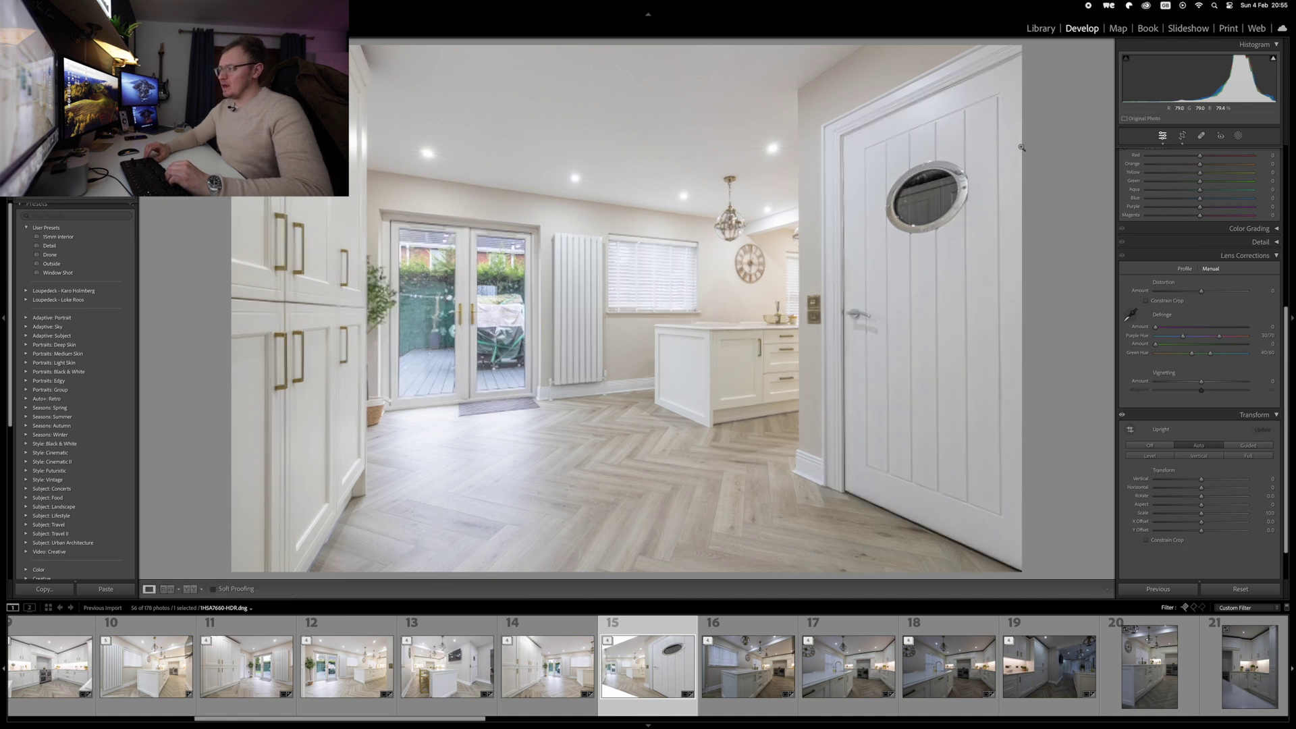
key("super+1")
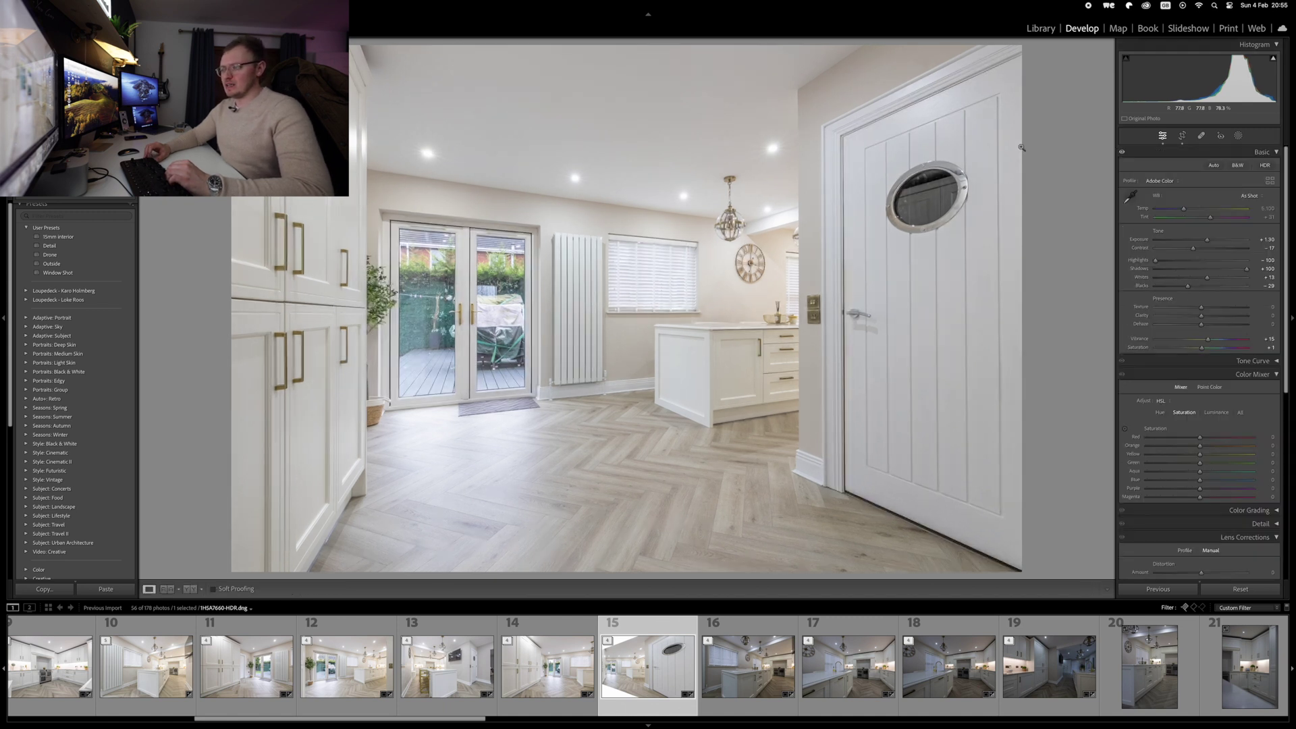
Paste the copied develop settings onto the kitchen island photo 16 with exposure +1.10, and flag it as rejected.
key("Right")
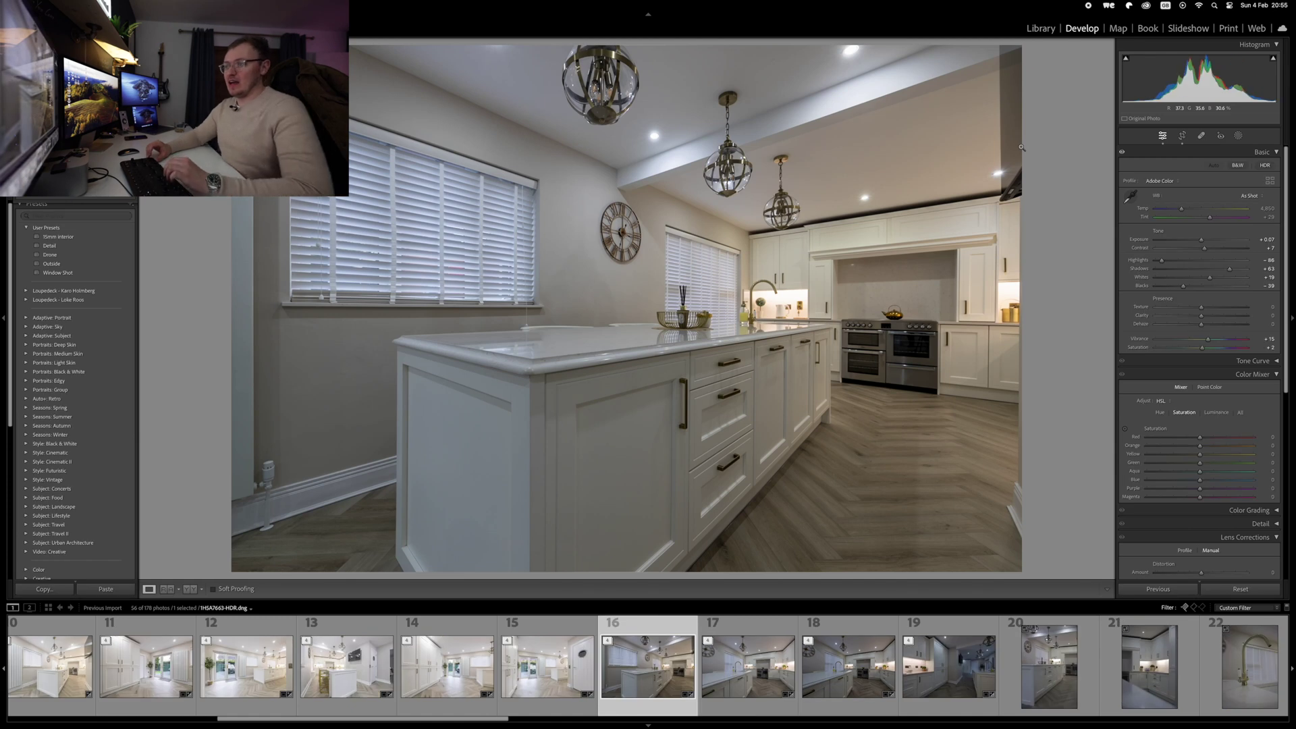
key("super+shift+v")
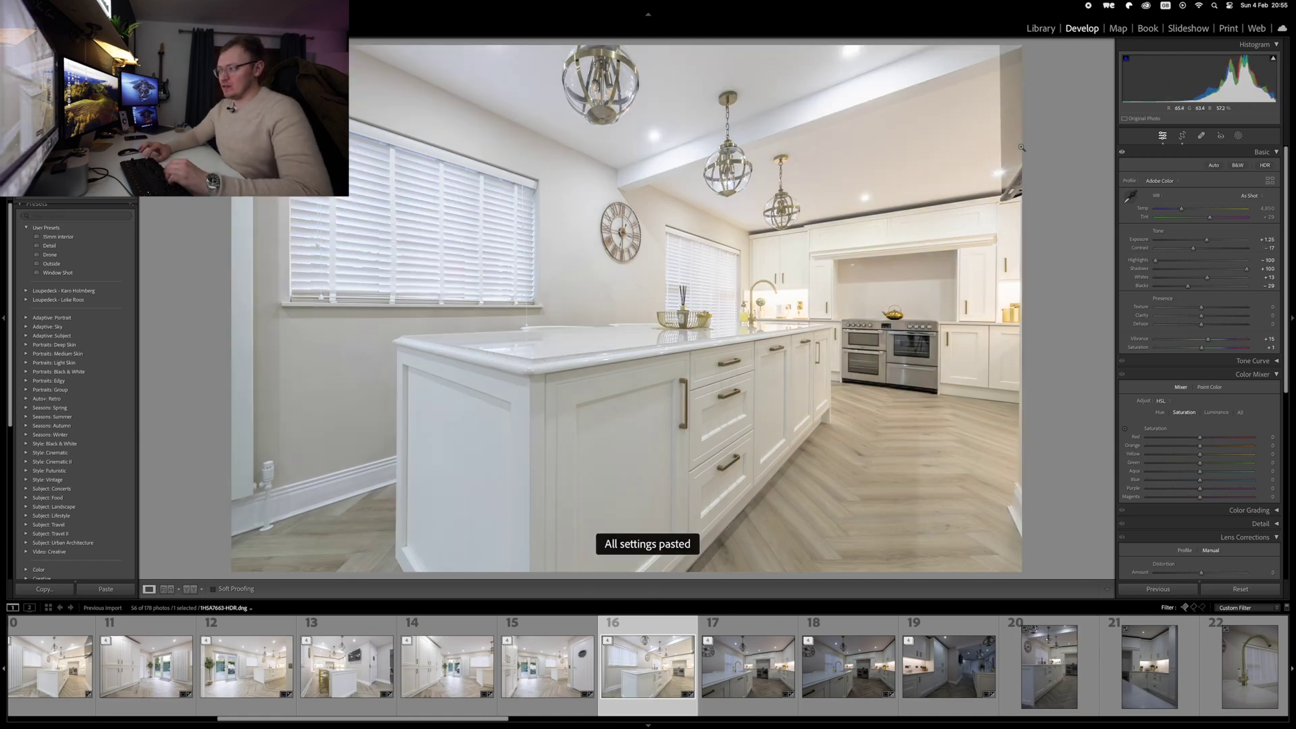
key("minus")
key("minus")
key("minus")
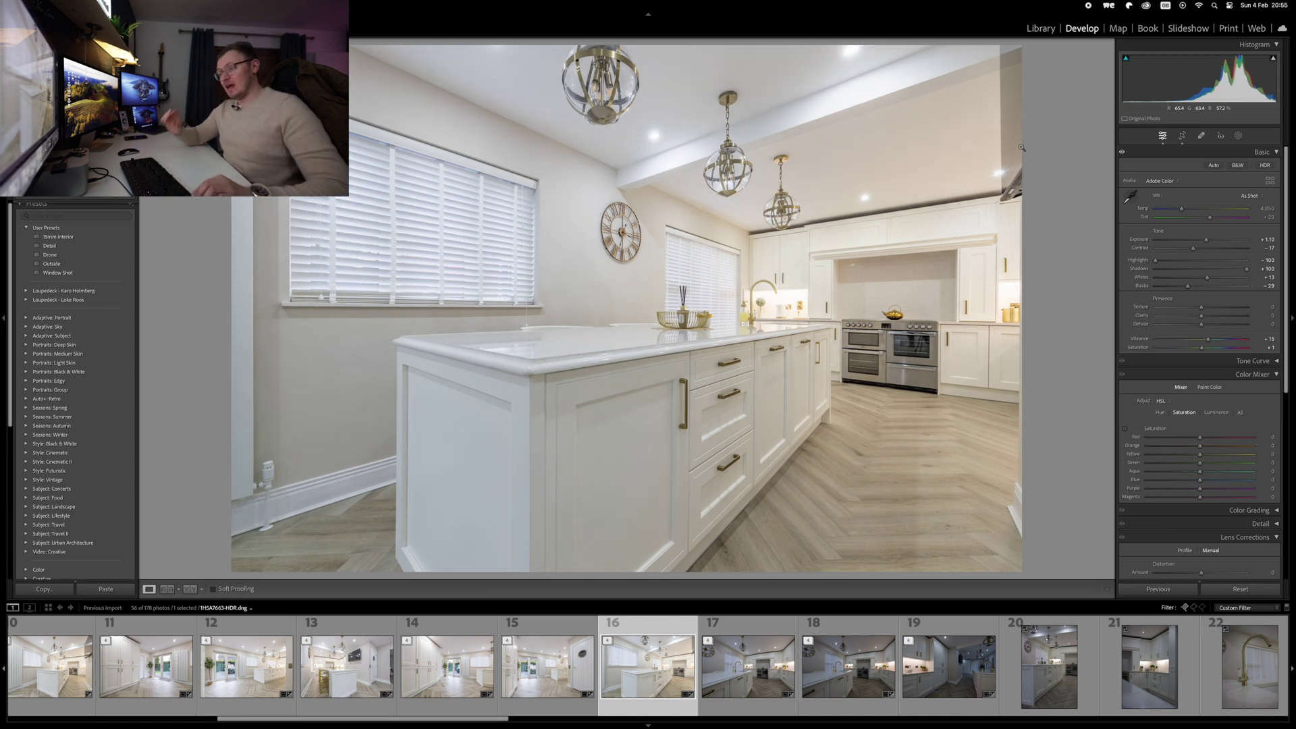
key("super+shift+v")
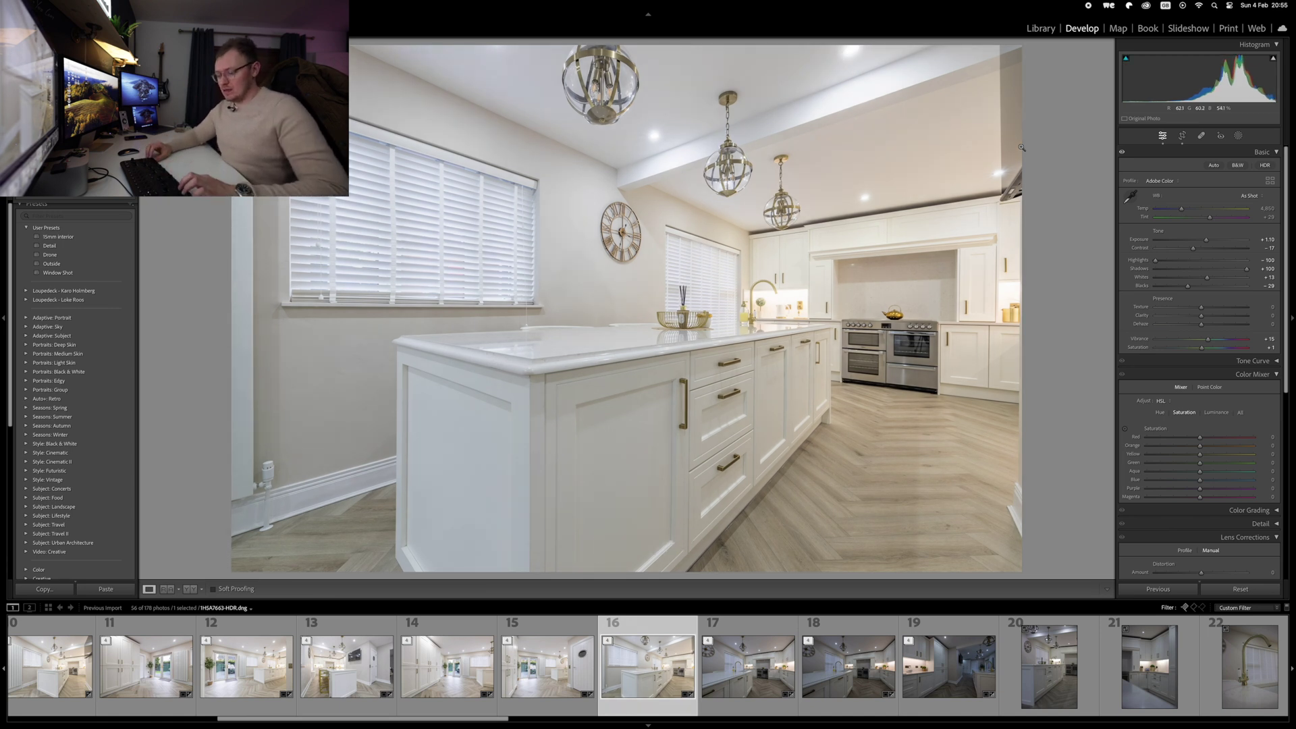
key("x")
Paste the copied develop settings onto the new photo 16, lower its blue saturation and set exposure to +1.05.
key("super+shift+v")
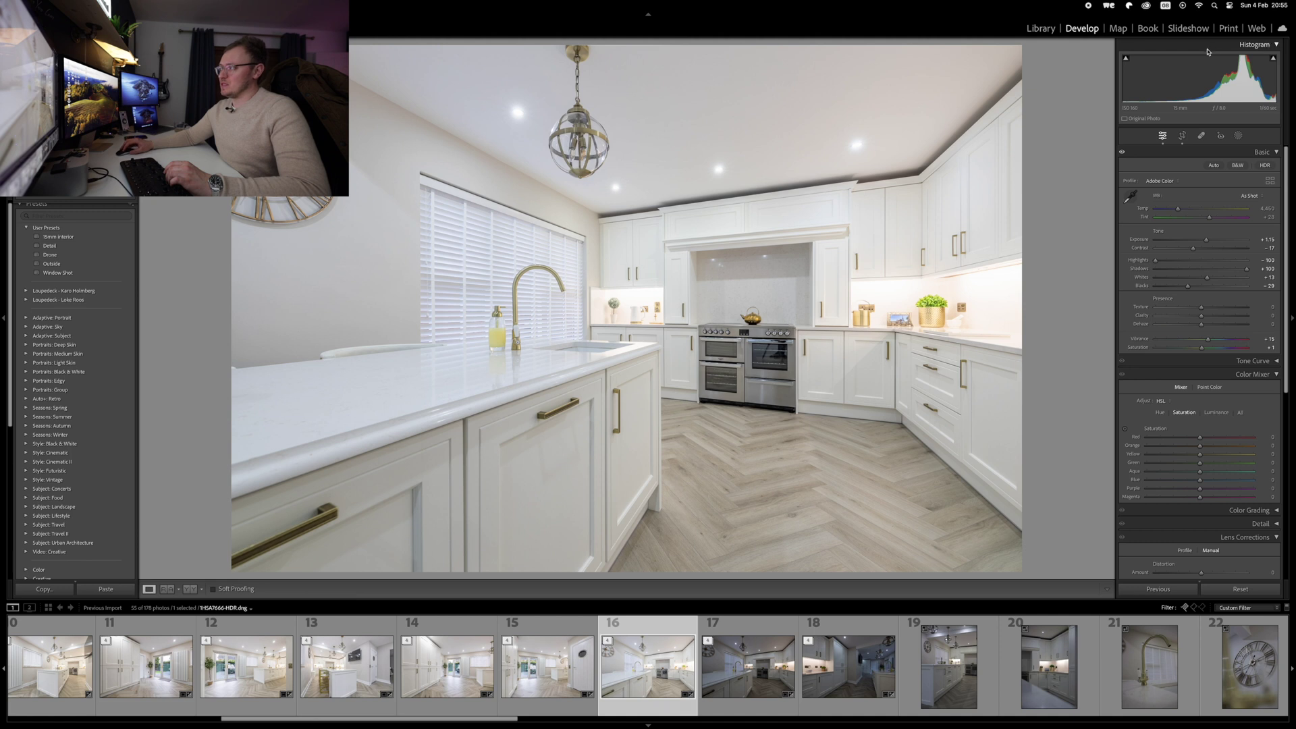
key("minus")
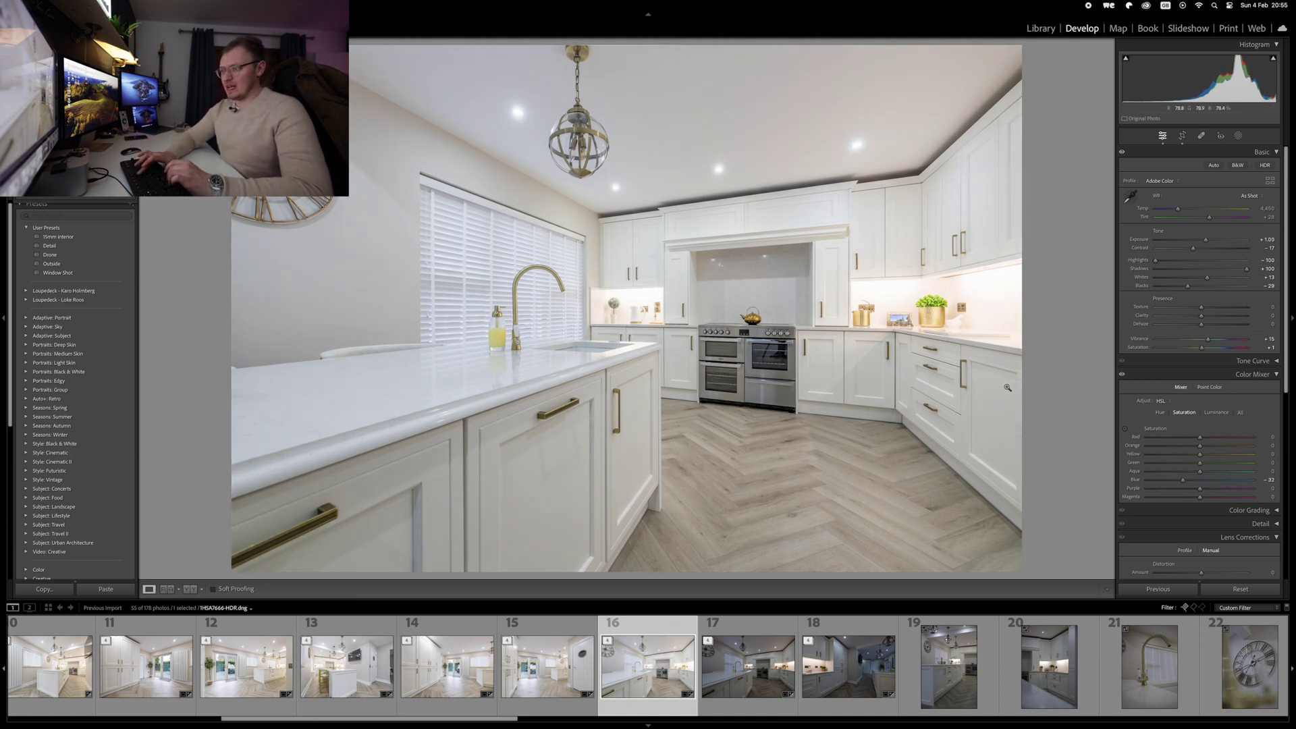
key("equal")
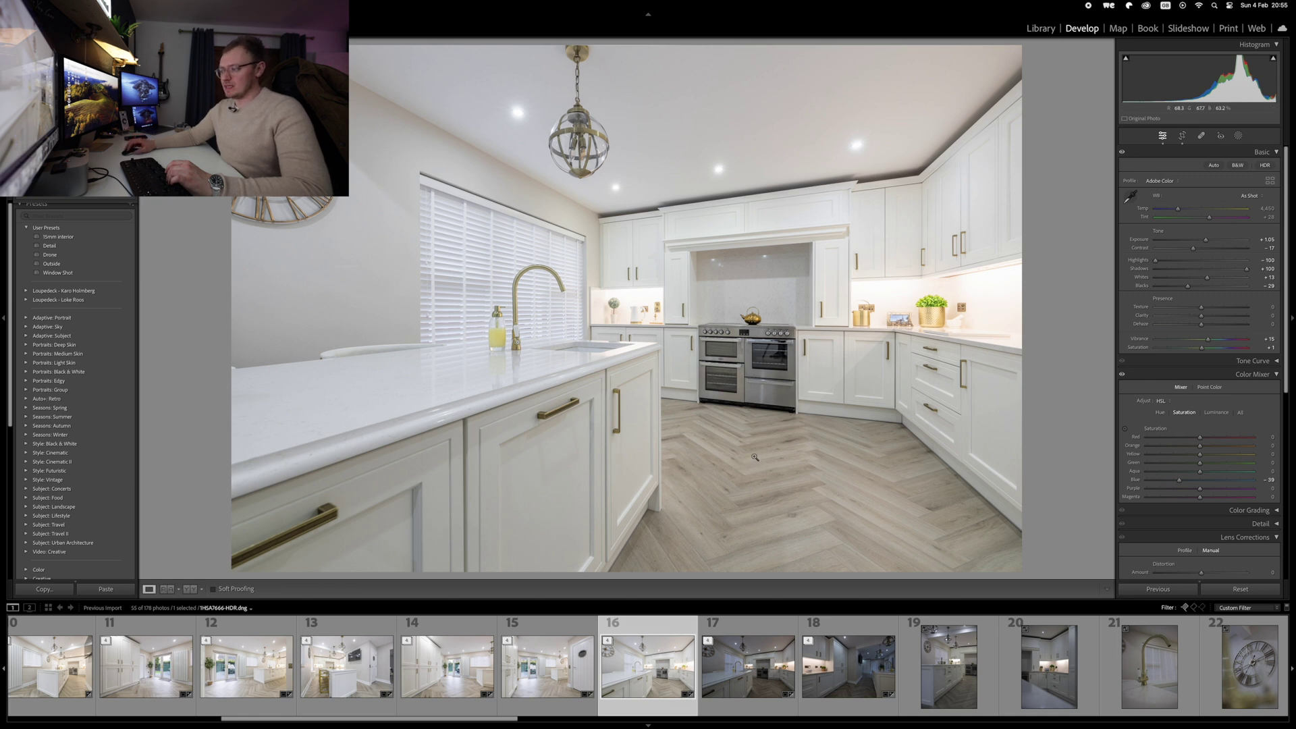
Open photo 16 for editing in Adobe Photoshop 2024.
right_click(661, 669)
mouse_move(697, 502)
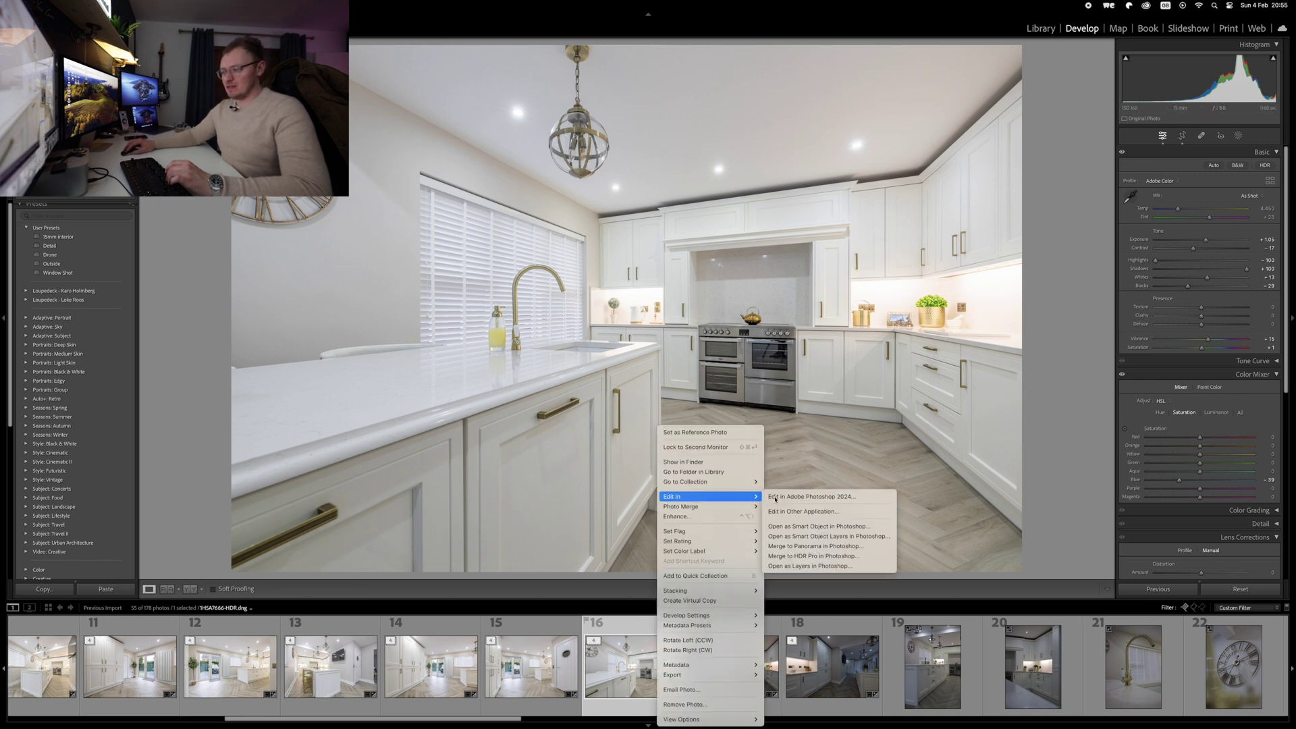
left_click(788, 493)
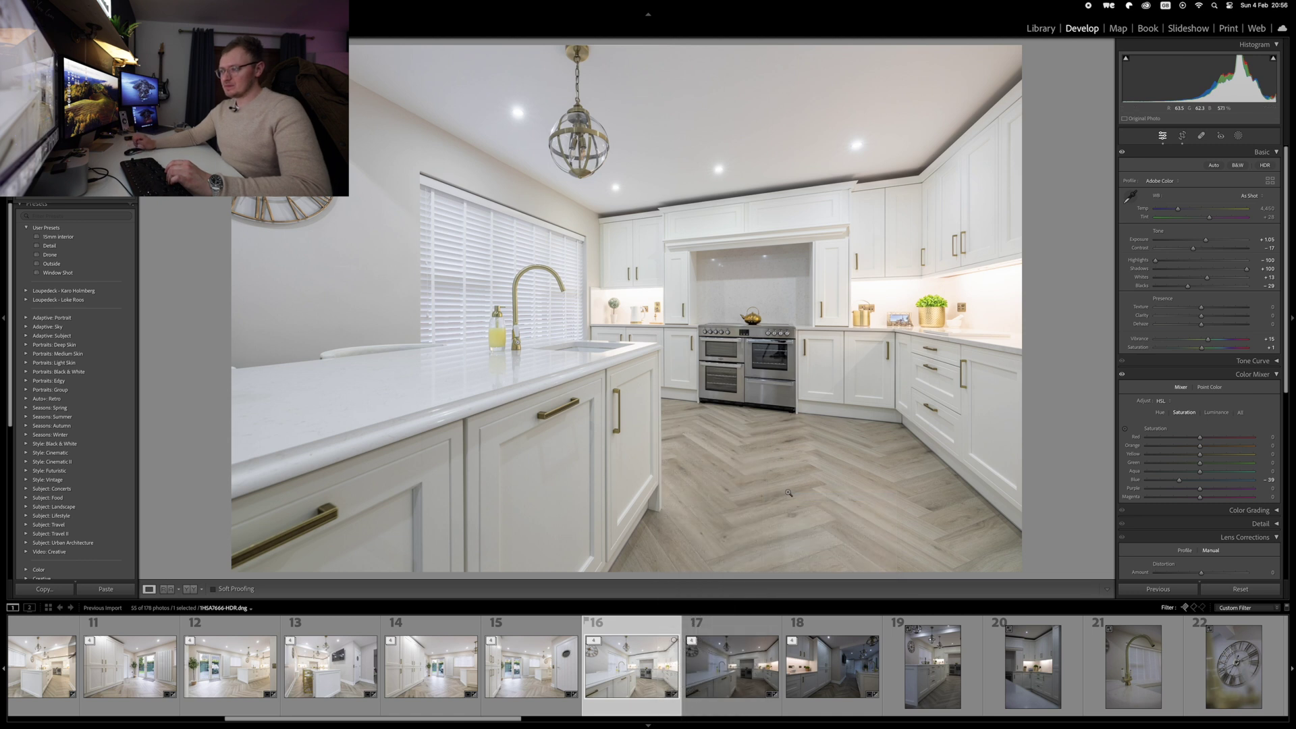
key("super+e")
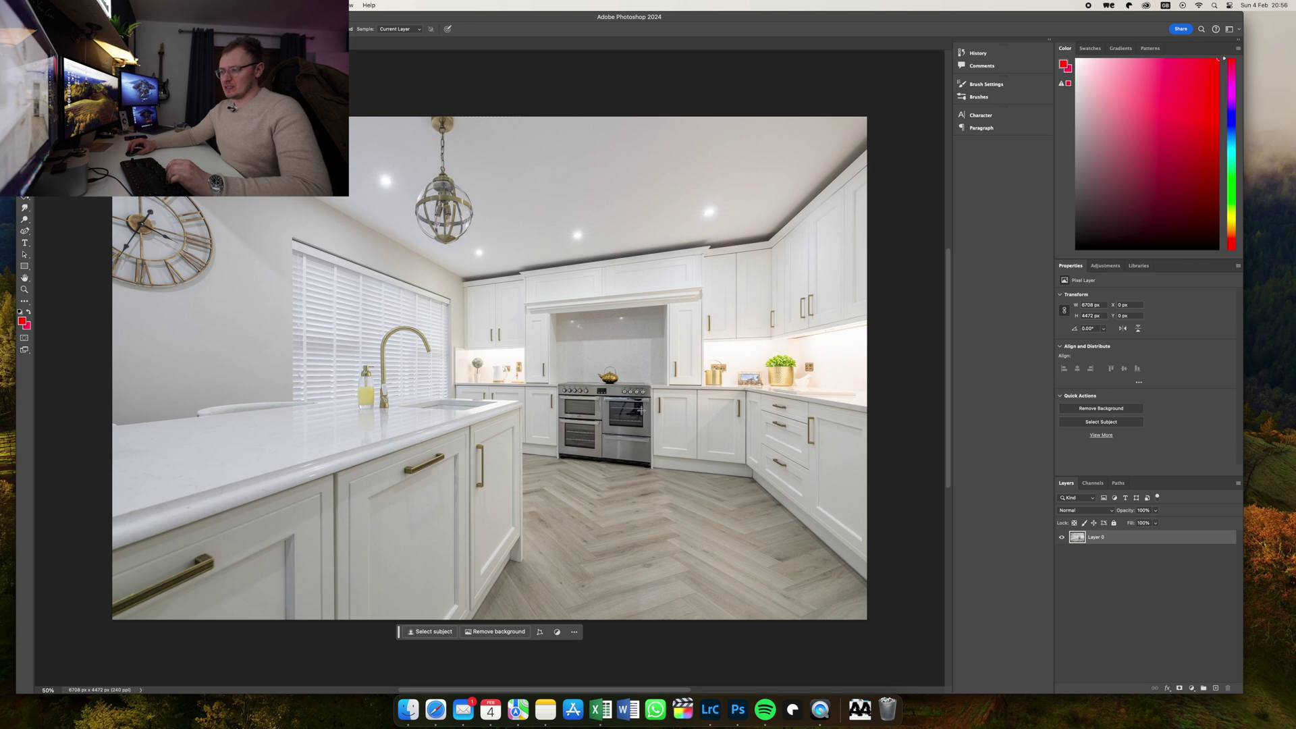
left_click(635, 418)
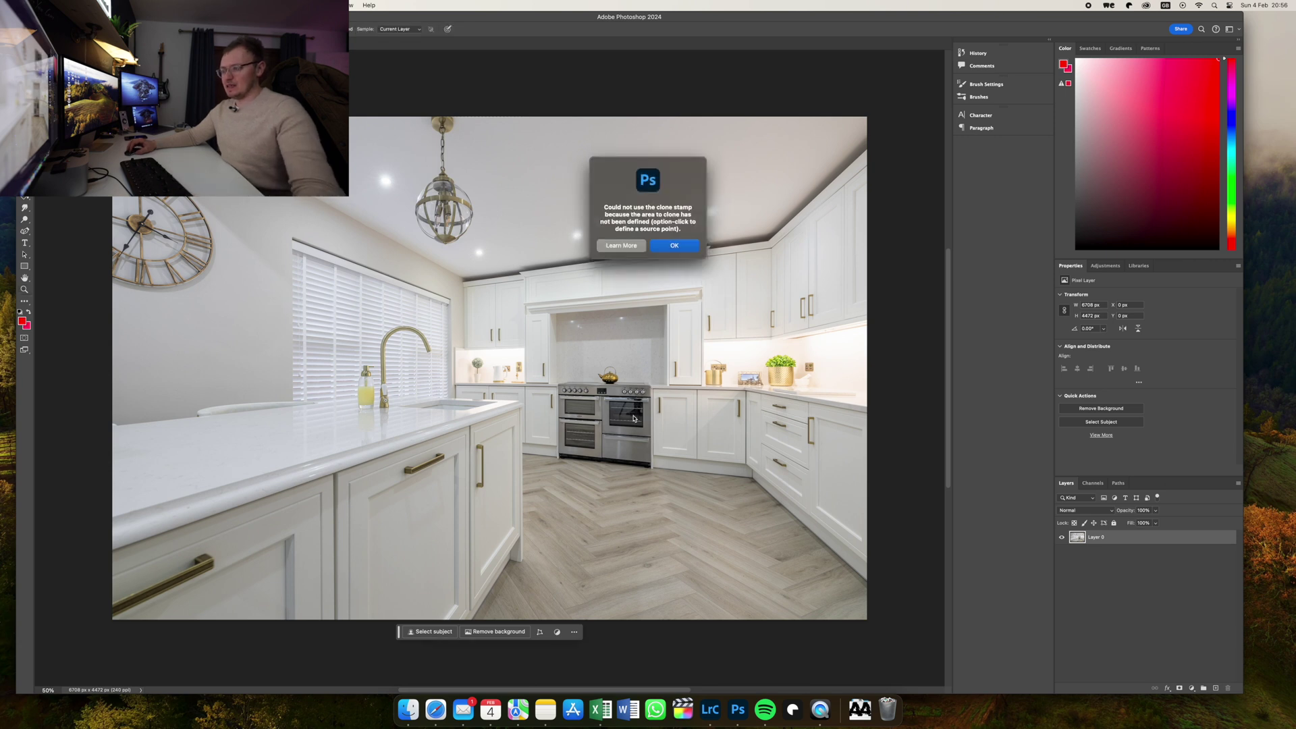
left_click(675, 245)
Zoom in on the range cooker's glass doors and get the Polygonal Lasso tool ready for retouching.
key("z")
left_click(633, 408)
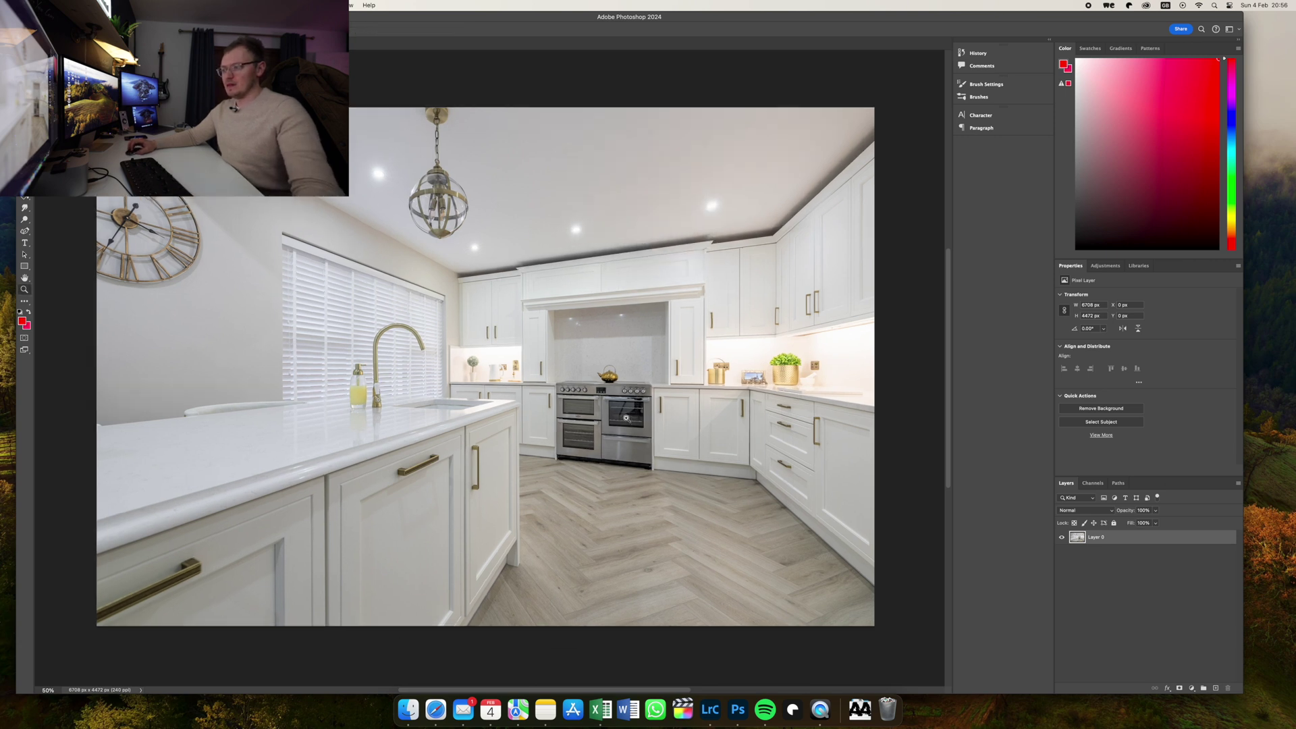
left_click(633, 408)
left_click(634, 407)
left_click(633, 408)
key("s")
key("l")
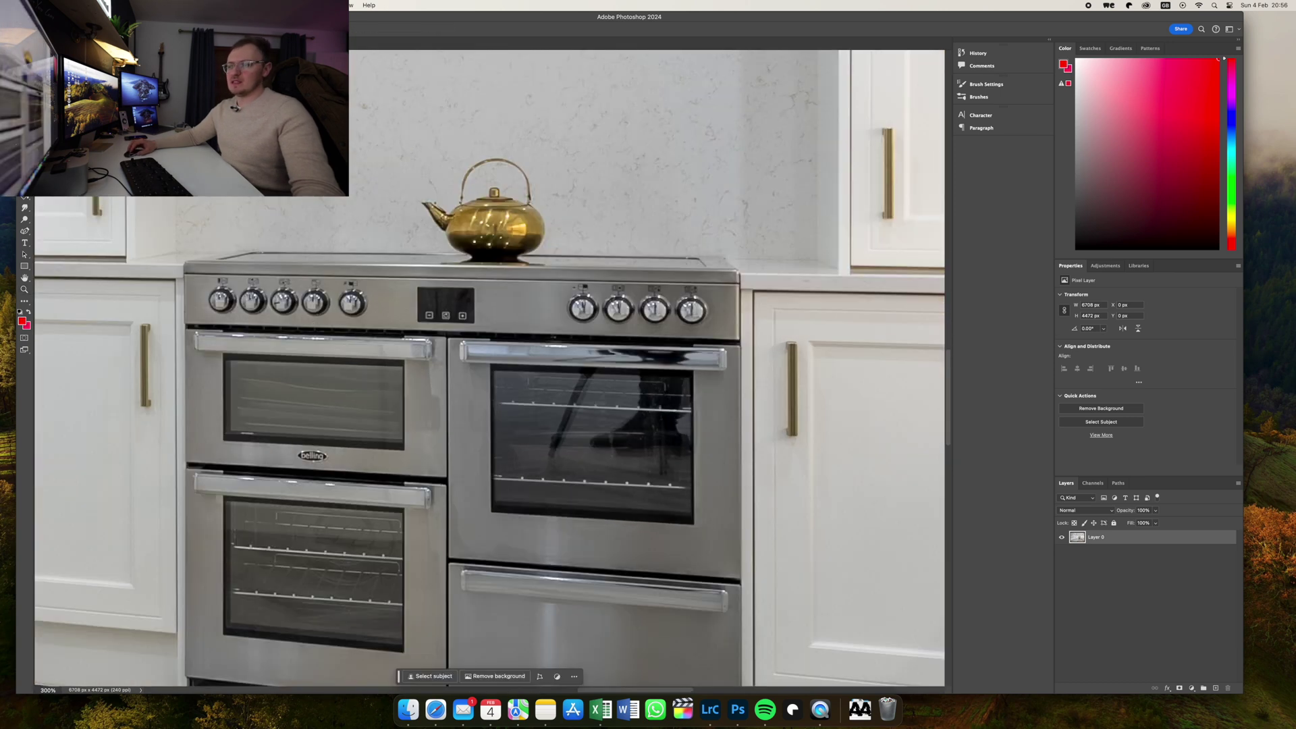
left_click(545, 453)
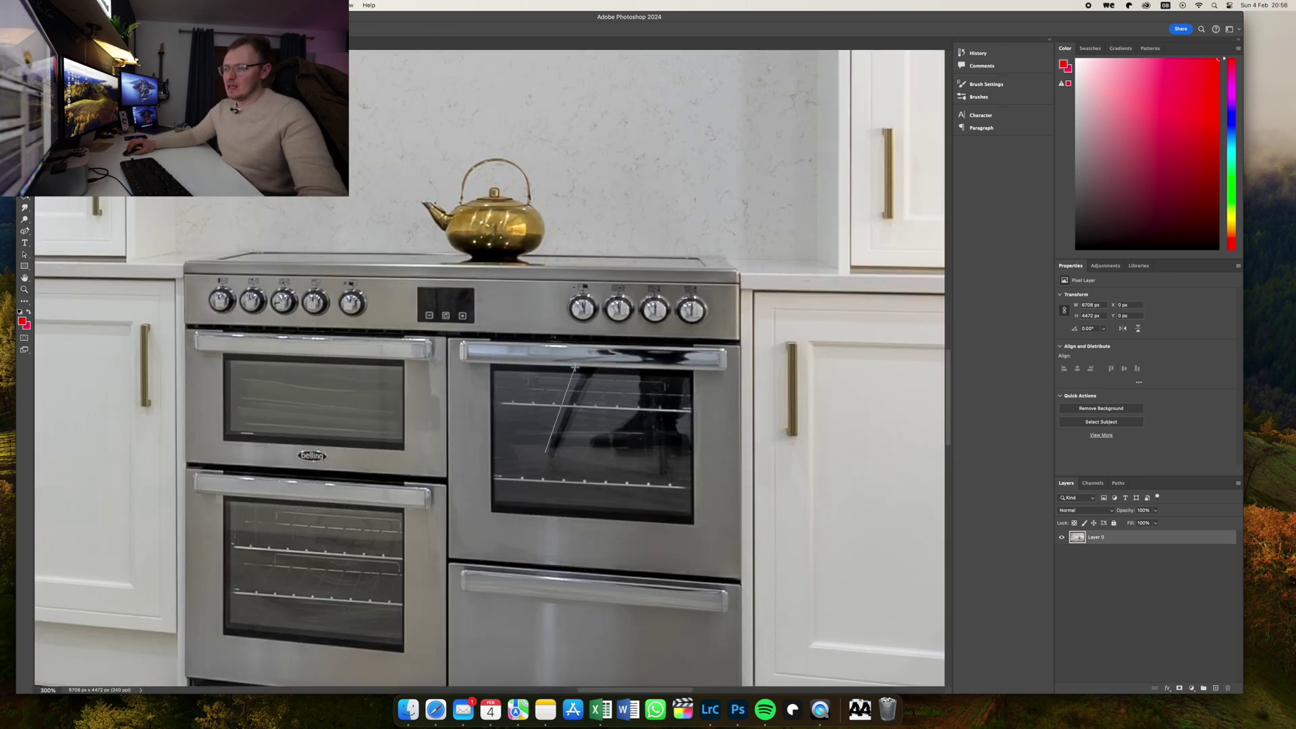
left_click(546, 374)
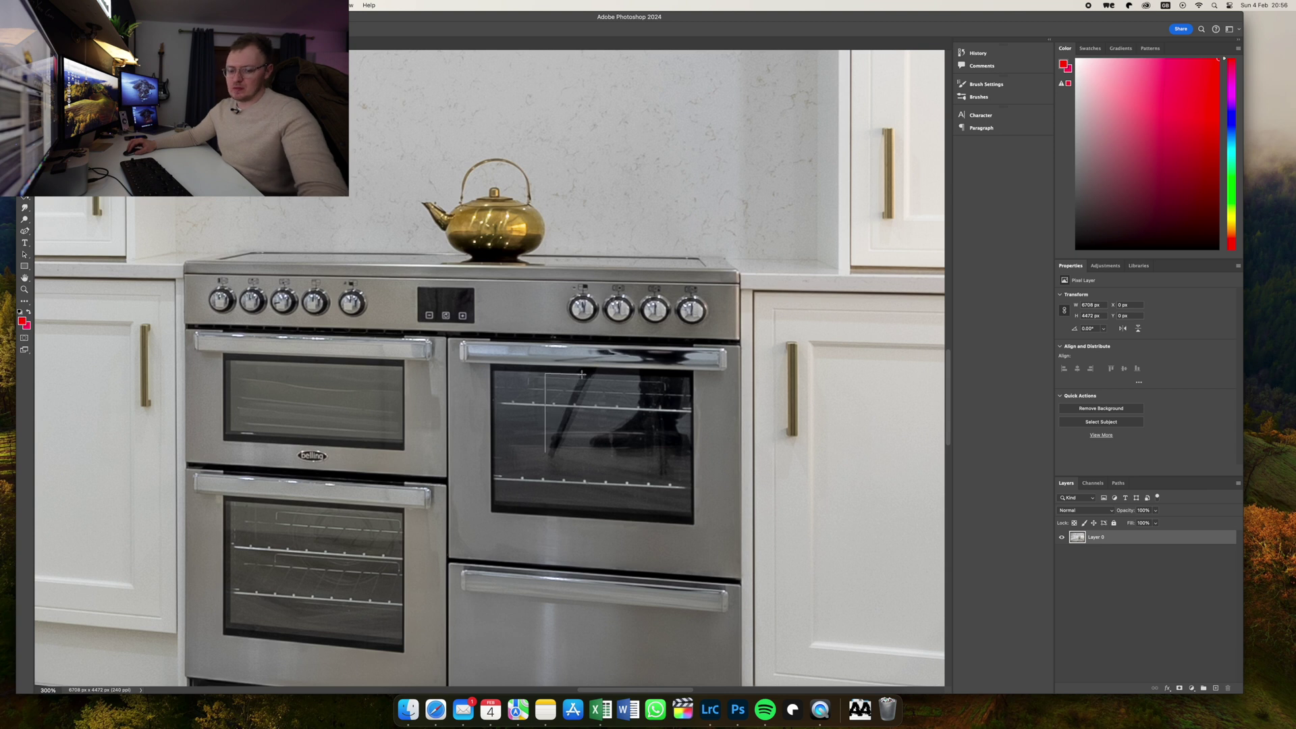
key("Escape")
Outline the tripod leg reflection in the right oven's glass, fill the selection to remove it, and deselect.
left_click(580, 374)
left_click(543, 456)
mouse_move(564, 445)
left_mouse_down()
mouse_move(617, 369)
mouse_move(582, 375)
left_mouse_up()
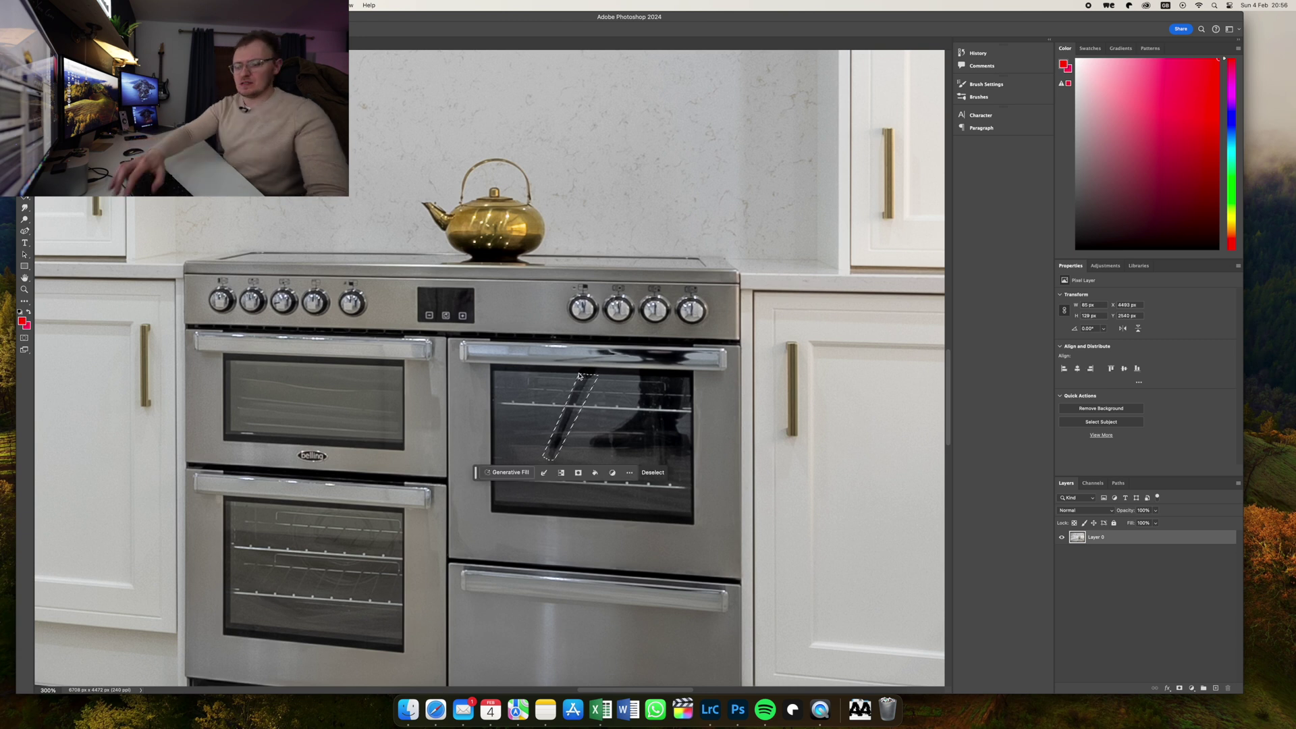
key("shift+BackSpace")
key("Return")
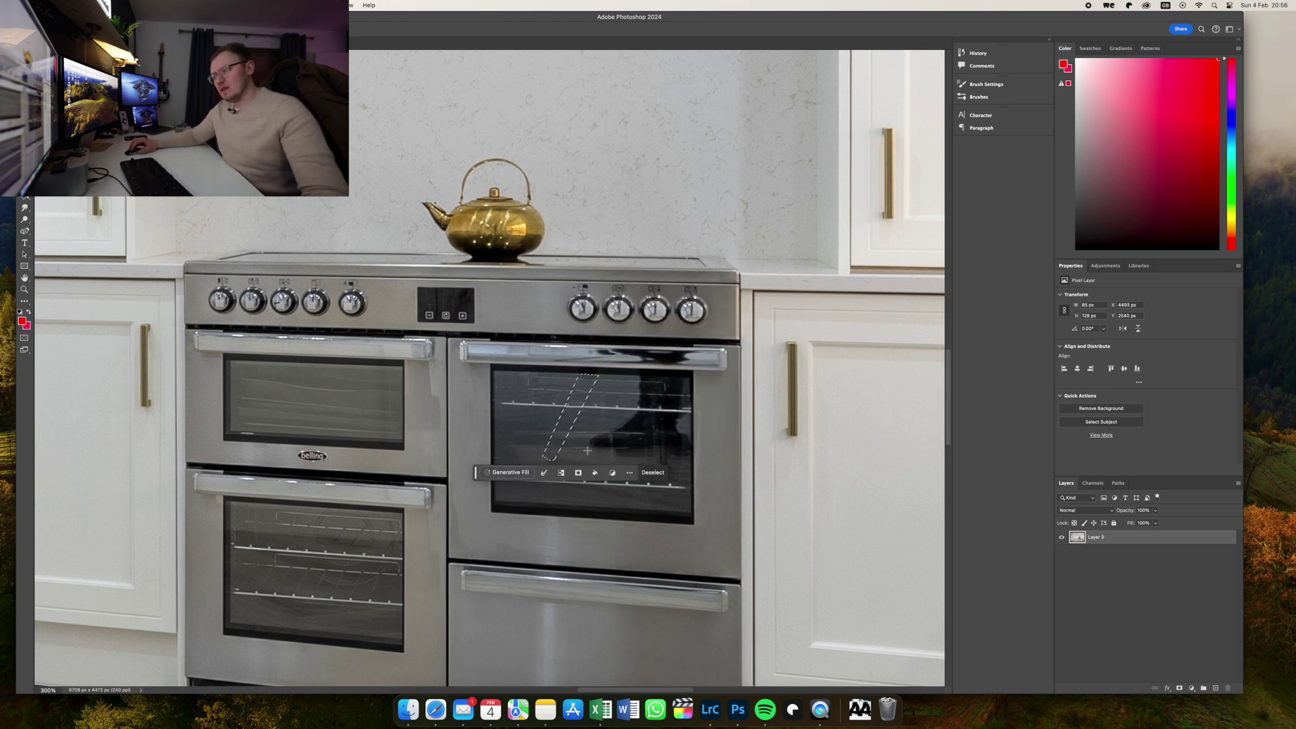
key("ctrl+d")
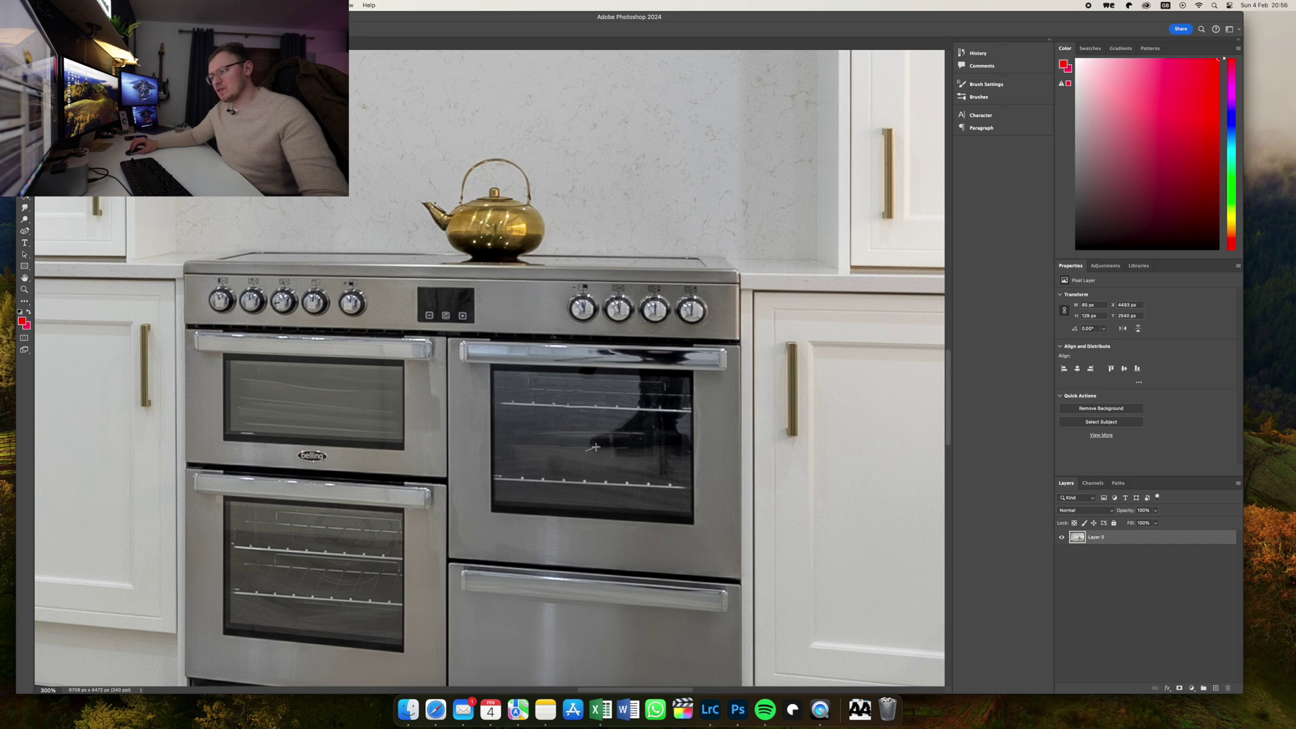
Outline the remaining dark reflection in the right oven's glass and remove it with a fill.
mouse_move(611, 449)
left_mouse_down()
mouse_move(690, 450)
mouse_move(690, 436)
left_mouse_up()
left_click_drag(690, 387, 636, 376)
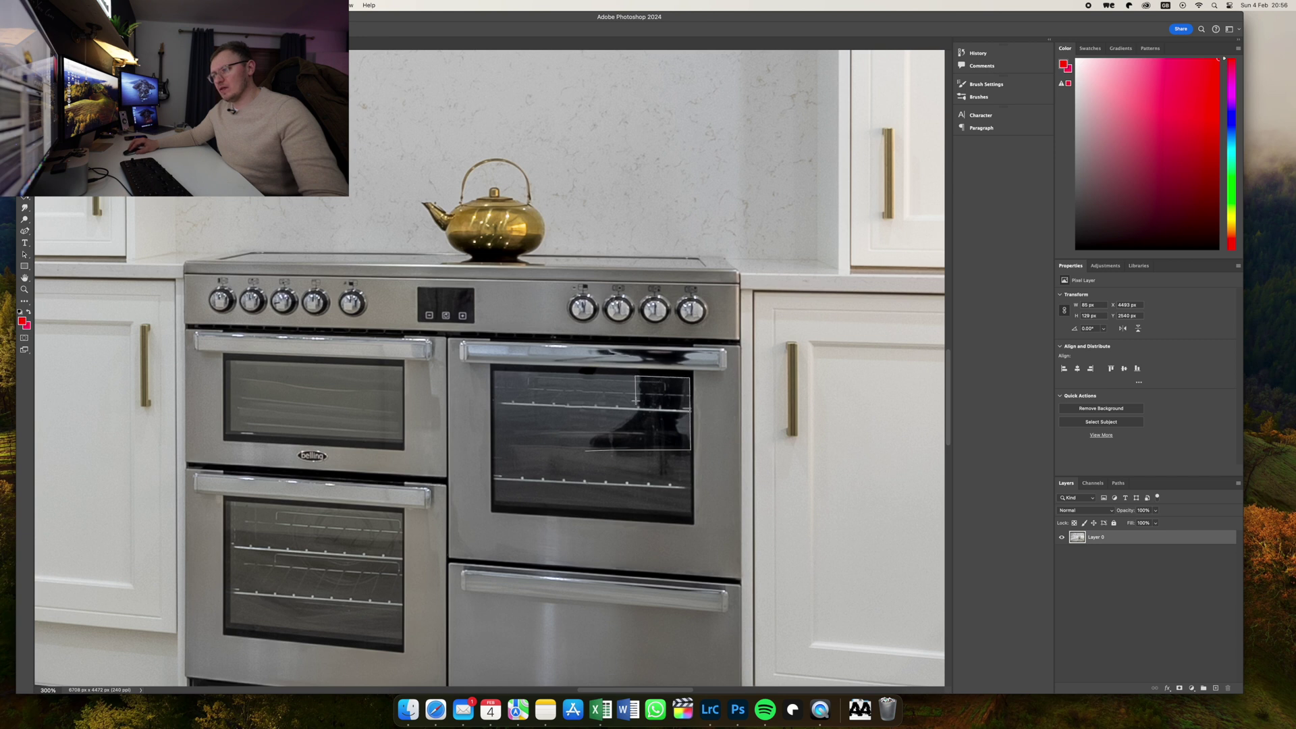
left_click_drag(587, 429, 584, 448)
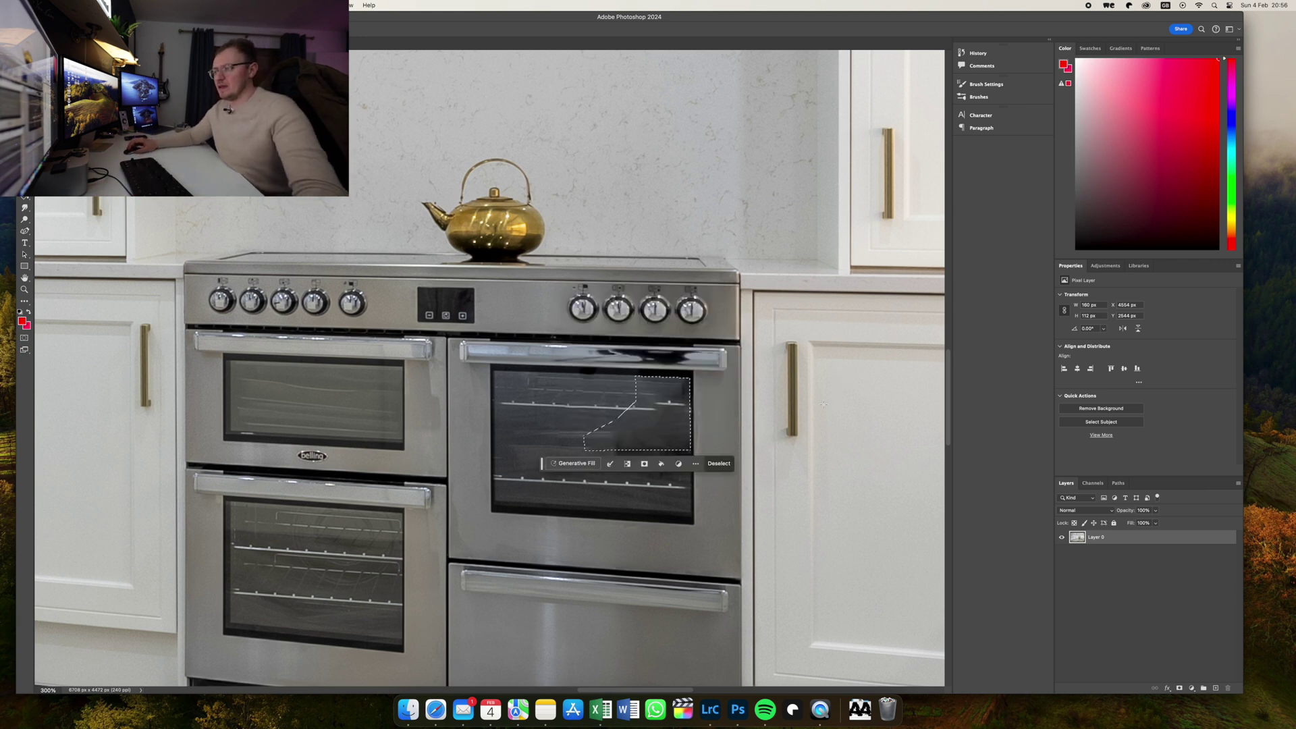
Draw a large polygonal selection around the kettle and the right side of the range cooker.
left_click(328, 234)
left_click(318, 526)
left_click(652, 598)
left_click(798, 530)
left_click(836, 228)
left_click(486, 171)
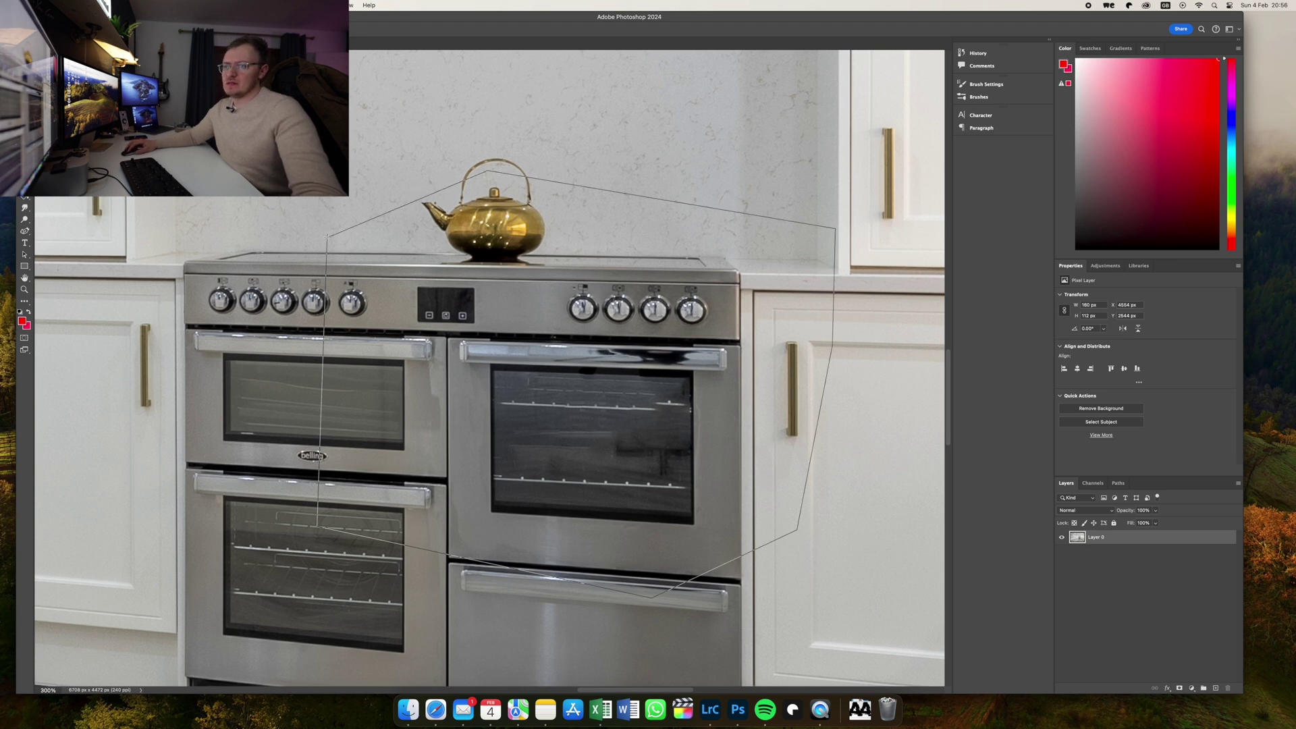
left_click(328, 236)
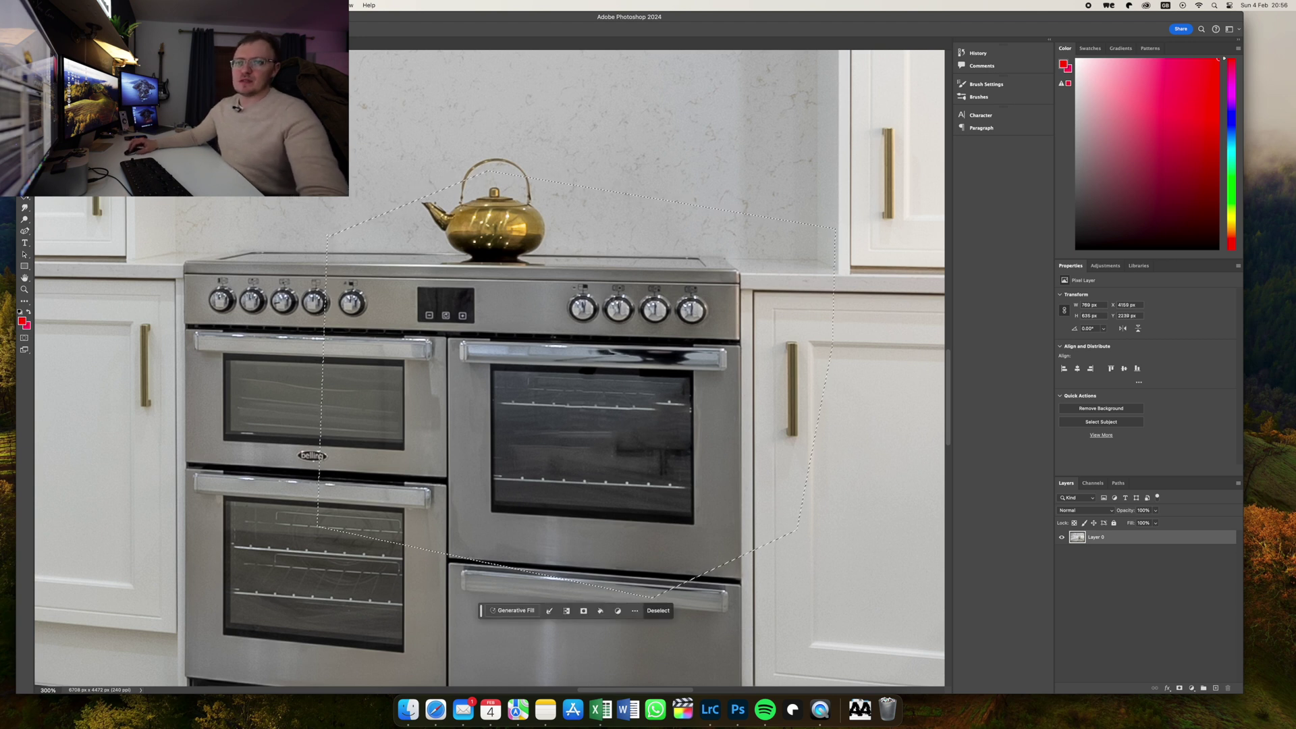
key("s")
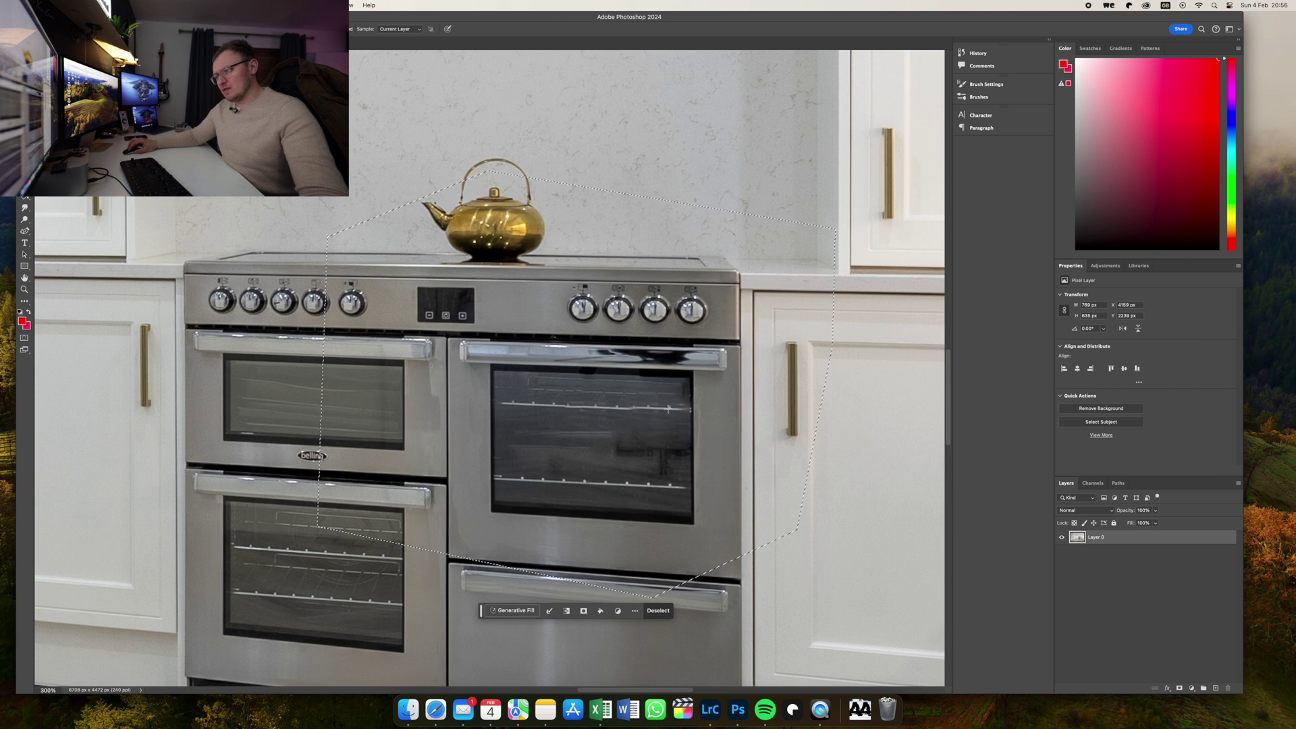
Close the retouched photo with its changes saved and switch back to Lightroom.
key("super+w")
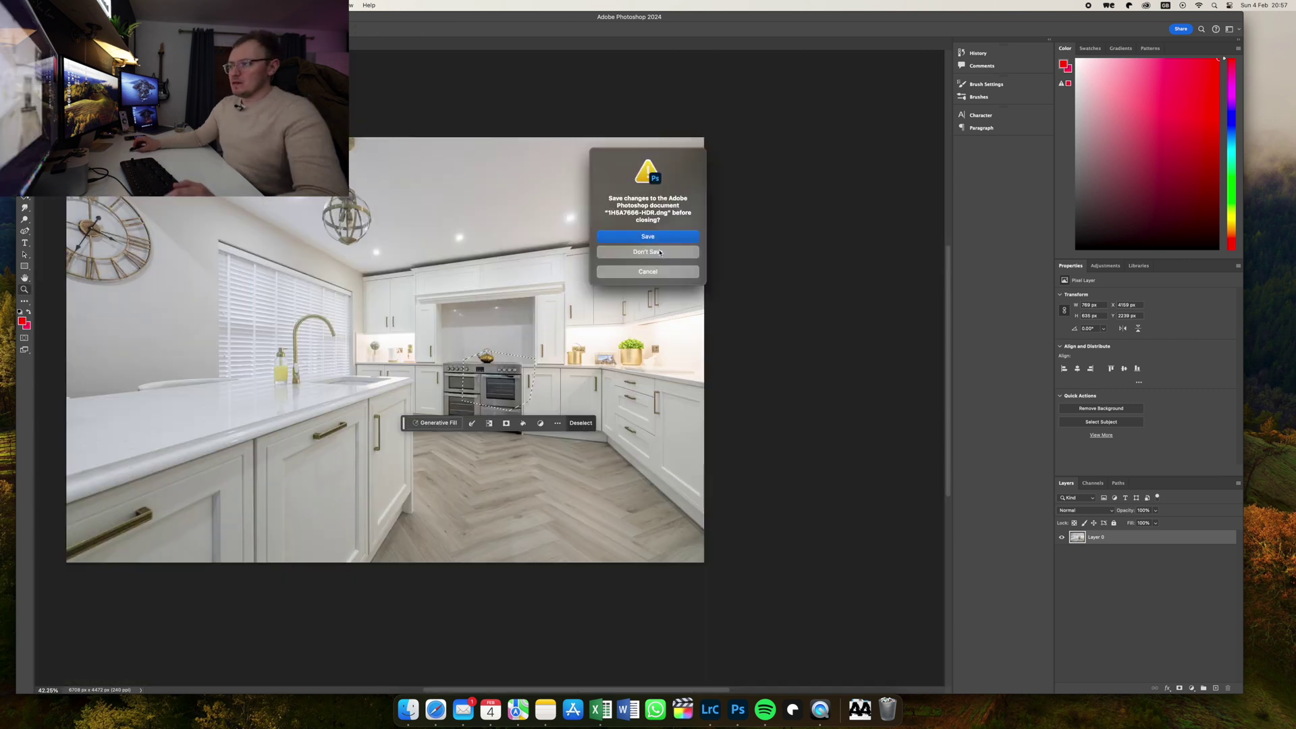
left_click(653, 237)
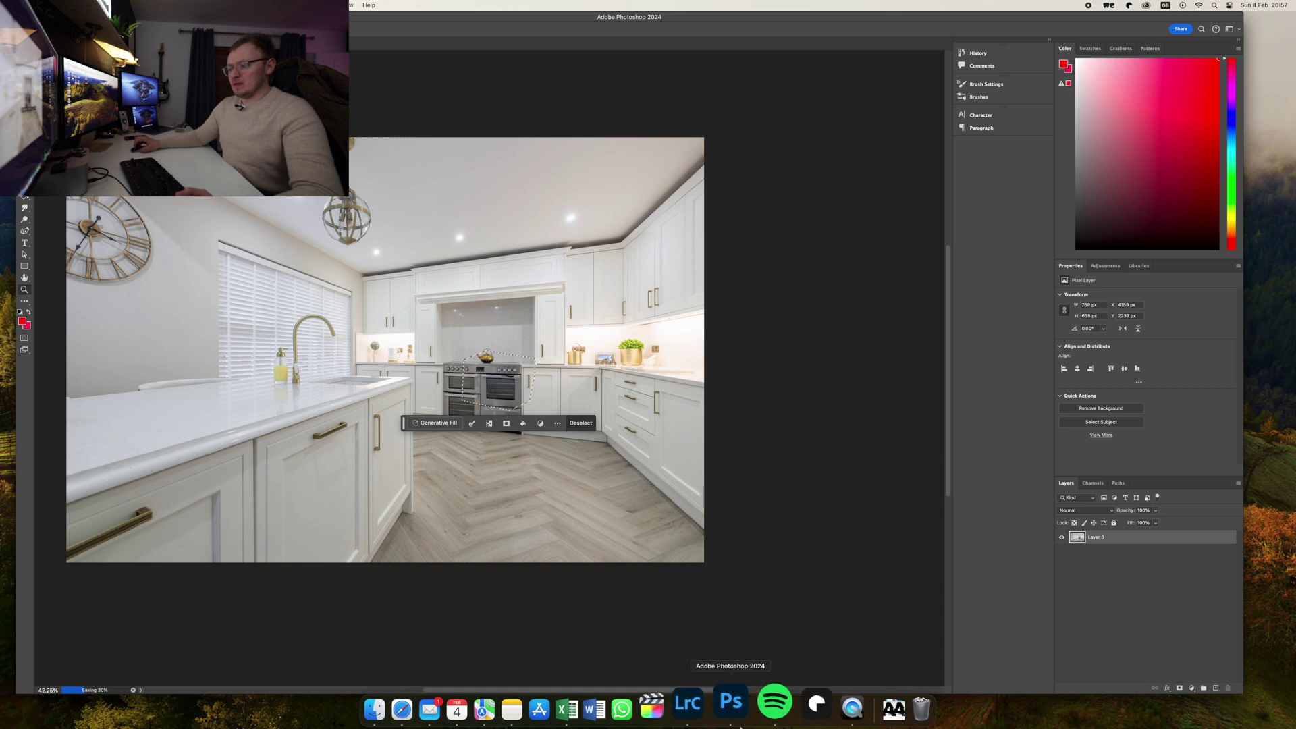
left_click(712, 721)
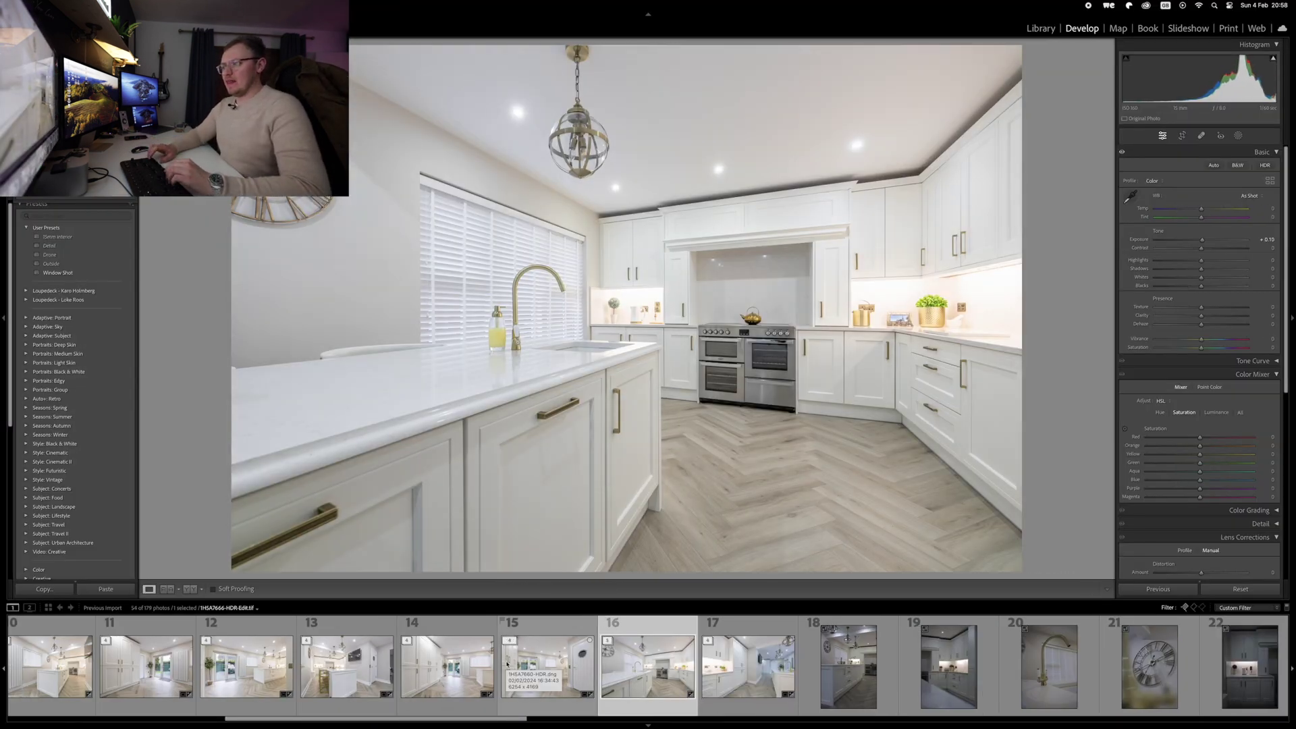
Paste the copied develop settings onto photo 17, with blue saturation −41 and exposure raised to +1.40.
key("Right")
key("super+shift+v")
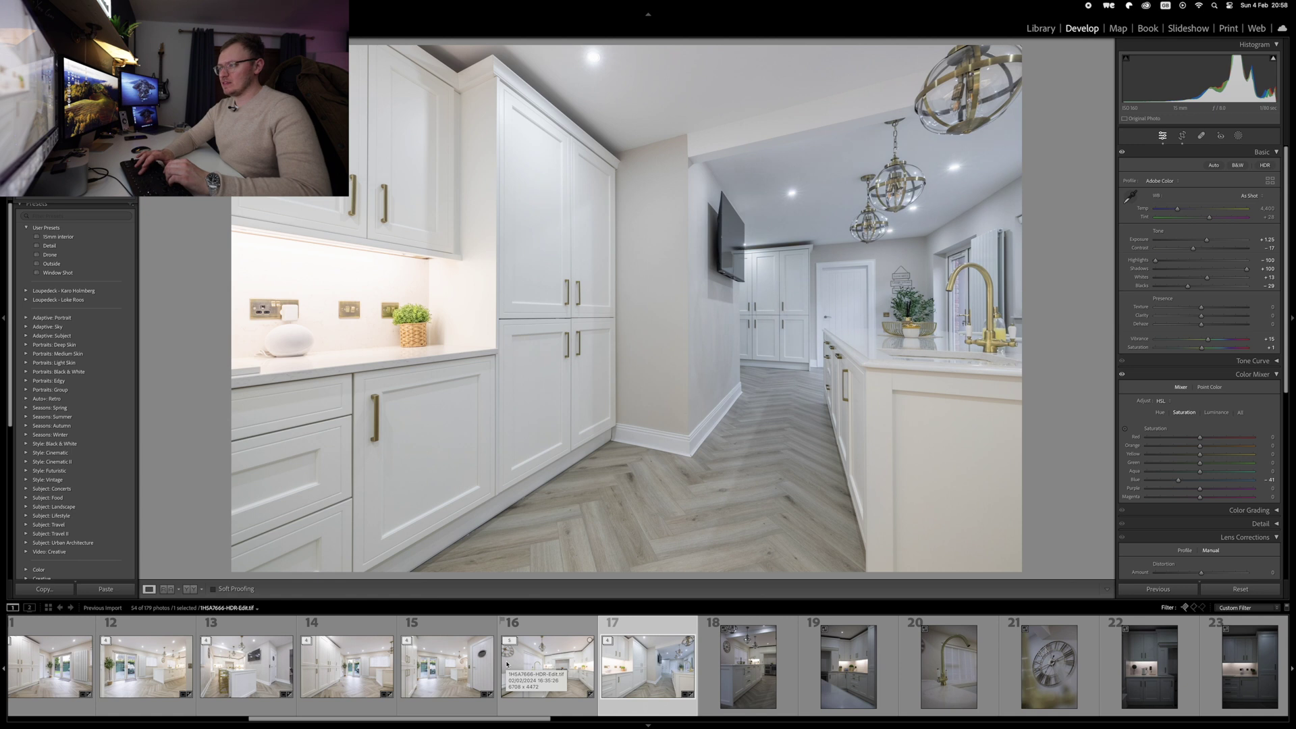
key("equal")
key("equal")
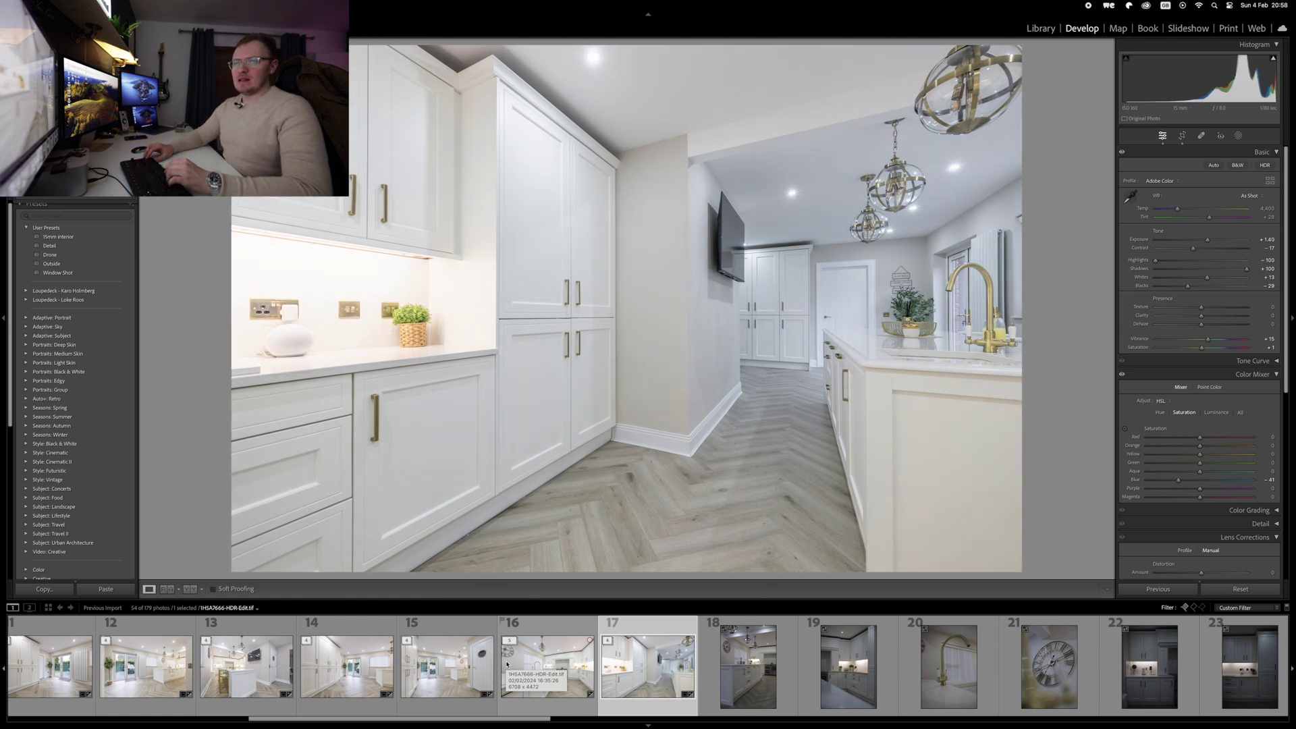
Try Auto and Guided Upright on photo 17 and set orange saturation to −33 and yellow saturation to −22.
key("shift+t")
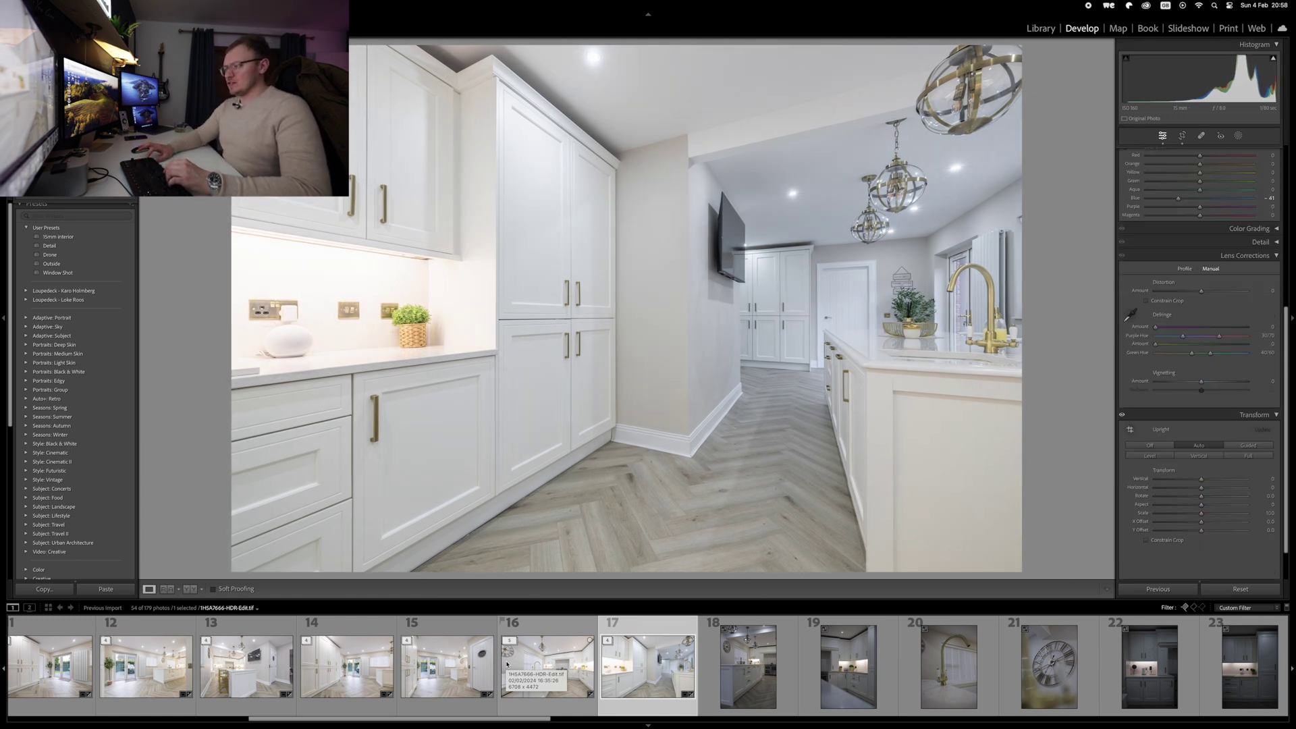
key("shift+t")
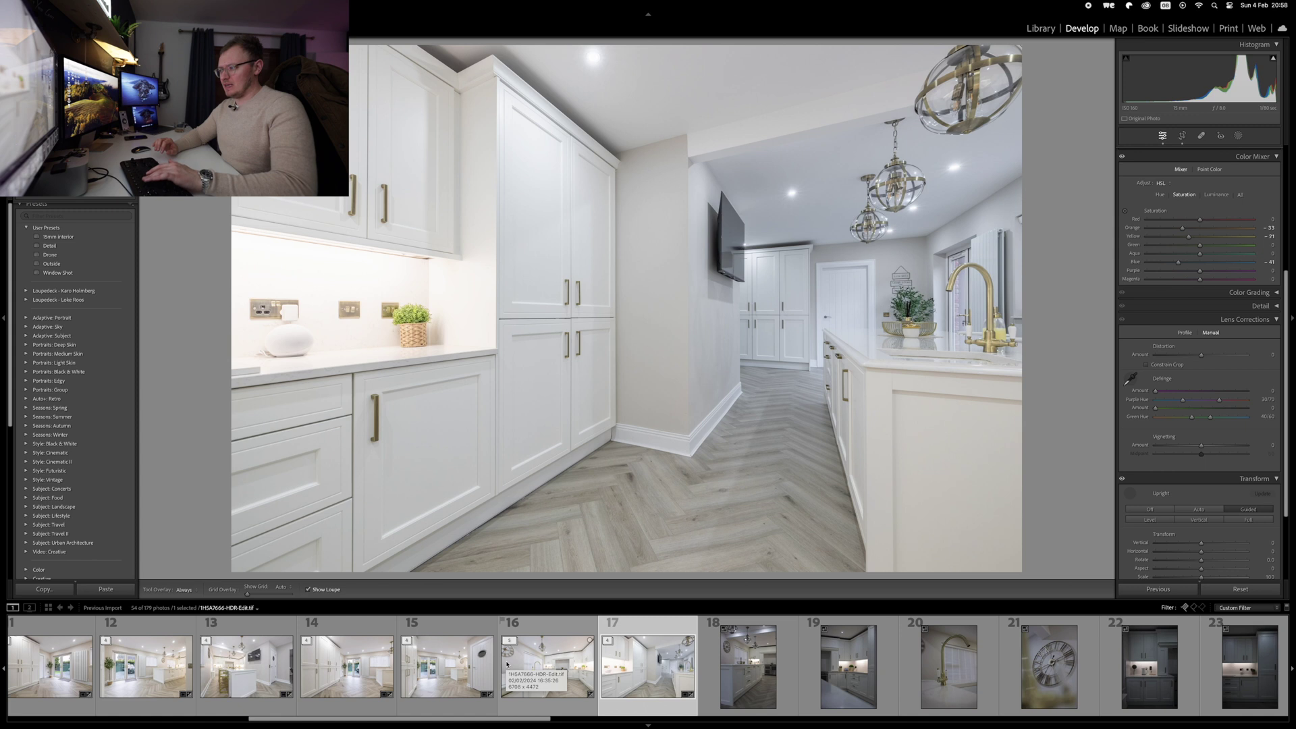
key("ctrl+1")
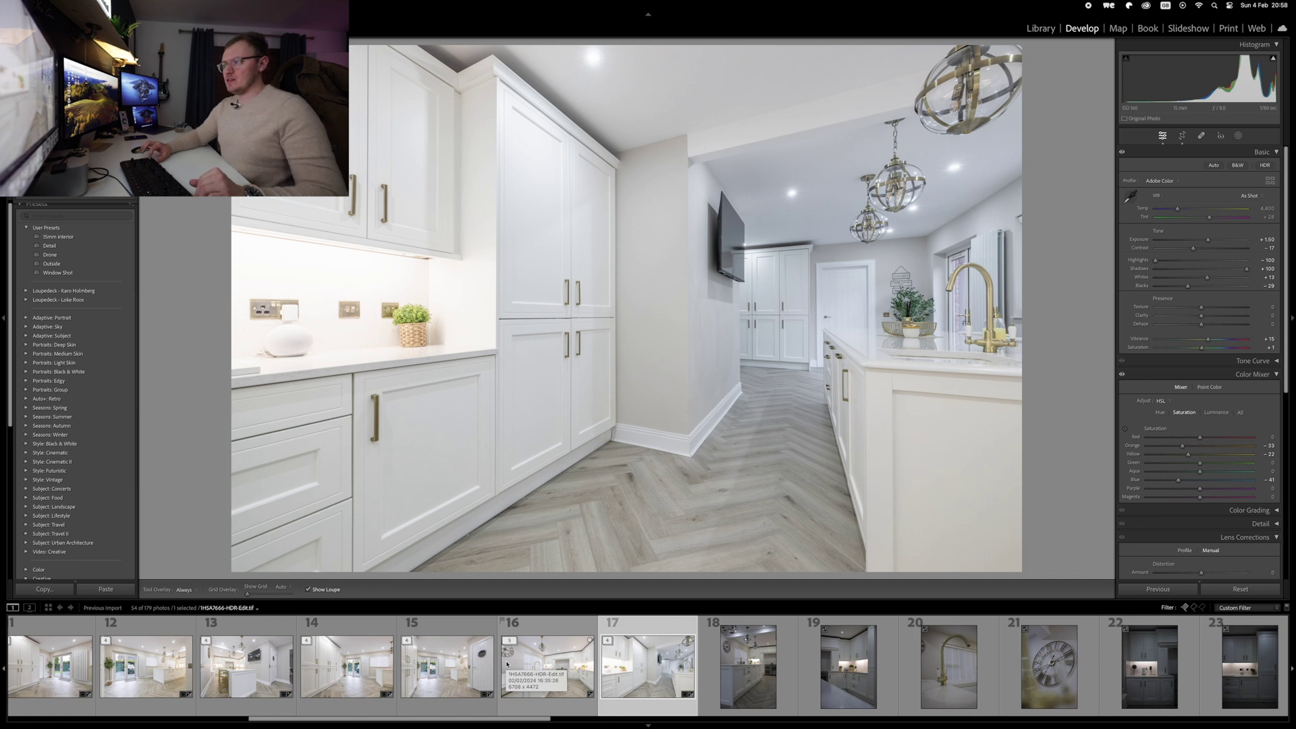
Paste the copied settings onto the portrait shot of the kitchen island and reject that photo.
key("Right")
key("super+shift+v")
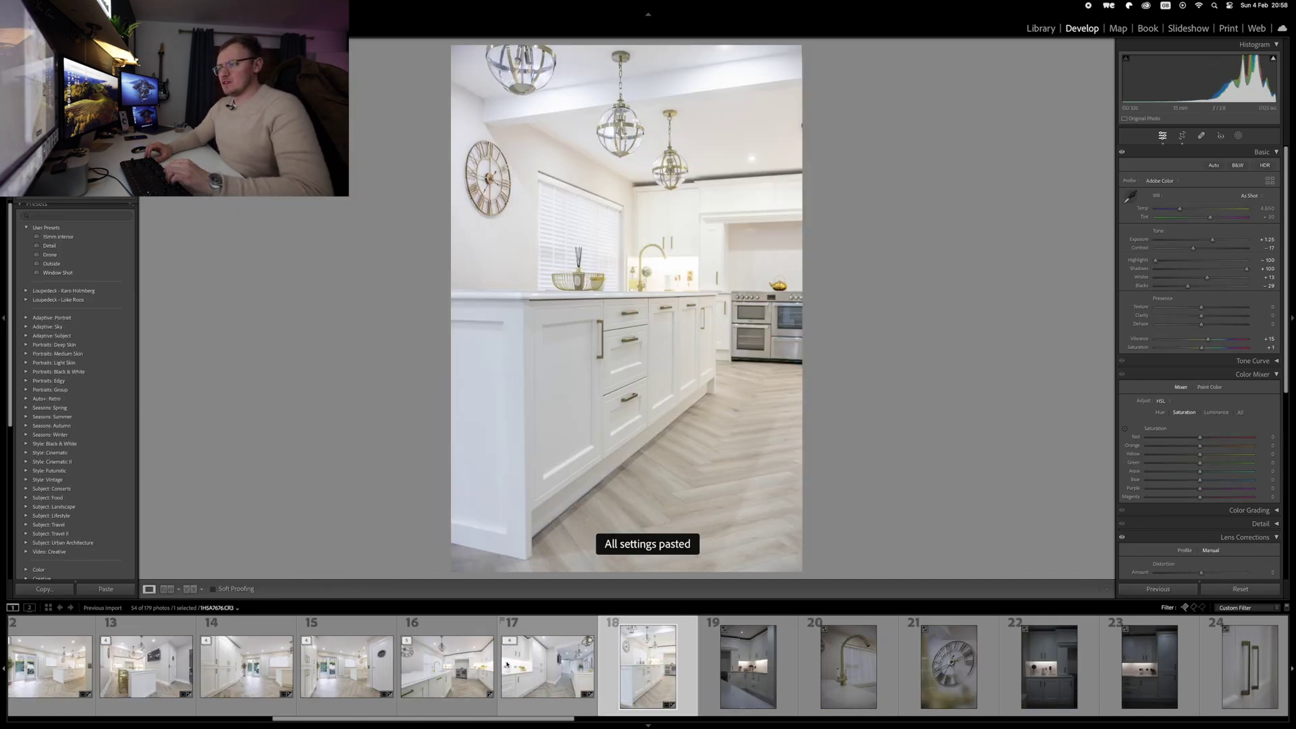
key("x")
Paste the settings onto the corner cabinets photo, apply Auto Upright, and set blue saturation to −100 and exposure to +1.15.
key("super+shift+v")
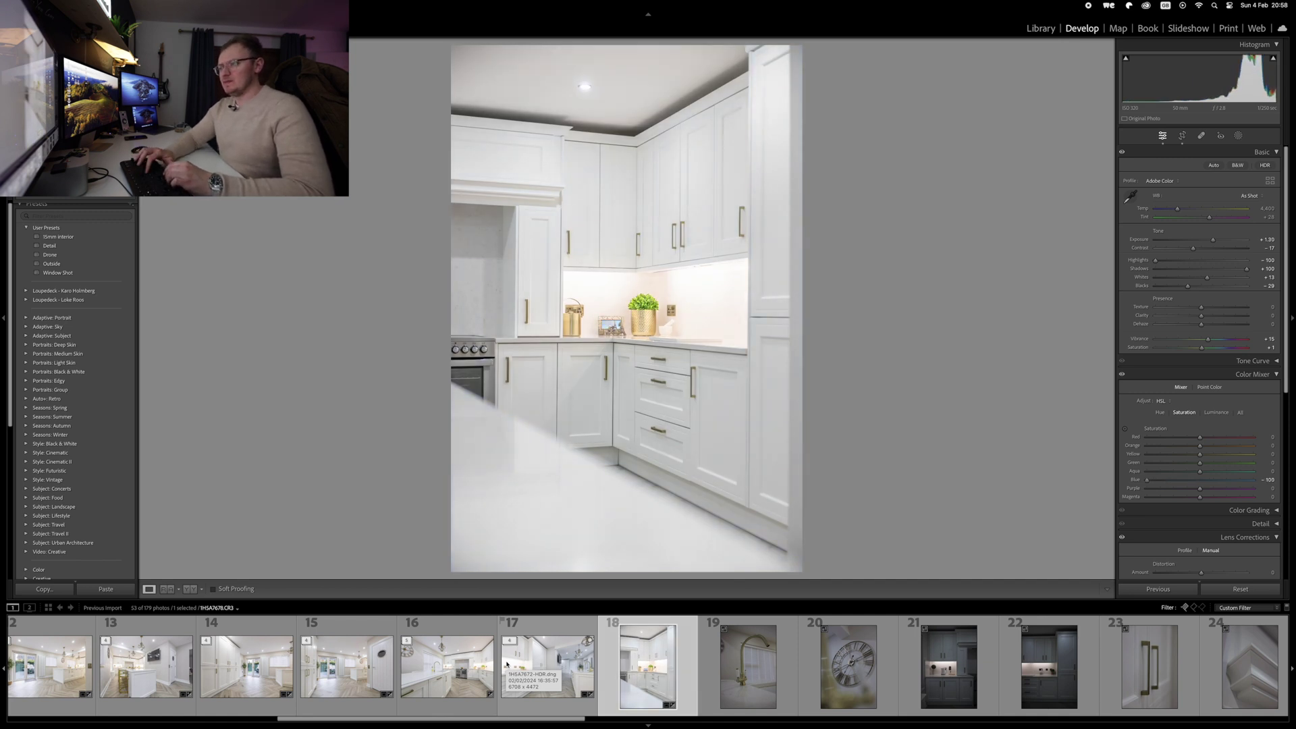
key("ctrl+Tab")
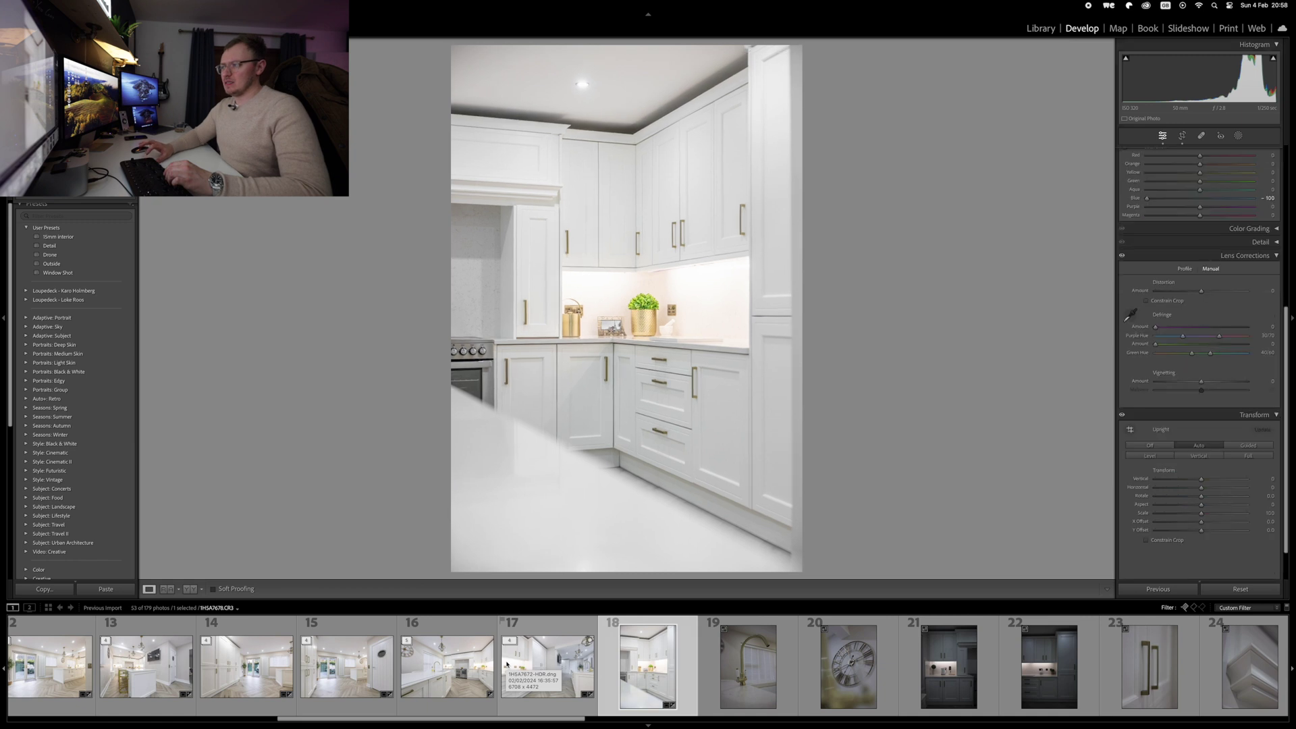
key("super+1")
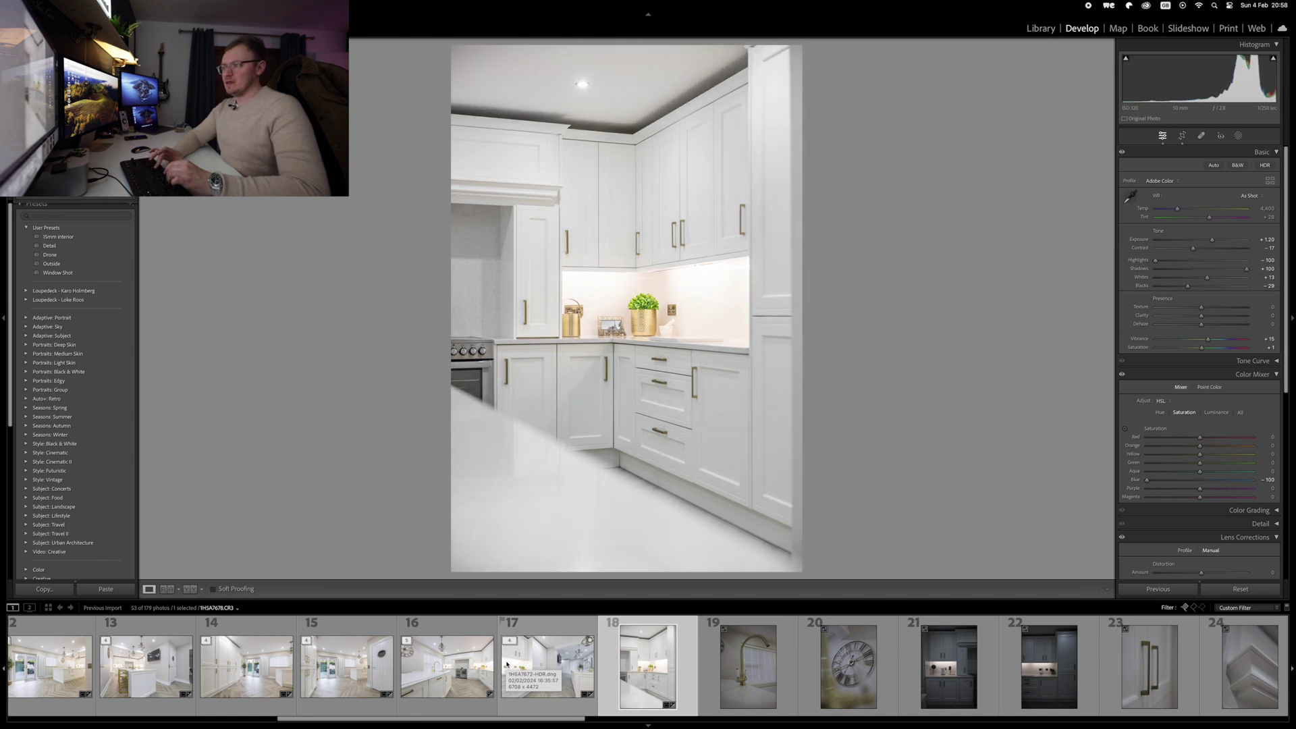
key("minus")
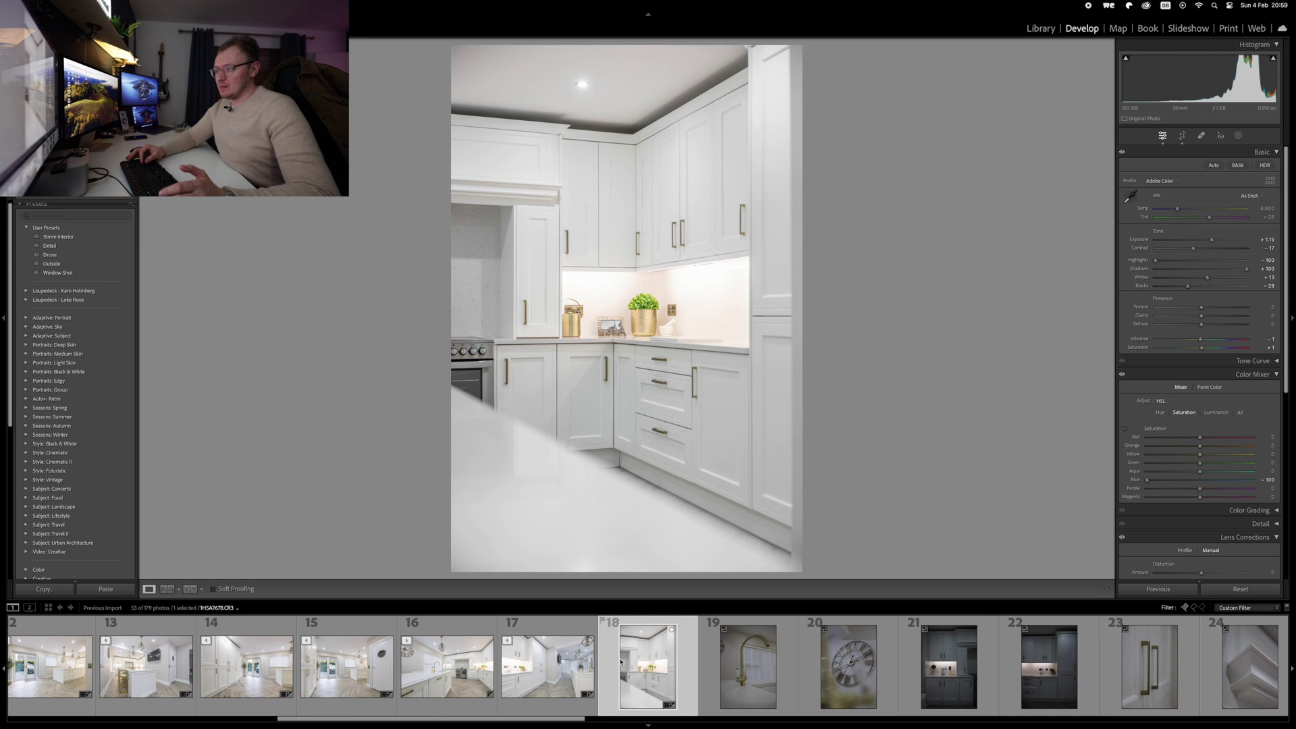
Paste the copied settings onto the tap, clock and kettle cabinet photos, numbers 19 to 21.
key("Right")
key("Right")
key("Right")
key("super+shift+v")
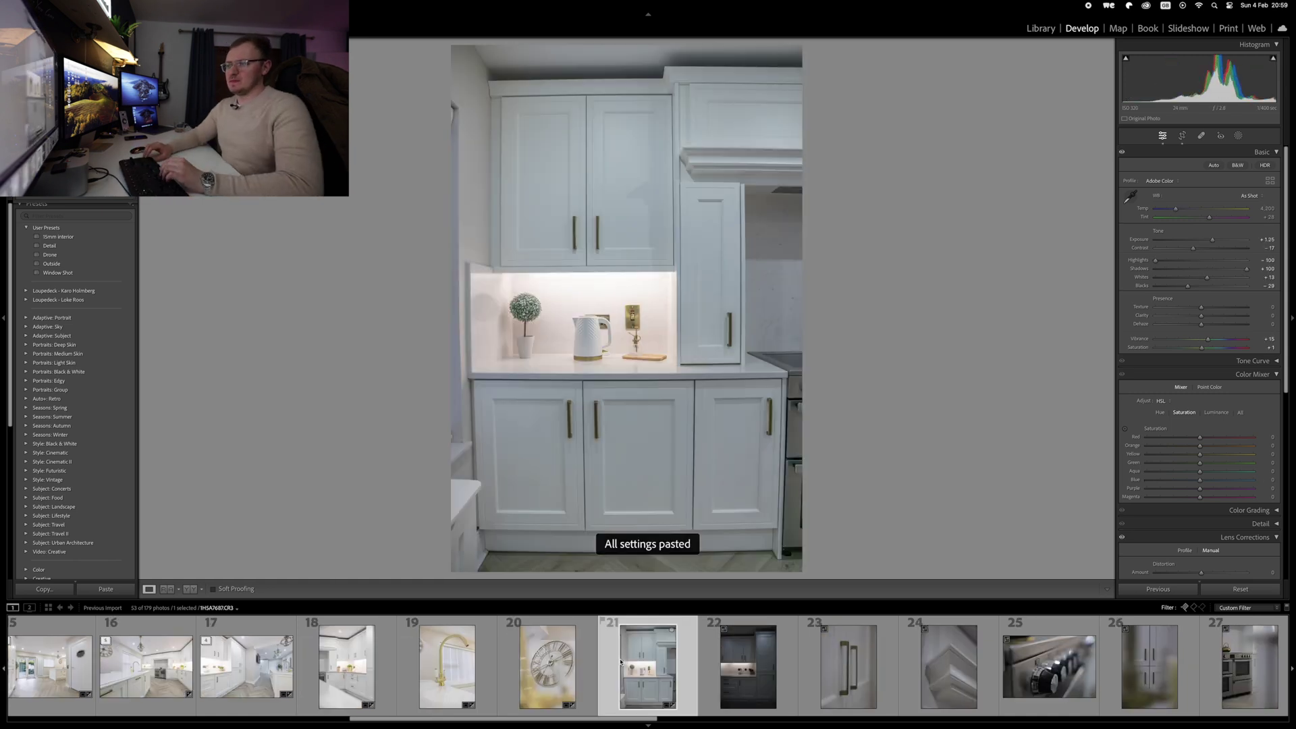
key("super+7")
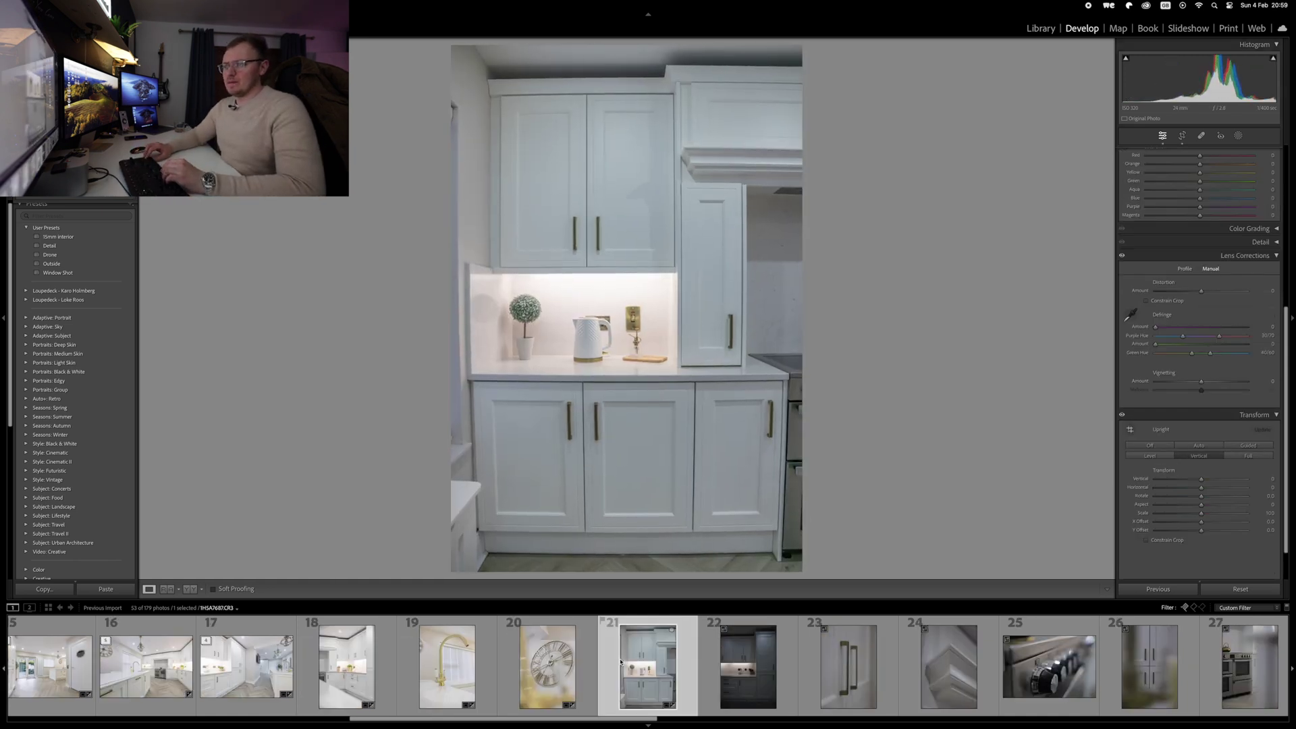
key("x")
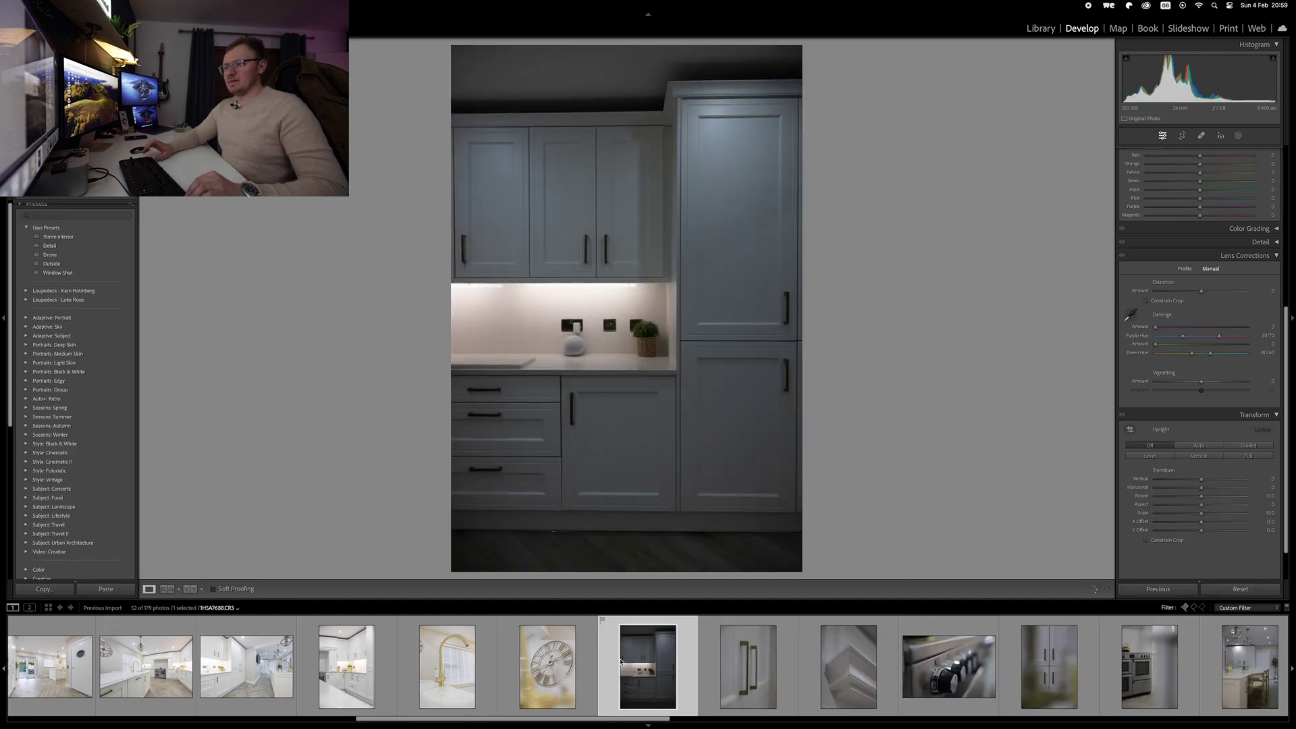
key("Left")
key("Right")
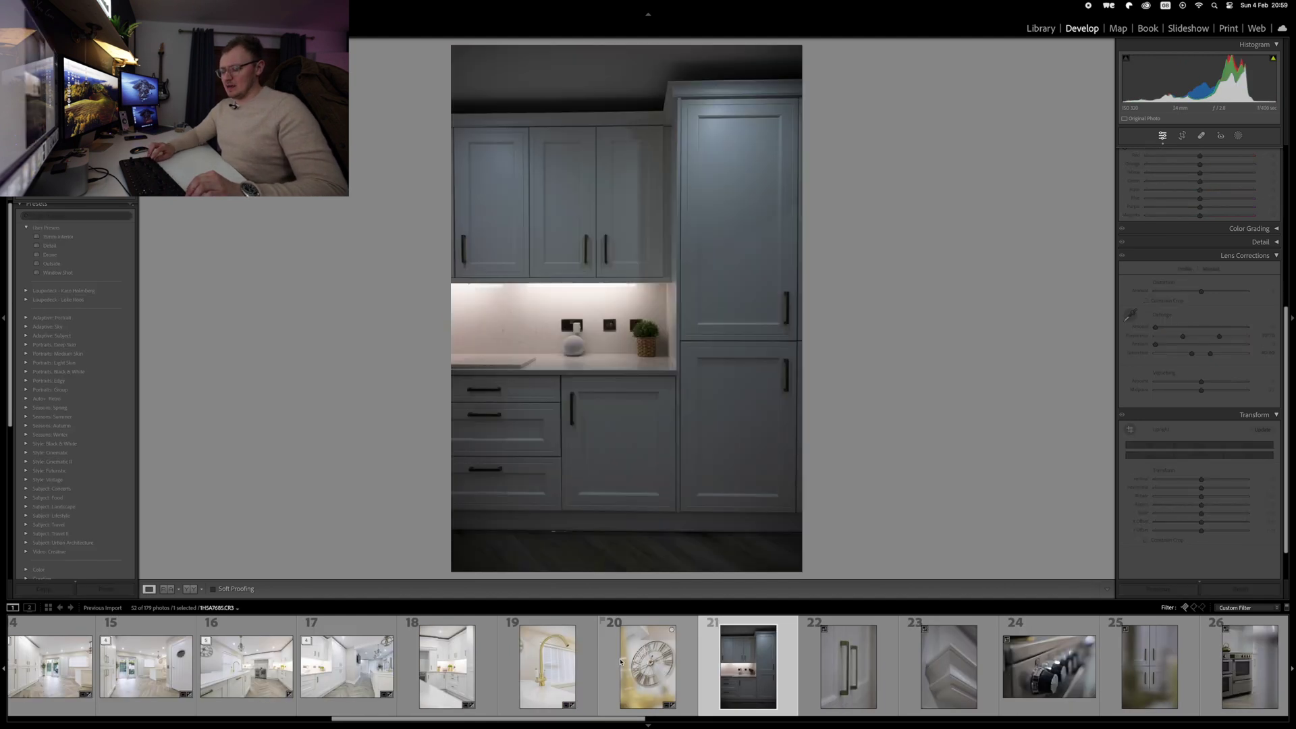
key("Left")
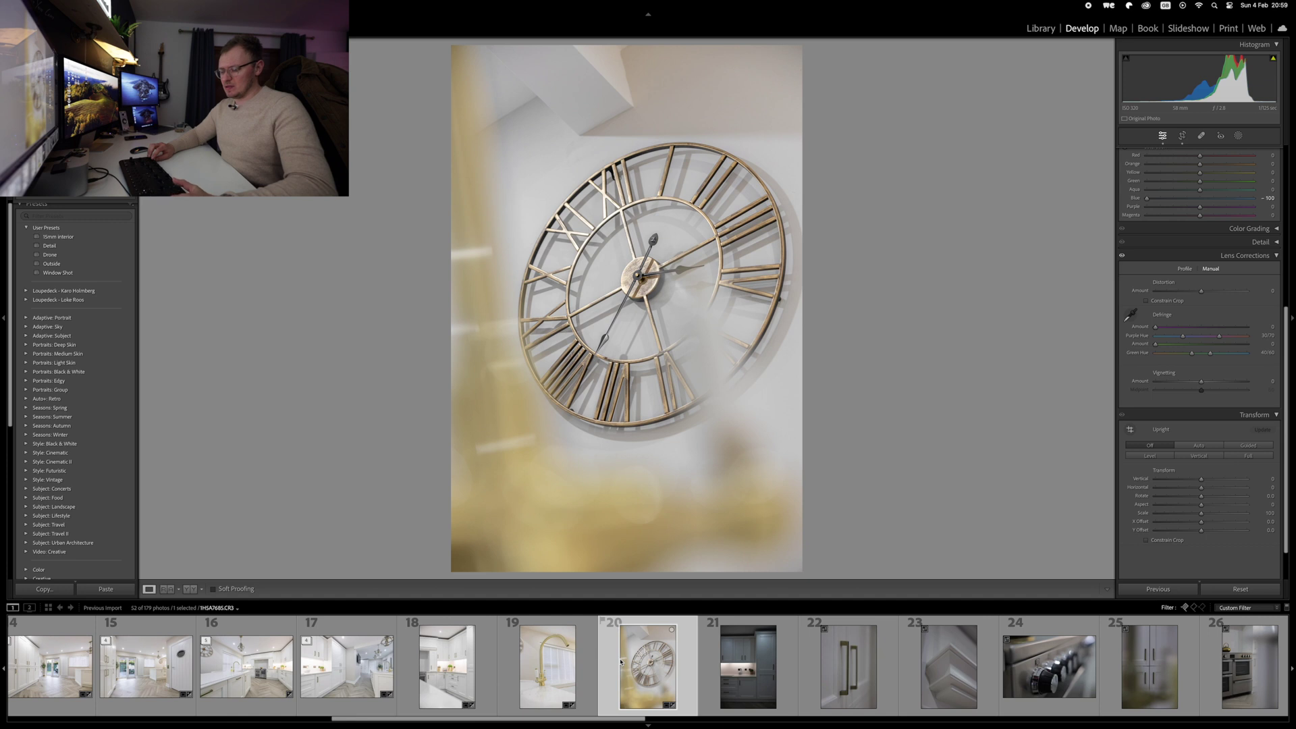
key("super+z")
key("super+z")
key("super+z")
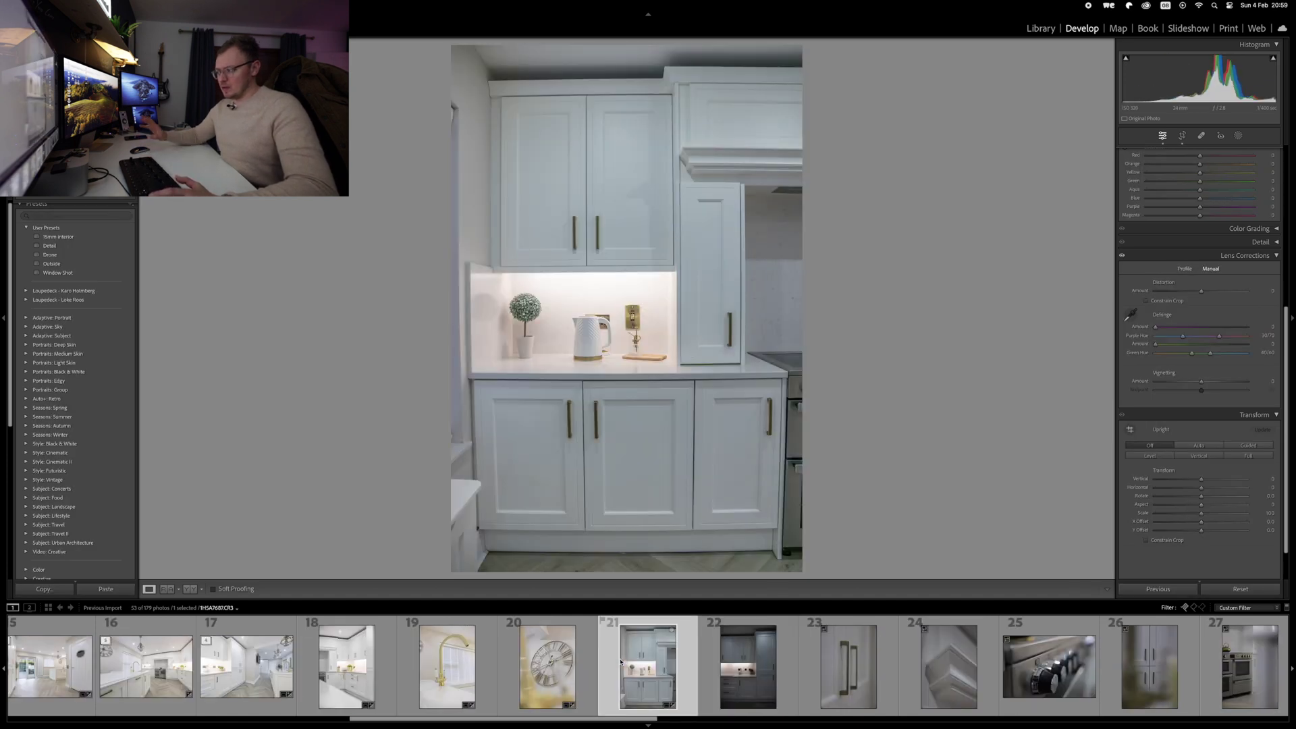
Set the manual lens distortion of photo 21 to +12 and constrain the crop to the image.
scroll(1206, 354, "up", 3)
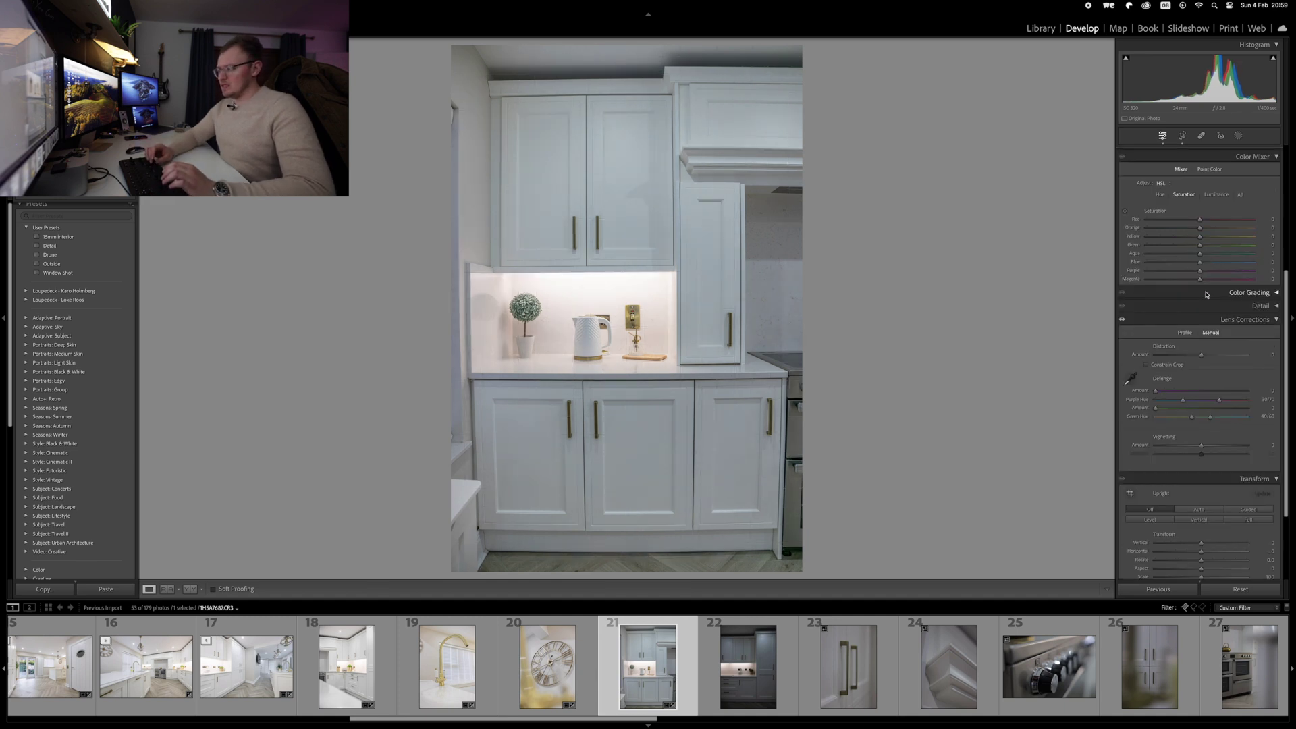
scroll(1198, 351, "up", 1)
mouse_move(1201, 374)
left_mouse_down()
mouse_move(1179, 373)
mouse_move(1207, 373)
left_mouse_up()
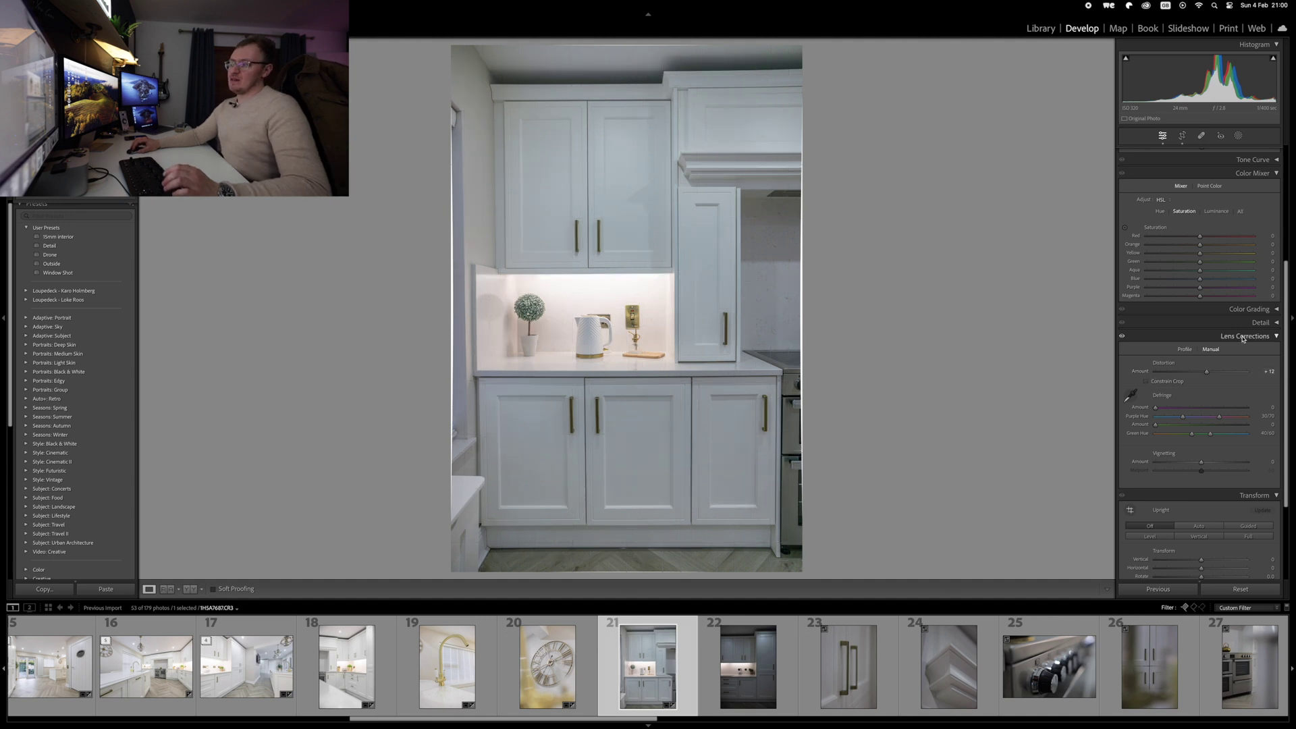
left_click(1141, 381)
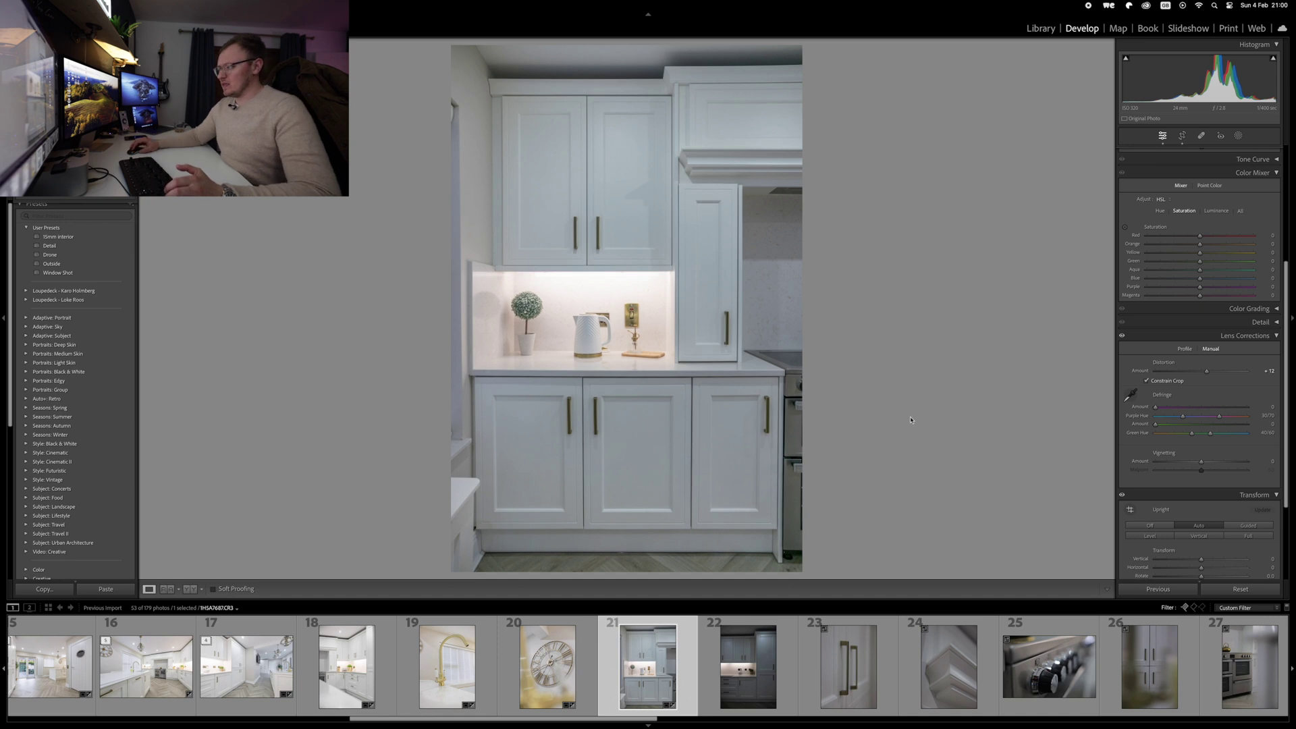
Straighten photo 21 with Guided Upright, placing horizontal guides along the plinth and cornice and vertical guides at the window and cabinet edge.
left_click(1129, 511)
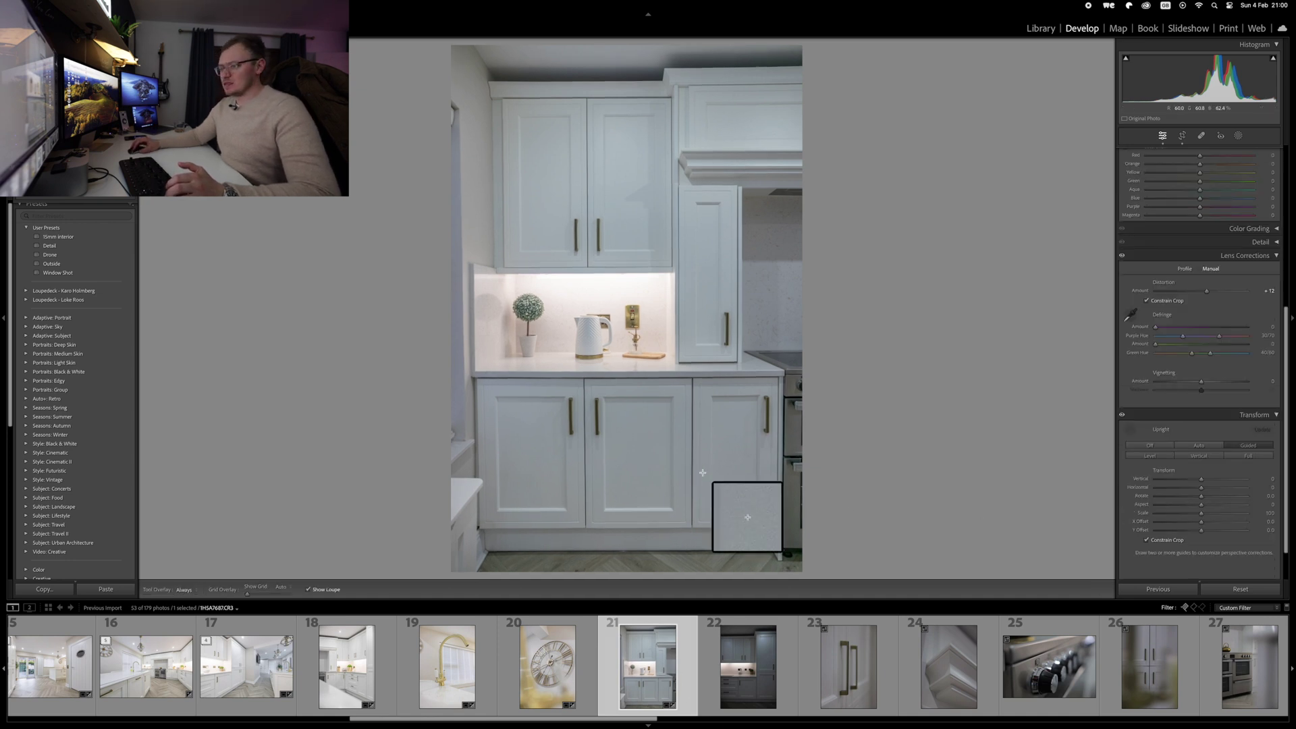
left_click_drag(491, 553, 854, 550)
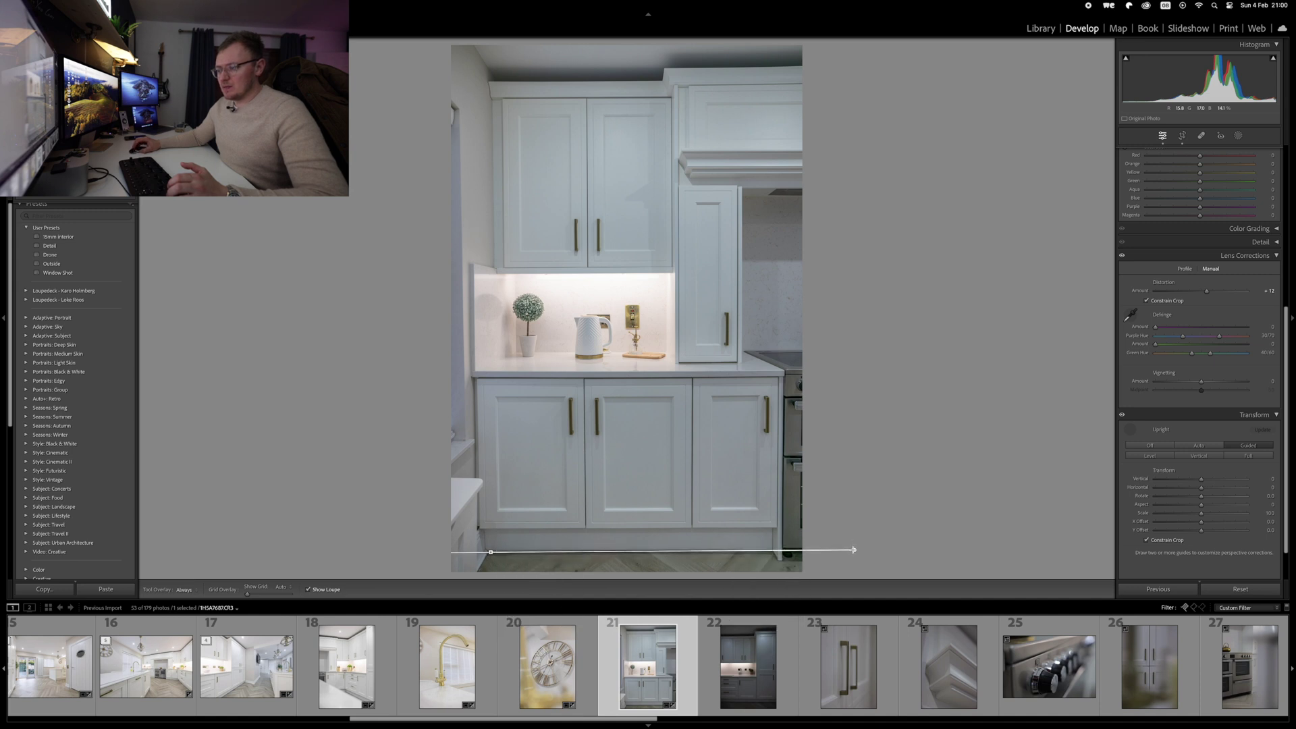
left_click_drag(488, 81, 790, 80)
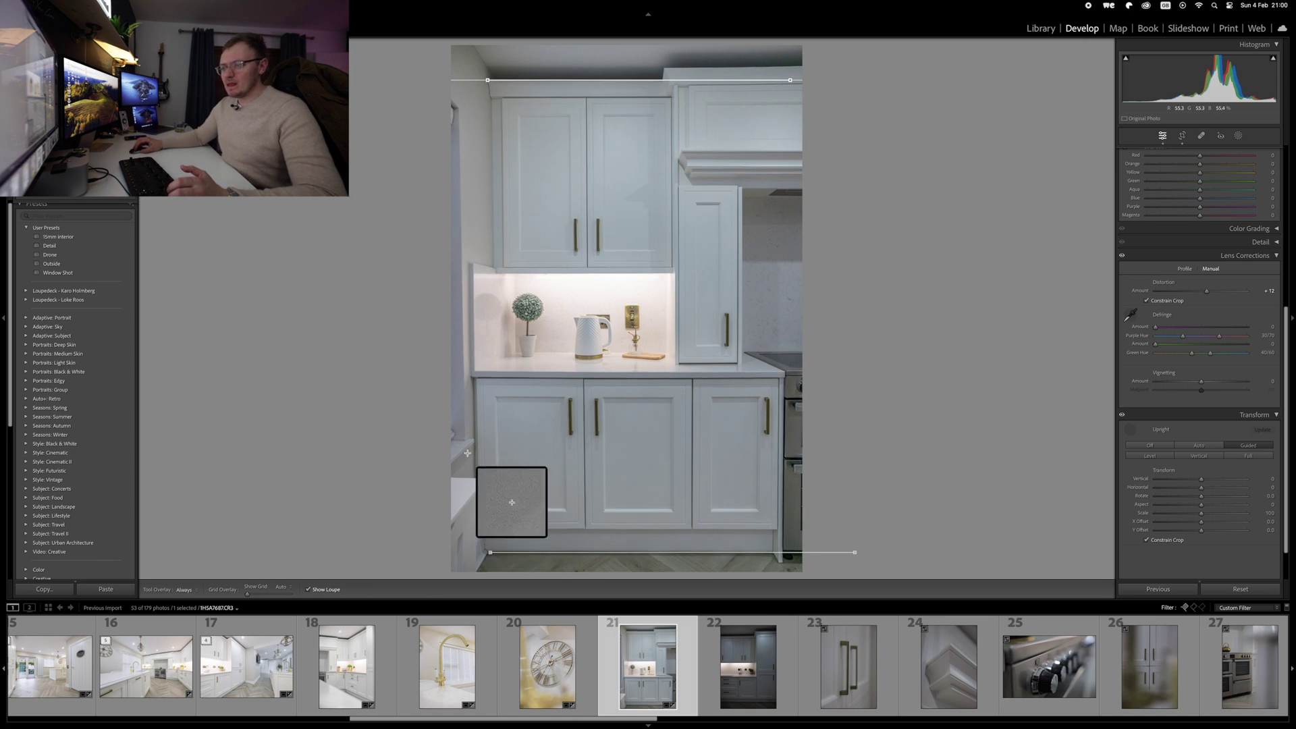
left_click_drag(465, 439, 457, 2)
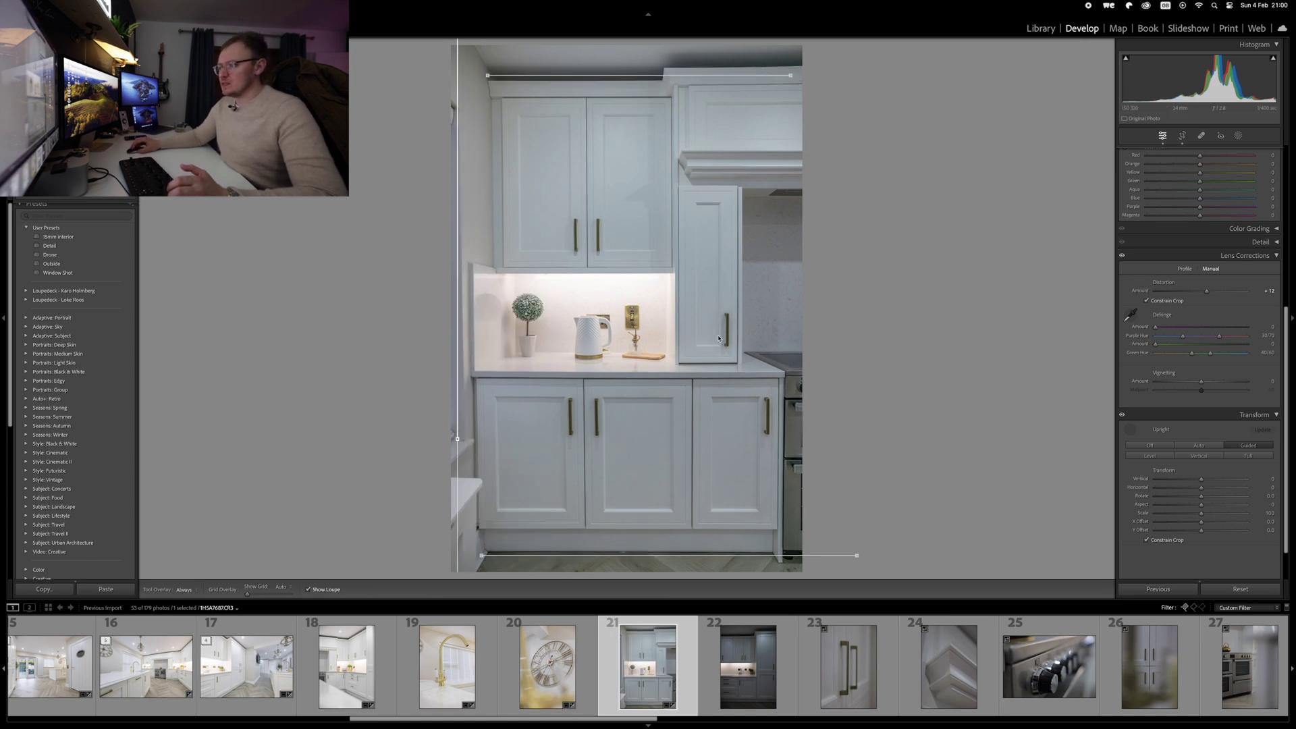
left_click_drag(783, 563, 783, 160)
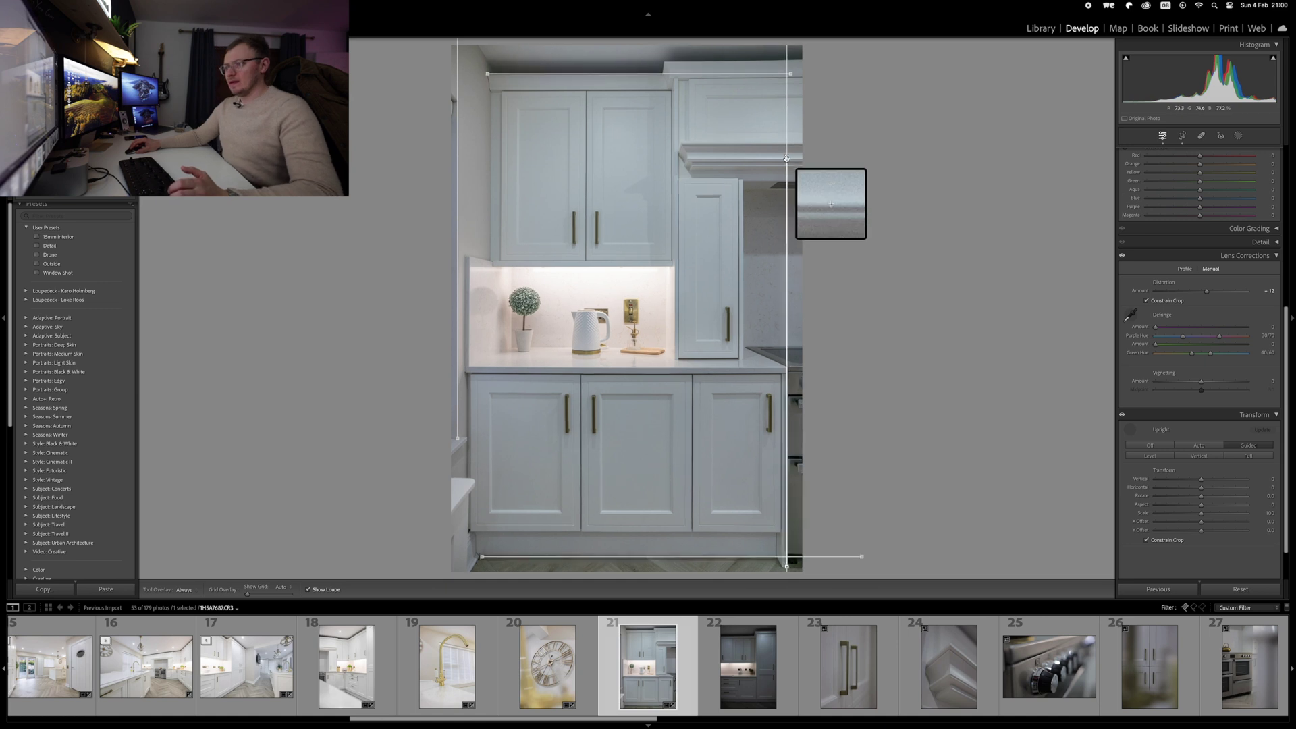
key("Return")
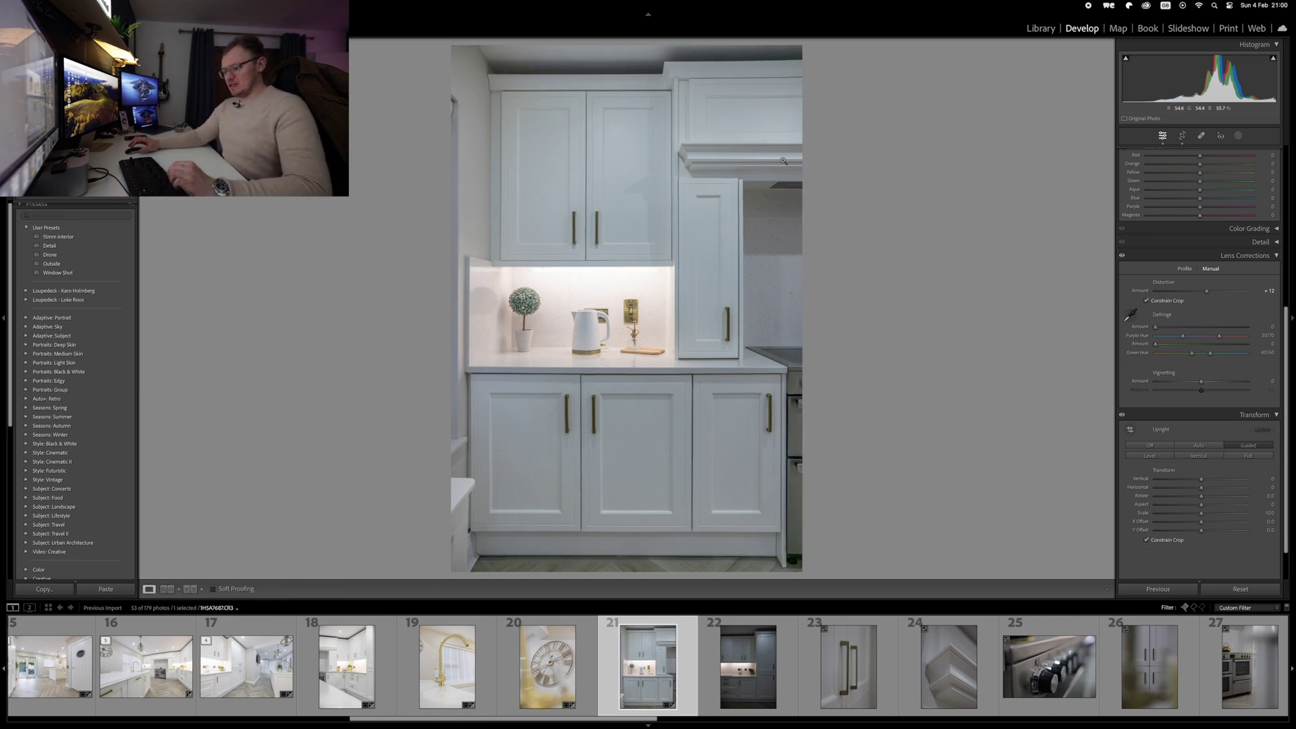
Set photo 21 to exposure +2.10, tint +33 and blue saturation −100, and reset its green saturation.
key("super+shift+v")
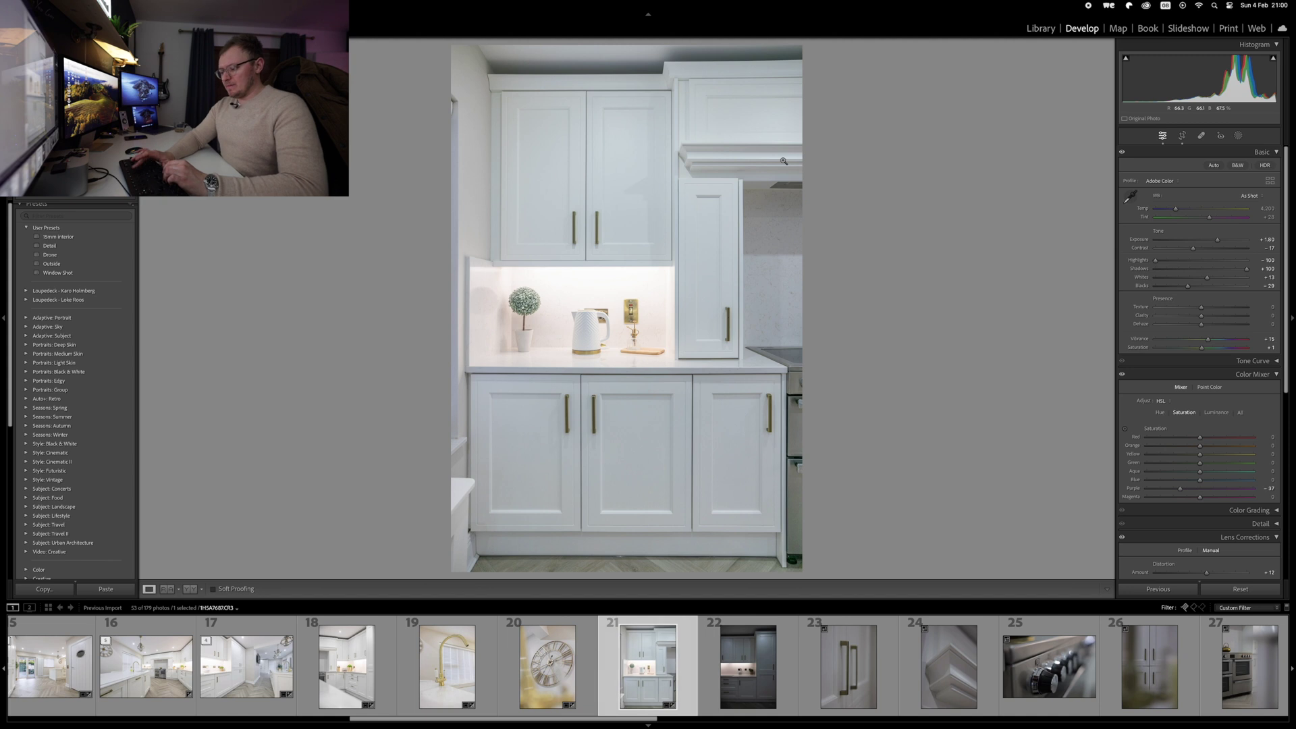
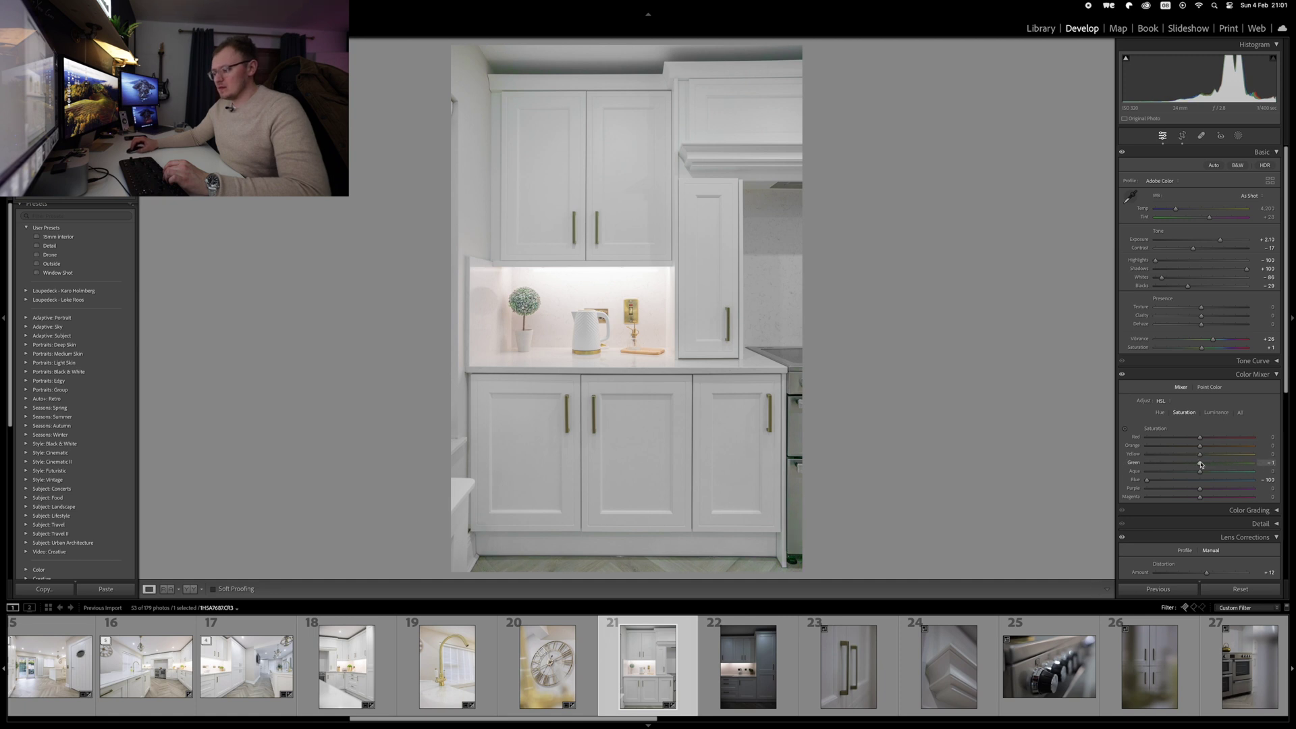
double_click(1201, 463)
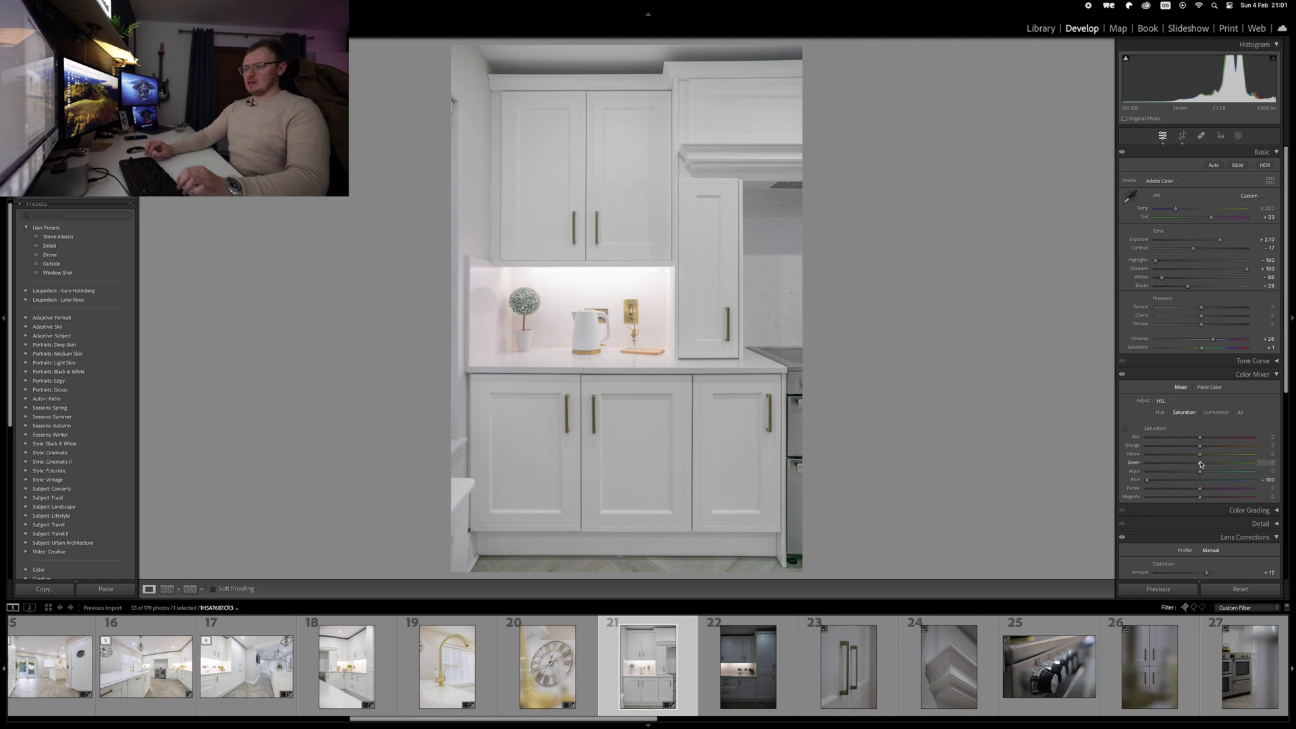
Undo the settings pasted onto photo 22, apply the interior user preset instead and copy all its settings.
key("Right")
key("super+shift+v")
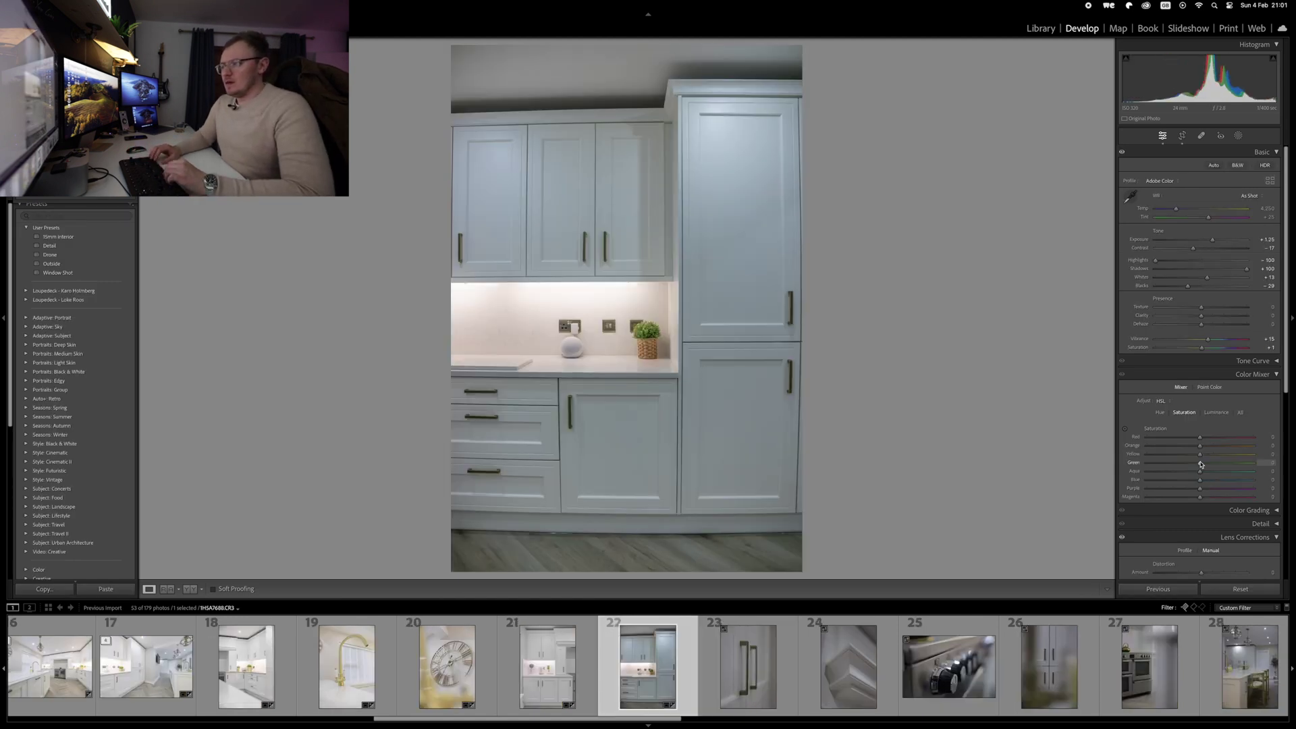
key("super+z")
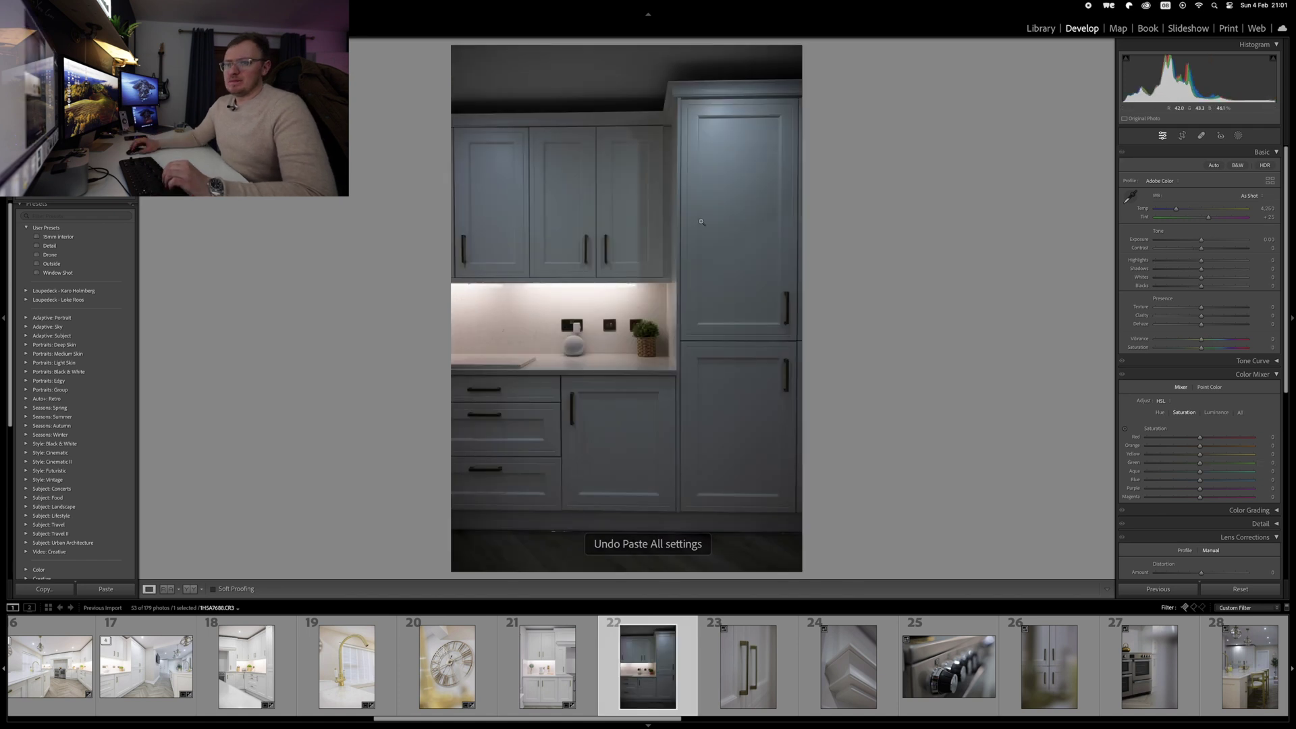
left_click(69, 241)
key("super+shift+c")
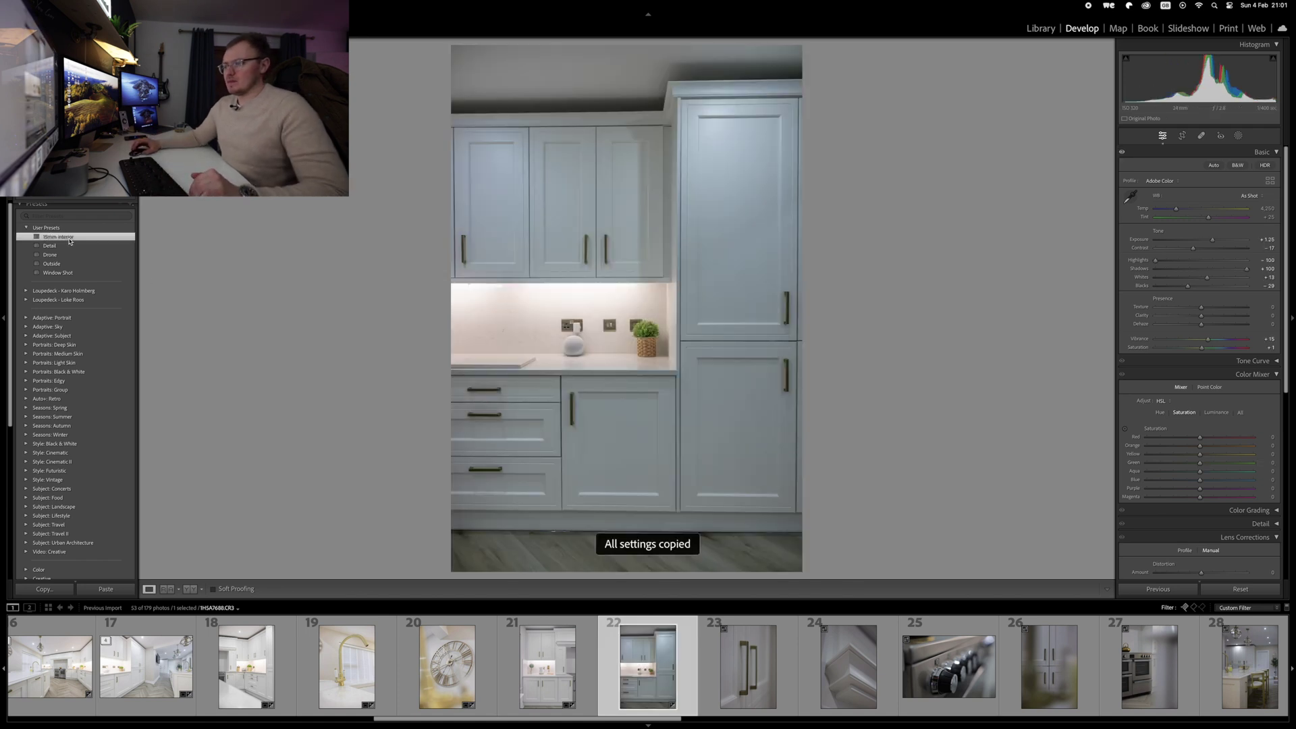
Raise the exposure of photo 22 to +2.05 and reduce its blue saturation to −100.
key("equal")
key("equal")
key("equal")
key("equal")
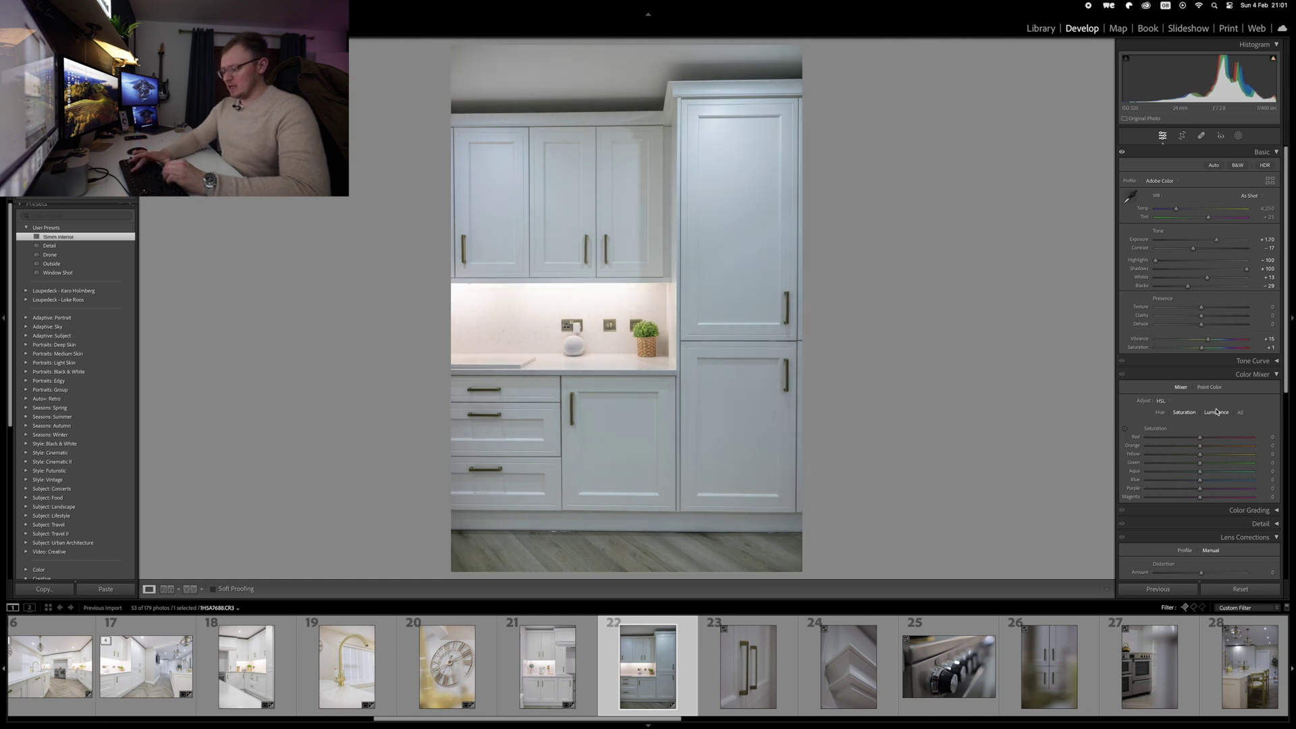
key("minus")
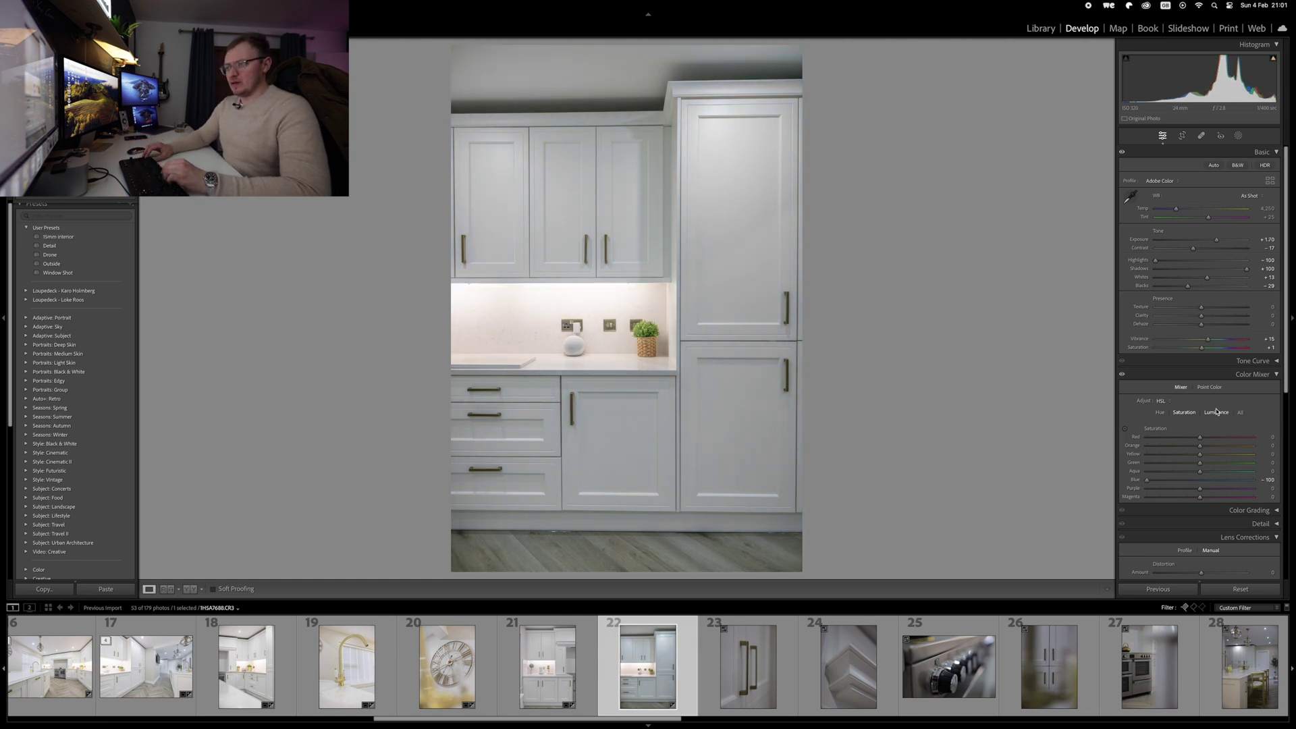
scroll(1216, 412, "down", 5)
scroll(1217, 411, "up", 5)
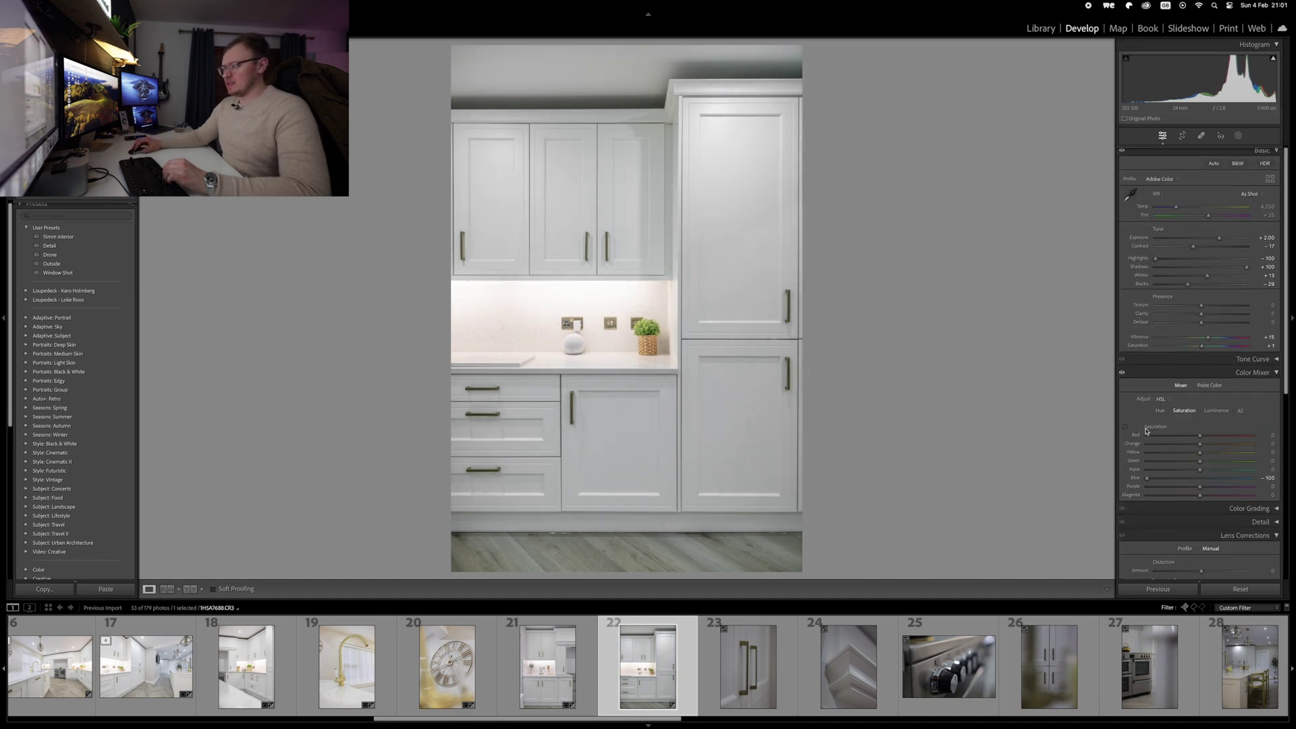
Straighten photo 22 with Guided Upright, placing horizontal guides along the plinth and cornice and vertical guides along both outer cabinet edges.
scroll(1146, 431, "down", 5)
left_click(1131, 413)
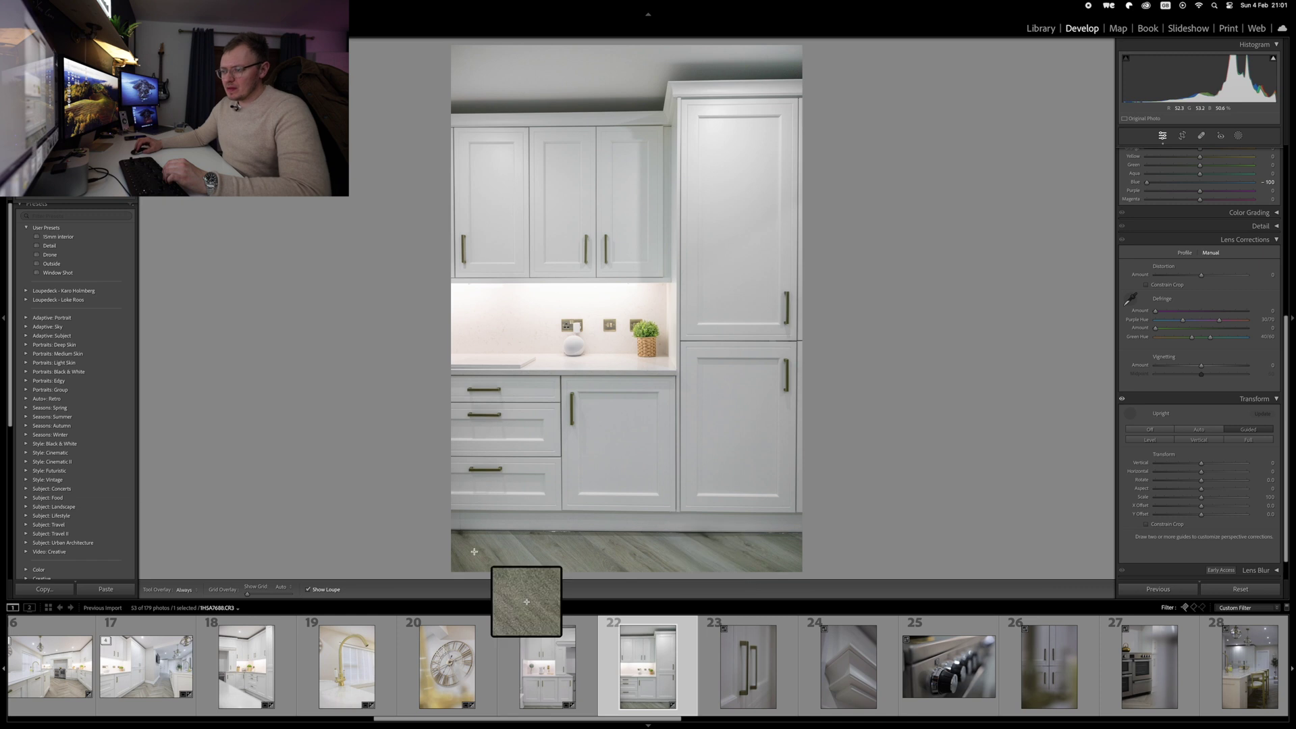
mouse_move(452, 529)
left_mouse_down()
mouse_move(1081, 548)
mouse_move(1076, 534)
left_mouse_up()
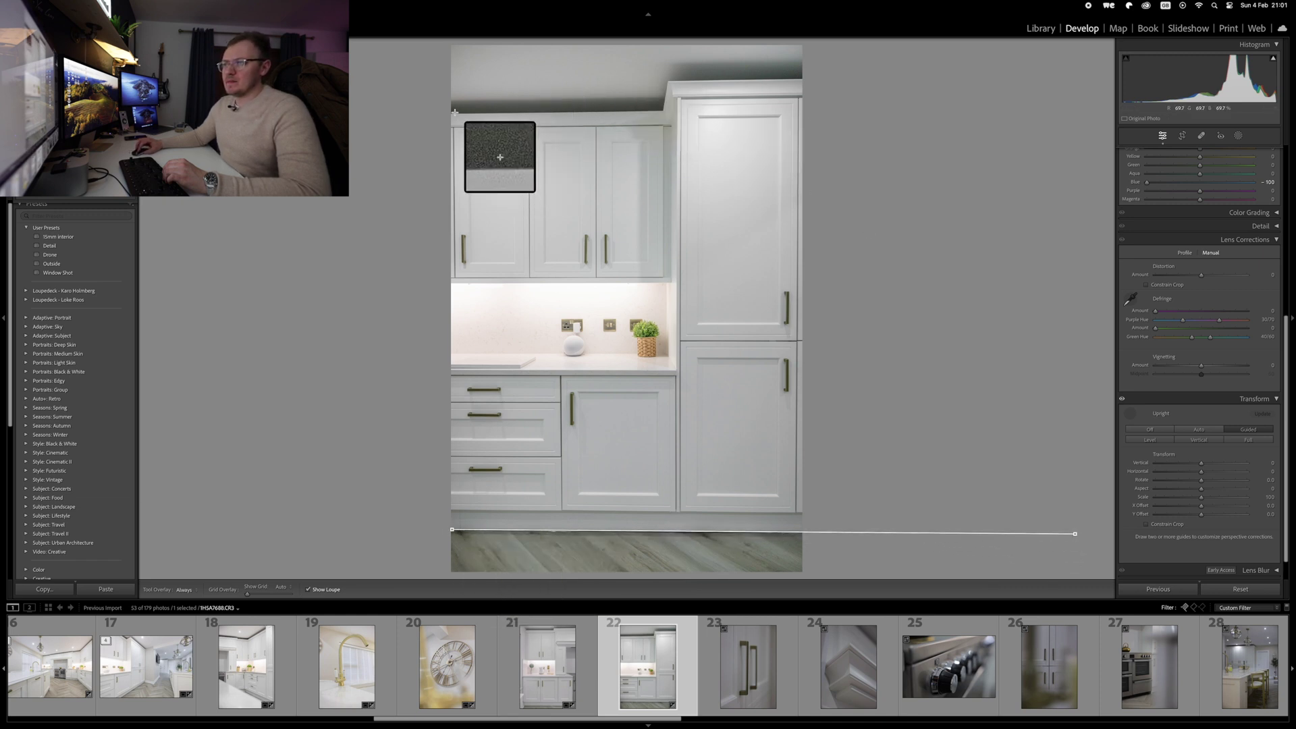
left_click_drag(454, 112, 740, 109)
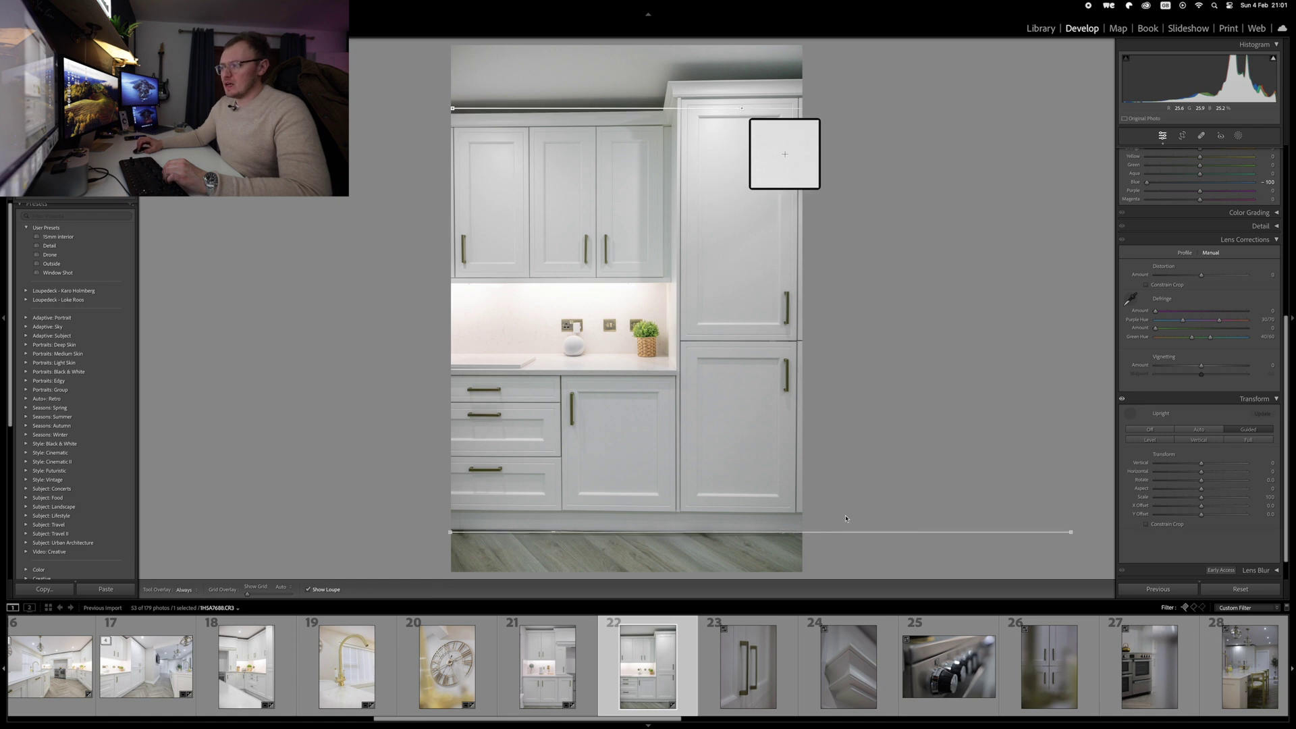
left_click_drag(798, 510, 806, 2)
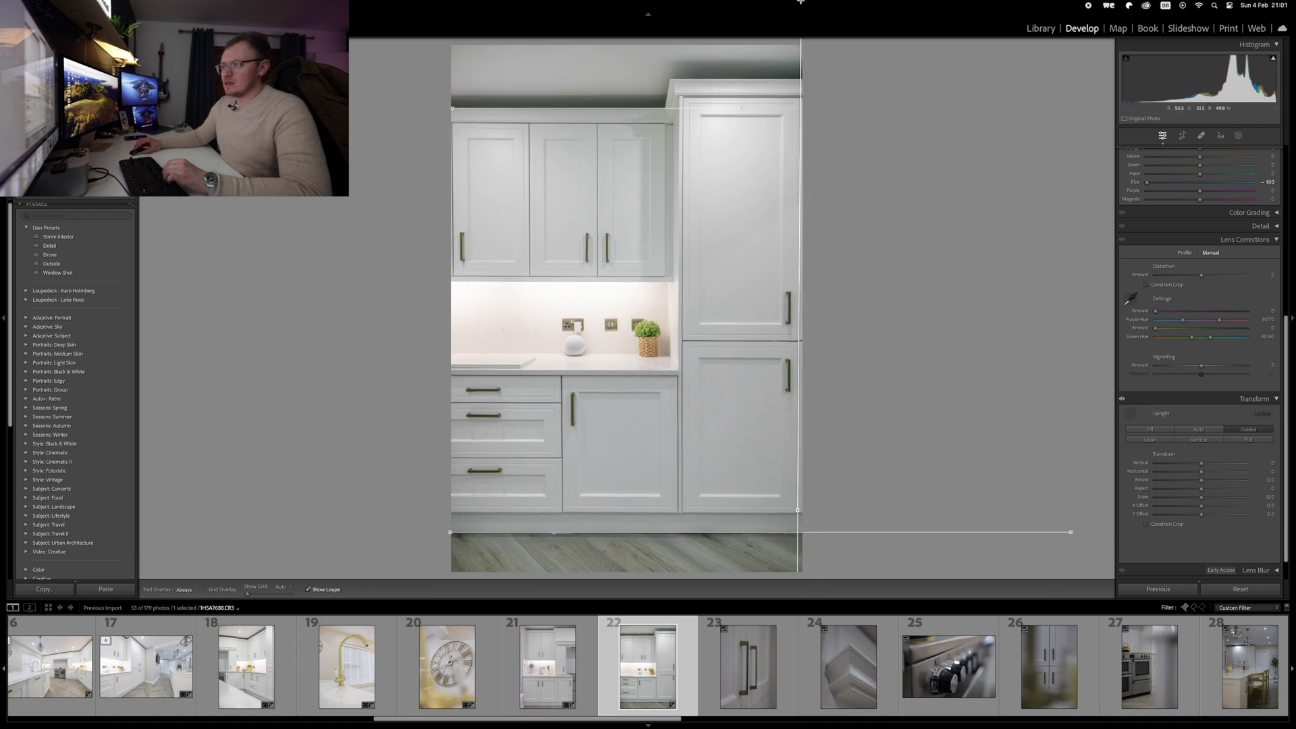
mouse_move(451, 273)
left_mouse_down()
mouse_move(469, 135)
mouse_move(450, 8)
left_mouse_up()
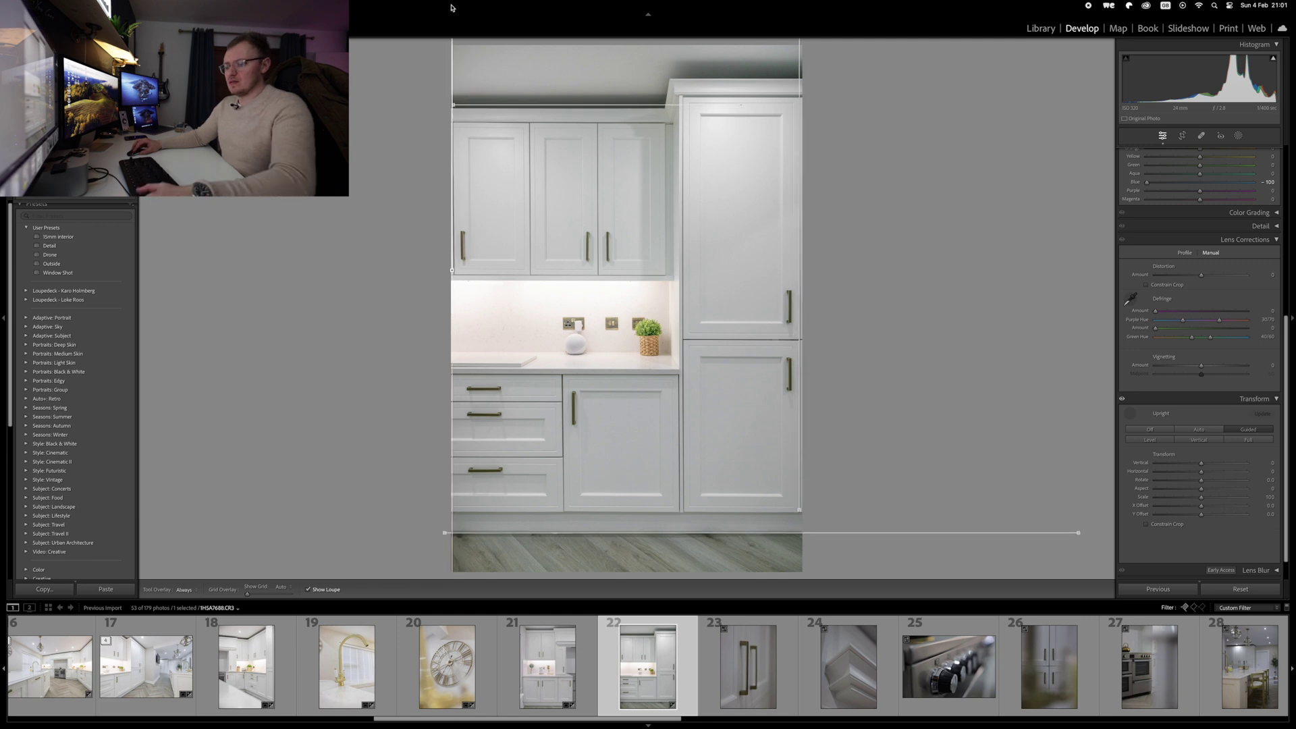
Set photo 22 to exposure +2.45 and whites −100.
key("equal")
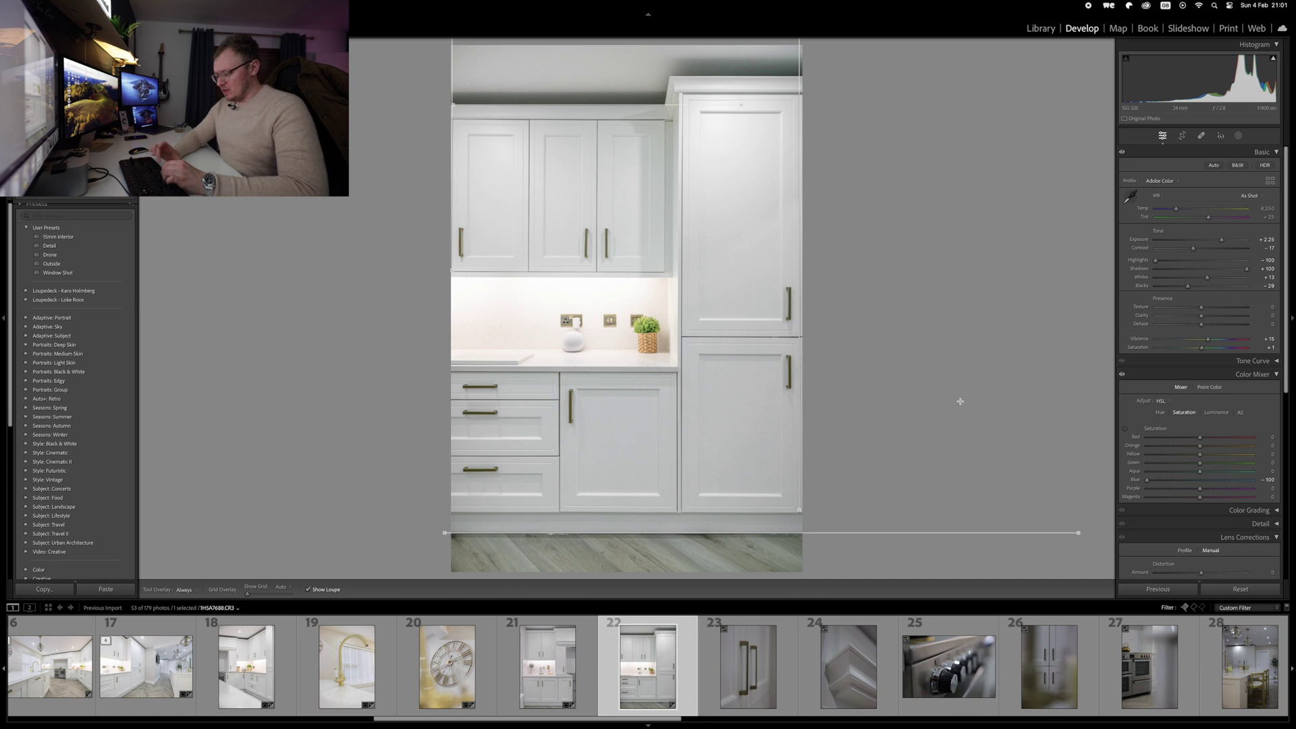
key("minus")
key("equal")
key("equal")
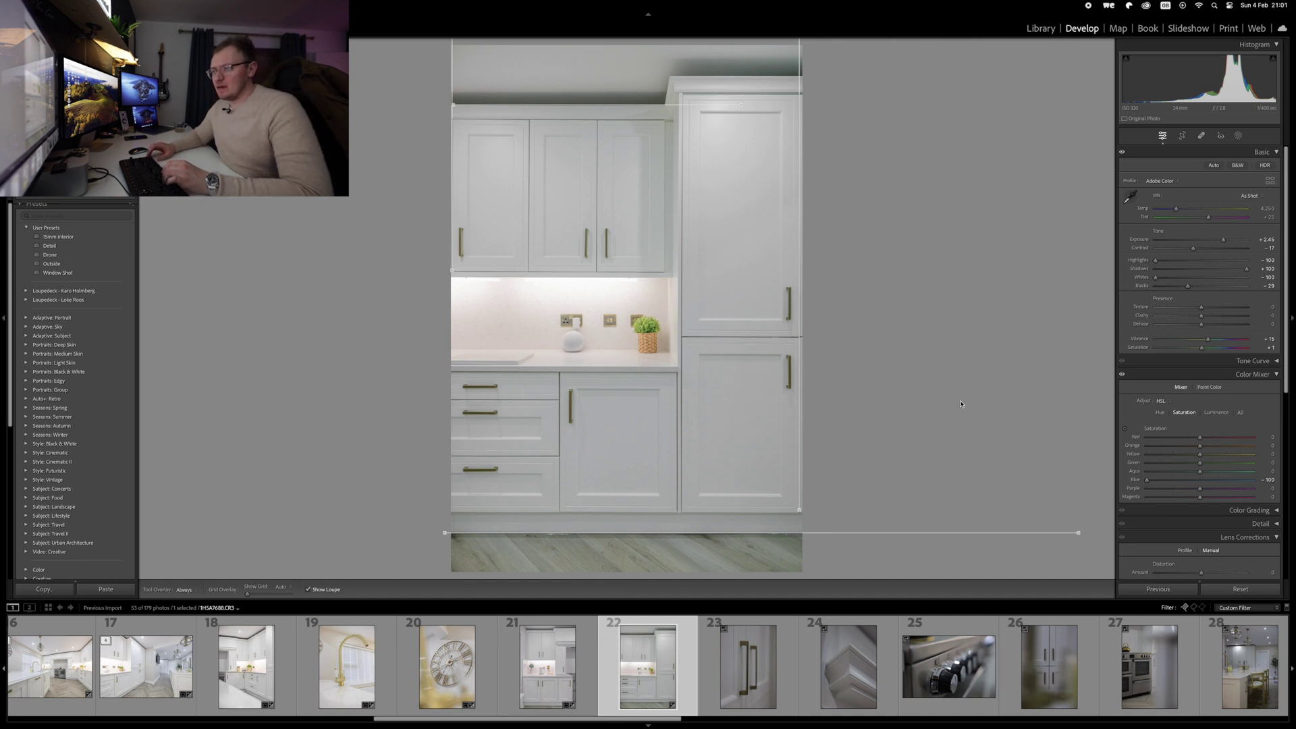
Paste the copied interior settings onto photo 23 of the brass handles and lower its exposure to +0.60.
key("Right")
key("super+shift+v")
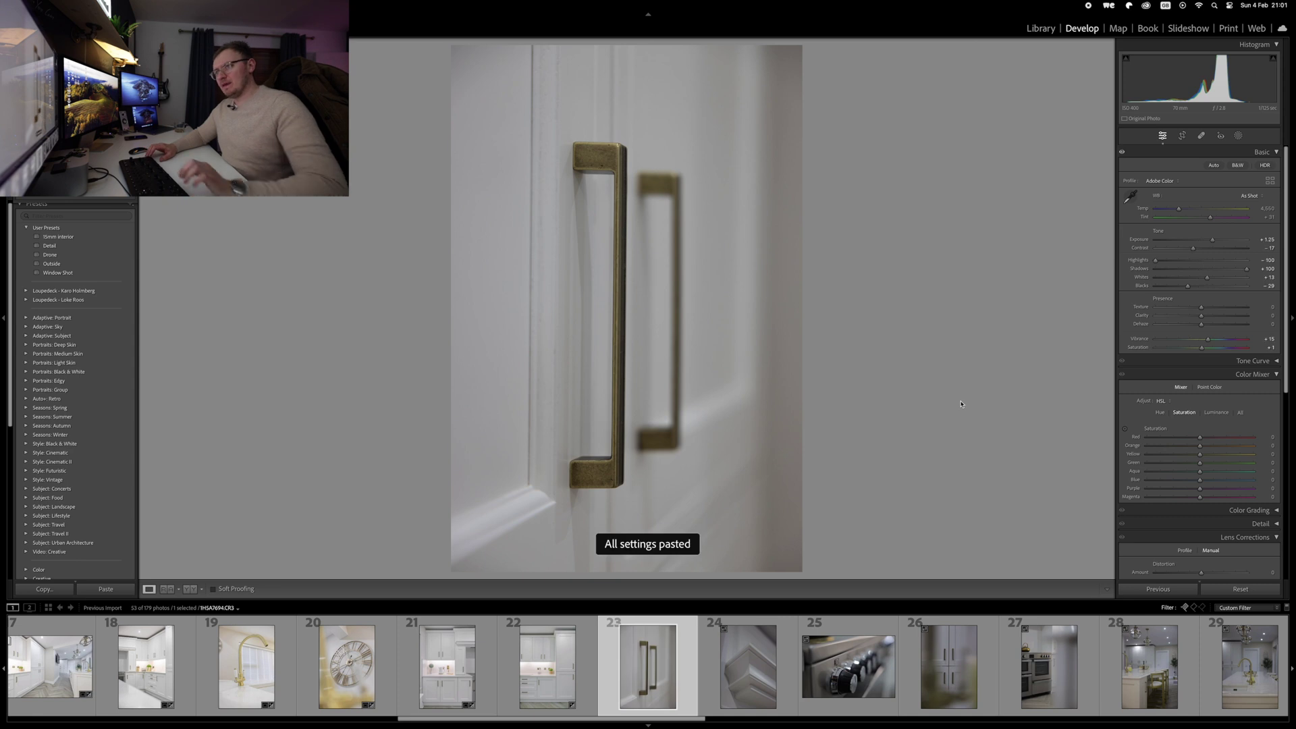
key("minus")
key("minus")
key("minus")
key("minus")
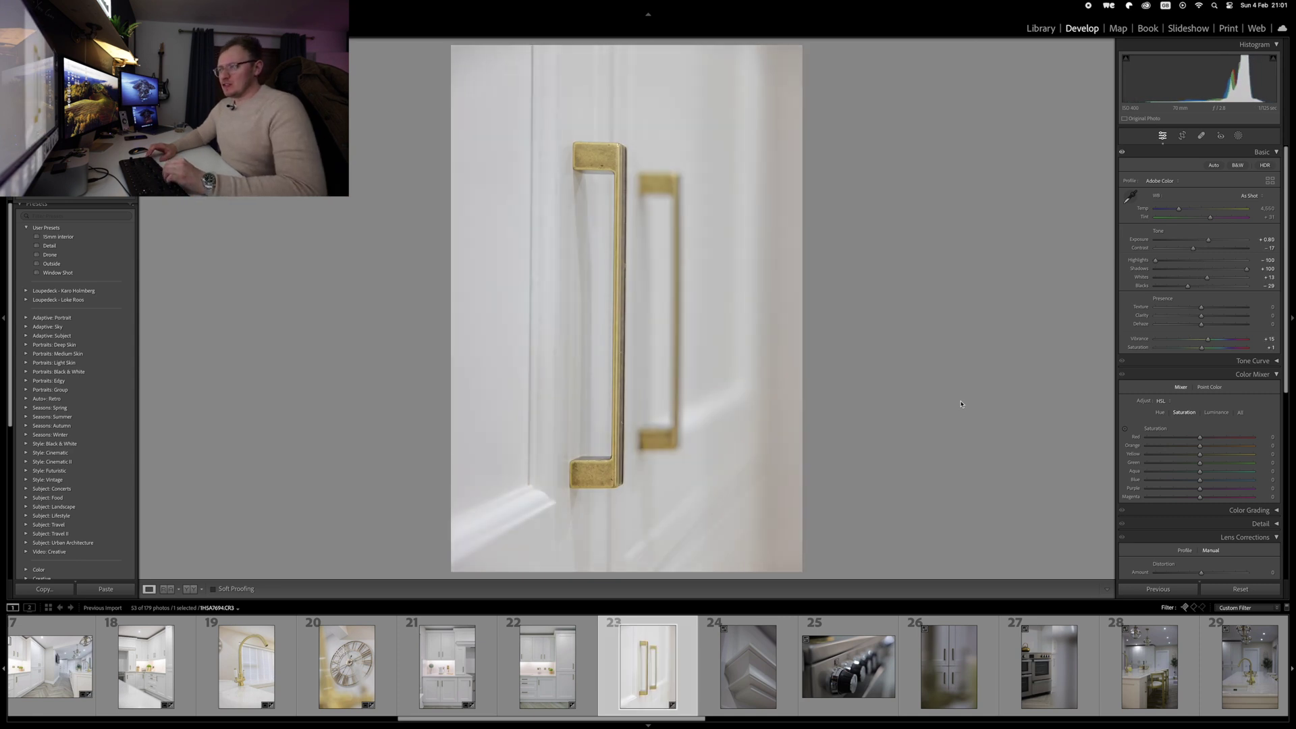
key("minus")
key("minus")
key("minus")
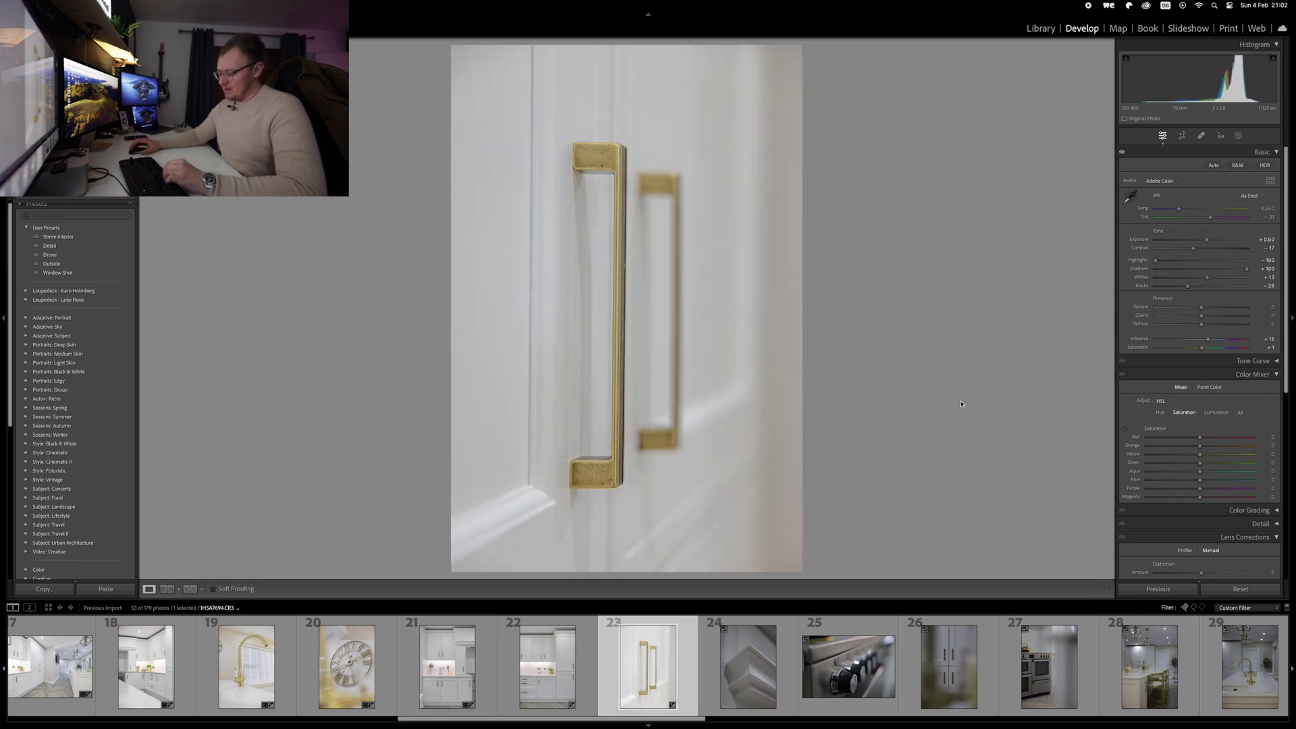
Warm the temperature of photo 23 to 4,737 and slightly reduce its blue saturation.
key("minus")
key("minus")
key("plus")
key("plus")
key("plus")
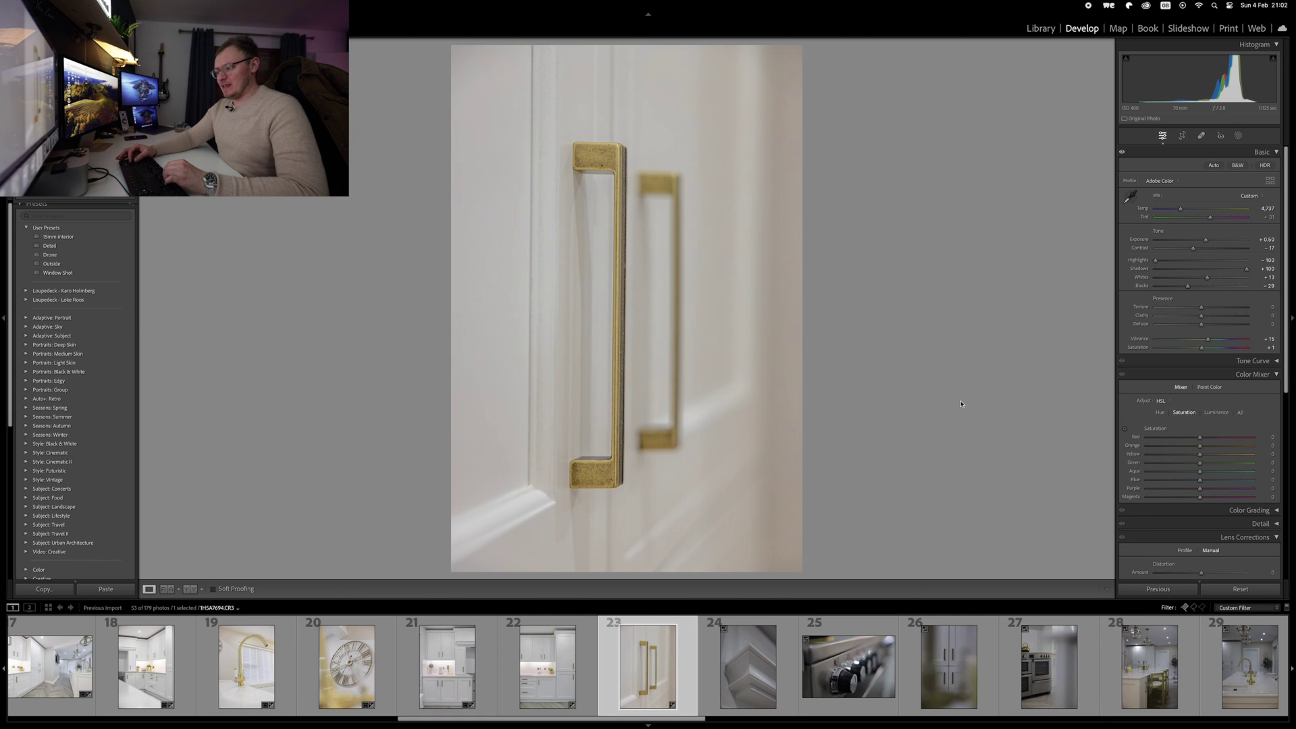
Brighten the corners of photo 23 with lens vignetting +27 and apply Auto Upright.
scroll(1248, 419, "down", 10)
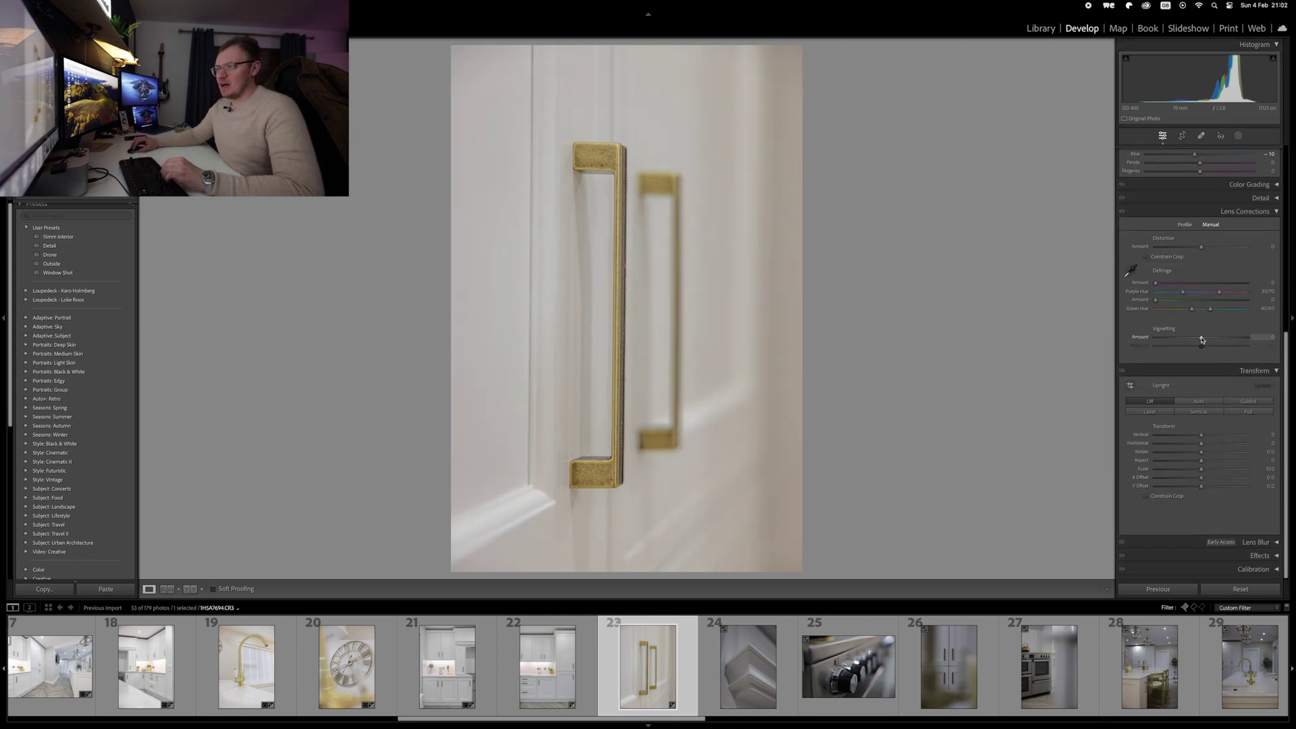
left_click_drag(1202, 338, 1212, 339)
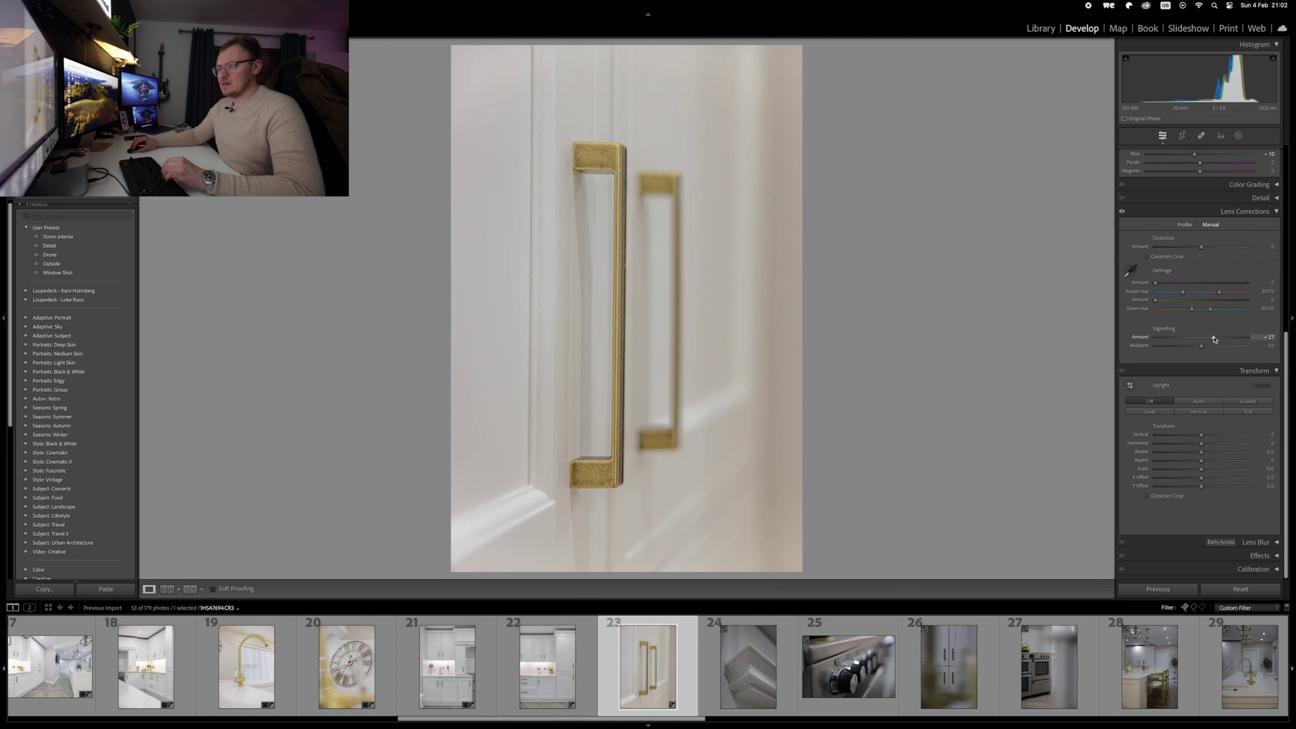
scroll(1214, 340, "up", 8)
key("ctrl+Tab")
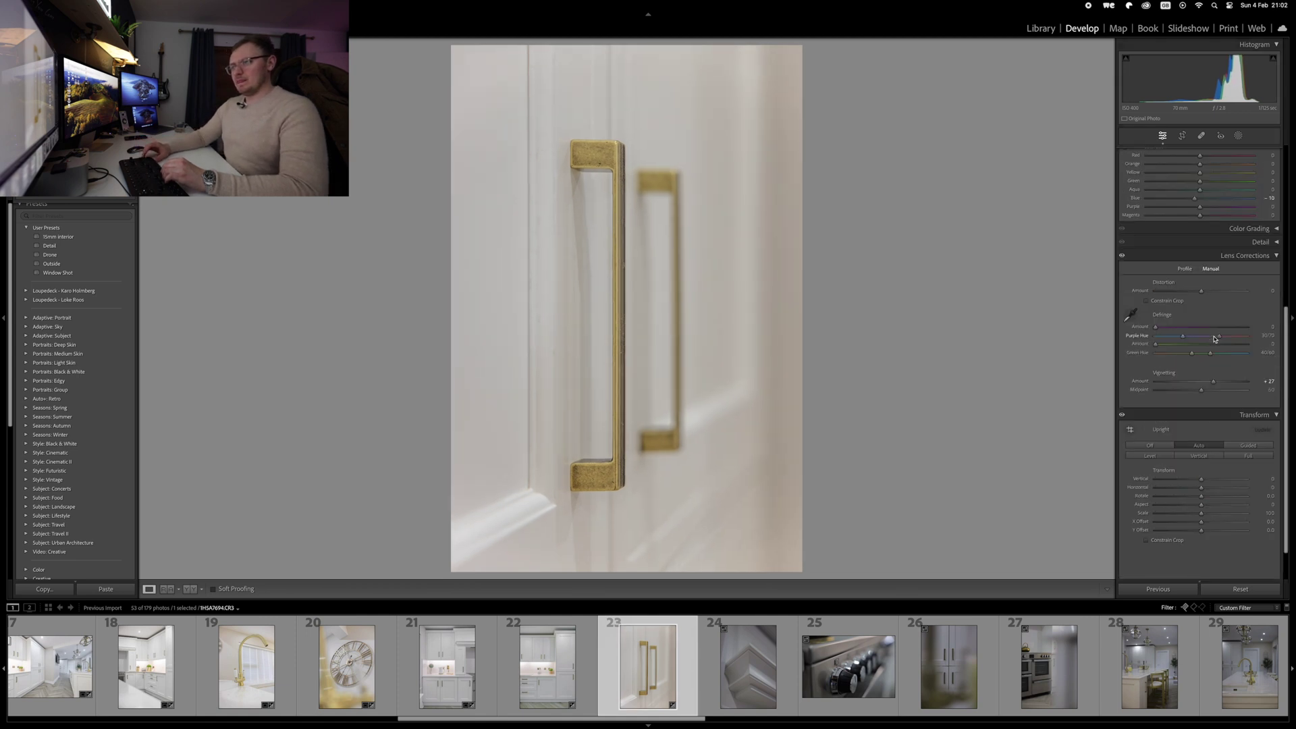
Try the pasted interior settings on photo 24 with lens vignetting +22, and copy the resulting settings.
key("Right")
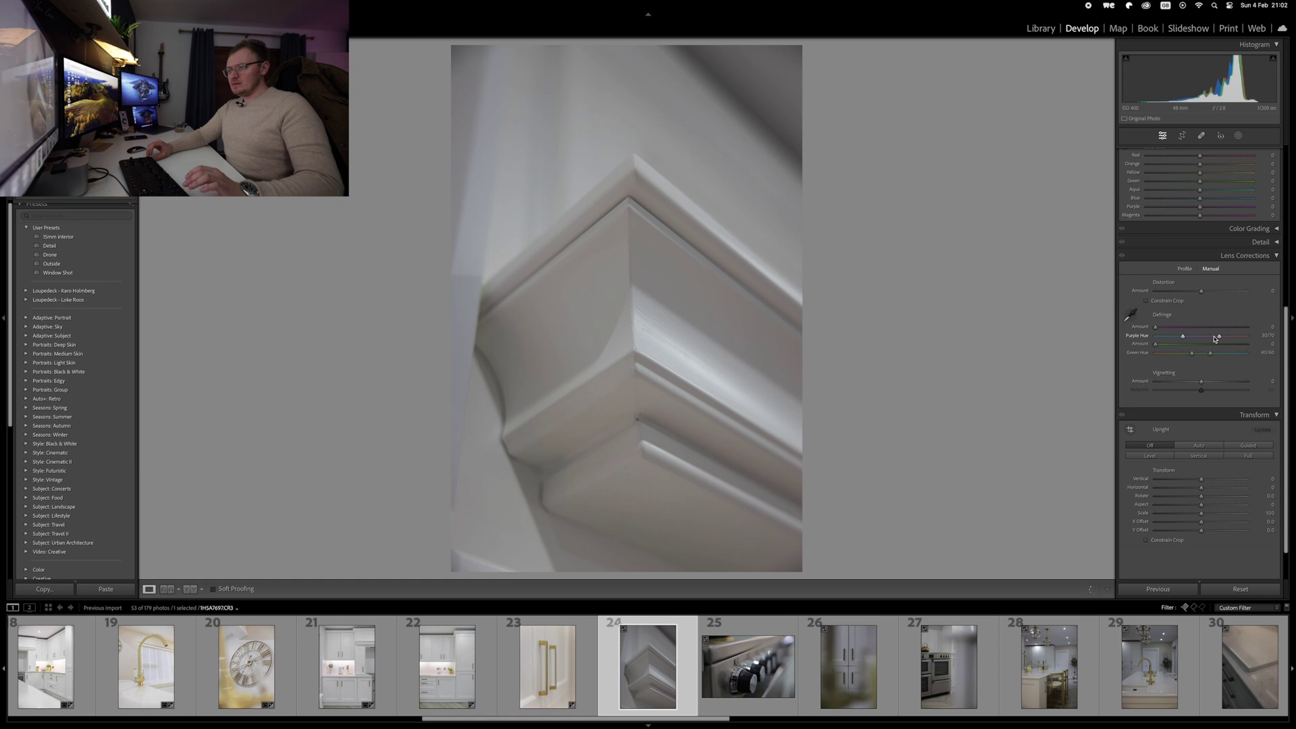
key("super+shift+v")
scroll(1216, 339, "up", 5)
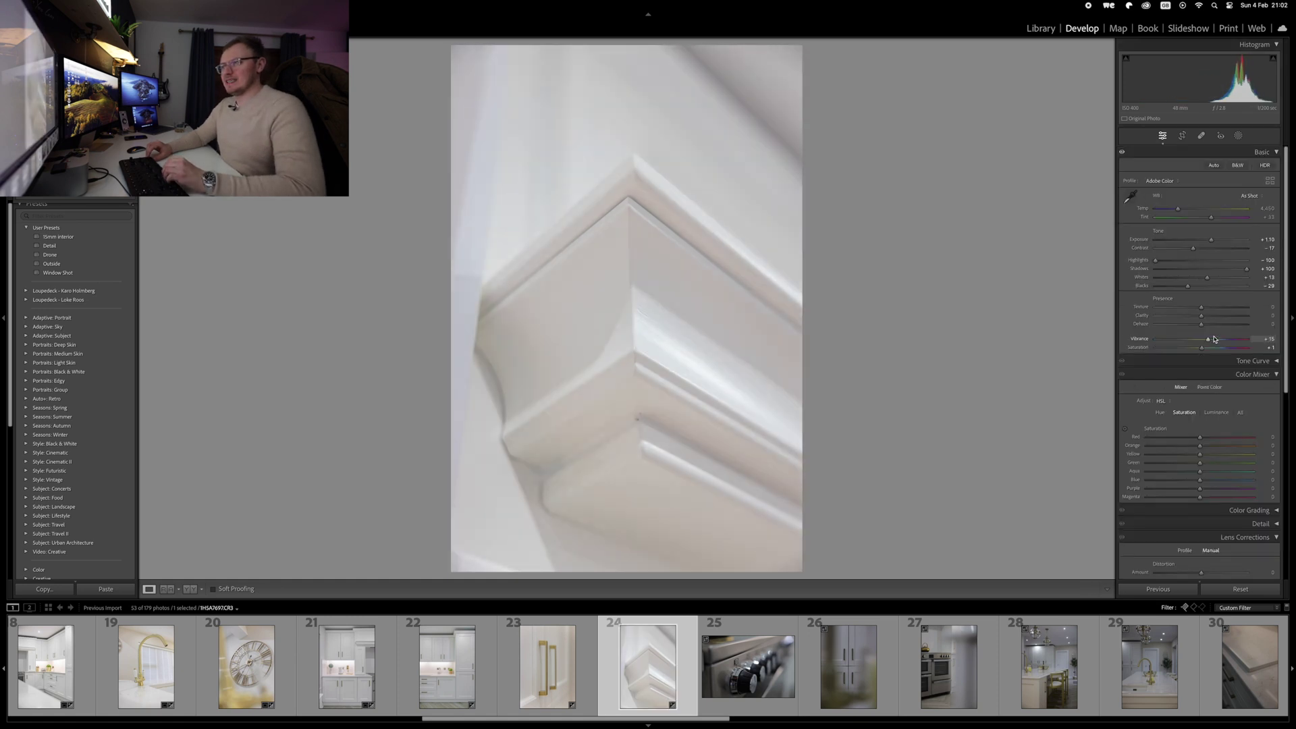
scroll(1226, 370, "down", 5)
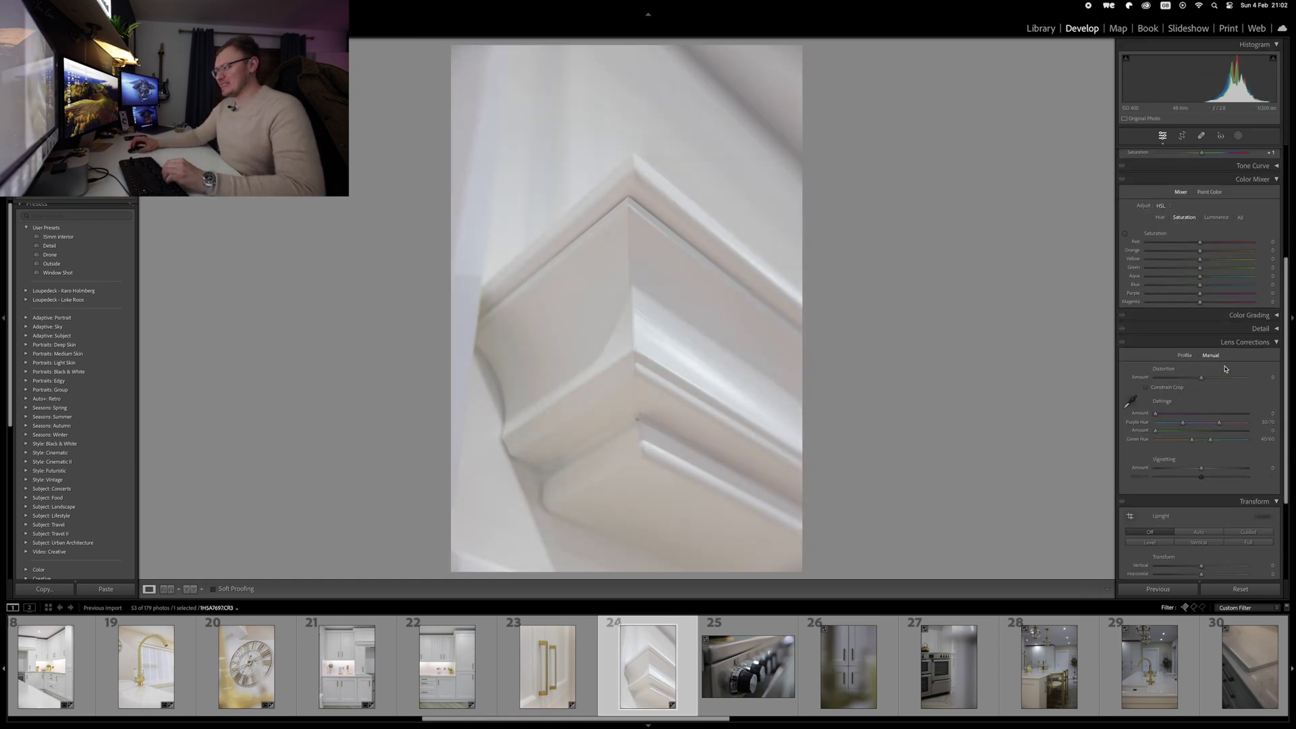
left_click_drag(1201, 468, 1212, 471)
key("super+c")
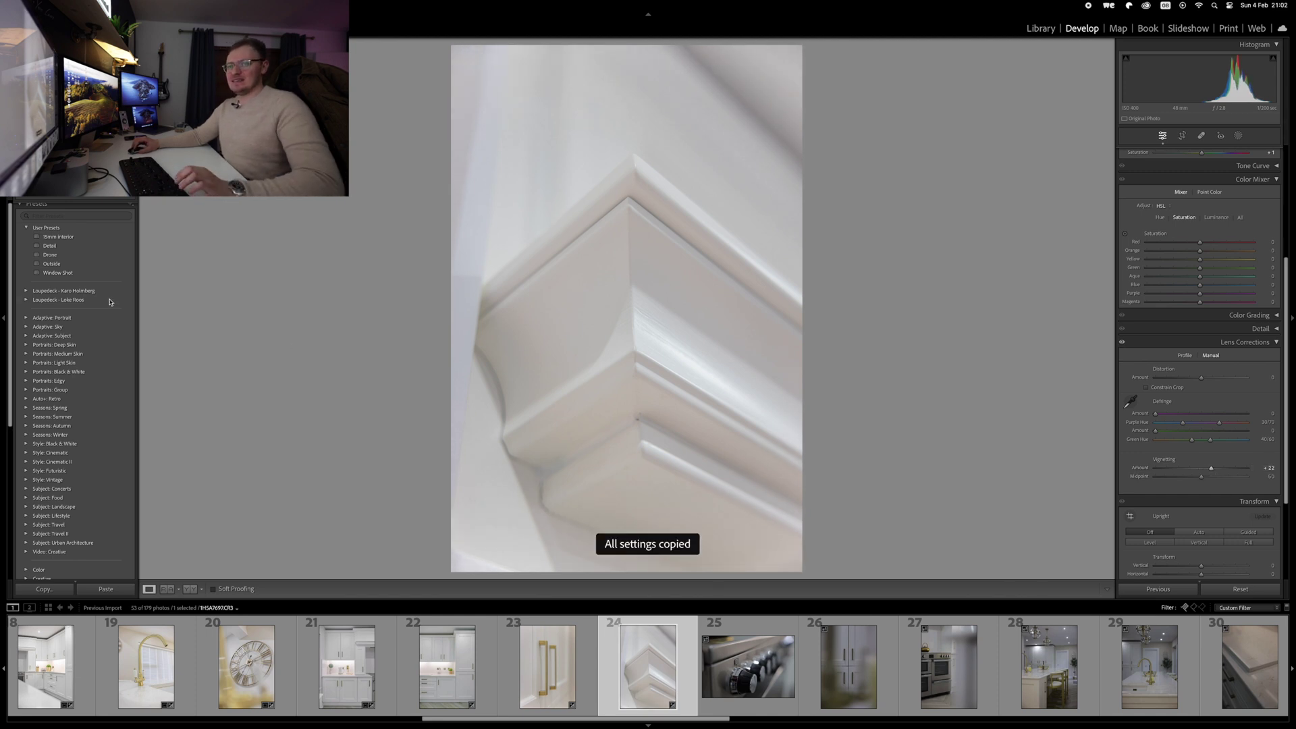
Apply the Detail user preset to photo 24 and copy all its settings.
left_click(57, 247)
key("super+shift+c")
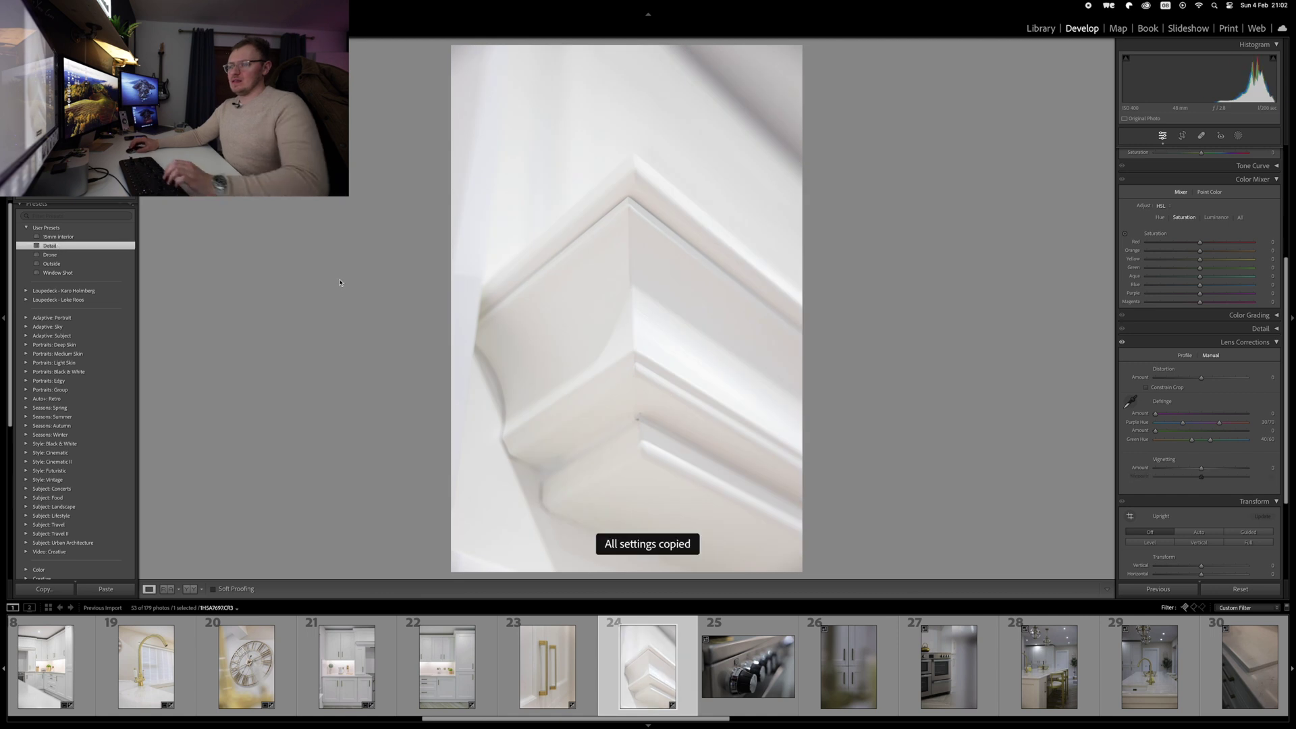
key("super+v")
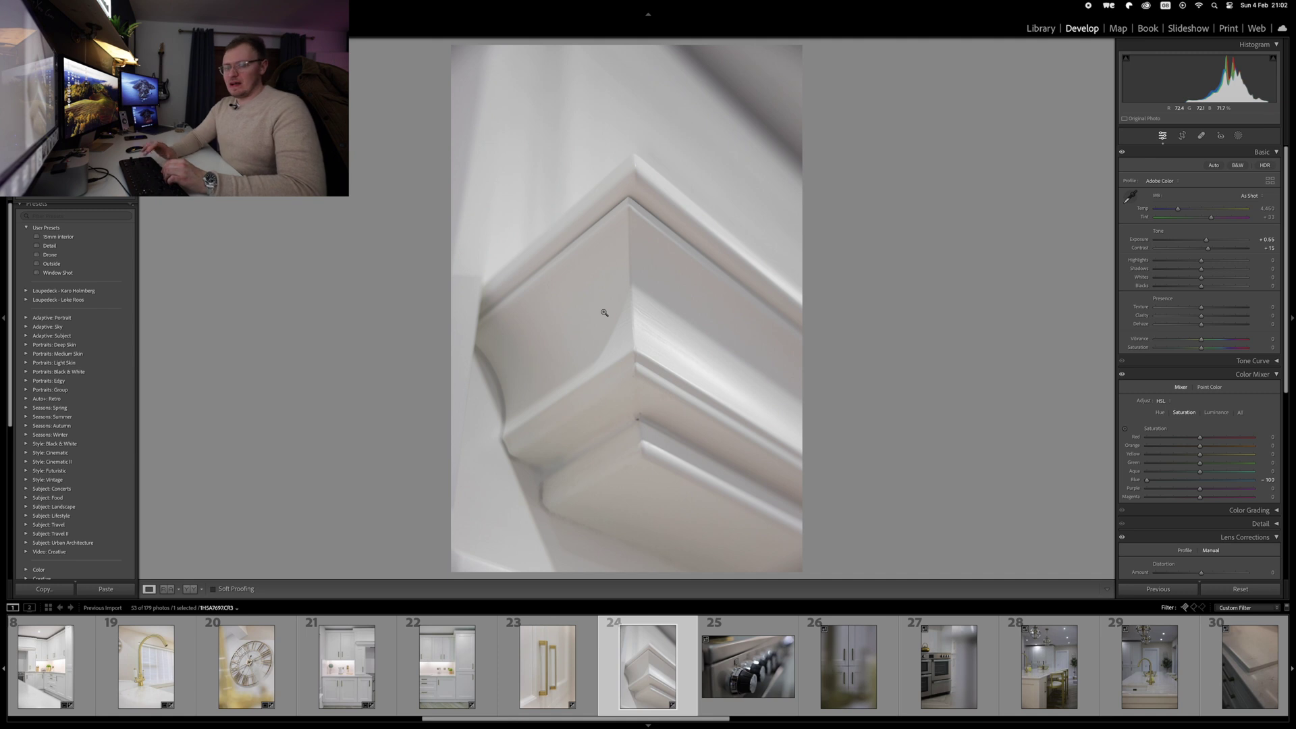
Set photo 24 to exposure +0.65 with saturation at orange −53, yellow −54 and blue −100.
key("equal")
key("equal")
key("minus")
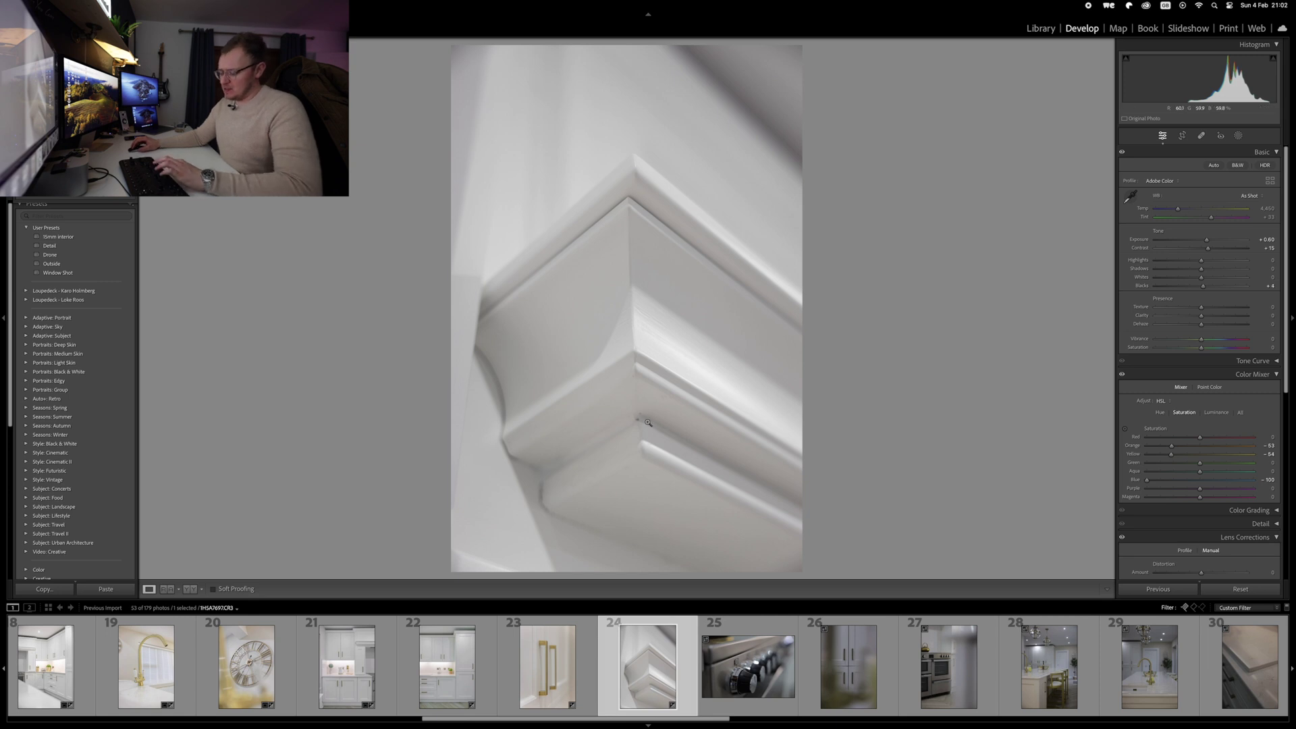
Heal the two dark spots at the inner corner of the cornice moulding in photo 24 with Spot Removal.
left_click(660, 437)
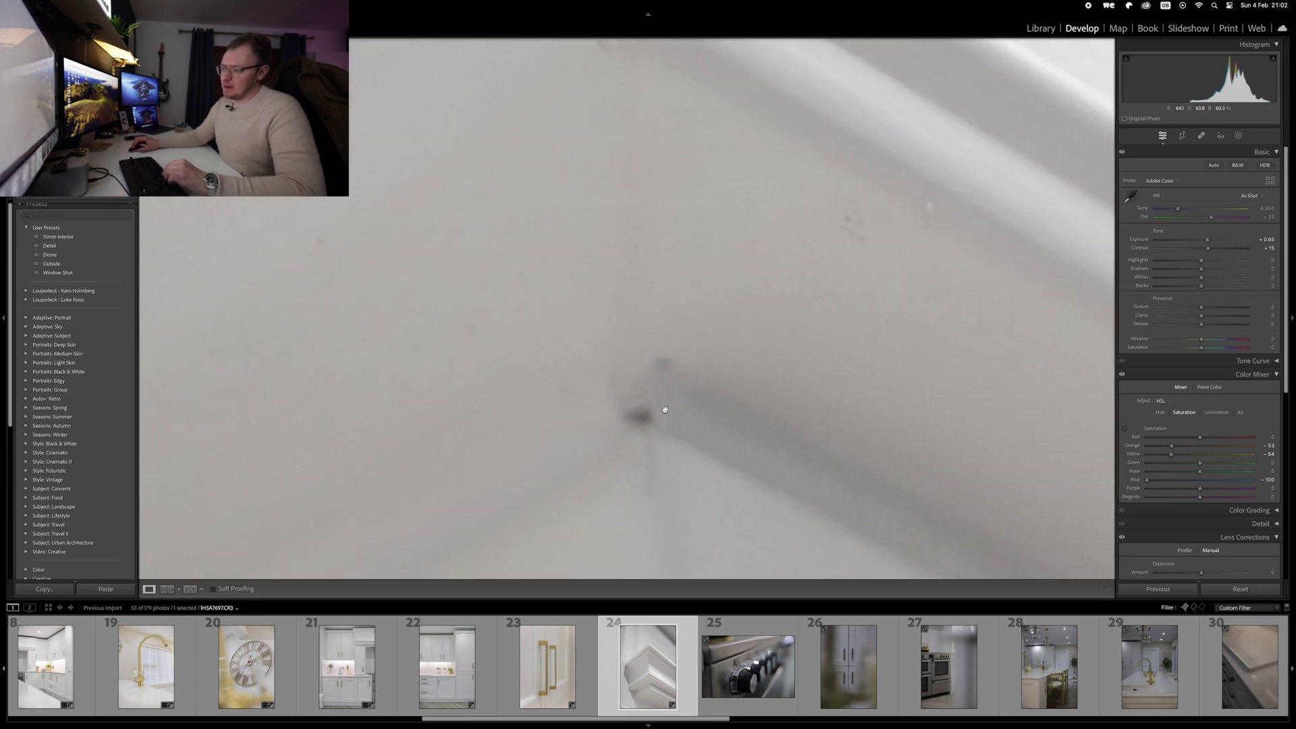
left_click(1200, 137)
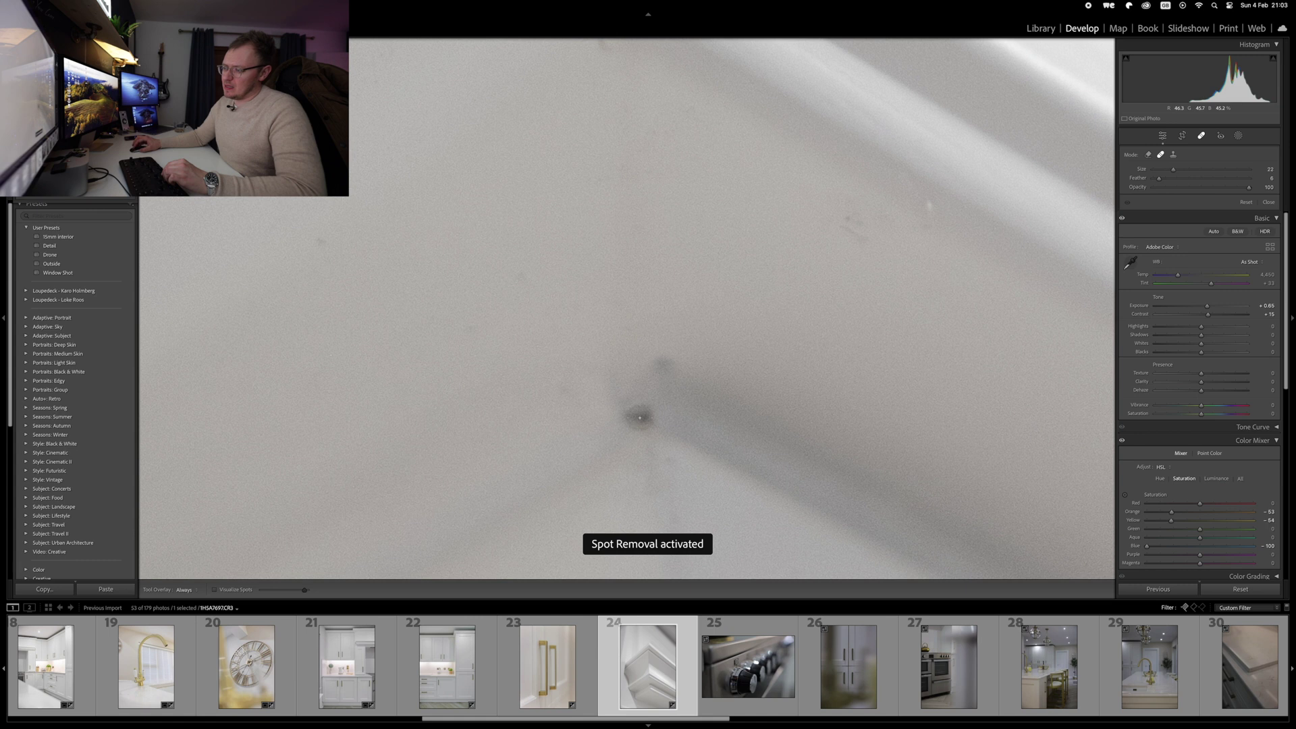
scroll(640, 417, "up", 3)
left_click(640, 417)
left_click(661, 367)
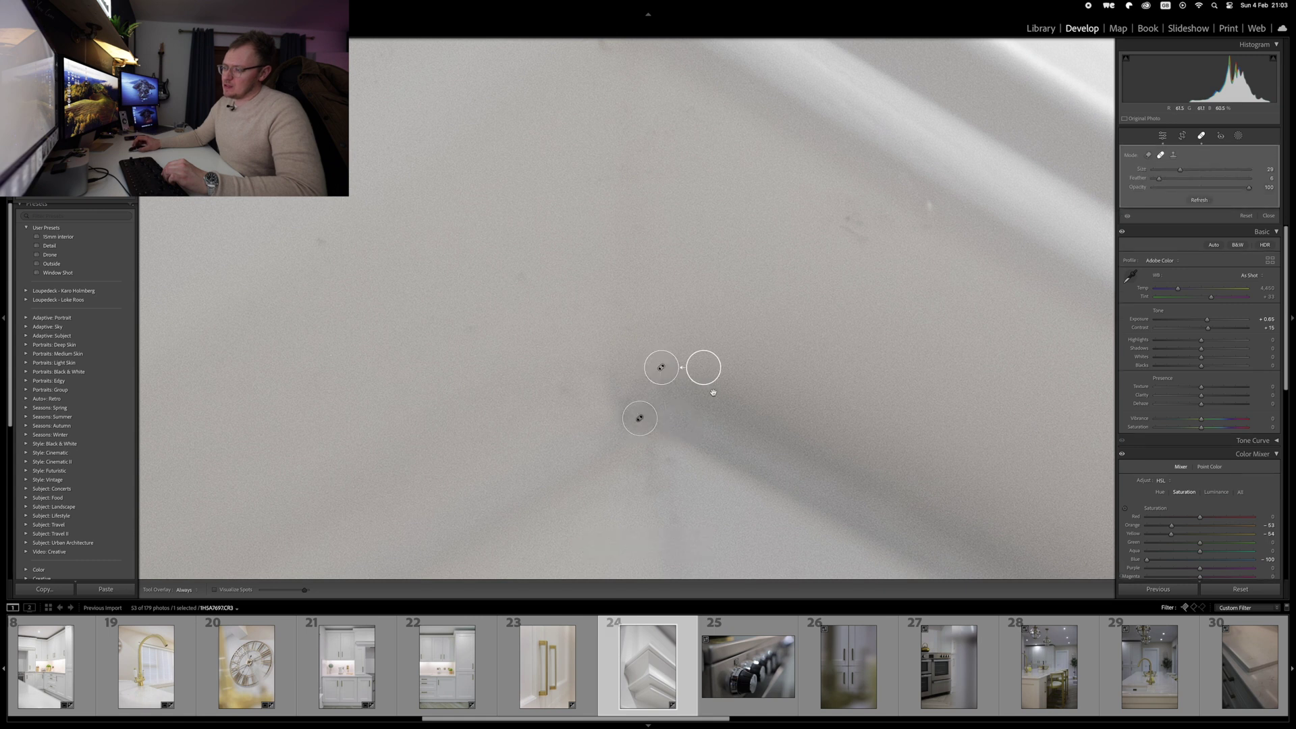
key("q")
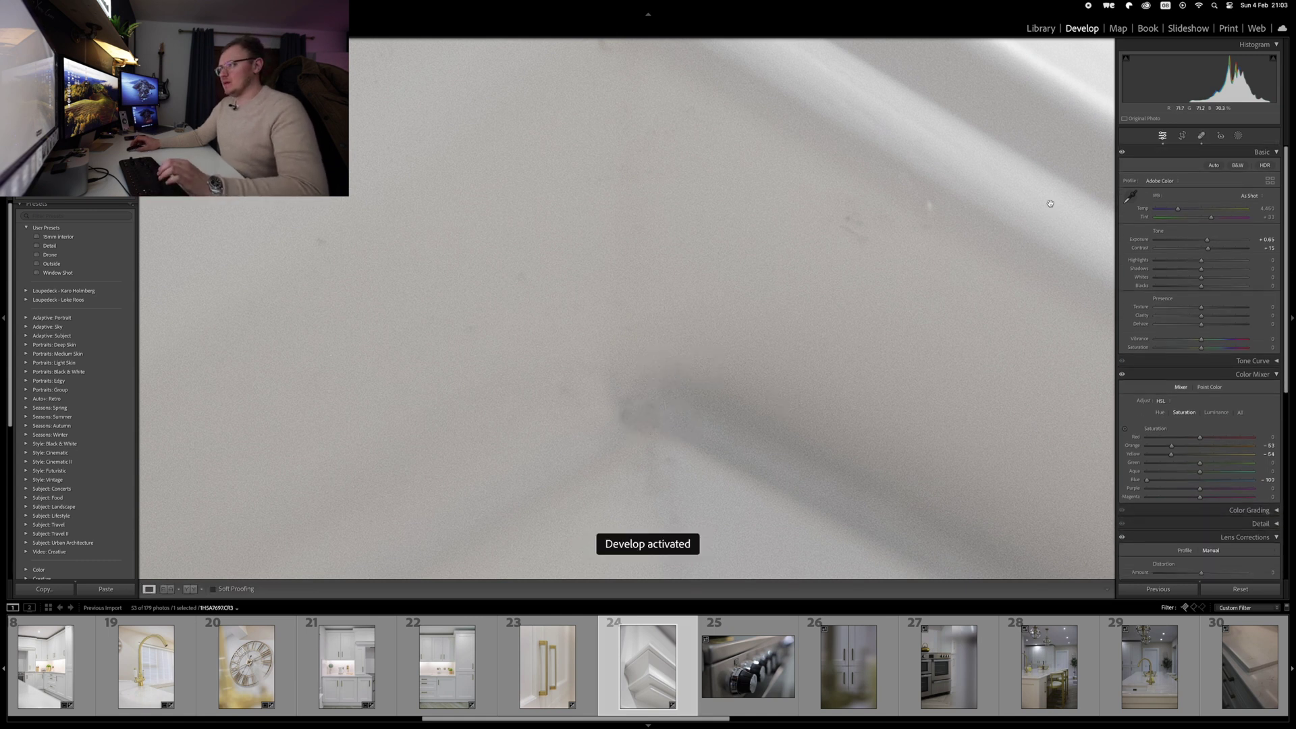
Heal the scuff marks on the moulding face above the corner and set photo 24's lens vignetting to +29.
left_click(1202, 137)
left_click(847, 226)
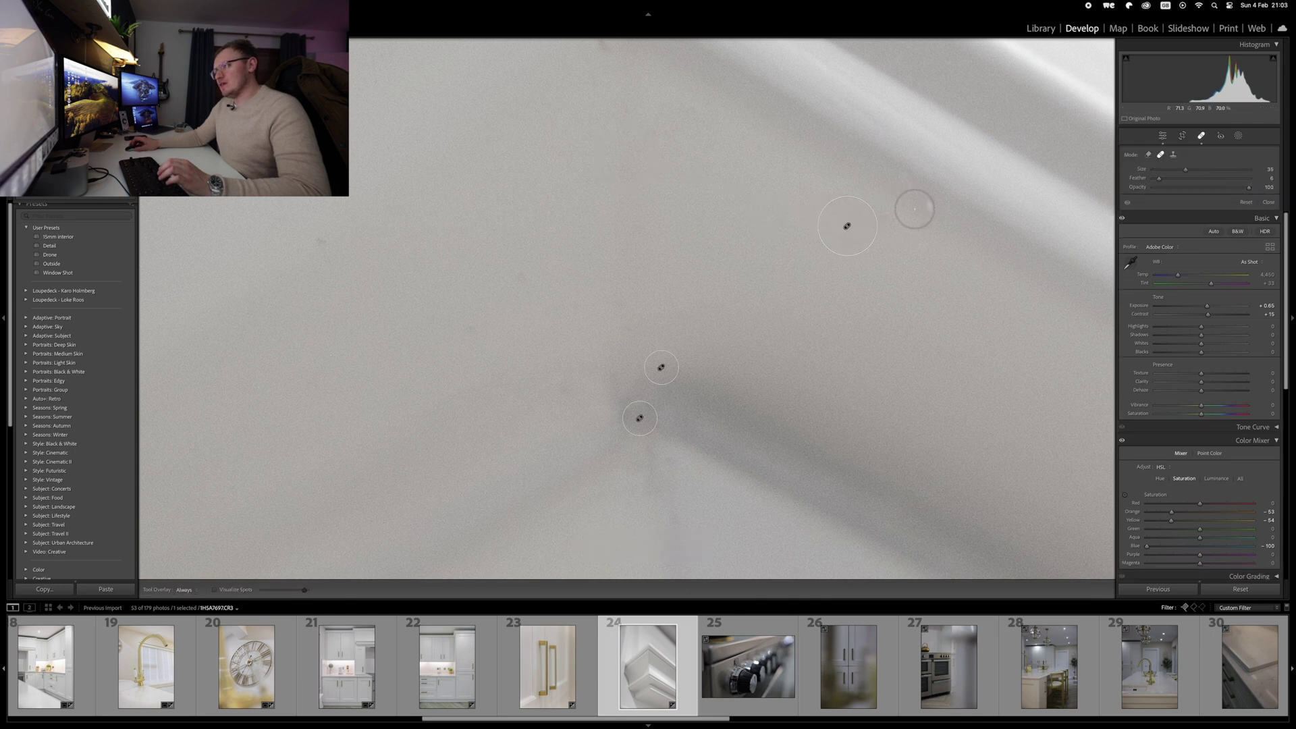
key("q")
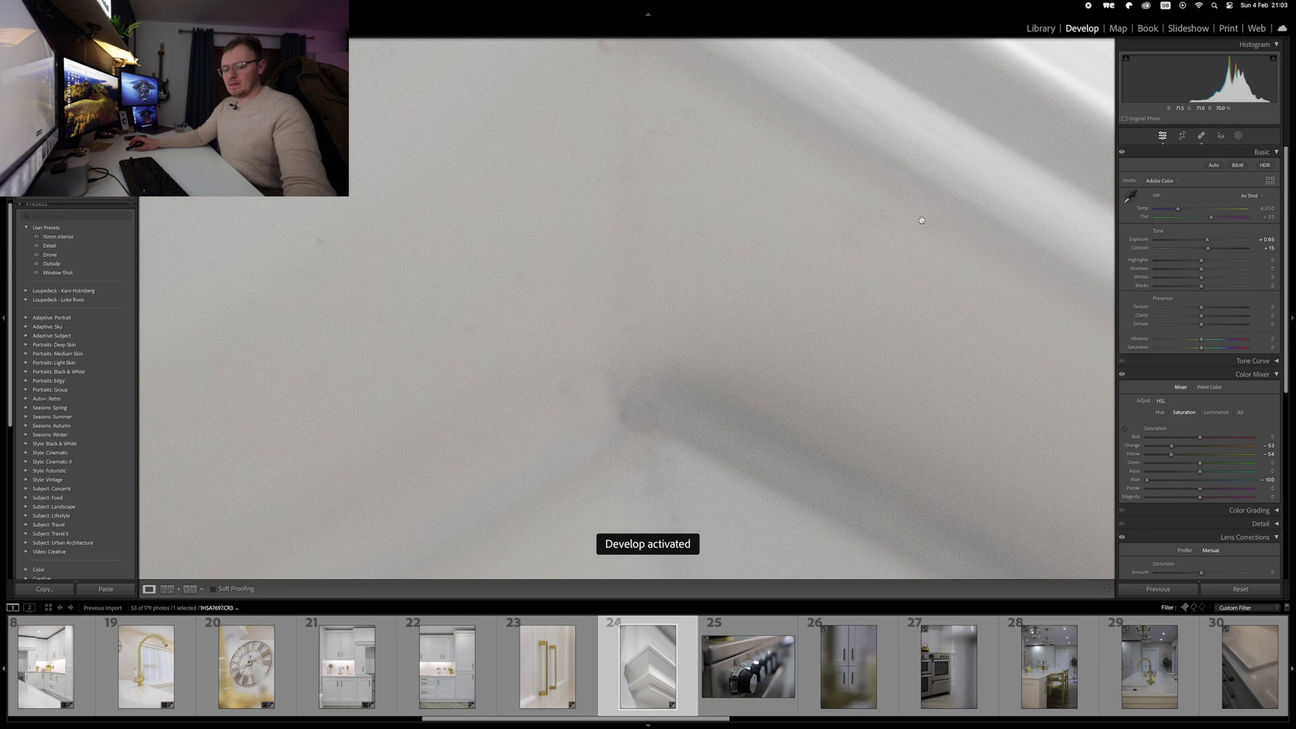
left_click(922, 220)
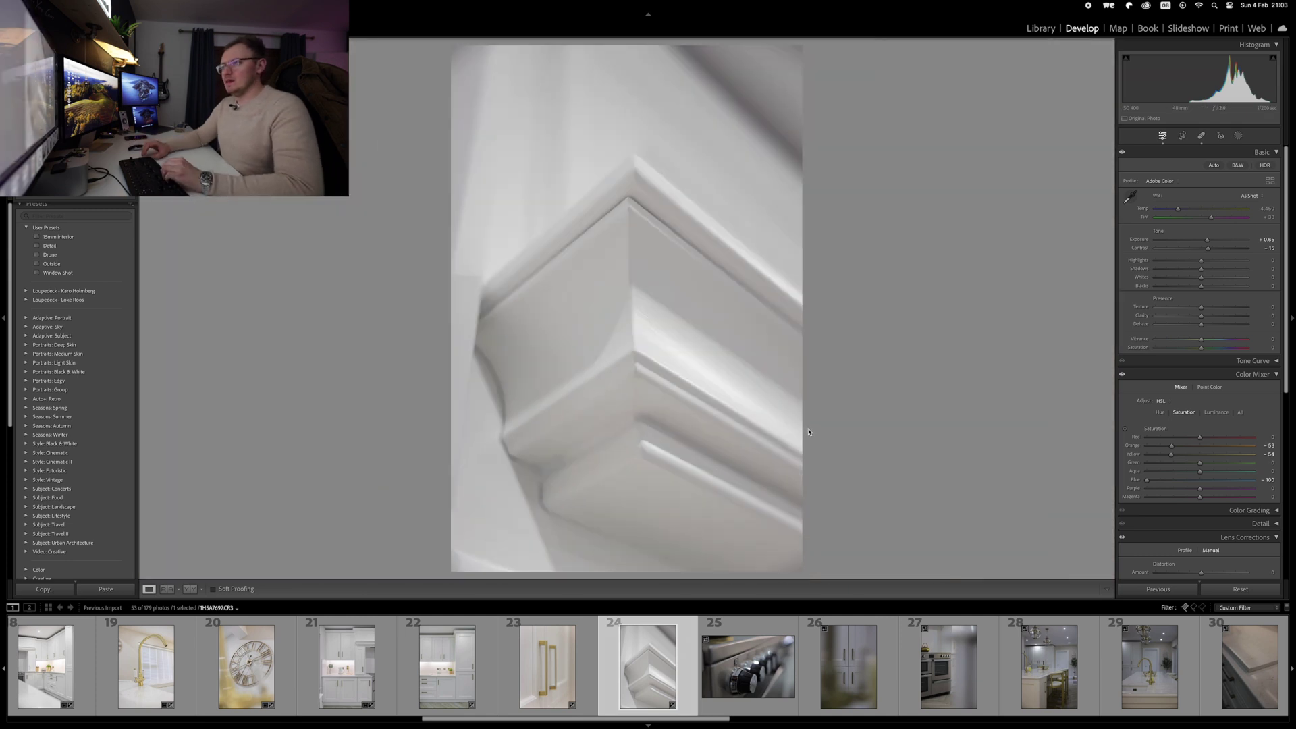
scroll(1214, 554, "down", 3)
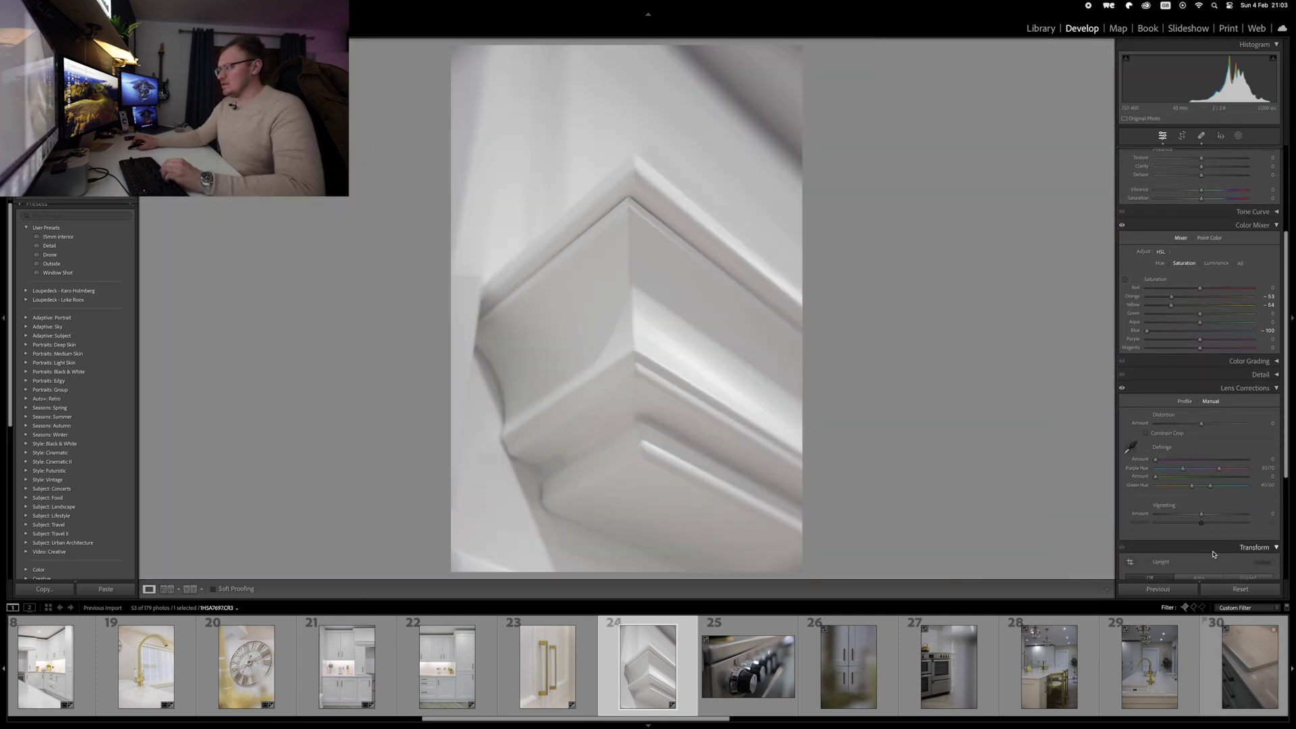
left_click_drag(1202, 511, 1214, 510)
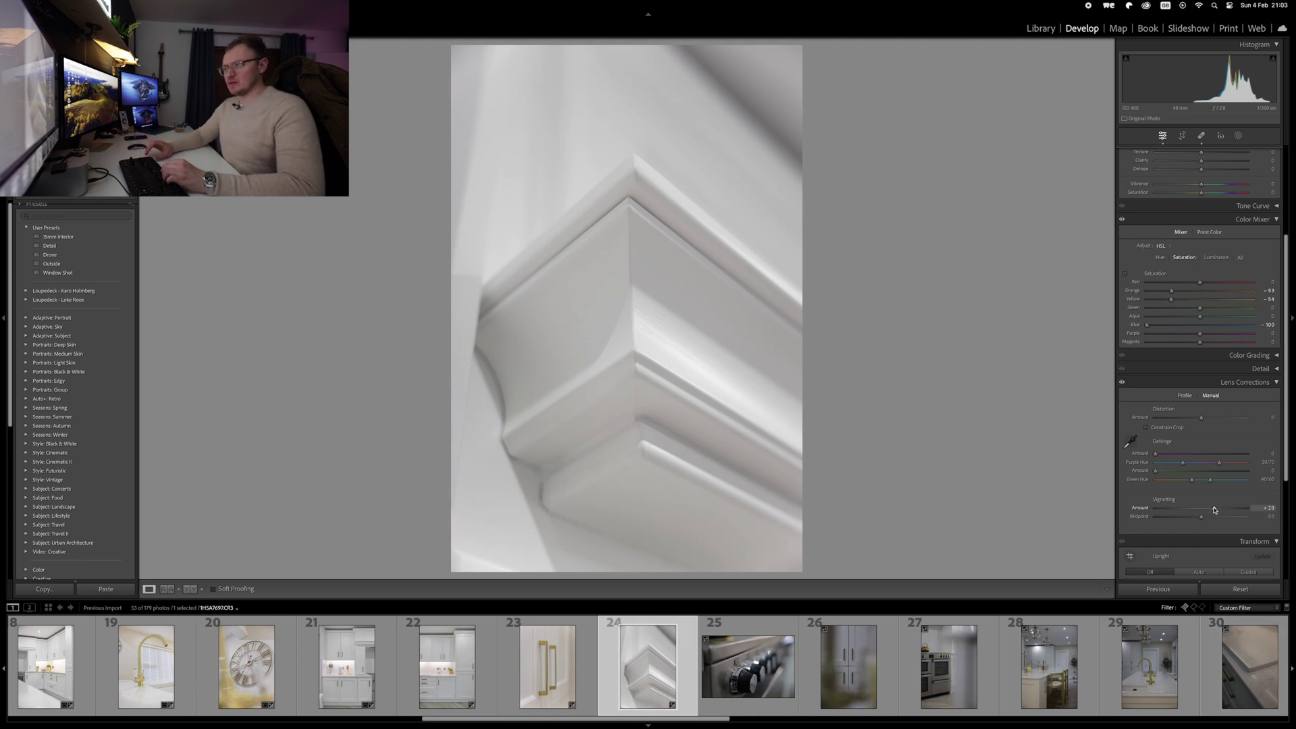
Reject the cooker knob photo and paste the copied Detail settings onto the cabinet door photo that follows it.
key("Right")
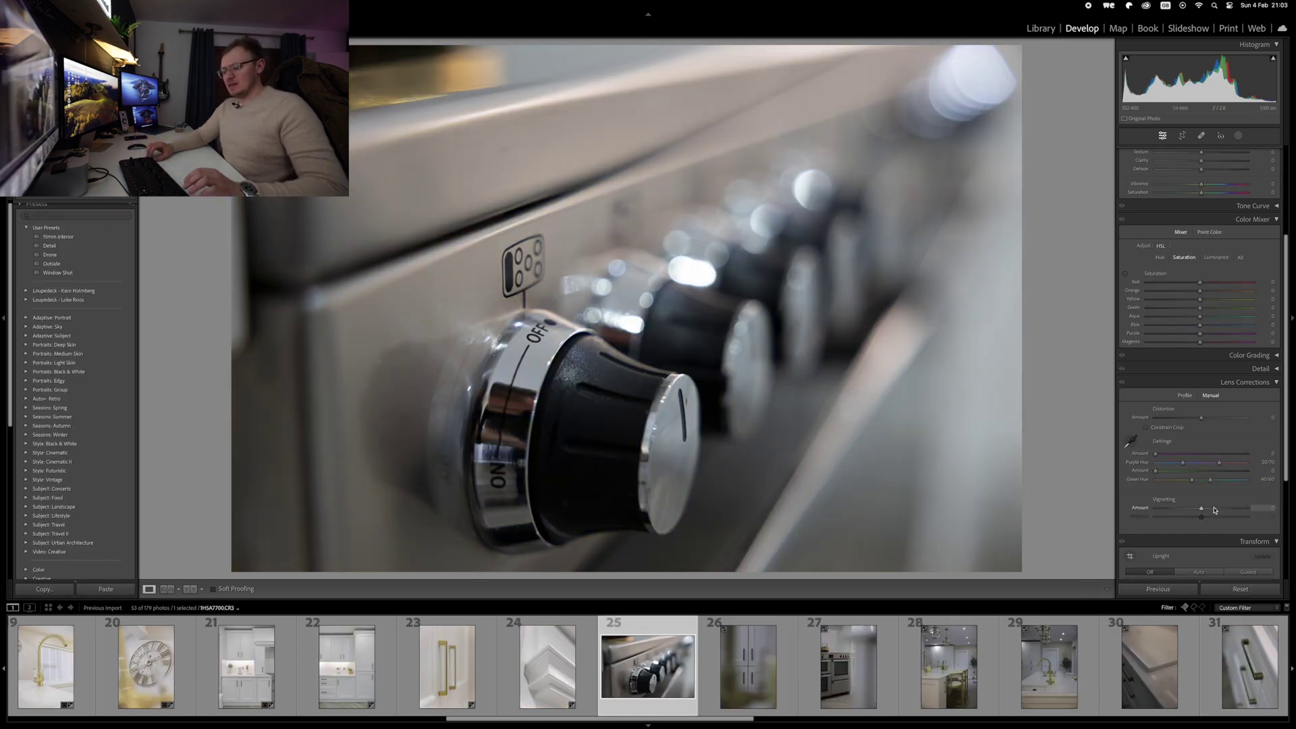
key("x")
key("super+shift+v")
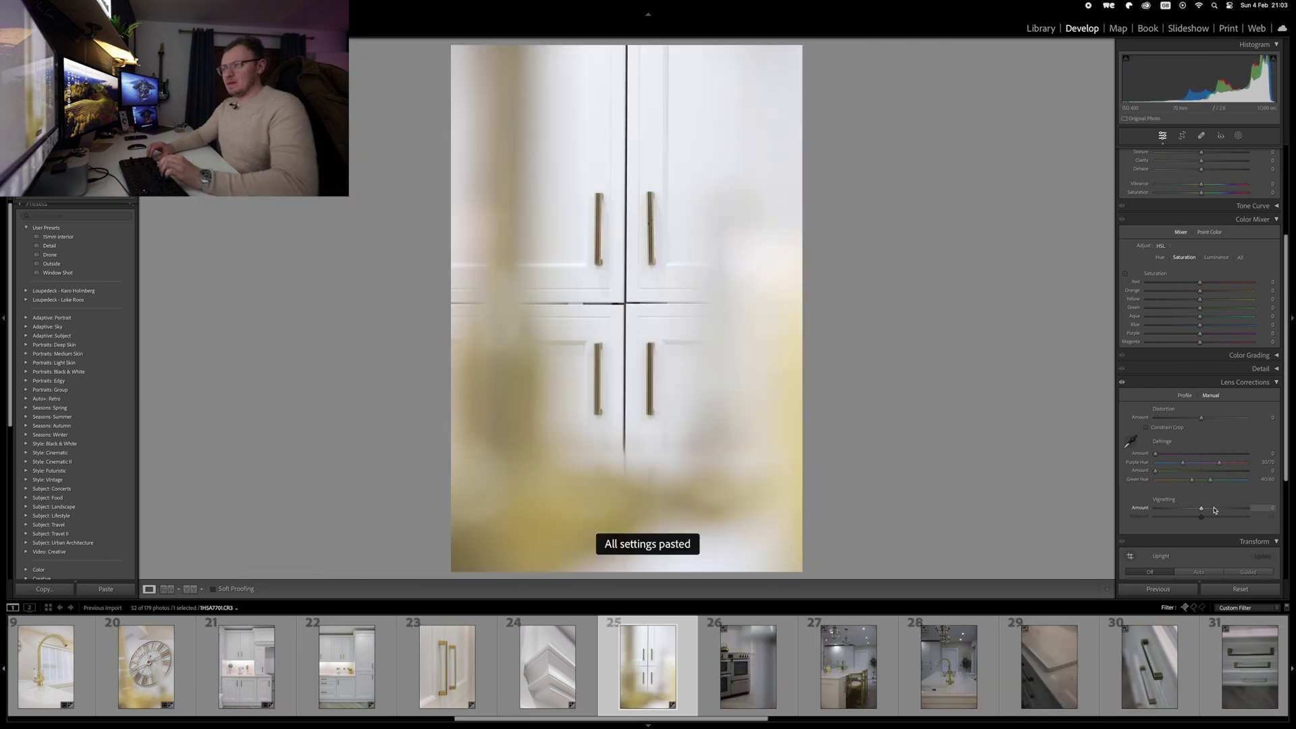
Set the cabinet door photo to exposure +0.65 and blue saturation −20, and apply Full Upright.
key("minus")
key("minus")
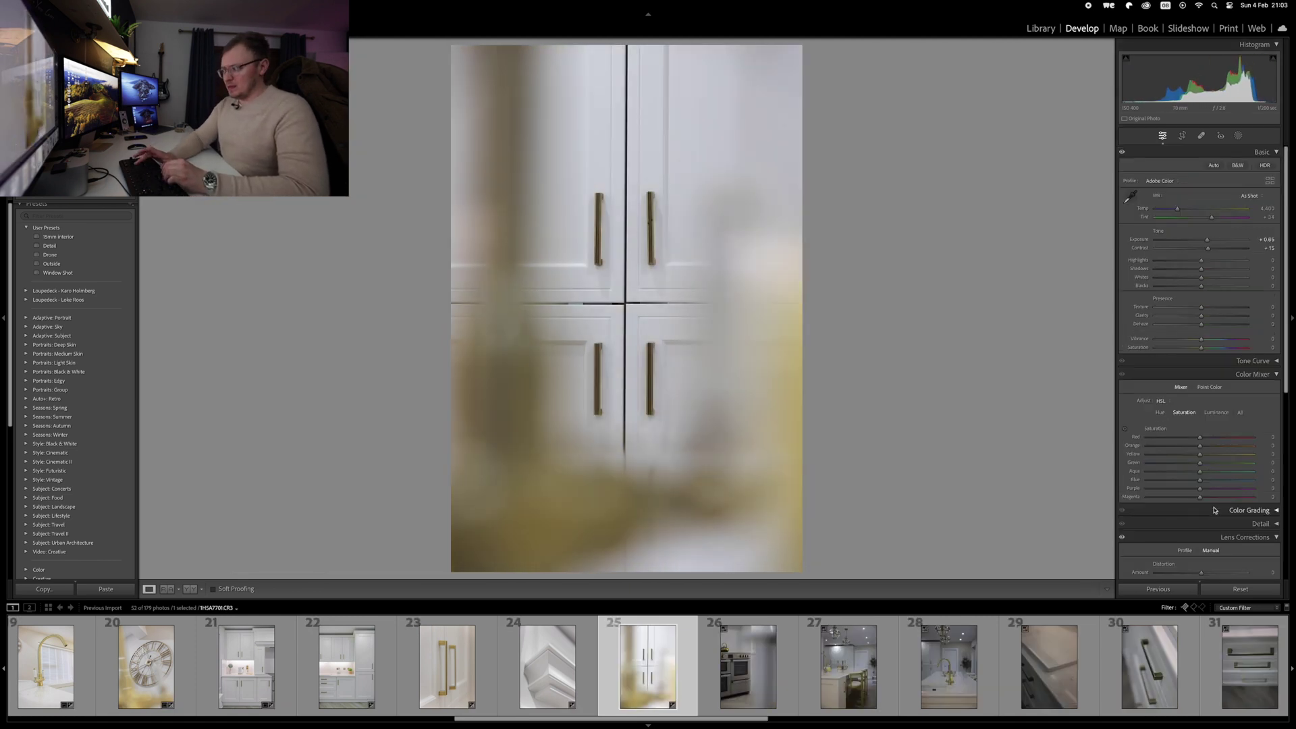
key("plus")
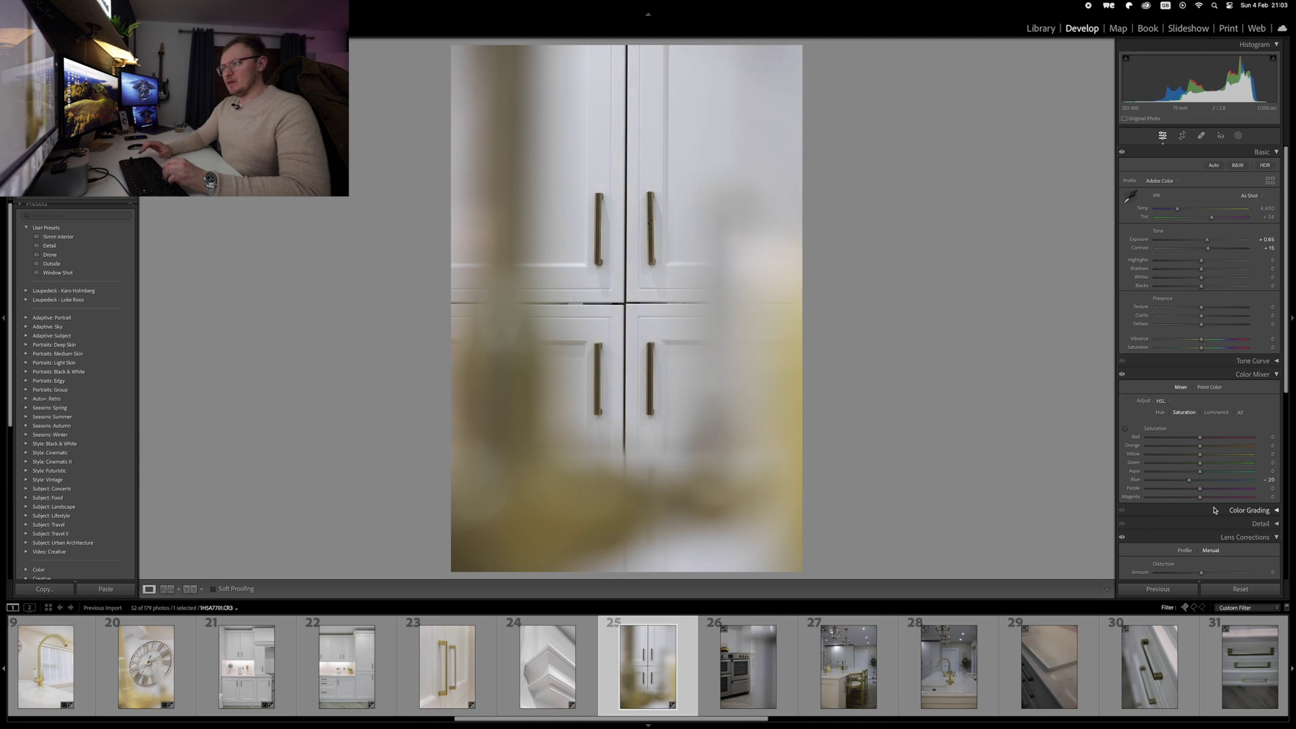
scroll(1214, 510, "down", 5)
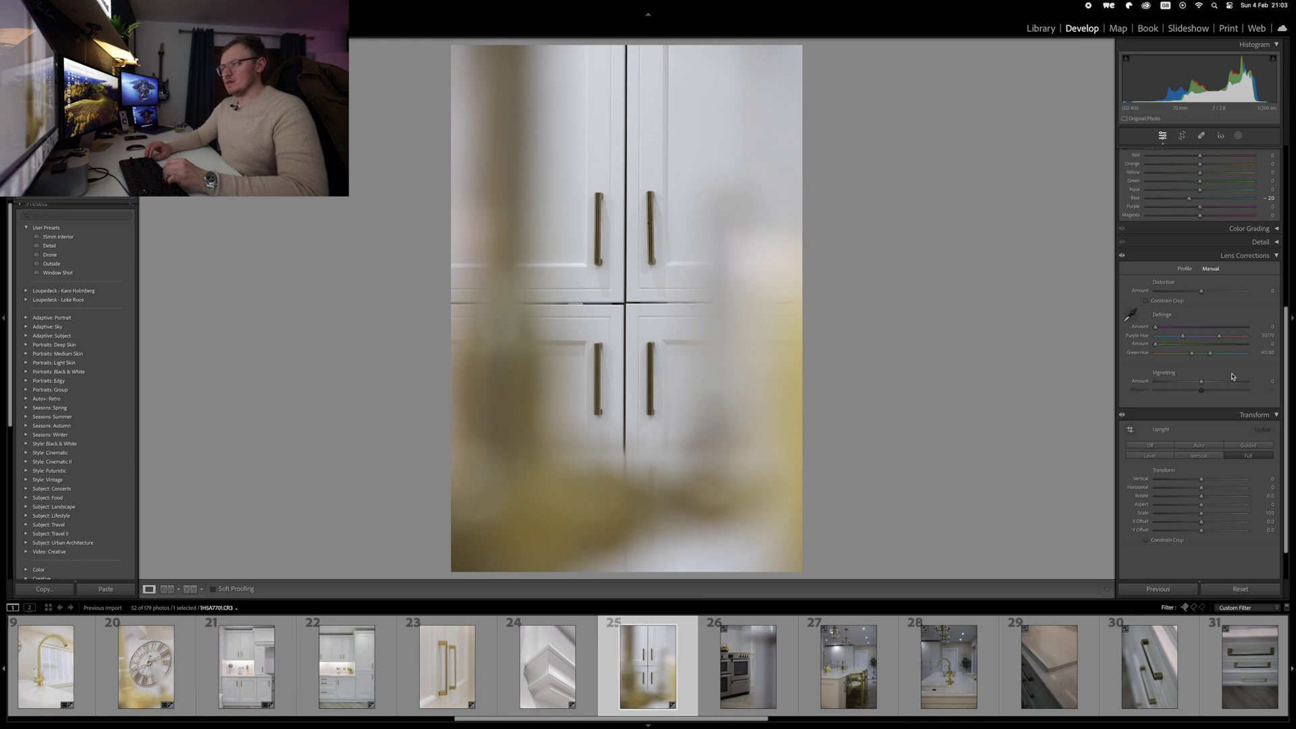
Nudge up the cabinet door photo's exposure, and set the island tap photo 28 to exposure +0.75 and blue saturation −100.
scroll(1232, 376, "up", 5)
key("plus")
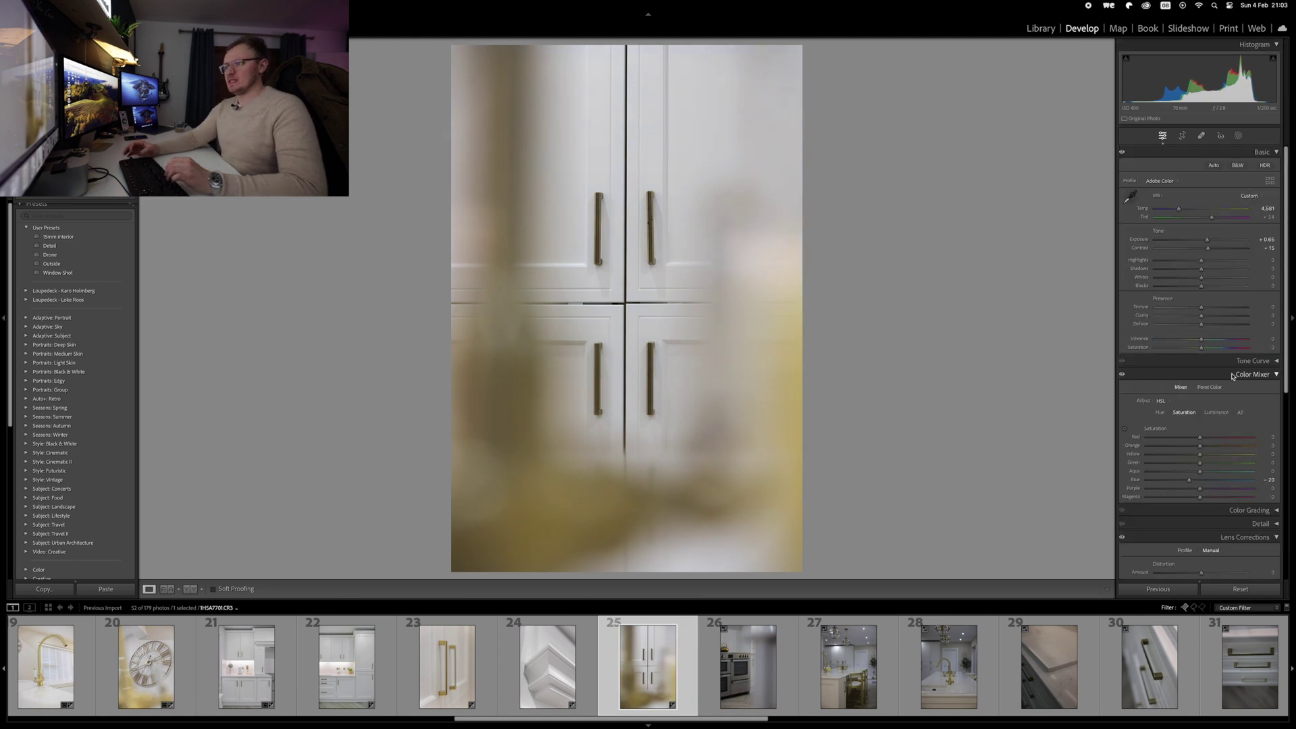
key("Right")
key("Right")
key("Right")
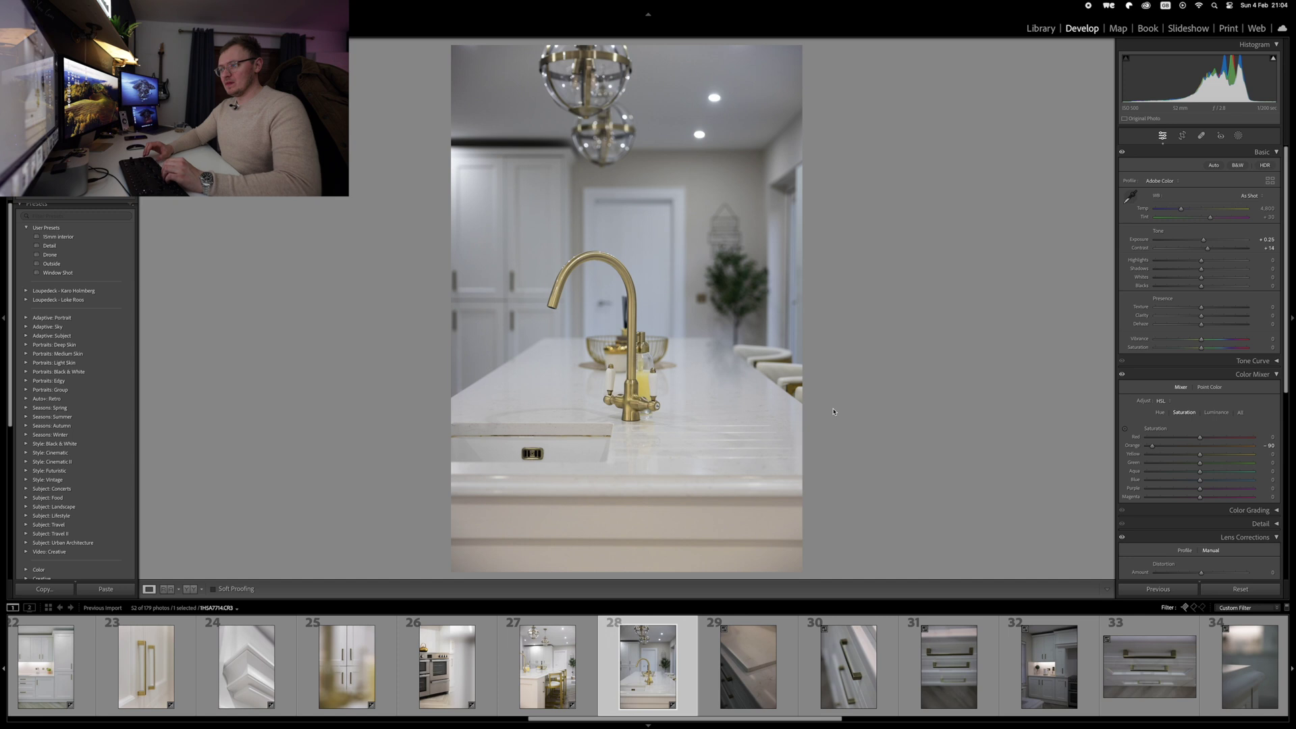
key("equal")
key("equal")
key("equal")
key("equal")
key("equal")
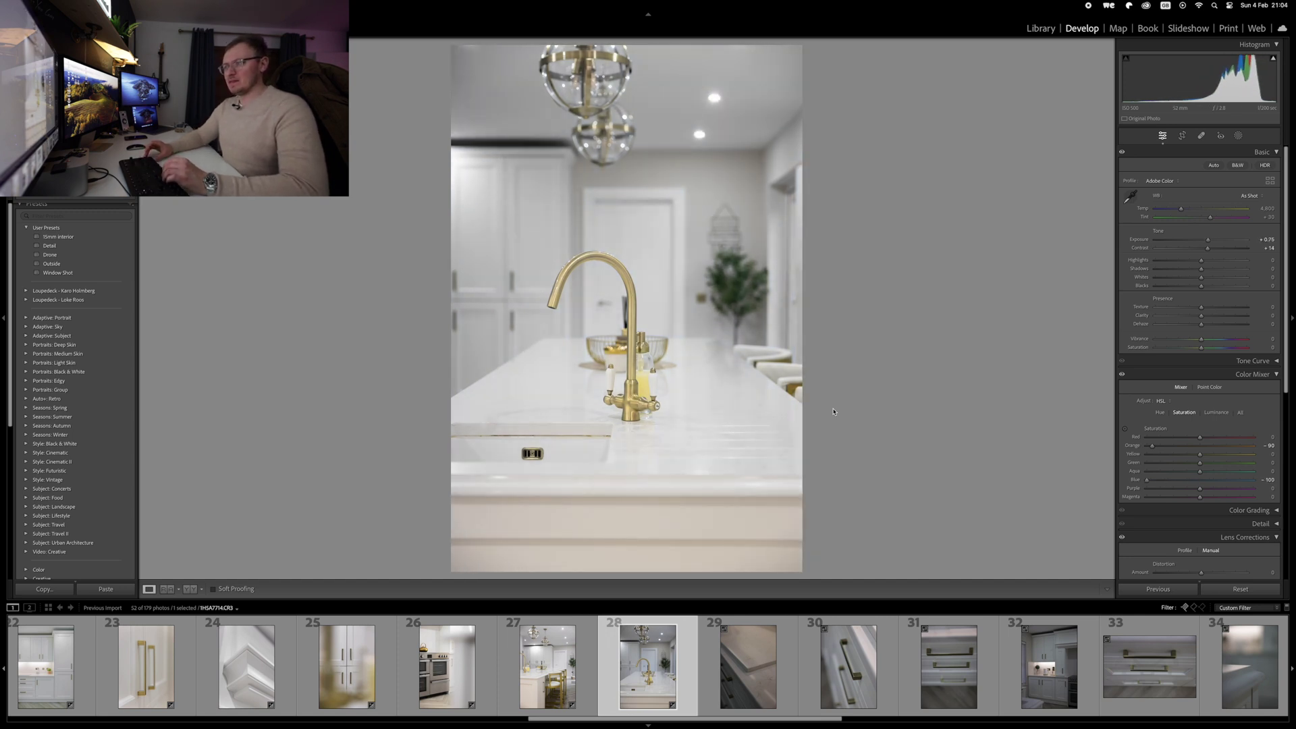
Reject the worktop corner photo after photo 28 and paste the copied settings onto the angled drawer handle photo that follows it.
key("Right")
key("super+shift+v")
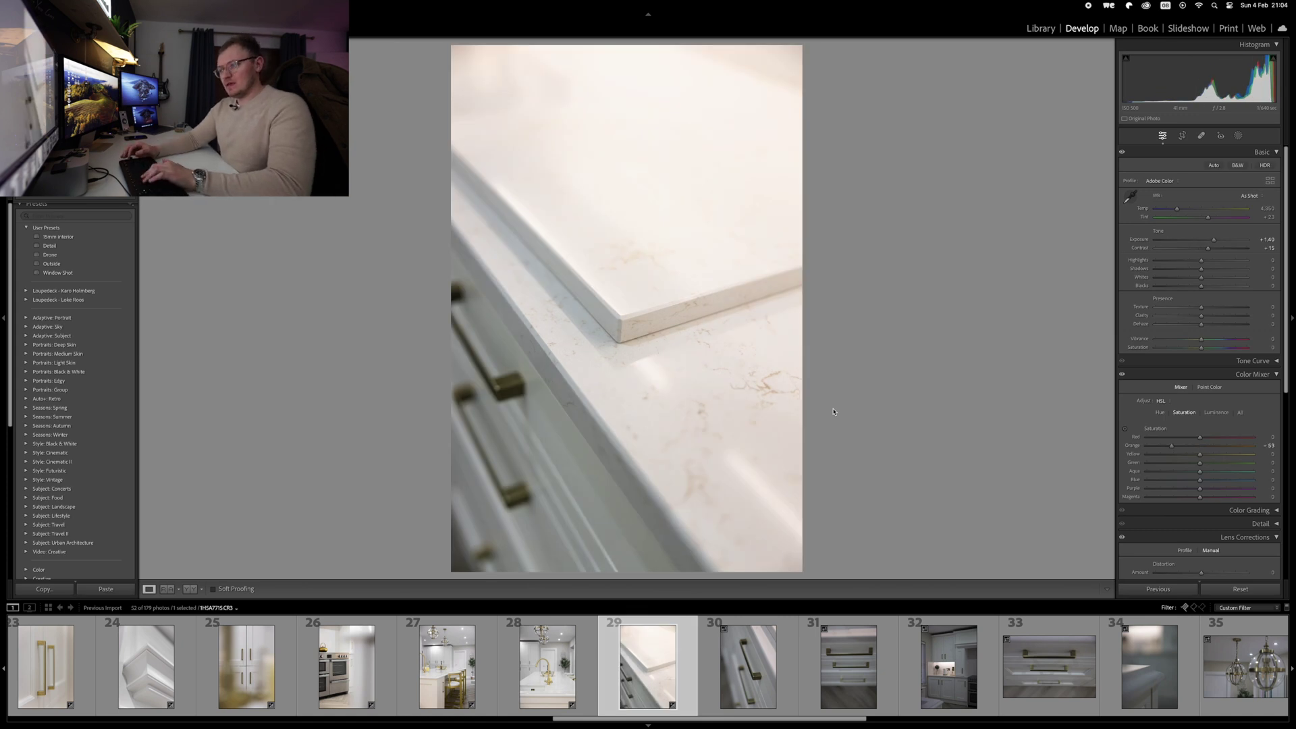
key("super+shift+v")
key("x")
key("super+shift+v")
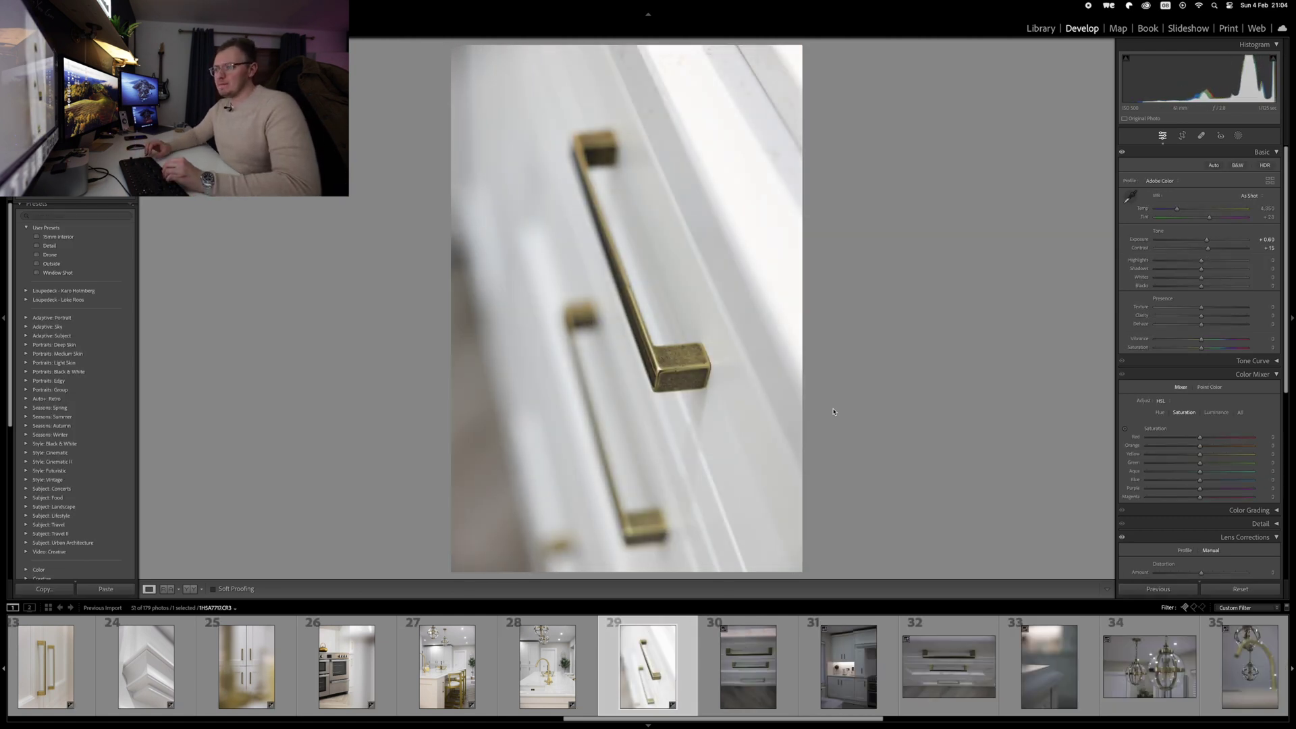
Paste the copied settings onto the portrait drawers photo 30, lower its exposure, and try Auto and Level Upright on it.
key("Right")
key("super+shift+v")
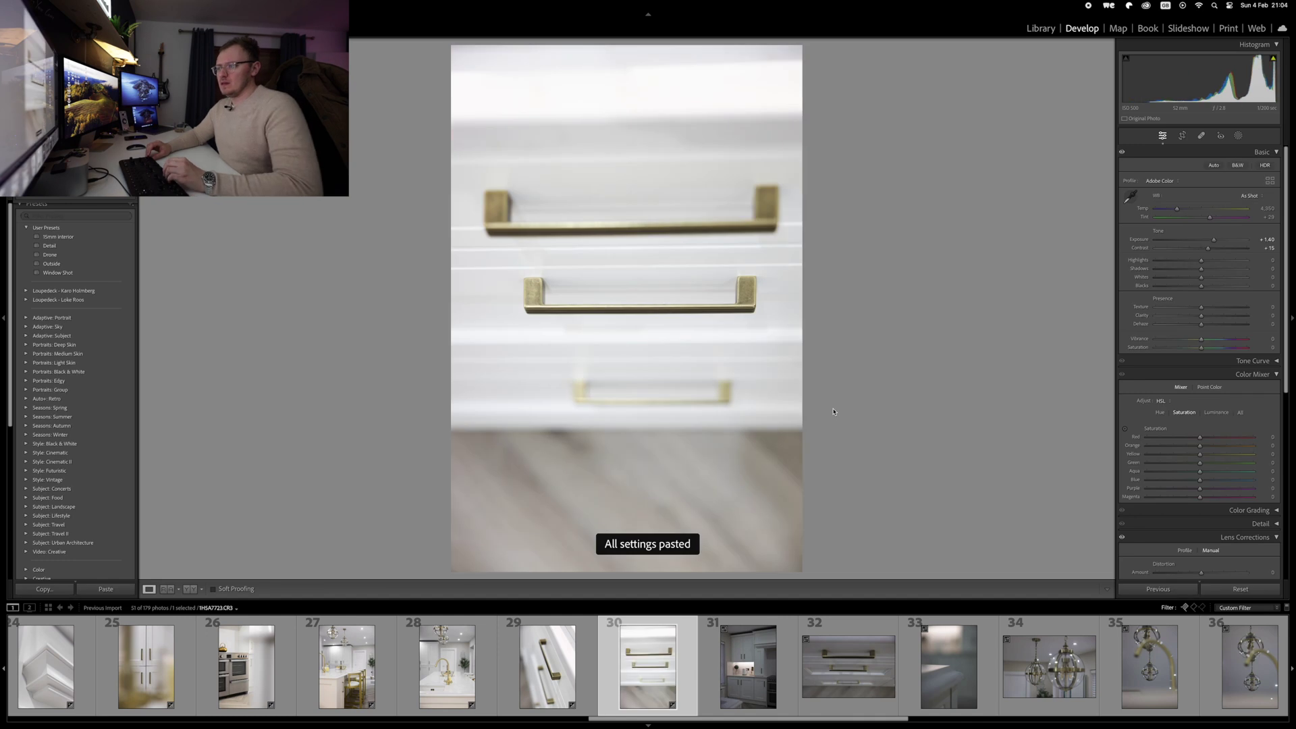
key("minus")
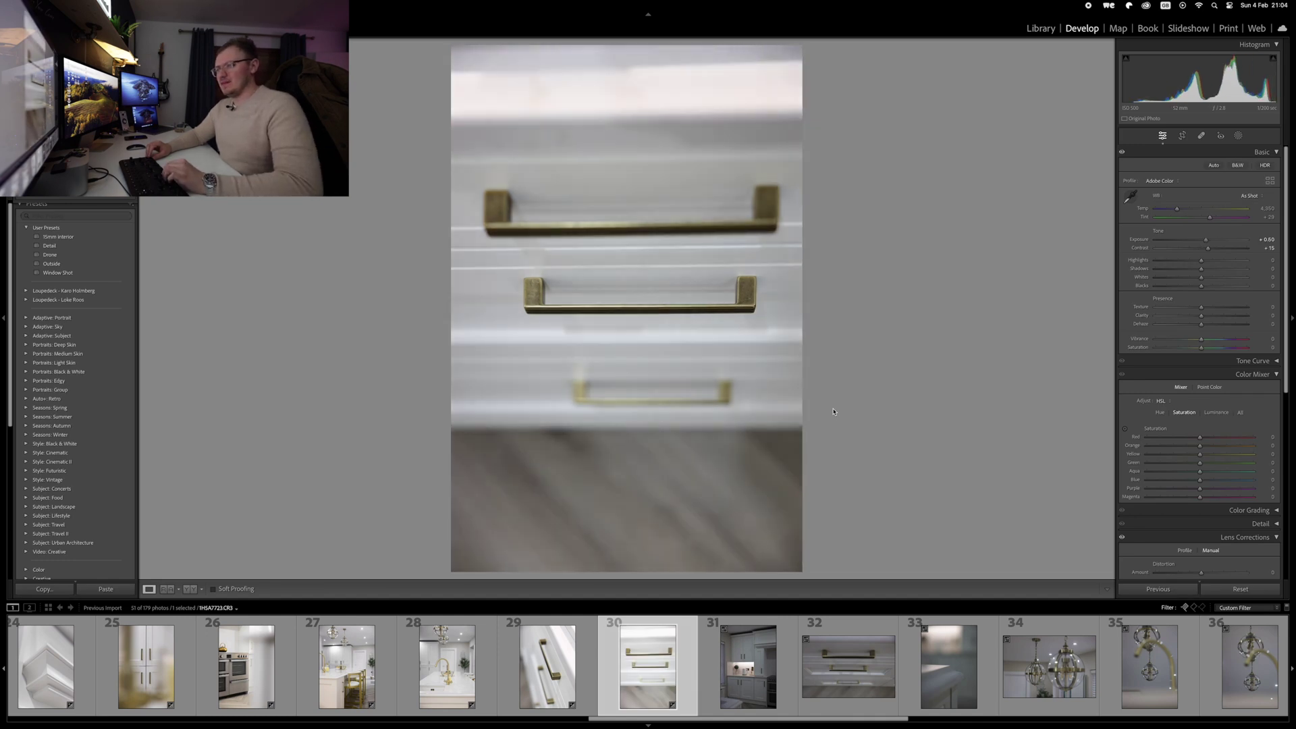
key("equal")
key("ctrl+Tab")
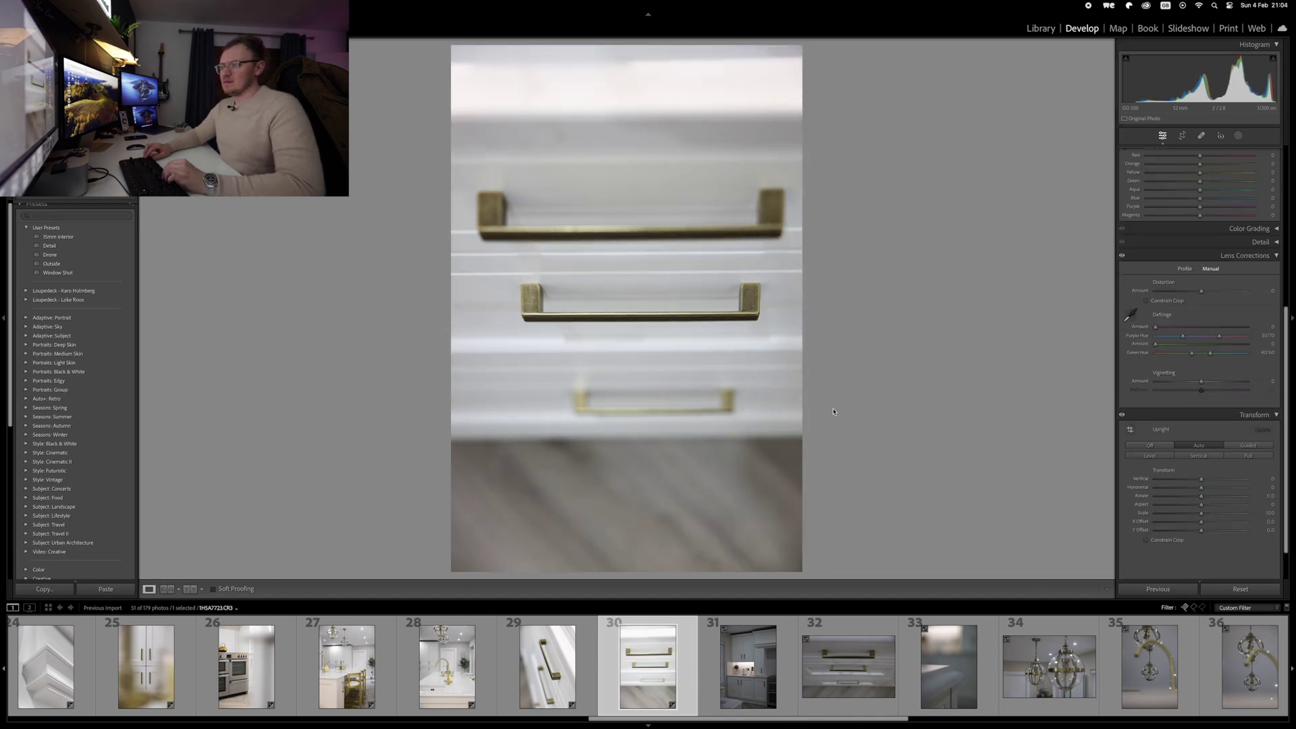
key("super+shift+l")
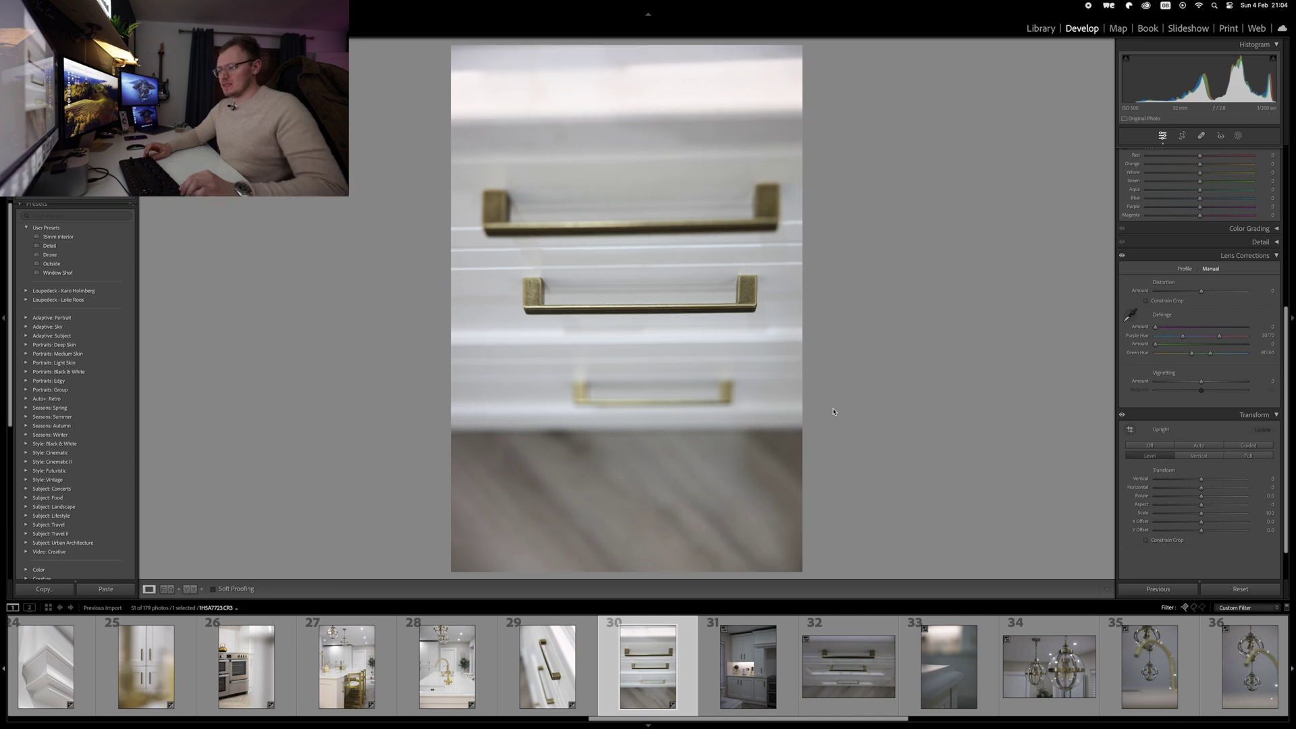
Reject the portrait drawers photo and the wall cabinets photo that follows it.
key("x")
key("super+shift+v")
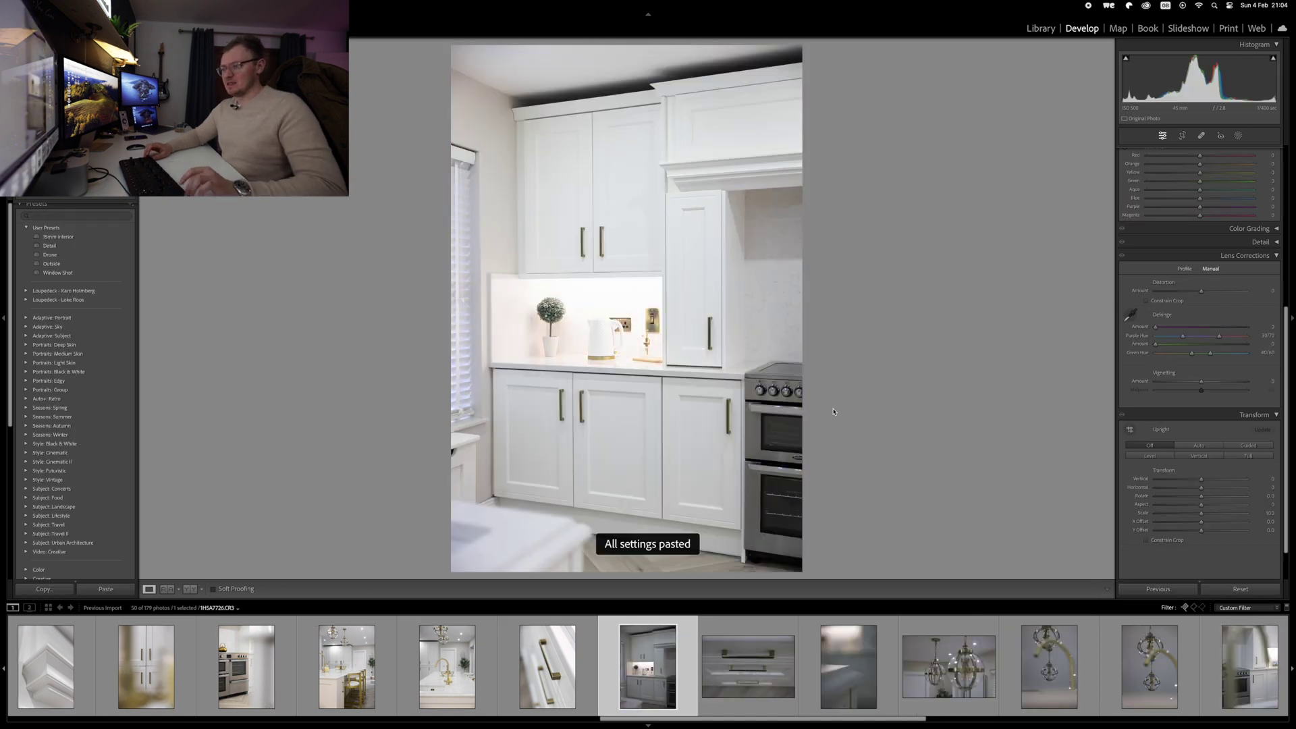
key("x")
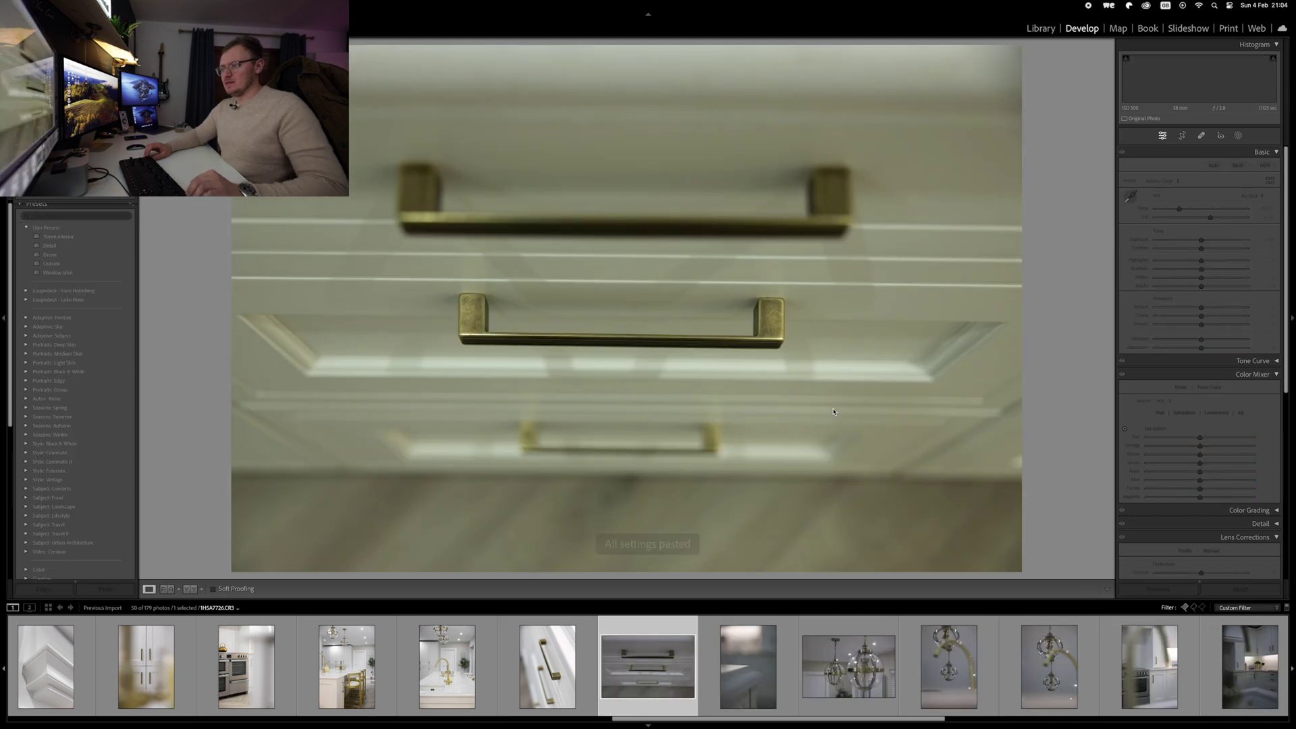
Paste the copied settings onto the landscape drawers photo 30 and set exposure +0.45, temperature 4,800, and saturation red −35, orange −8, blue −100.
key("super+shift+v")
key("minus")
key("minus")
key("minus")
key("minus")
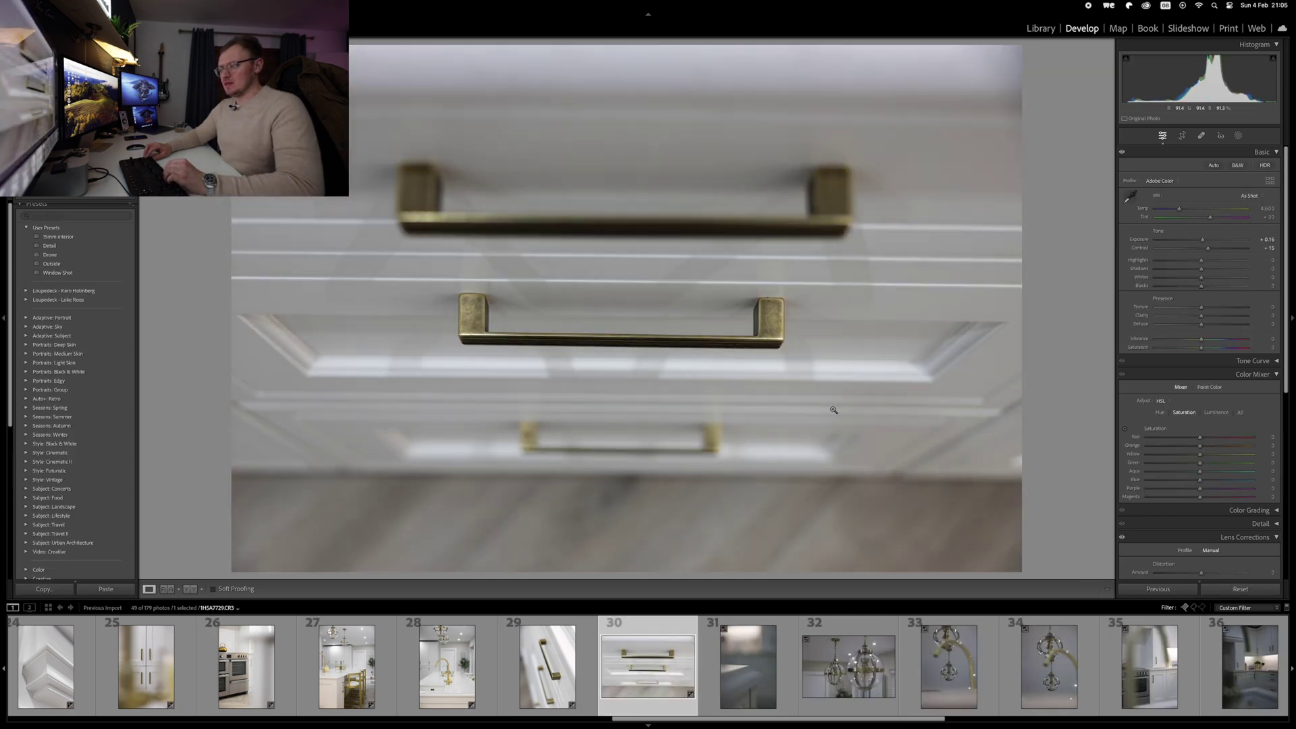
key("minus")
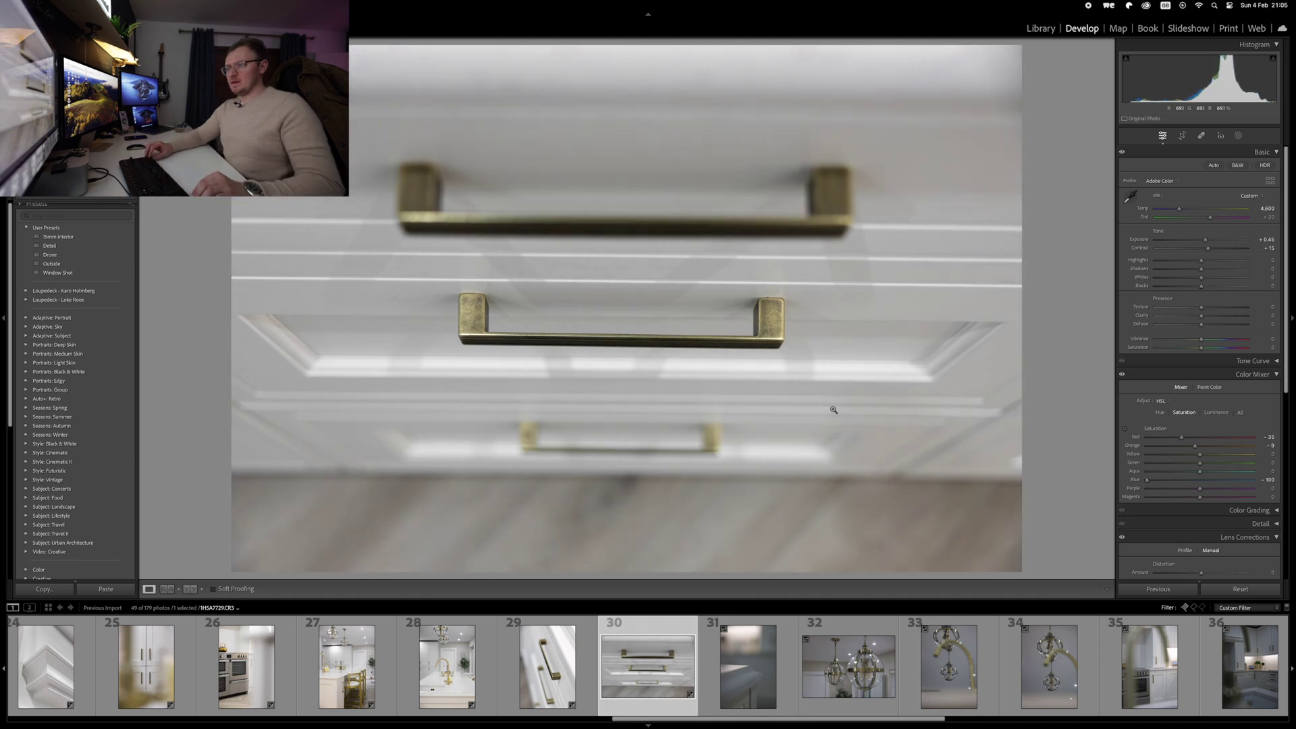
Paste the settings onto photo 31, reduce its orange saturation, and set exposure +0.85, yellow saturation −34 and blue saturation −100.
key("Right")
key("super+shift+v")
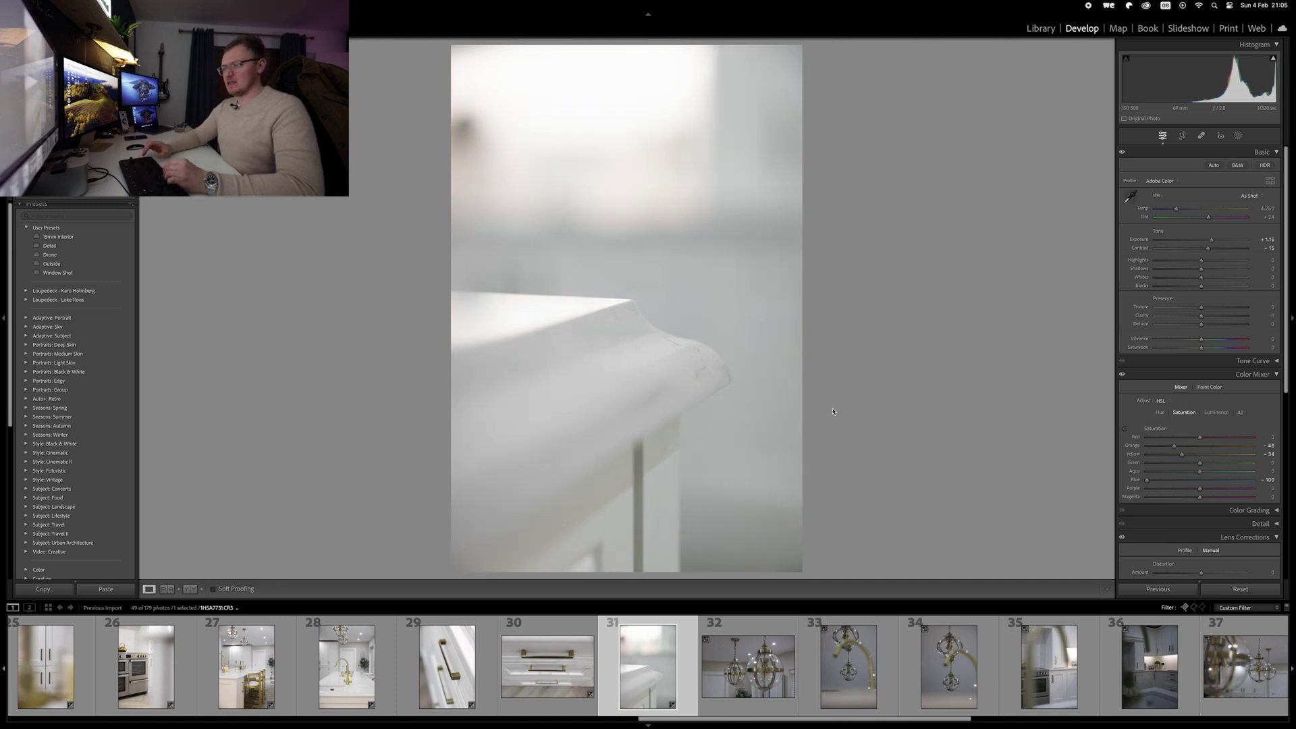
scroll(1176, 540, "down", 5)
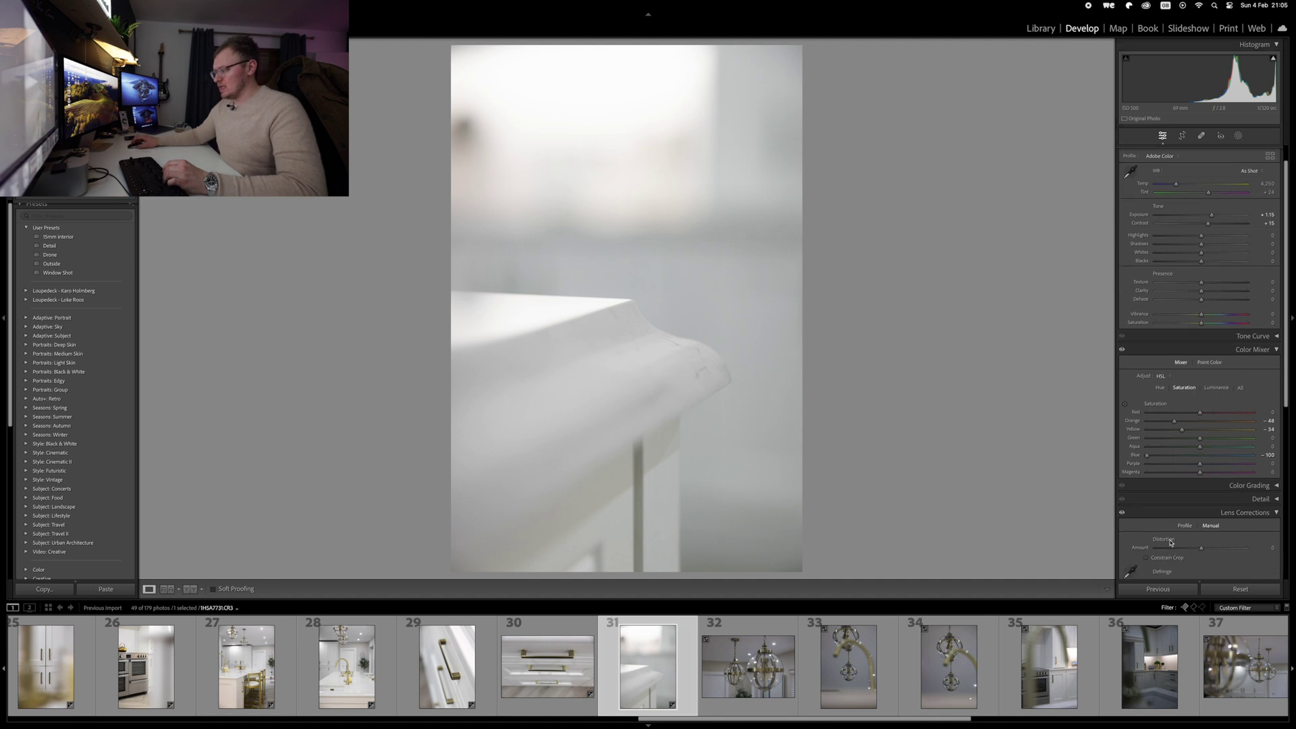
left_click_drag(1206, 517, 1207, 517)
scroll(1206, 516, "up", 5)
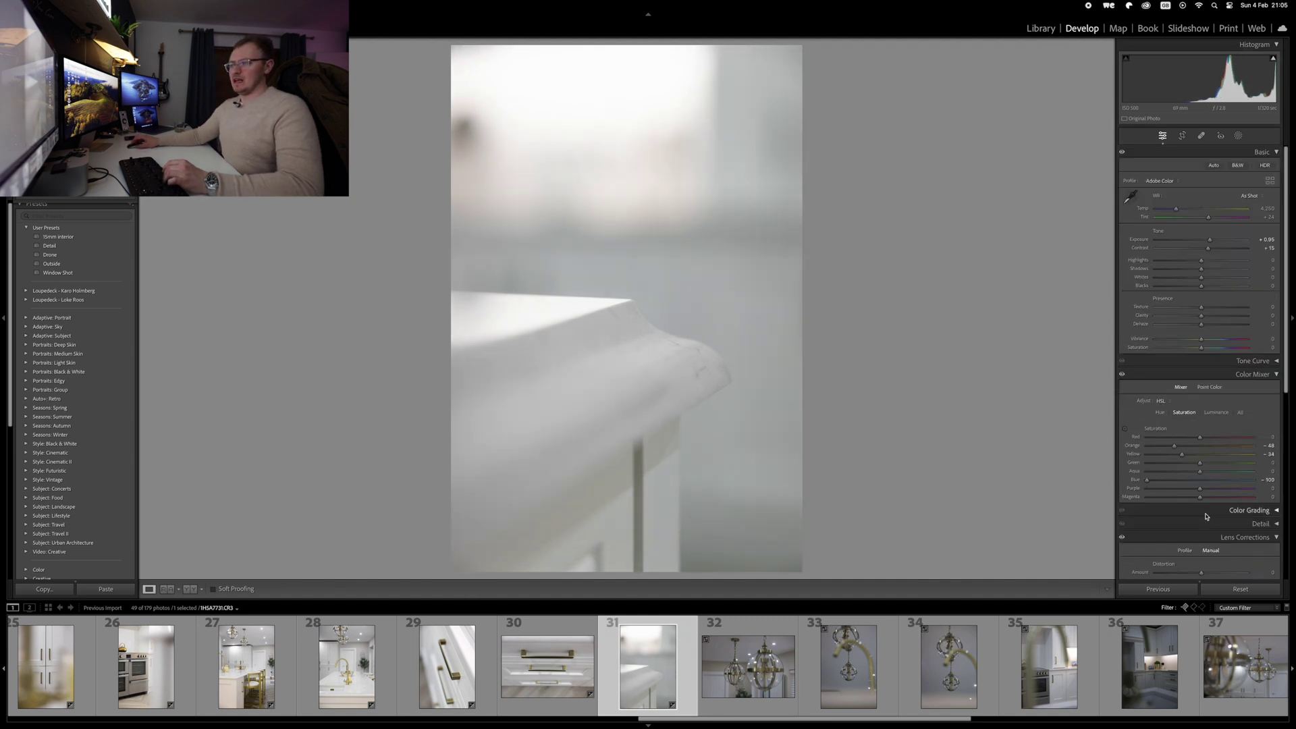
Paste the copied settings onto the pendant lights photo 32 and set its exposure to +0.45 and blue saturation to −60.
key("shift+w")
key("Right")
key("super+v")
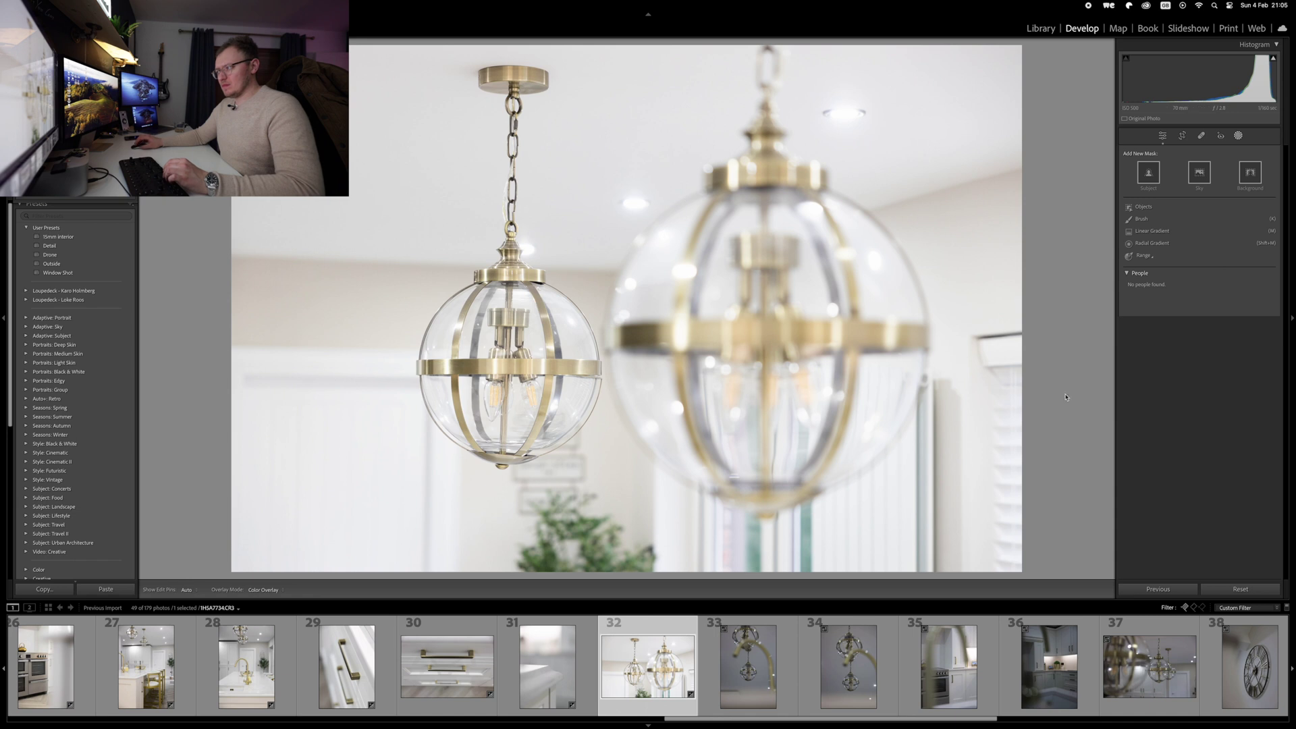
key("d")
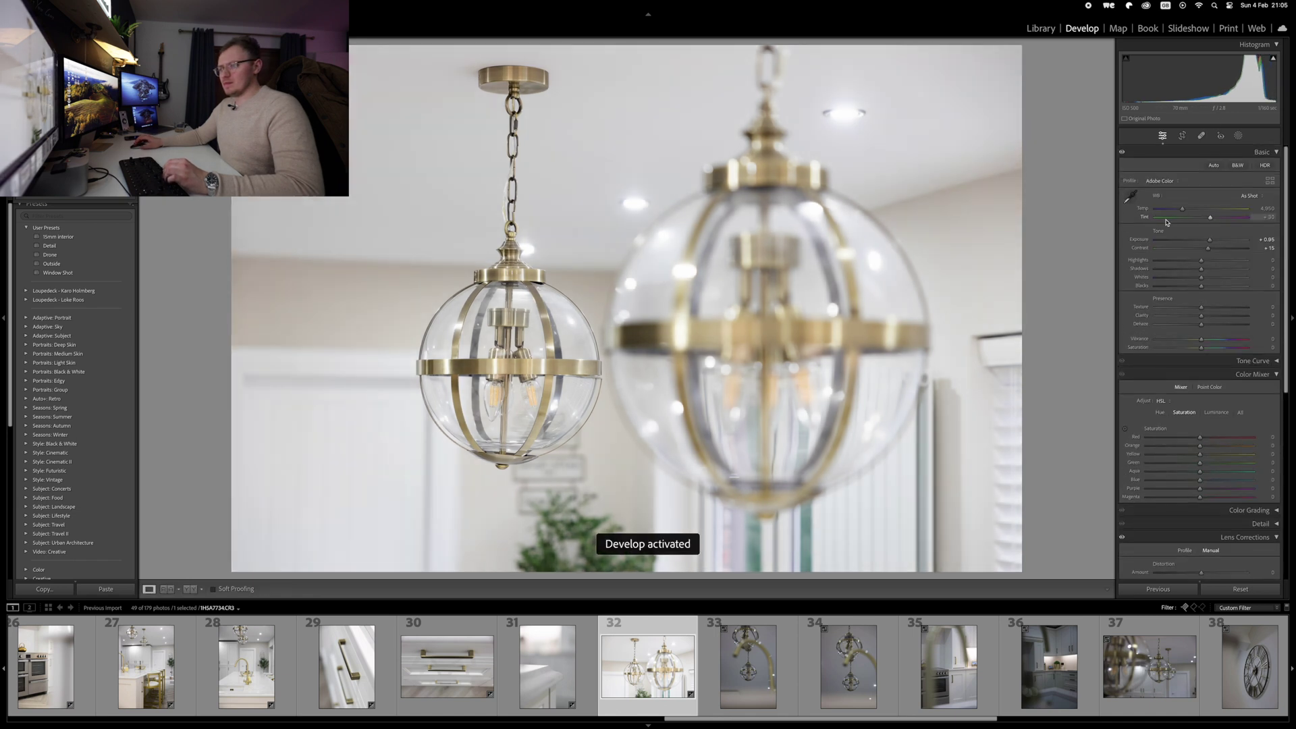
key("super+v")
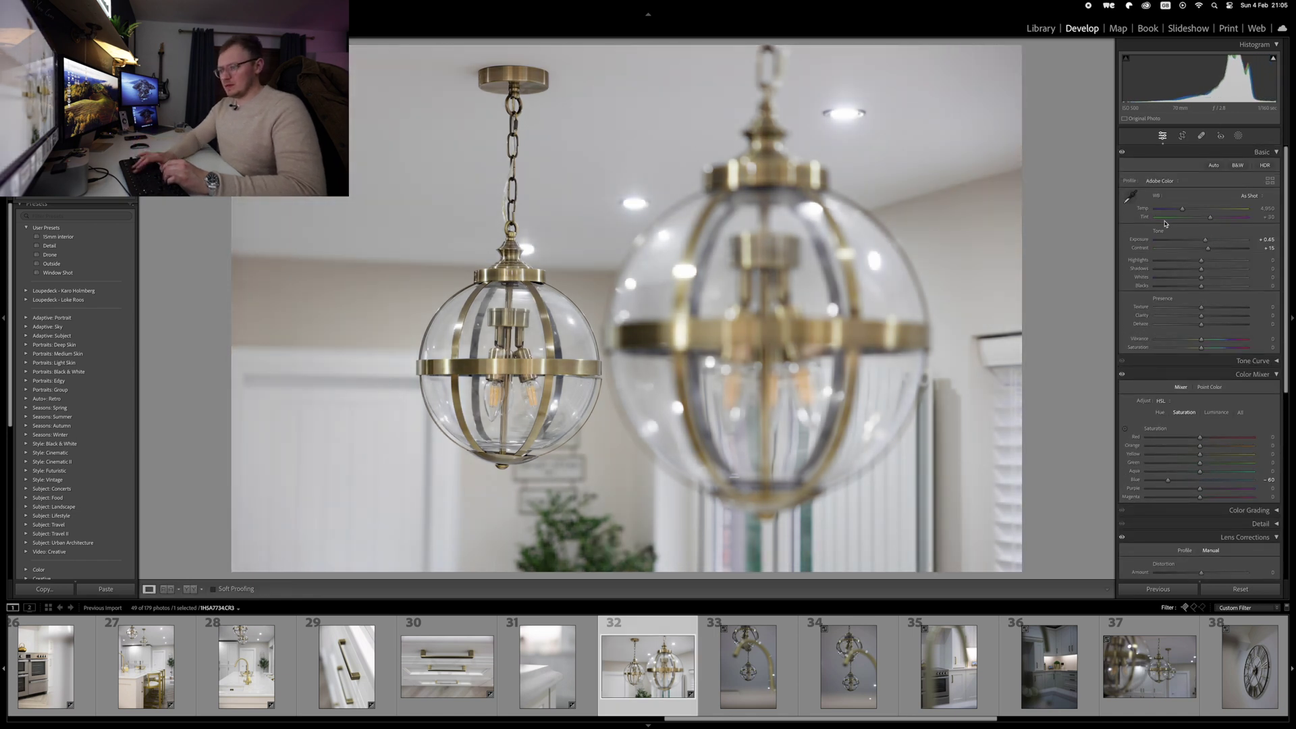
Paste the copied settings onto the pendant and tap photo 33, raise its exposure, and set blue saturation to −100.
key("Right")
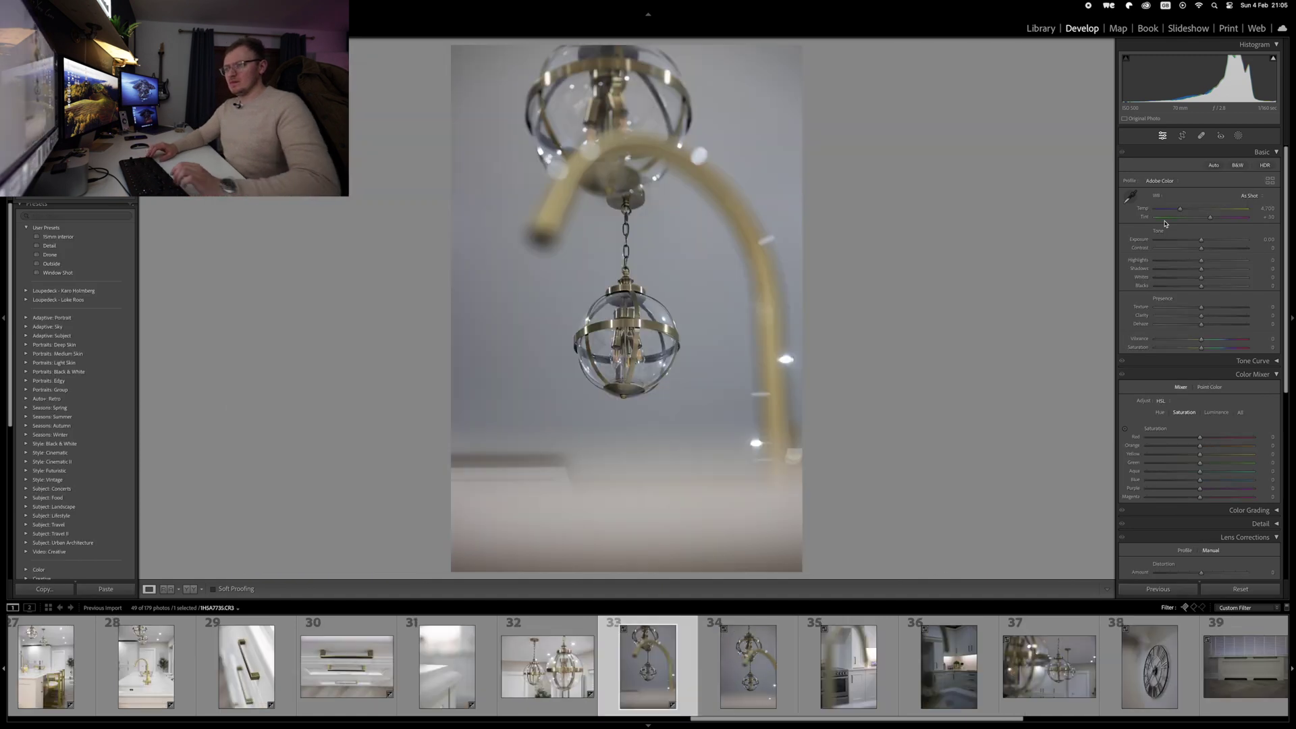
key("super+shift+v")
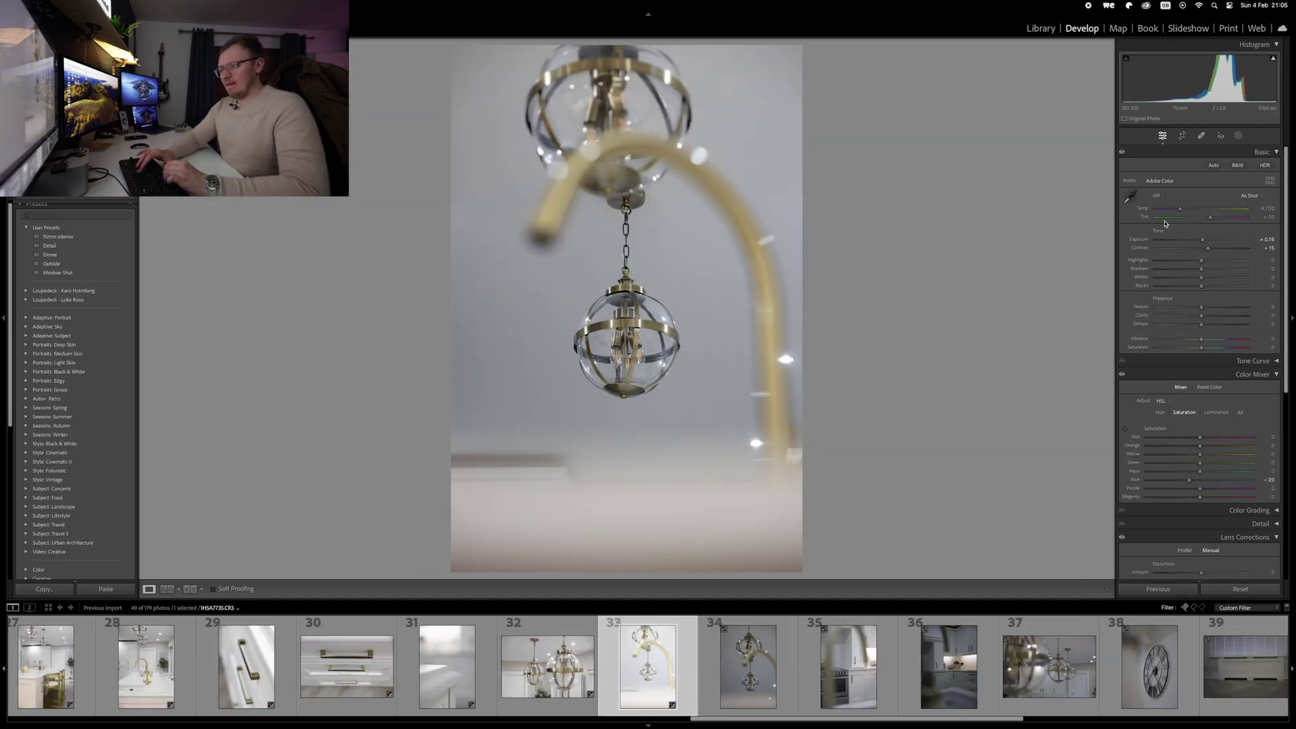
key("equal")
key("equal")
key("equal")
key("equal")
key("equal")
key("equal")
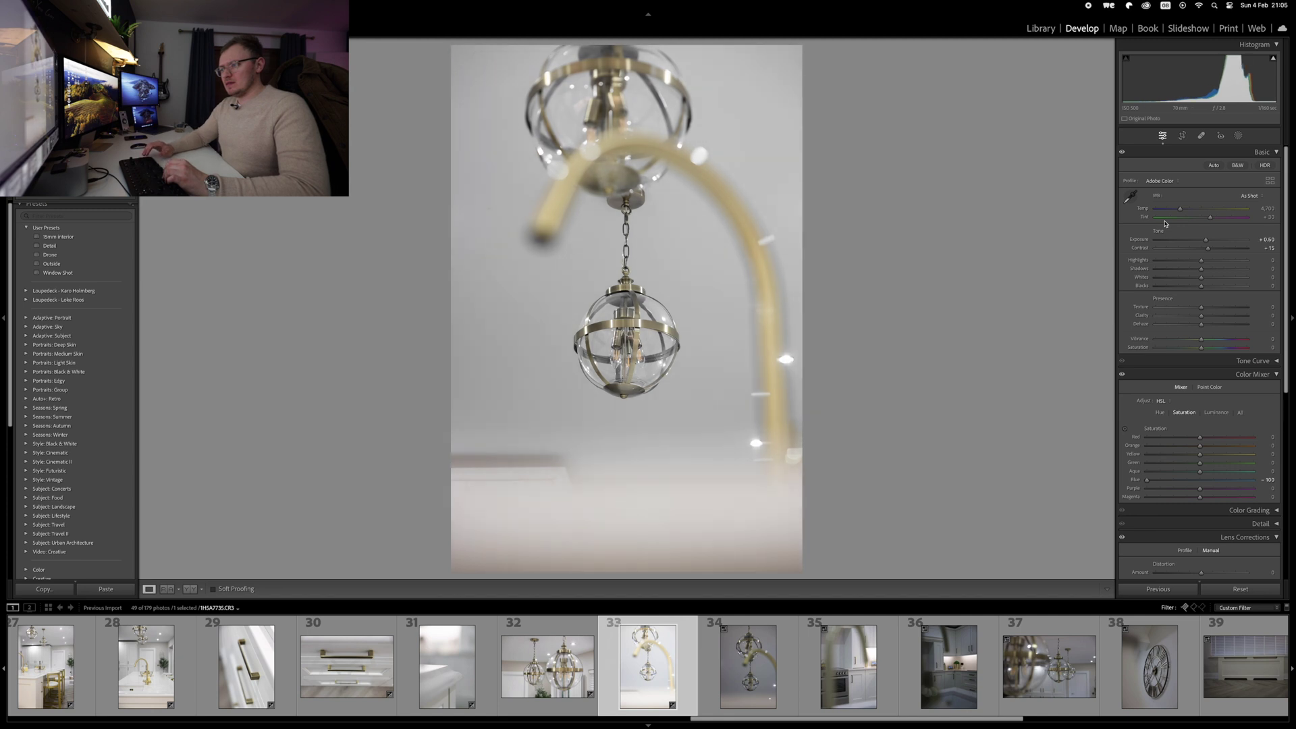
Copy photo 33's settings, paste them onto photos 34 and 35, and set photo 34's exposure to +0.40.
key("super+shift+c")
key("Right")
key("super+shift+v")
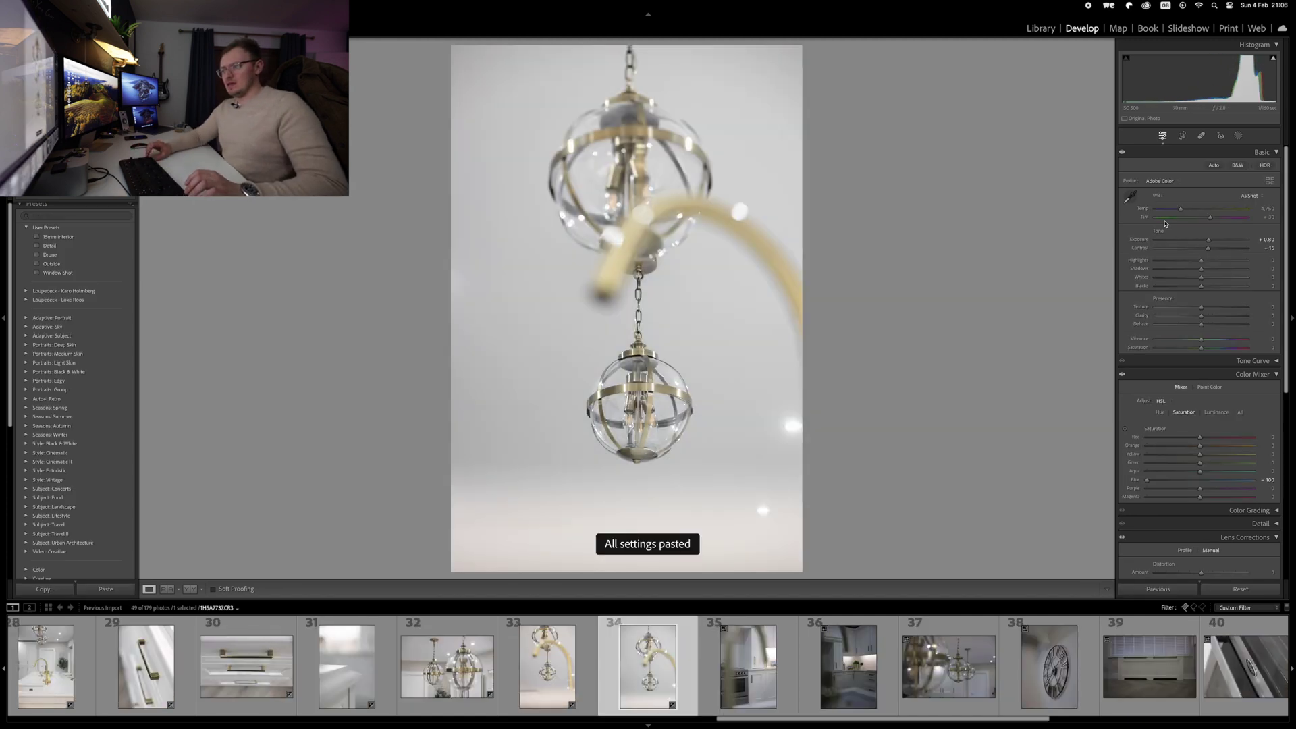
key("Right")
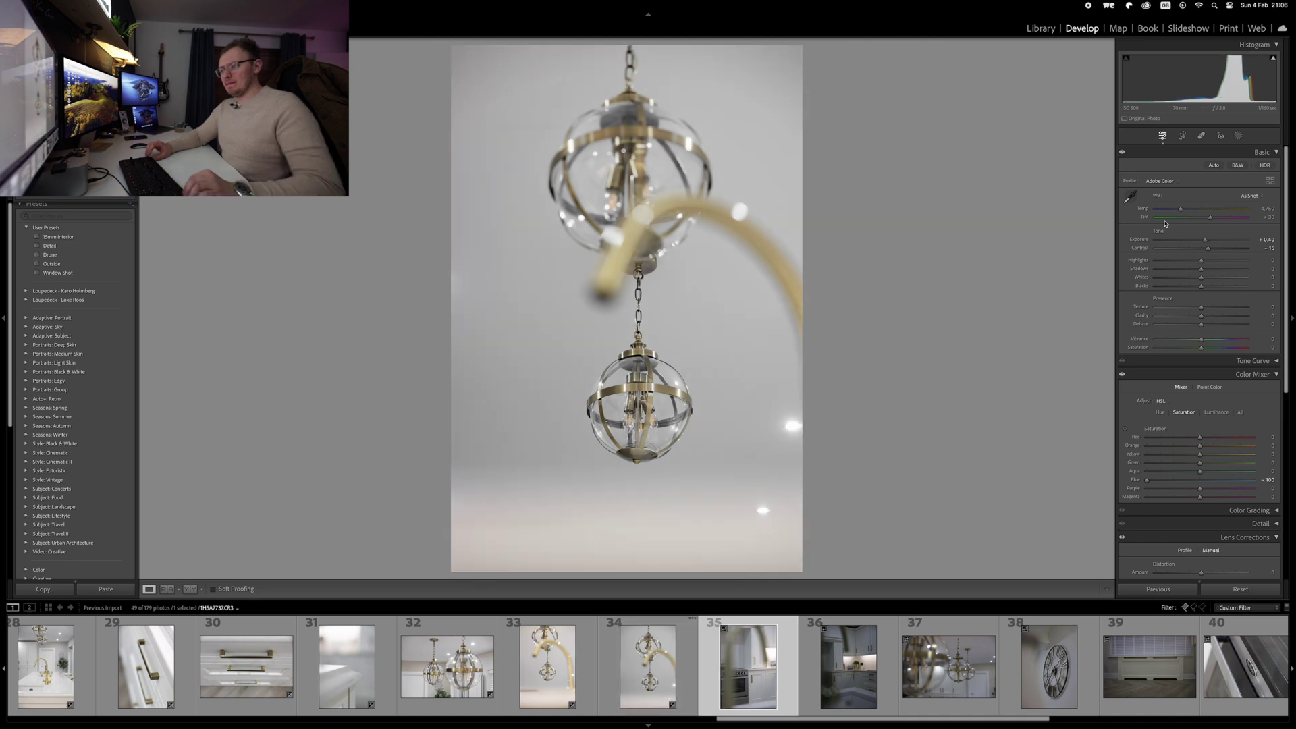
key("super+shift+v")
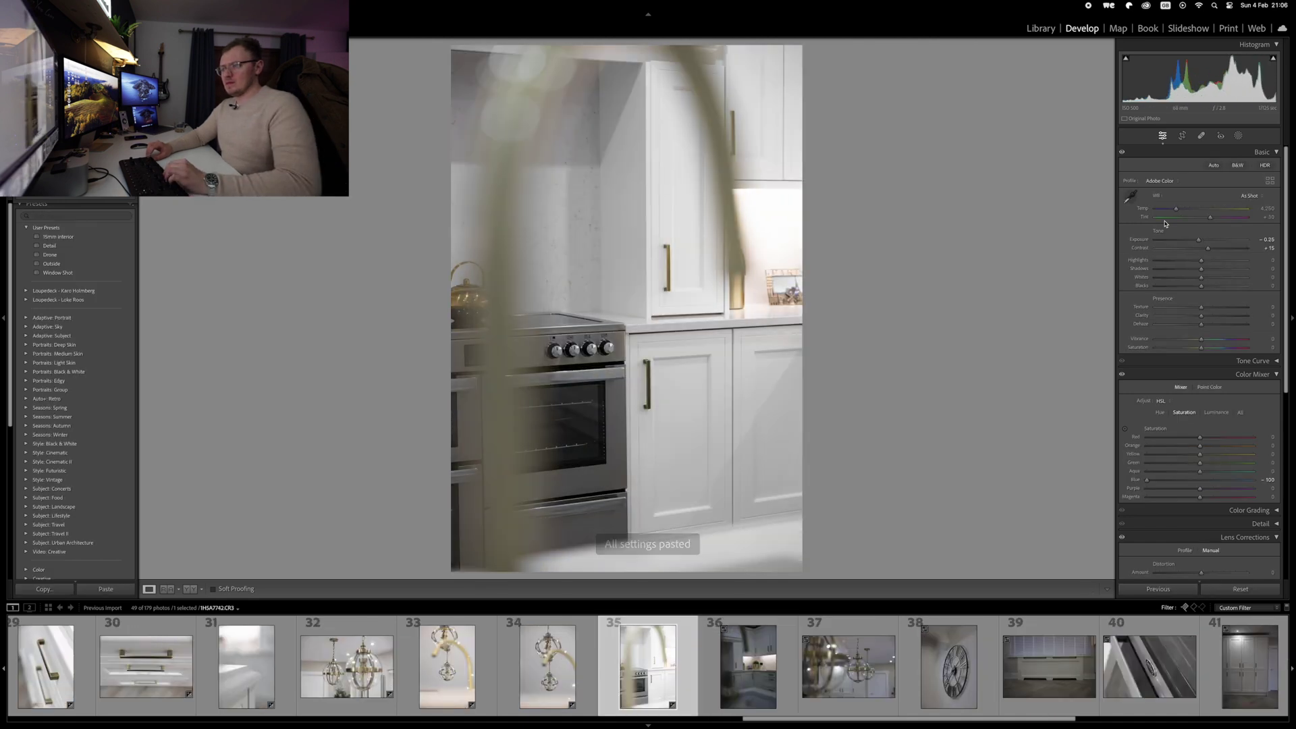
Paste the copied settings onto the corner cabinets photo 36 and apply Upright perspective correction.
key("Right")
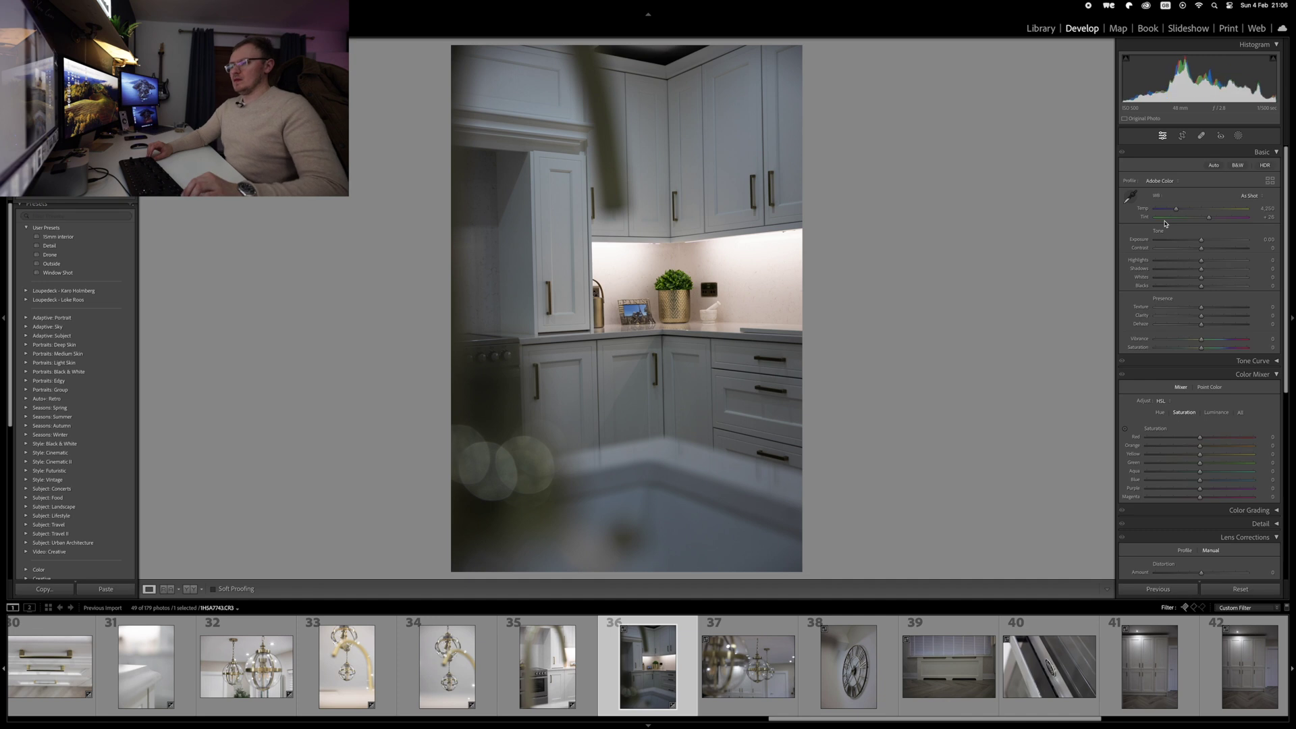
key("super+shift+v")
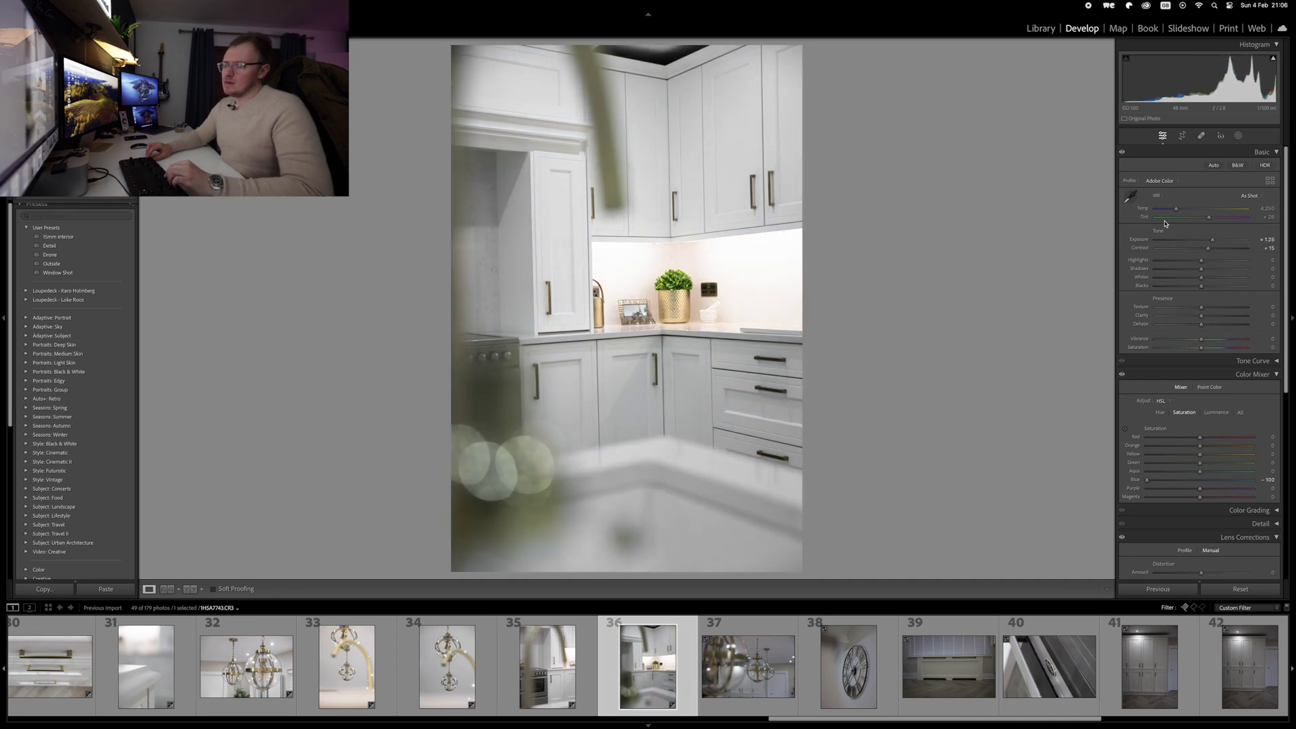
key("ctrl+Tab")
Set the corner cabinets photo's exposure to +2.00 and its whites to −100.
key("minus")
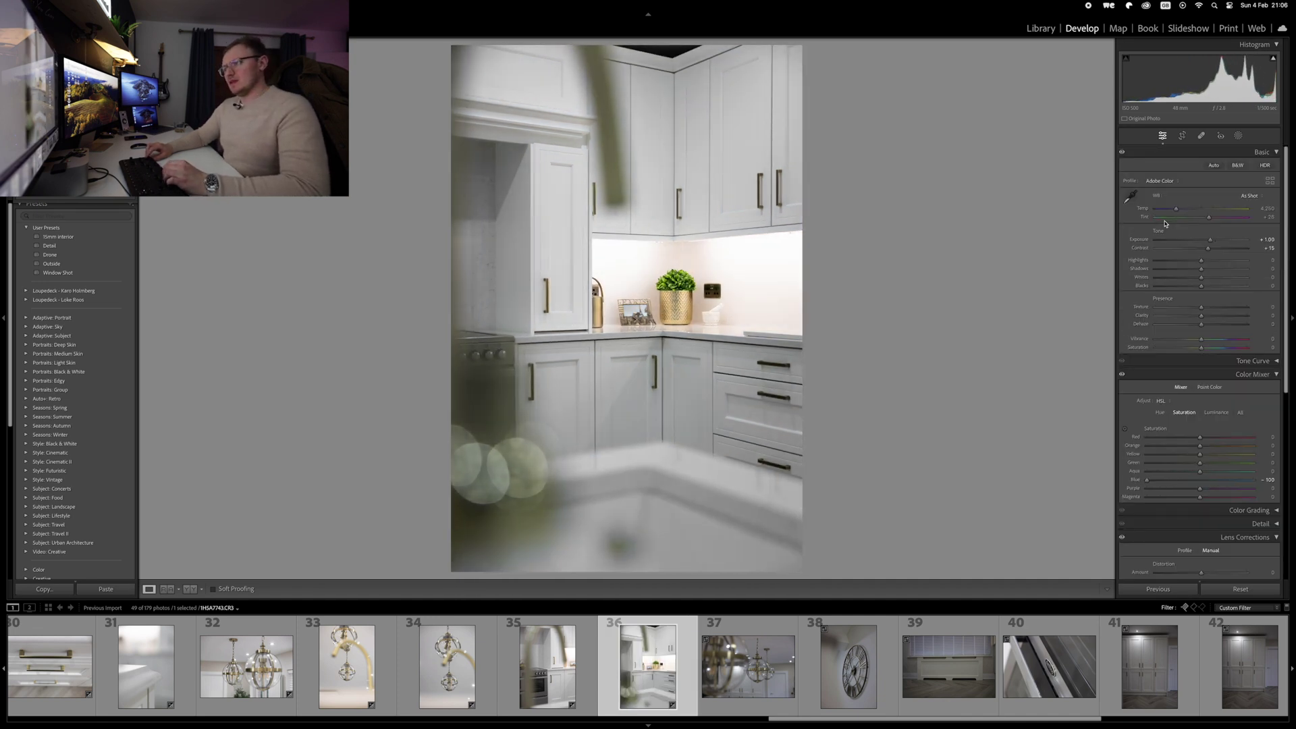
key("equal")
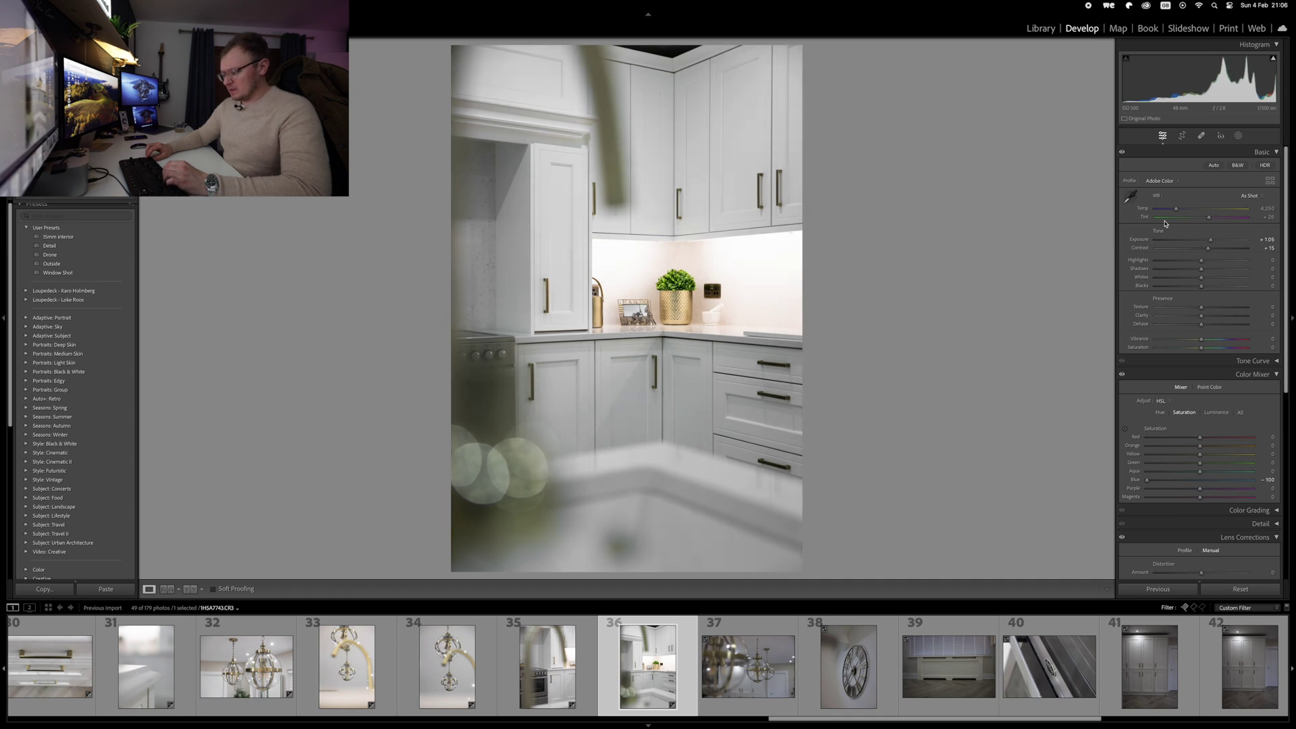
key("equal")
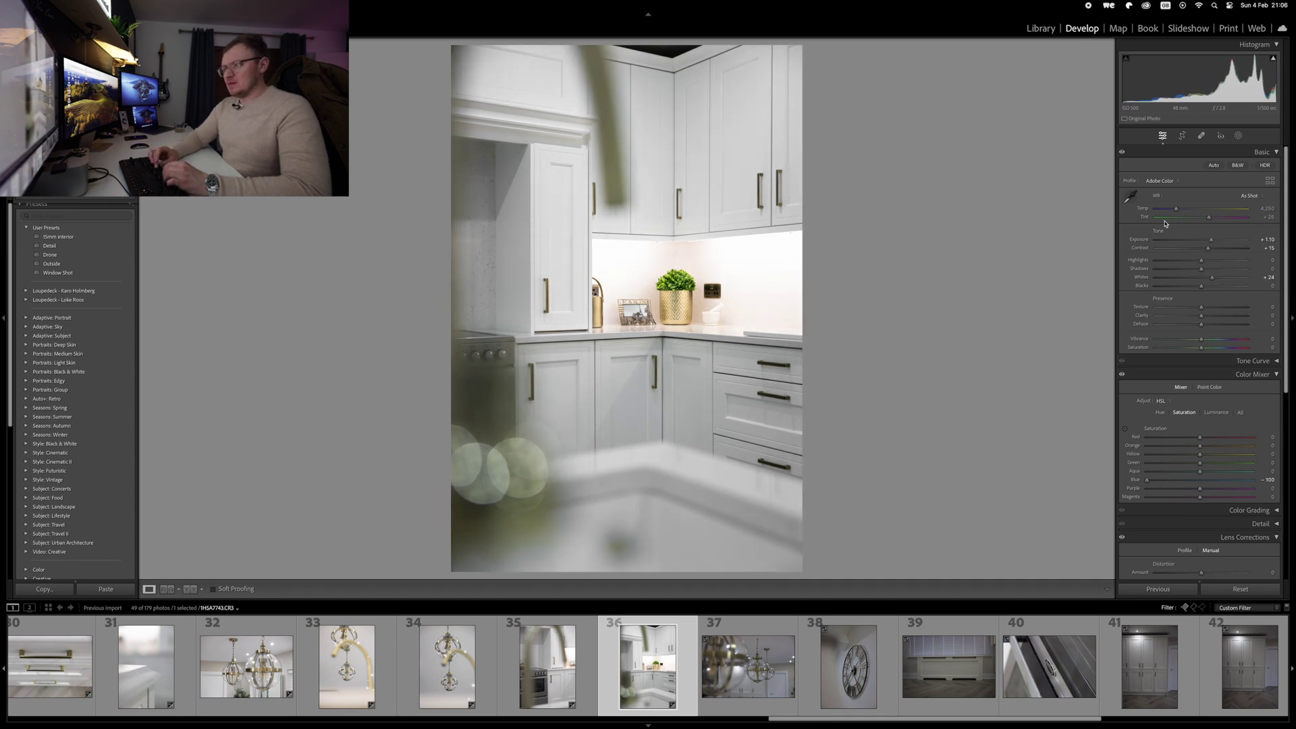
key("minus")
key("equal")
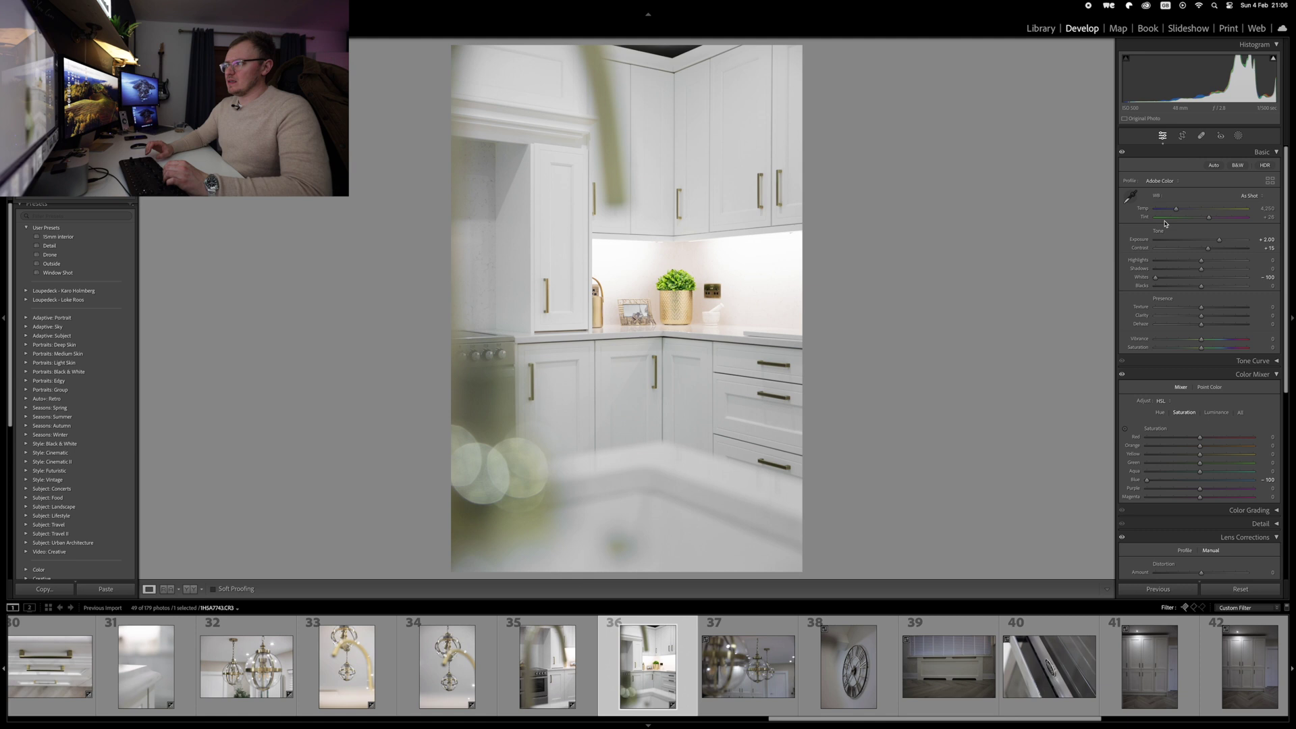
key("equal")
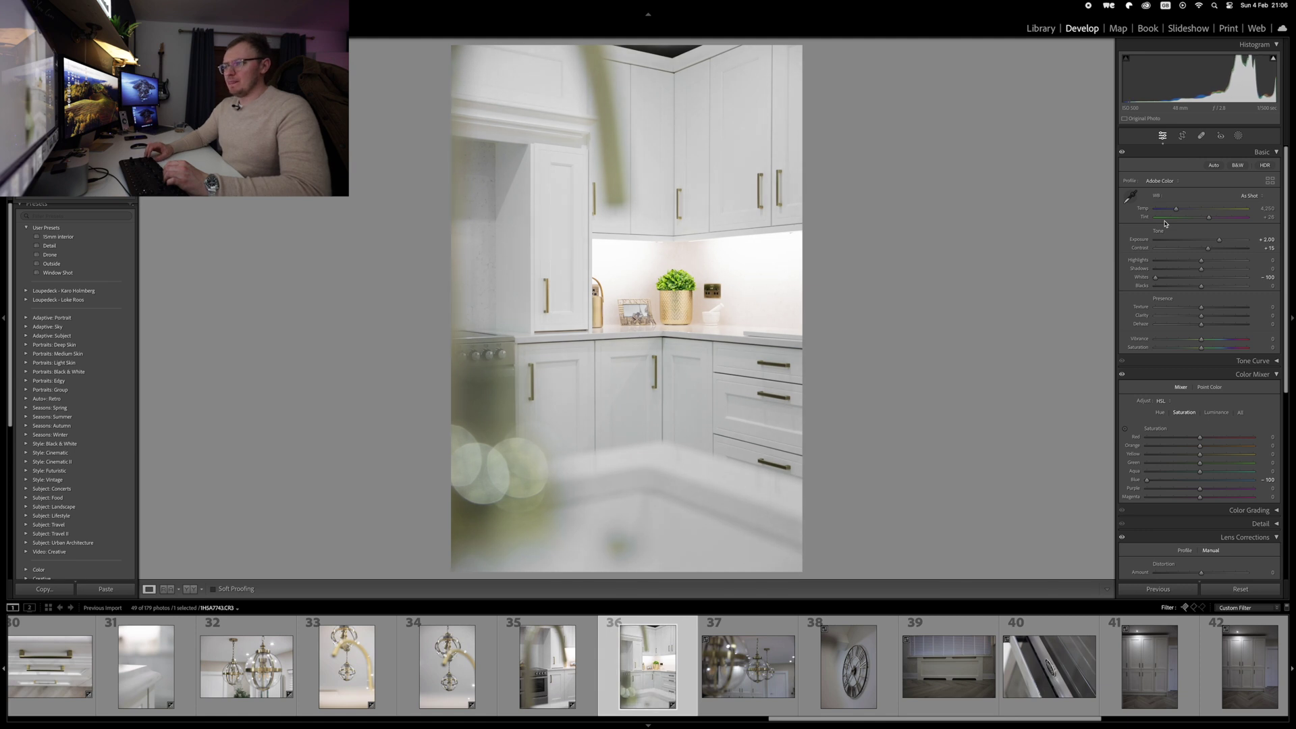
Reject the pendant lights photo 37 and paste the copied settings onto the wall clock photo that follows it.
key("Right")
key("super+shift+v")
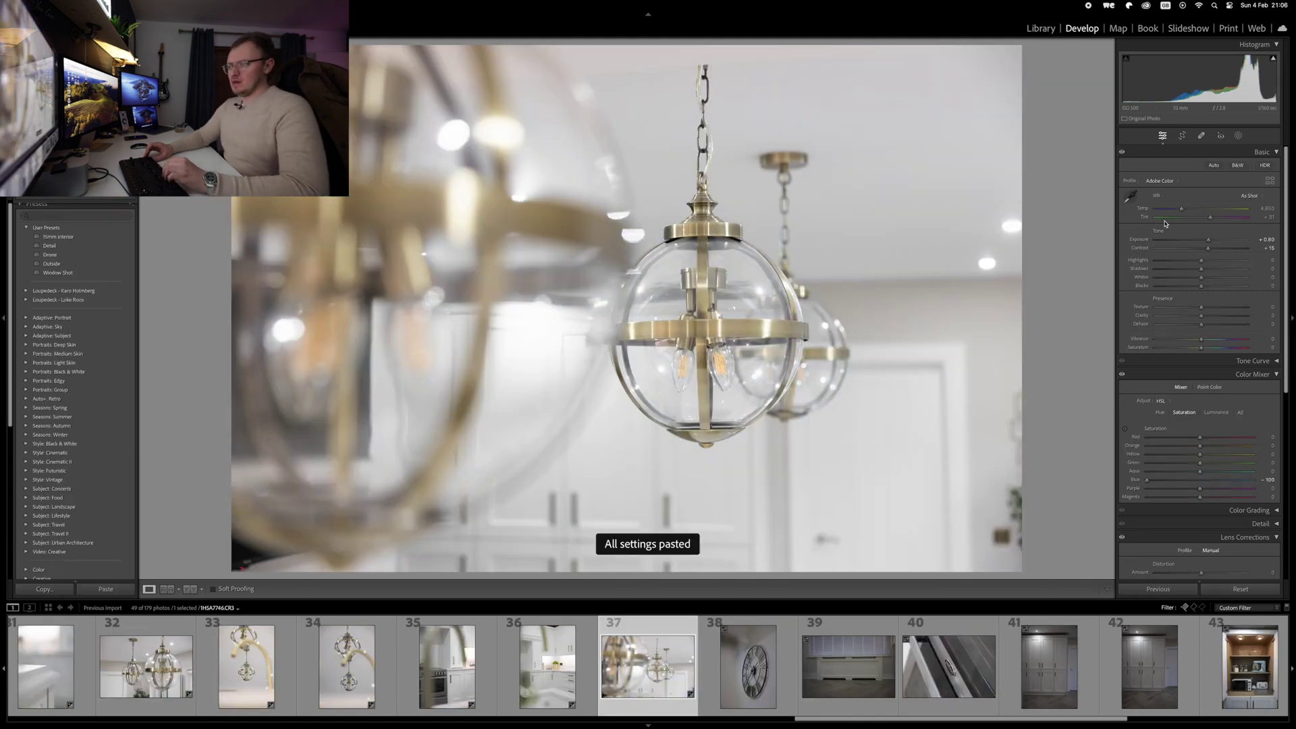
key("x")
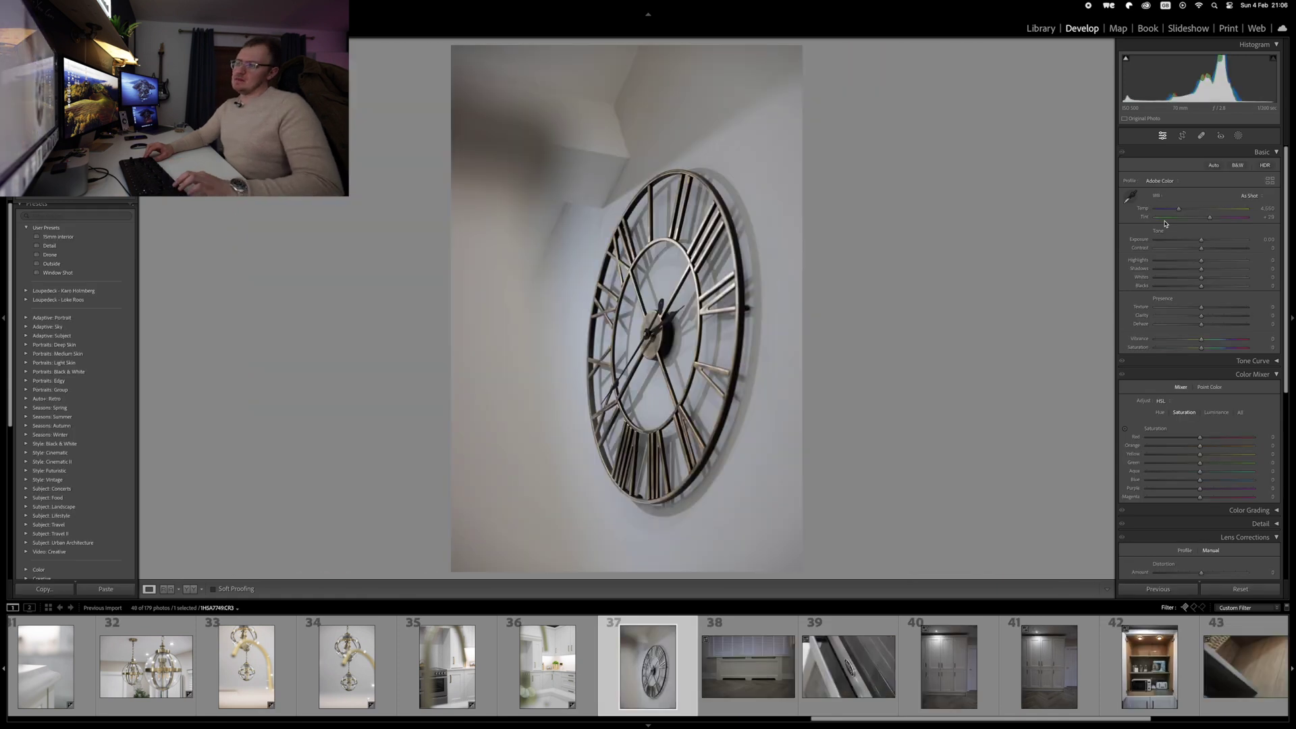
key("super+shift+v")
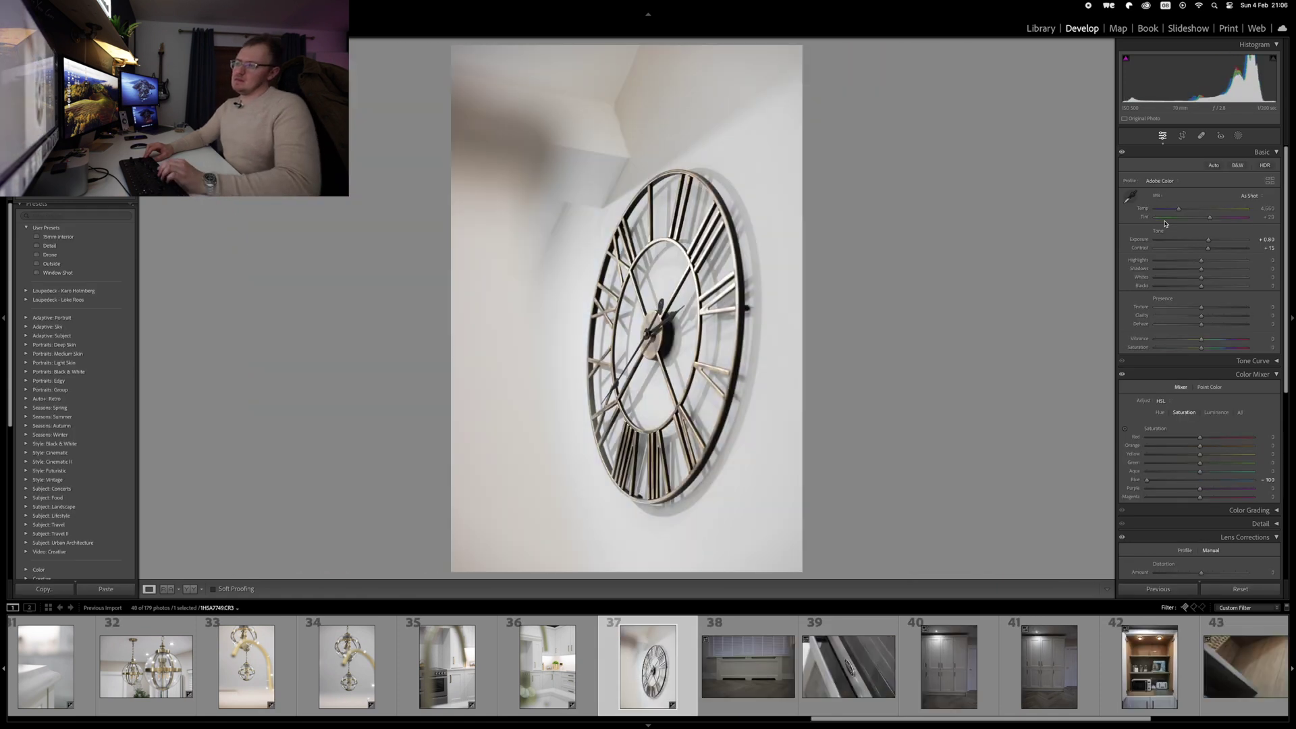
Reject the wall clock photo and the radiator cover, drawer and first wardrobe photos that follow it.
key("minus")
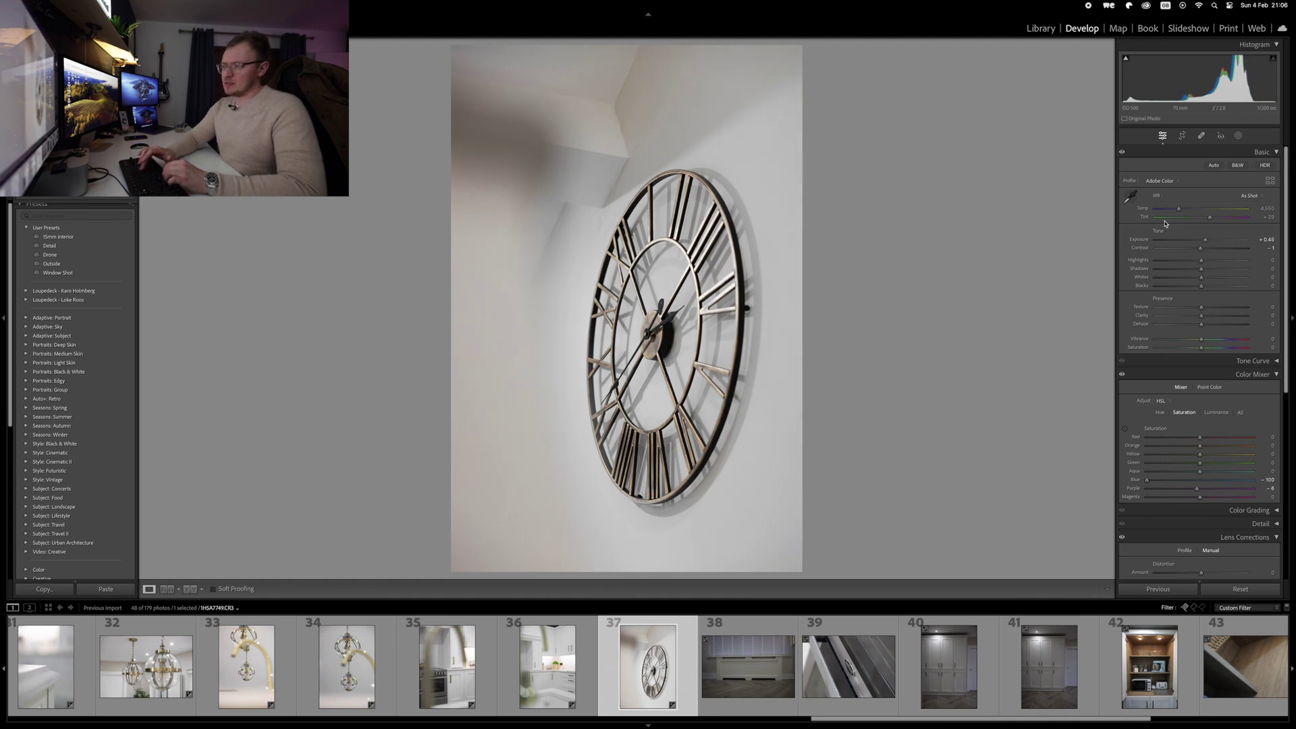
key("super+z")
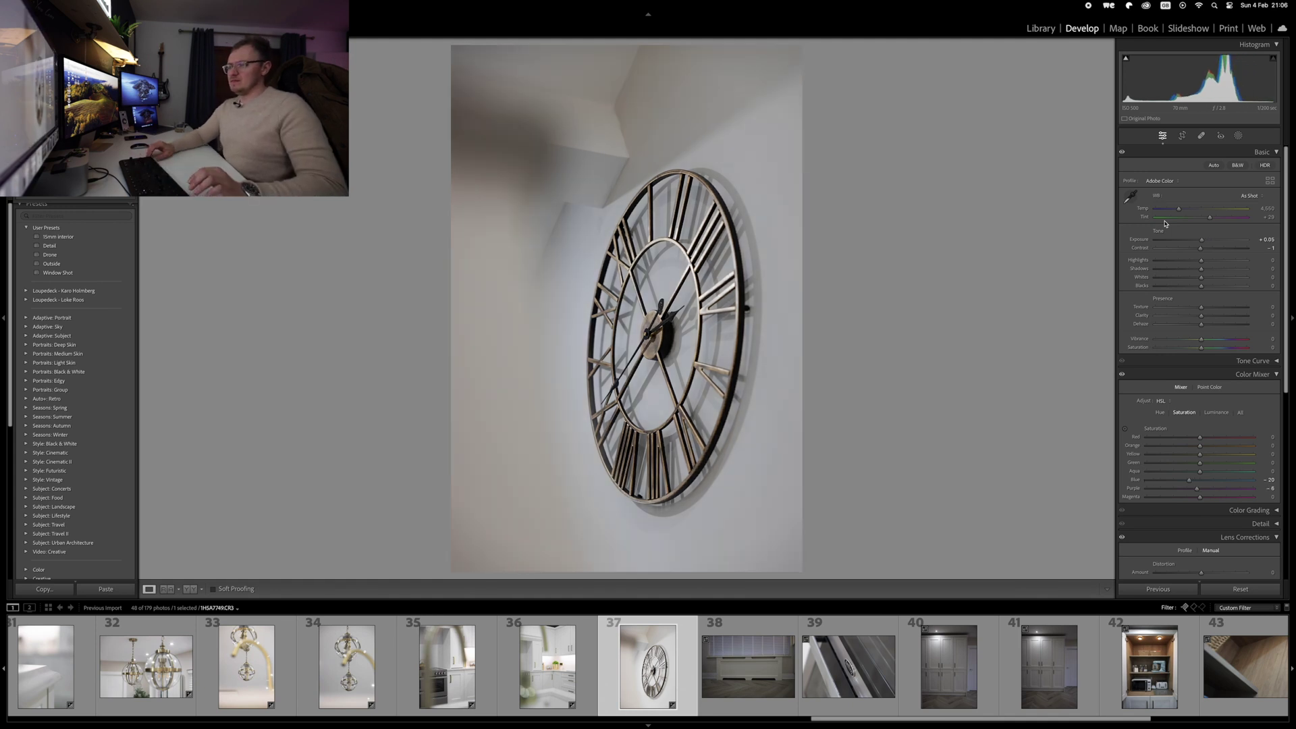
key("x")
key("x")
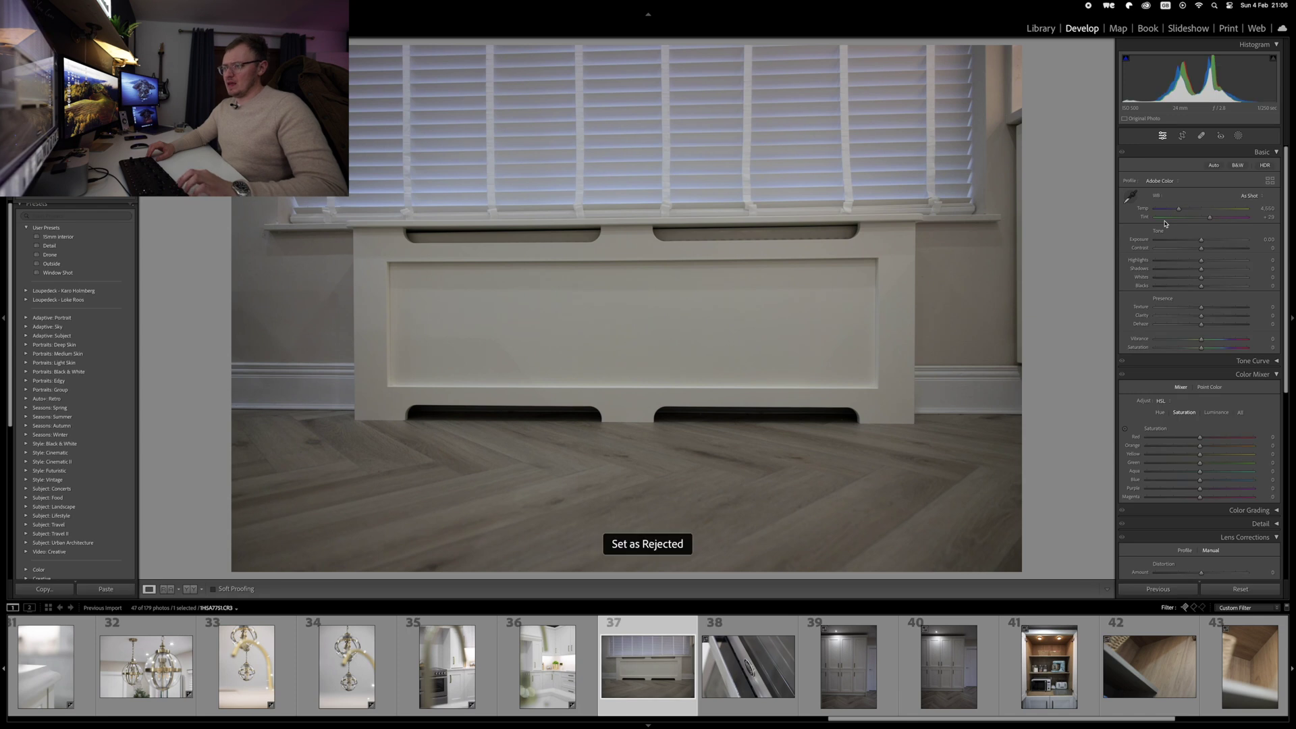
key("x")
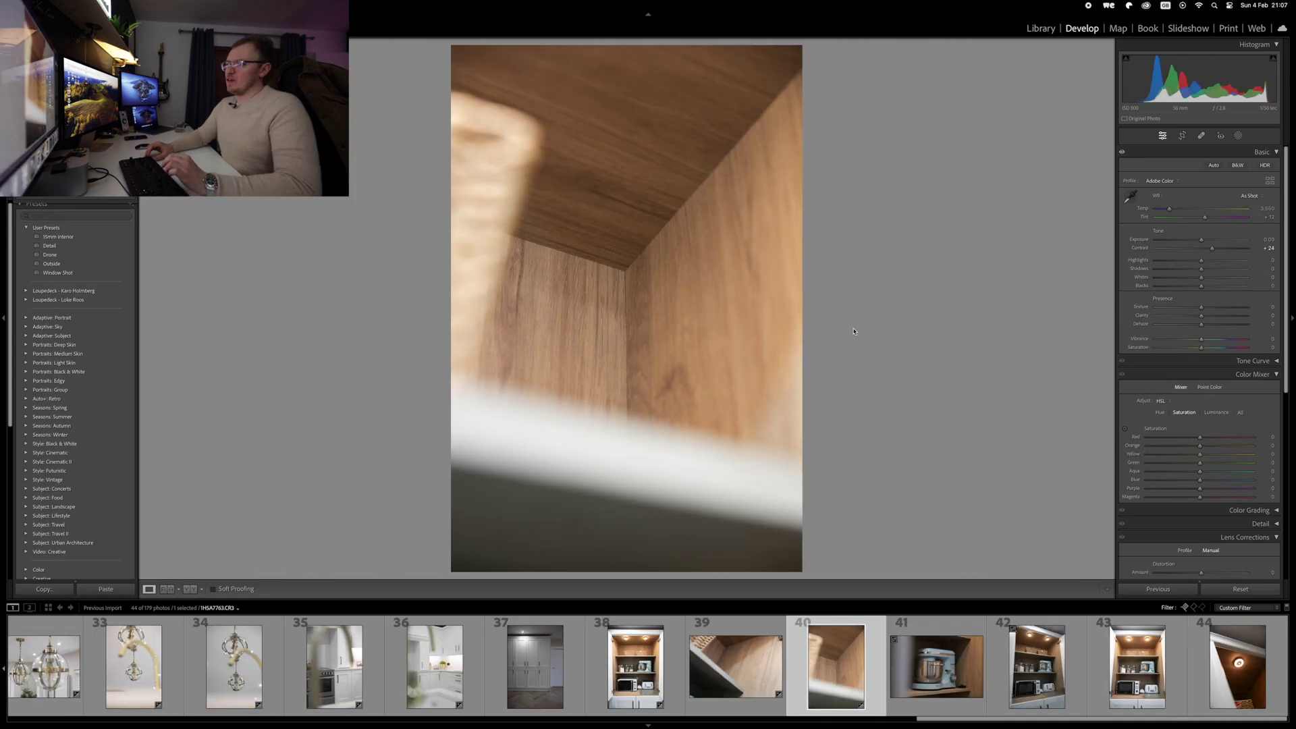
Set the wooden shelf photo 40's contrast to +51 and reject the stand mixer photo after it.
key("equal")
key("equal")
key("equal")
key("equal")
key("equal")
key("equal")
key("equal")
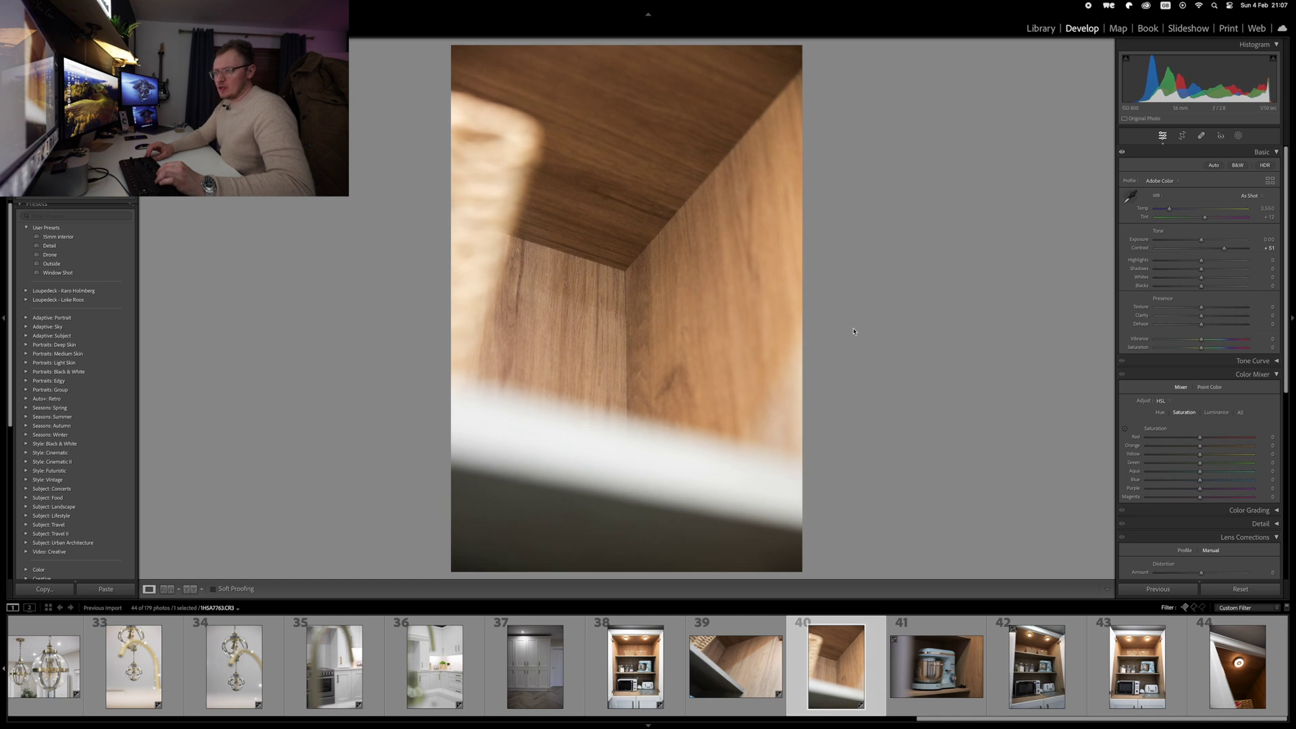
key("Right")
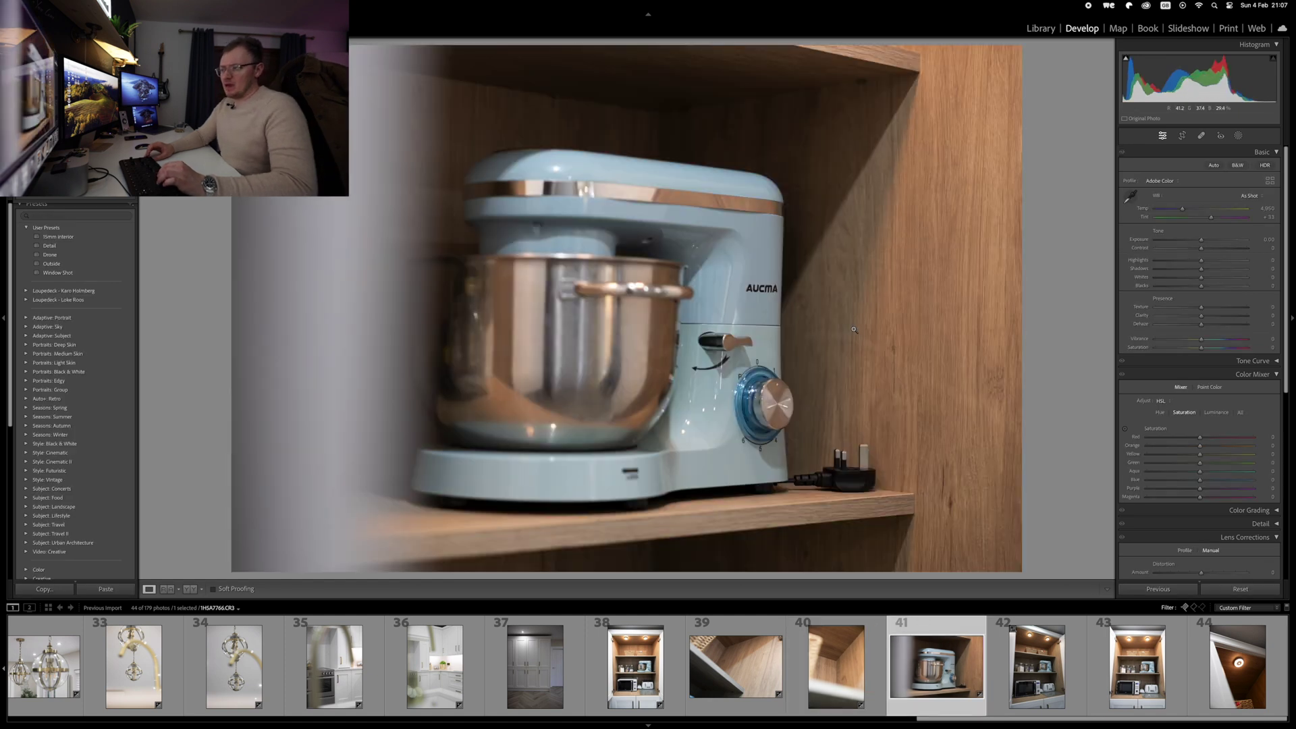
key("x")
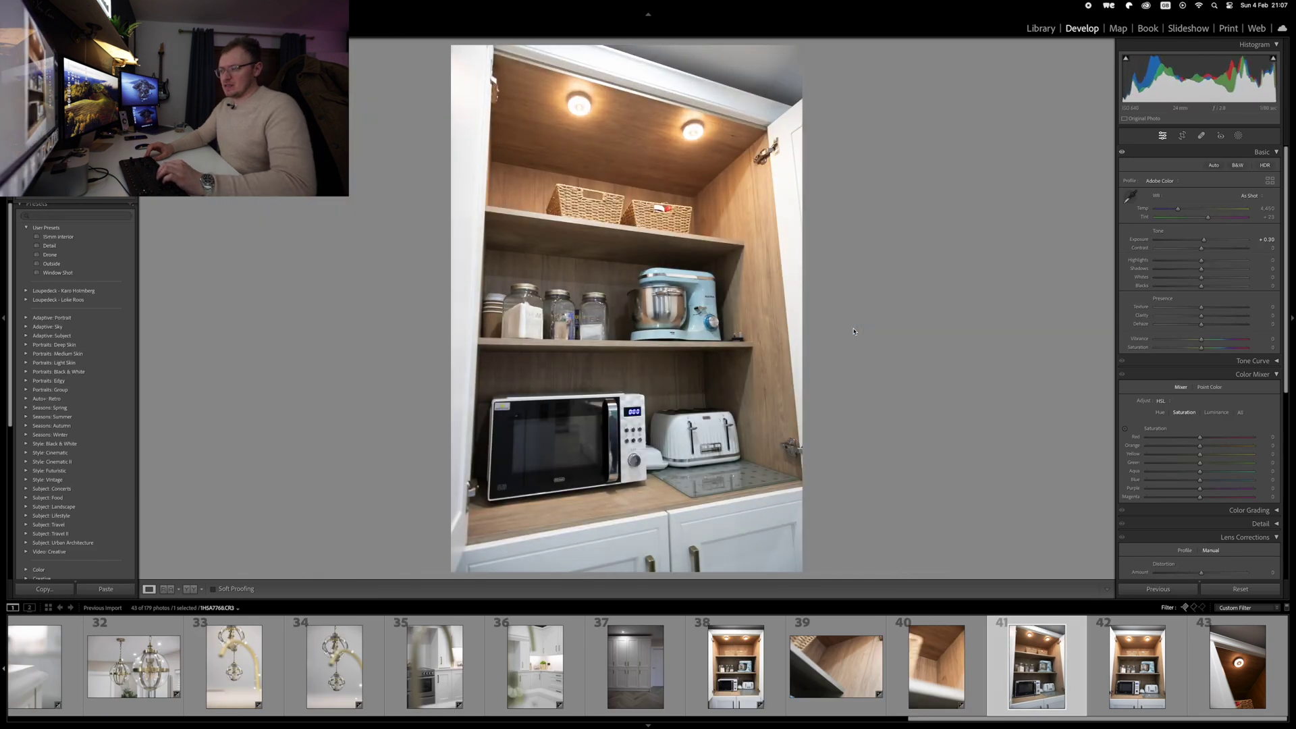
Paste the copied settings onto the open larder cupboard photo 41 and reduce its exposure to +0.20.
key("super+shift+v")
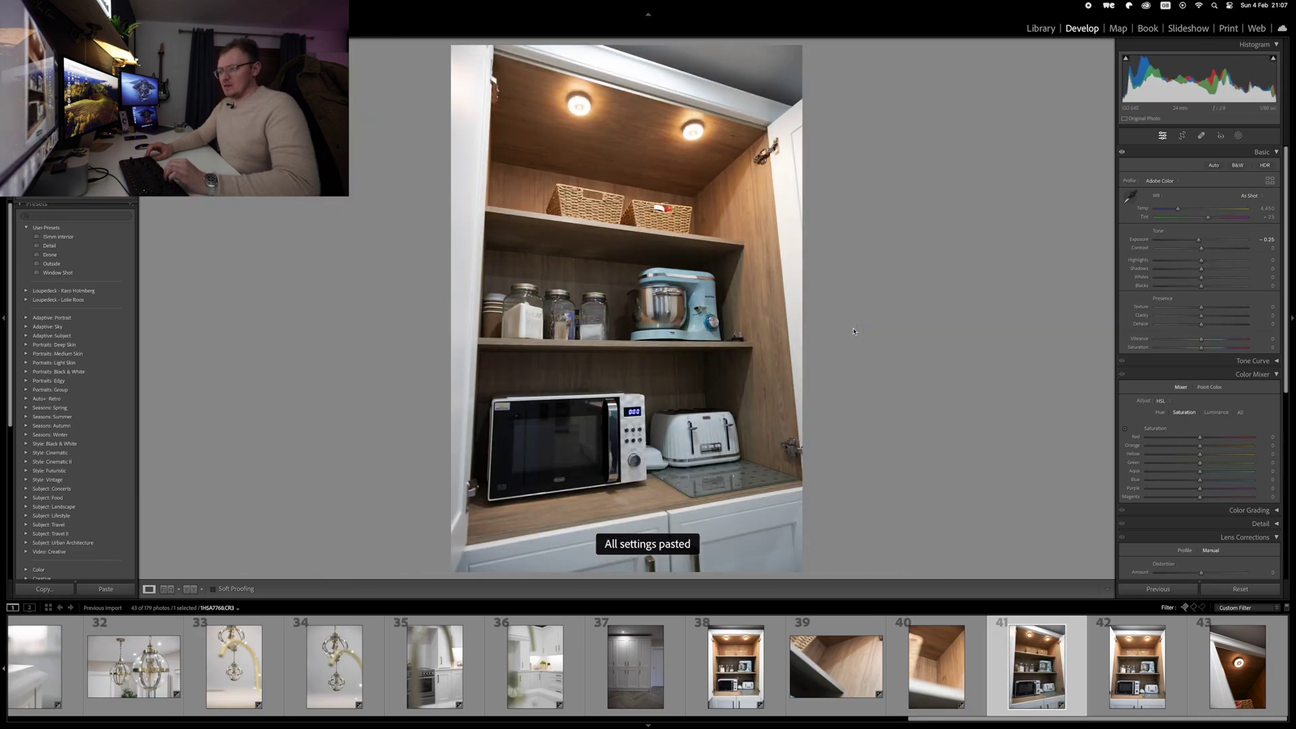
key("super+shift+v")
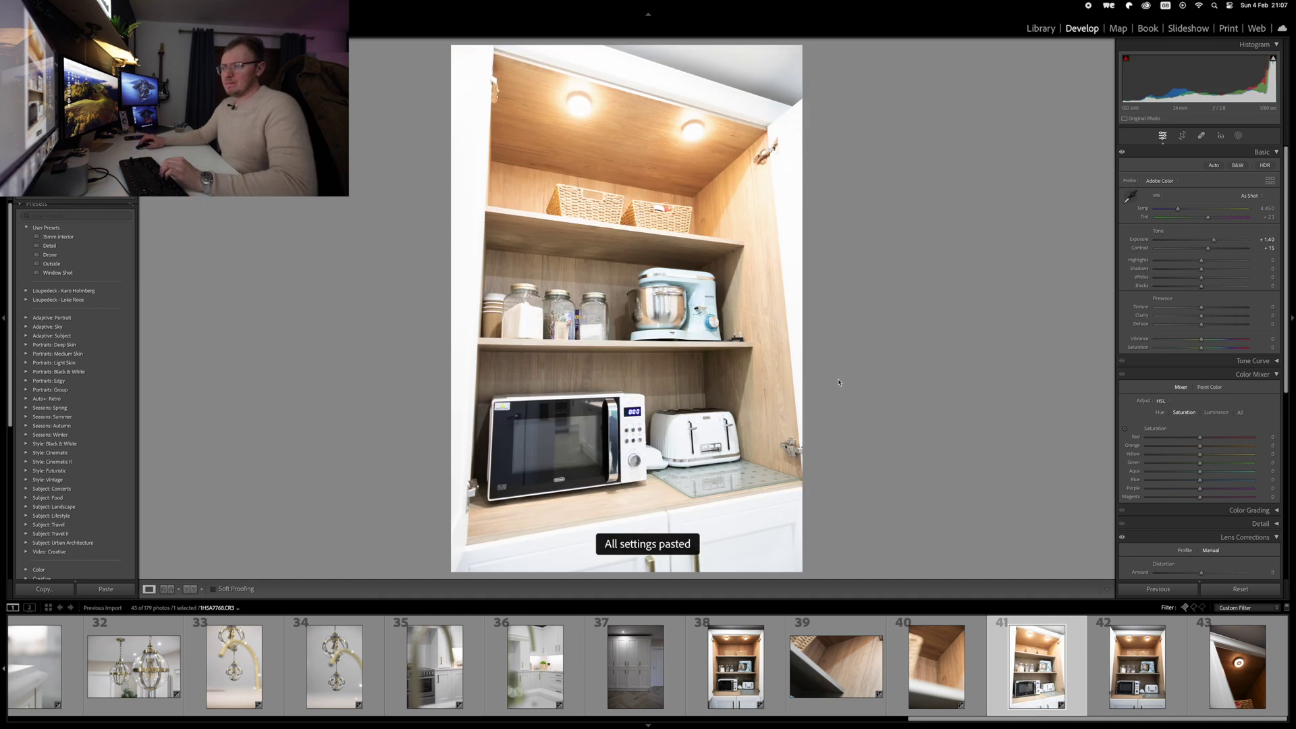
key("minus")
key("equal")
key("minus")
key("minus")
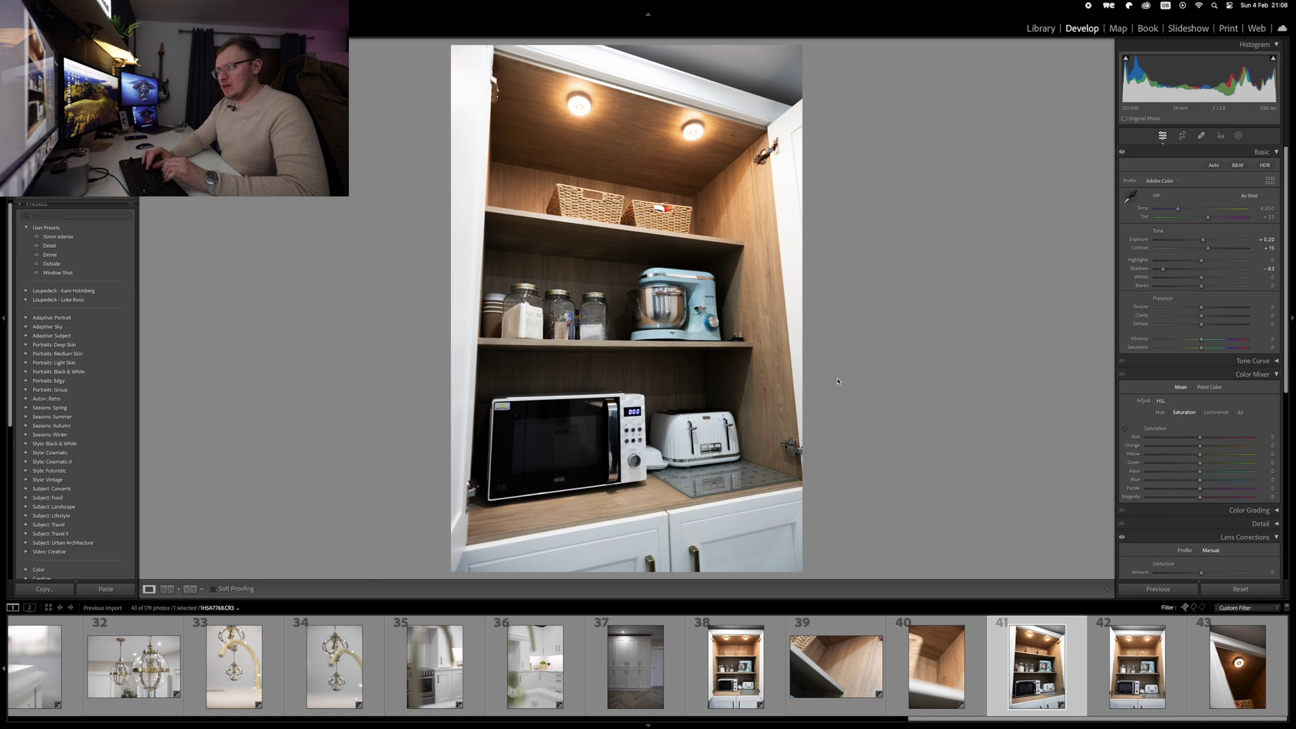
key("super+z")
Set photo 41's exposure to +0.10, its contrast to +25 and its blue saturation to −62.
key("plus")
key("minus")
key("minus")
key("plus")
key("plus")
key("minus")
key("minus")
key("minus")
key("minus")
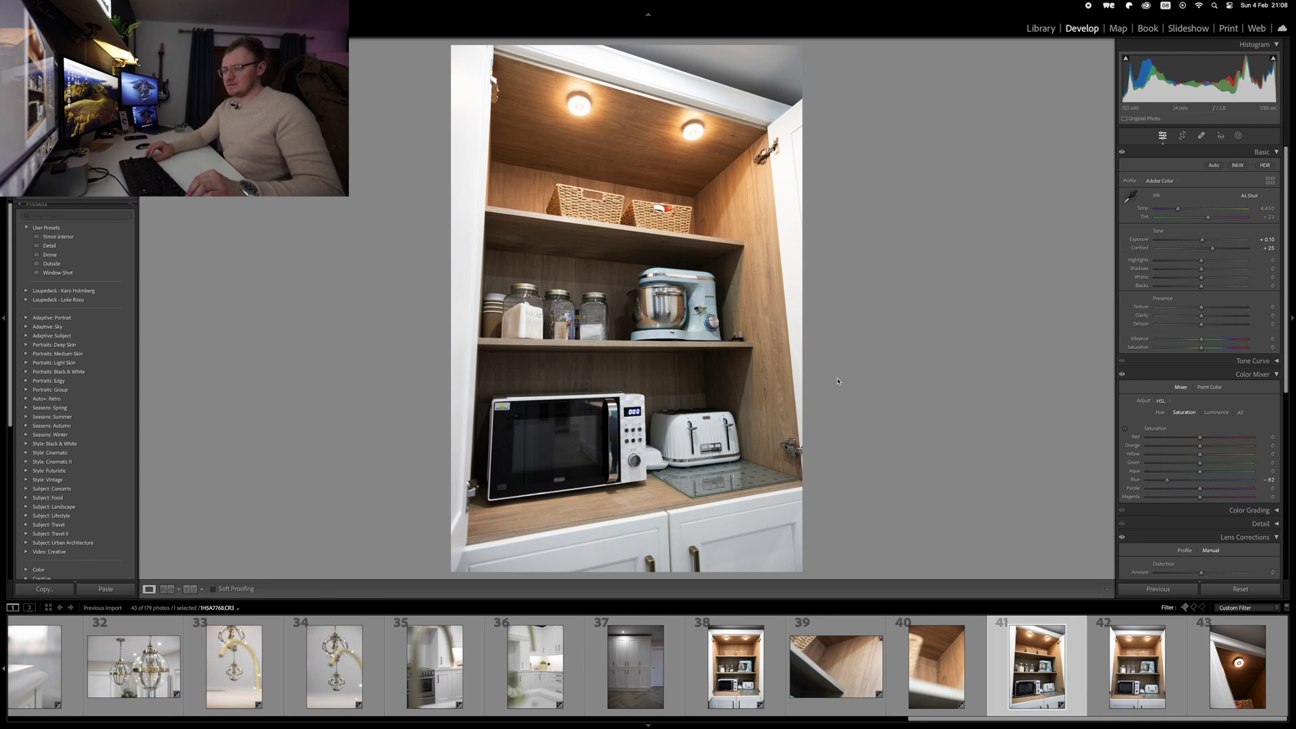
Copy photo 41's settings and paste them onto the front-on larder cupboard photo 42.
key("Right")
key("super+shift+v")
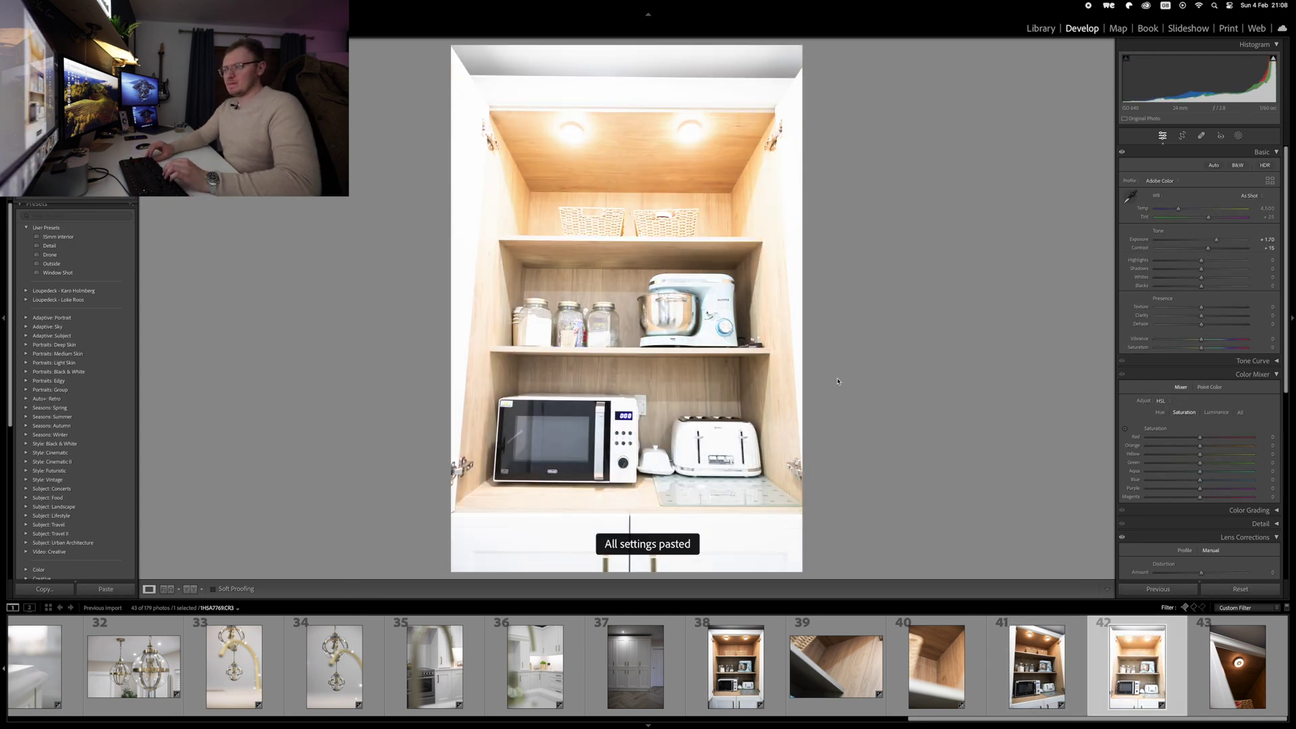
key("Left")
key("super+shift+c")
key("Right")
key("super+shift+v")
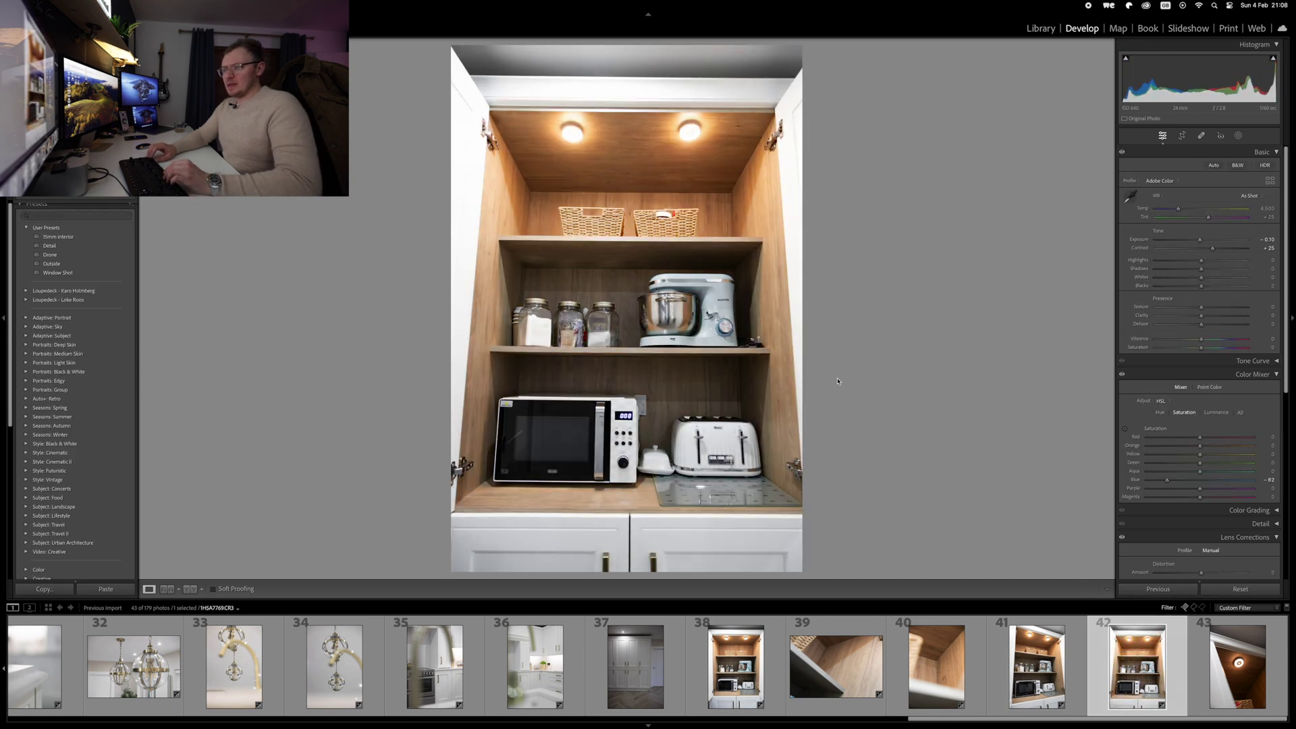
Set photo 42's exposure to −0.30 and contrast to +28, and start cropping it.
key("minus")
key("minus")
key("r")
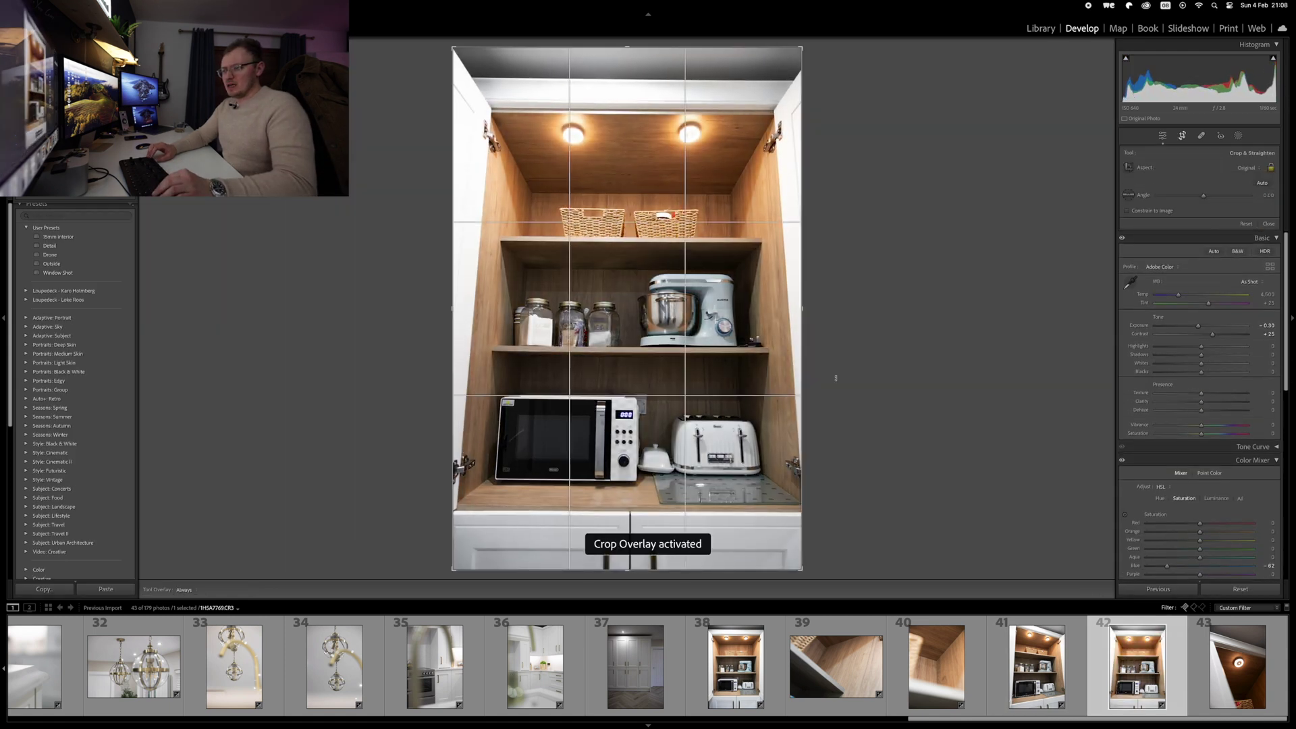
key("plus")
key("plus")
key("plus")
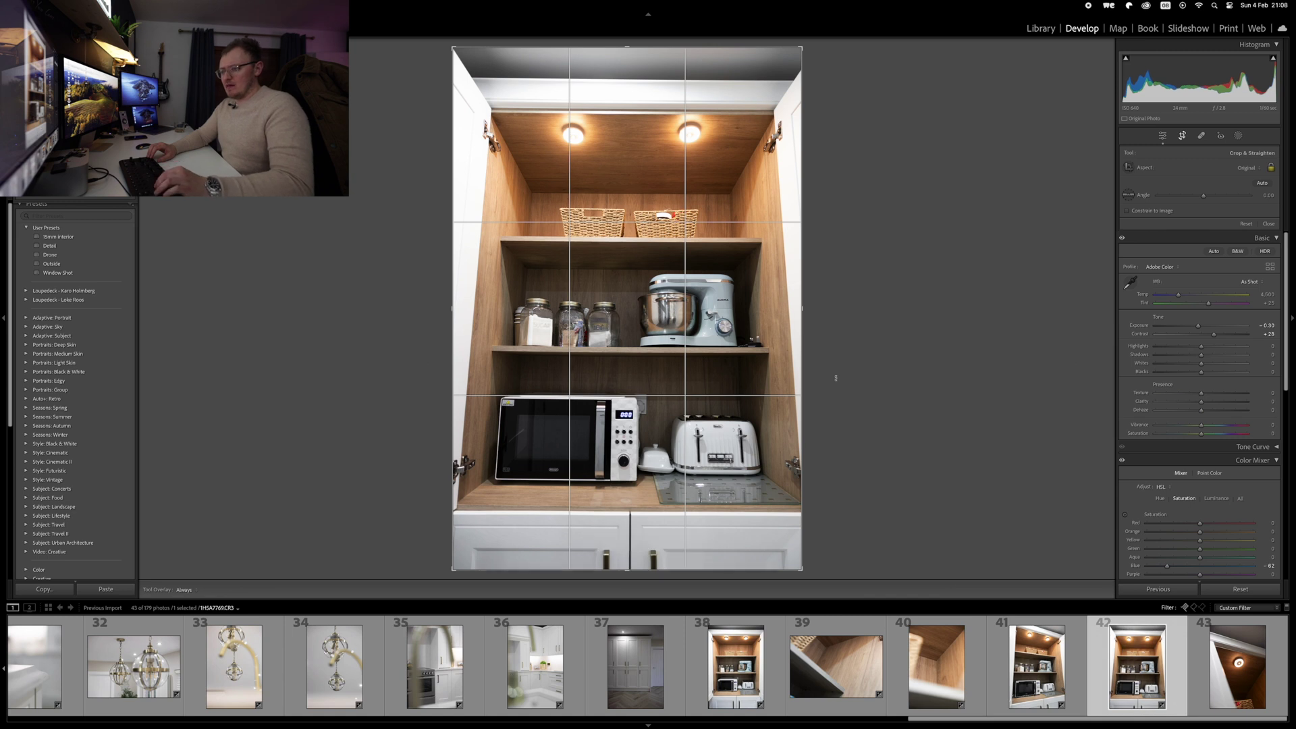
key("minus")
Crop photo 42 slightly tighter around the cupboard, keeping the original aspect ratio.
key("Right")
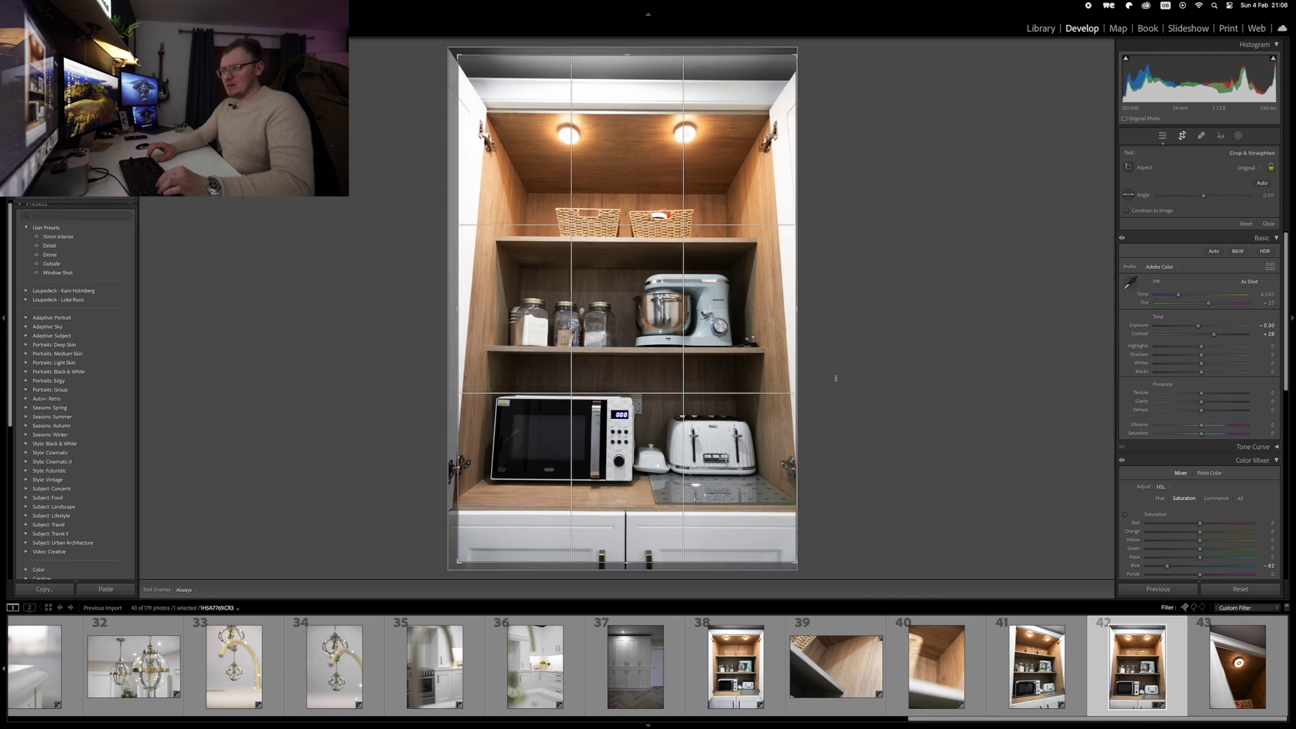
key("plus")
key("plus")
key("plus")
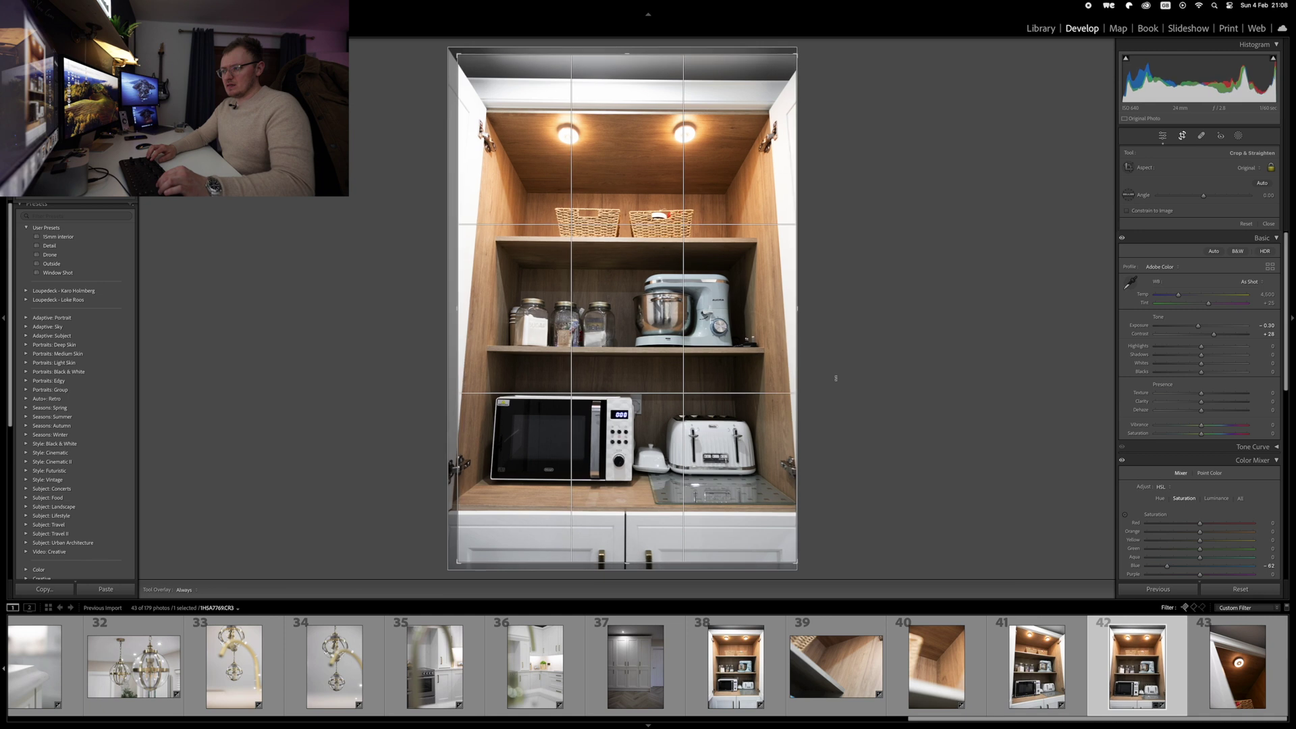
key("plus")
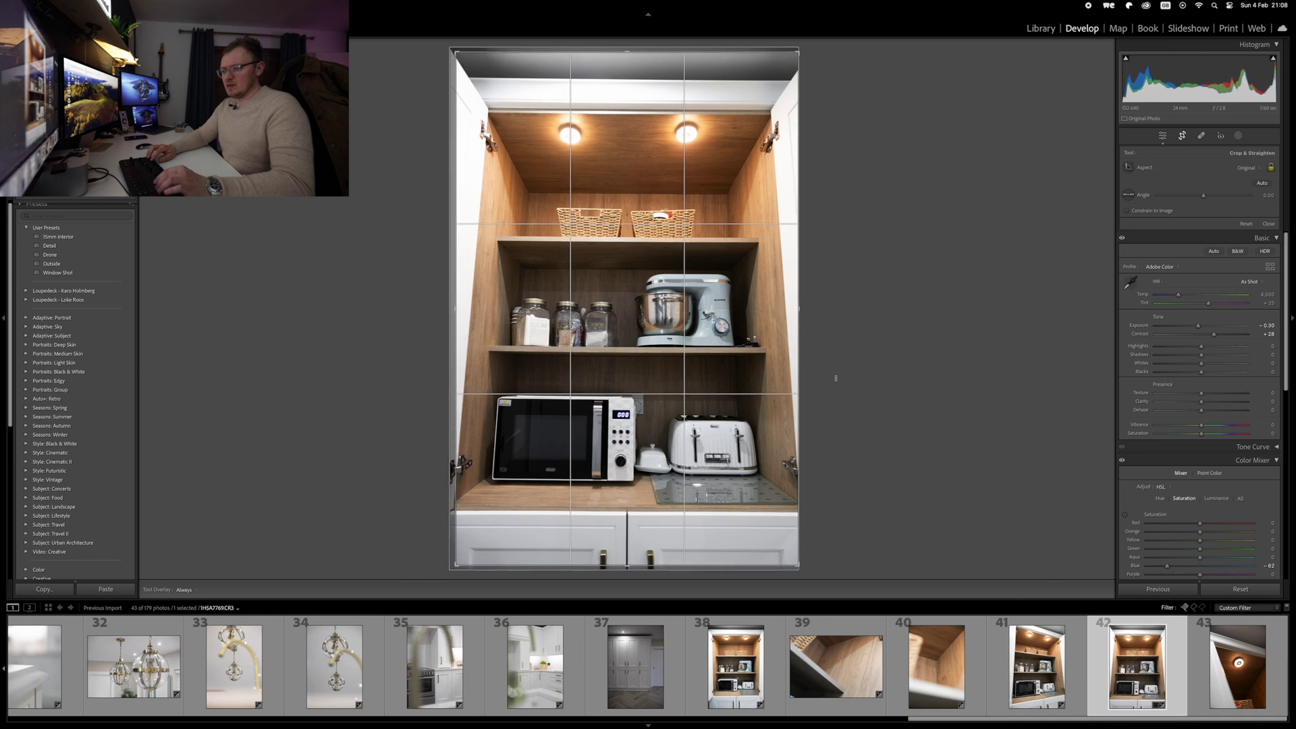
key("d")
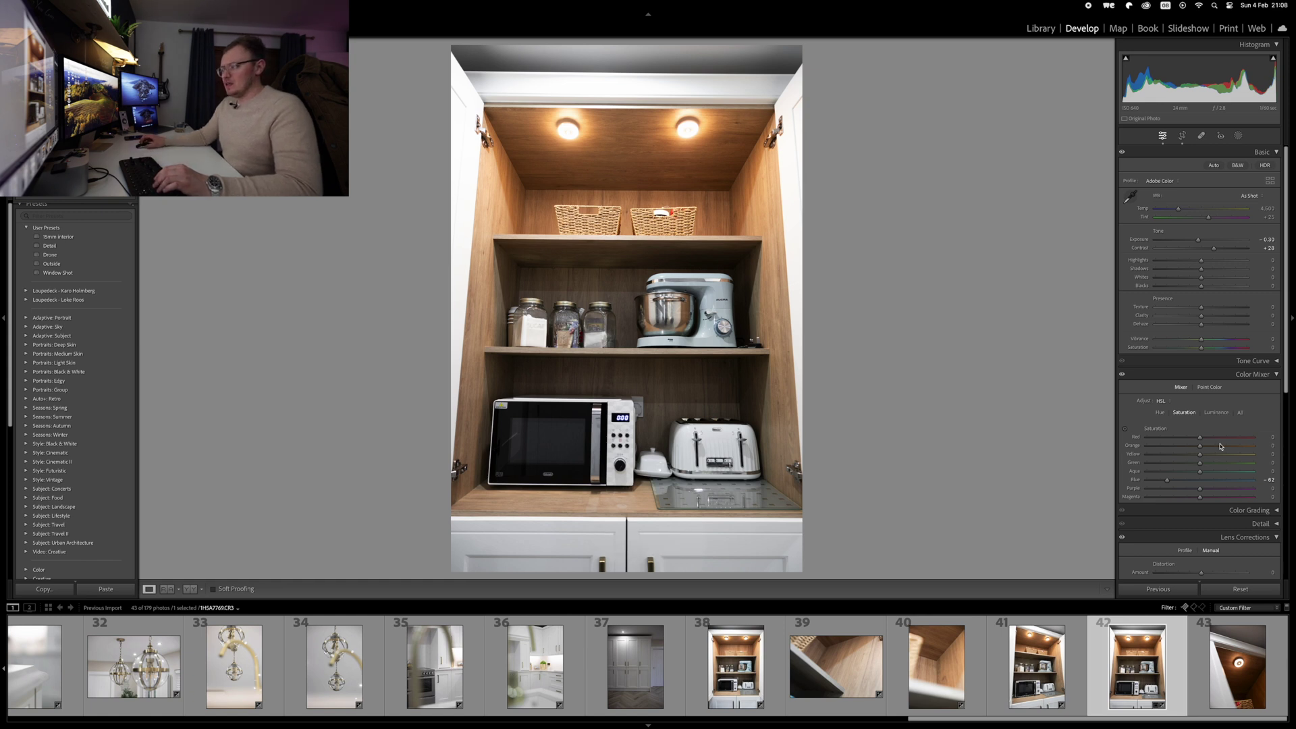
Straighten photo 42 with Guided Upright, placing horizontal guides along the top cornice and the worktop's front edge.
scroll(1148, 378, "down", 5)
left_click(1132, 386)
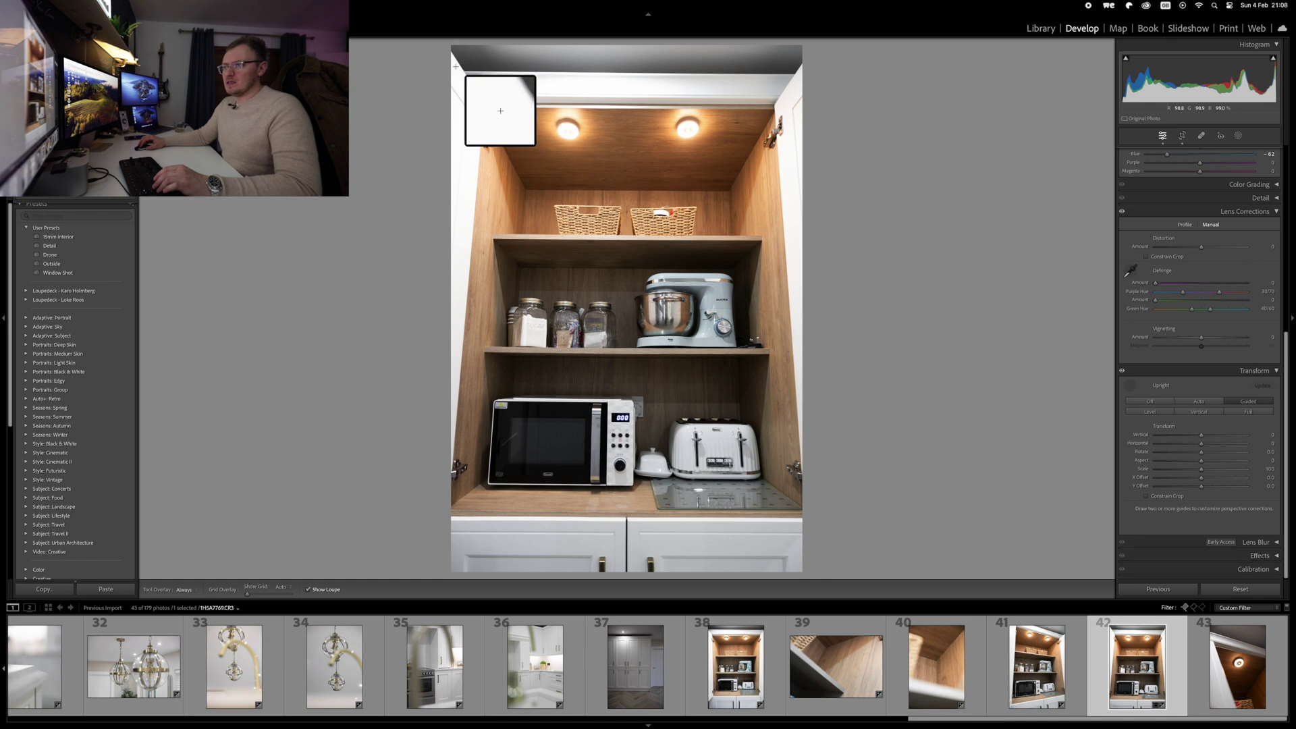
left_click_drag(463, 70, 875, 75)
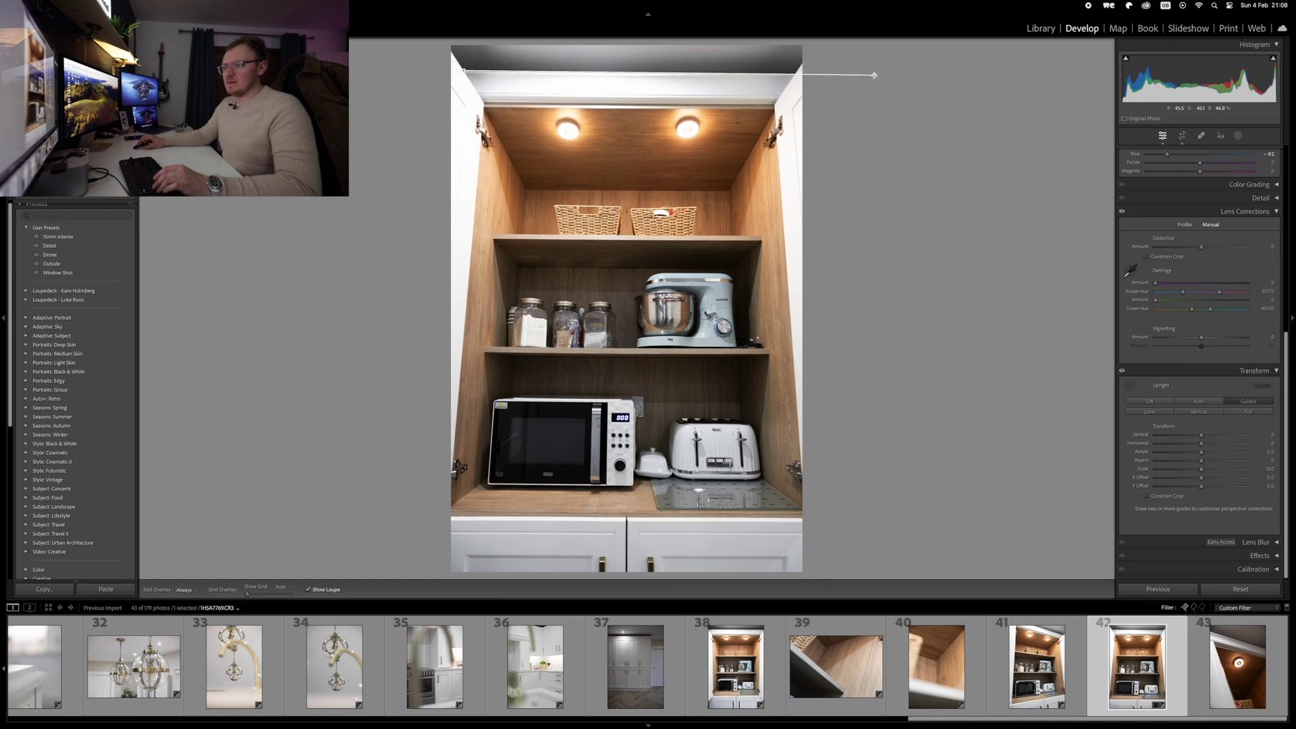
left_click_drag(448, 517, 907, 518)
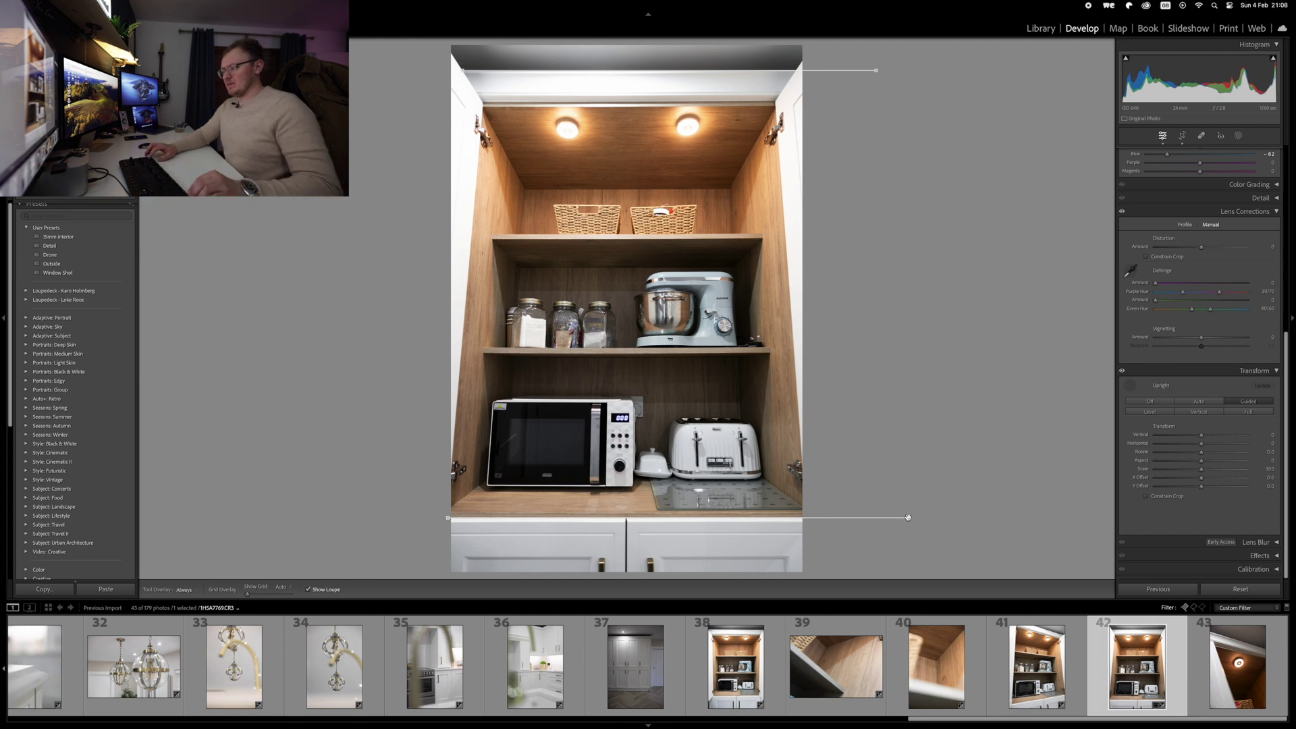
Paste the copied settings onto the cupboard light photo 43 and set highlights to −100, shadows to +100 and whites to −100.
key("Right")
key("super+shift+v")
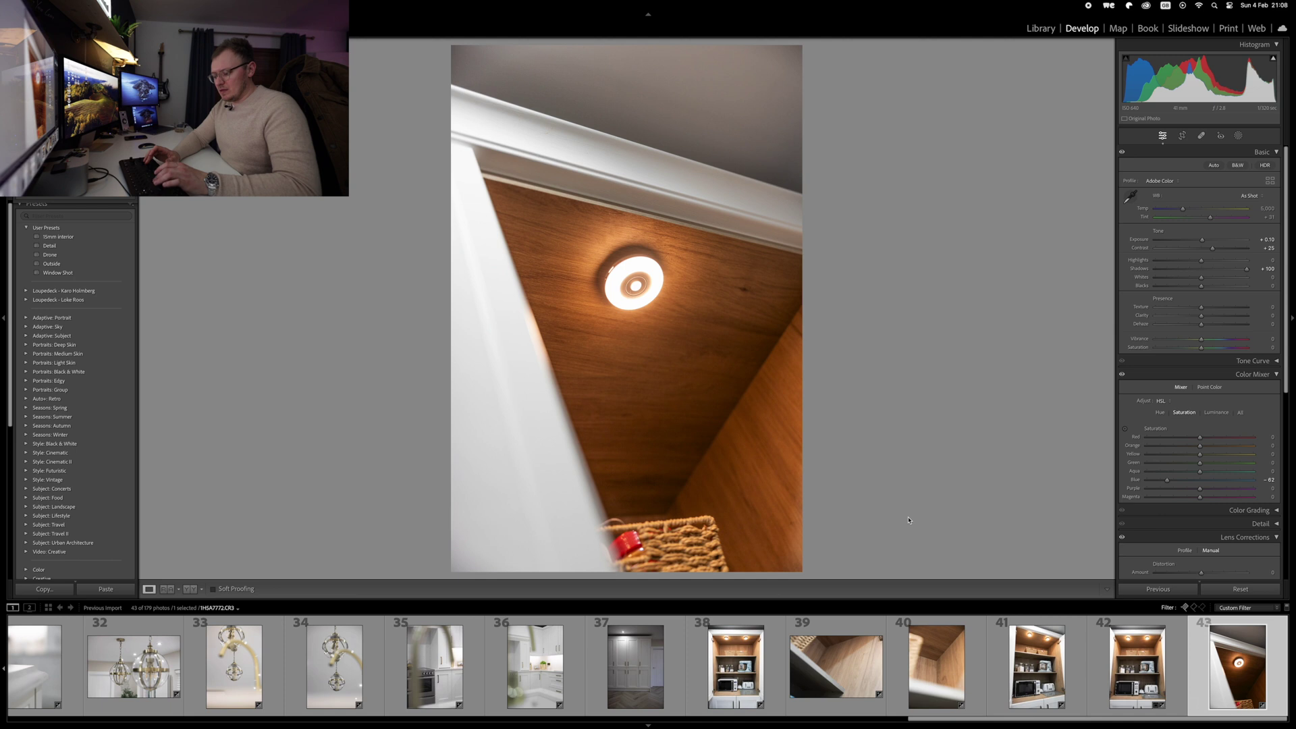
key("minus")
key("minus")
key("minus")
key("equal")
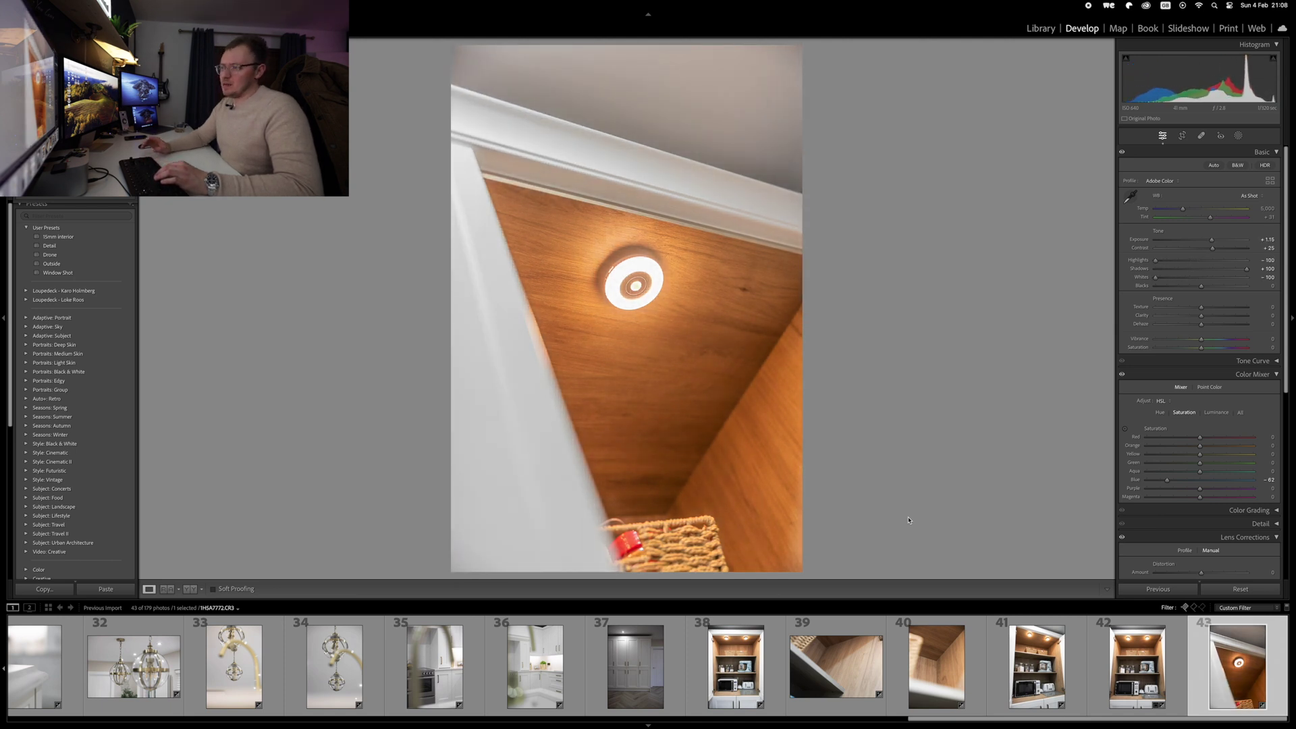
Set photo 43's exposure to +1.00 and contrast to −20, and raise its lens vignetting amount to about +33.
key("minus")
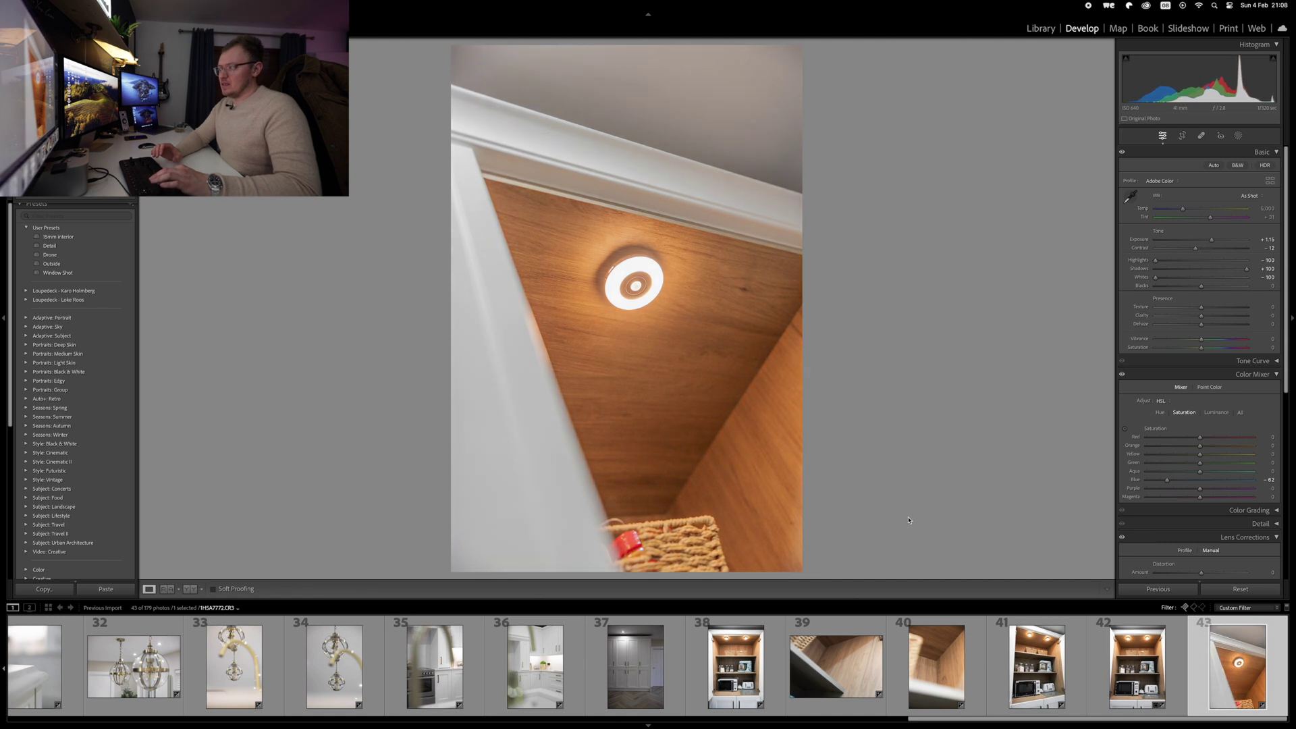
key("minus")
key("minus")
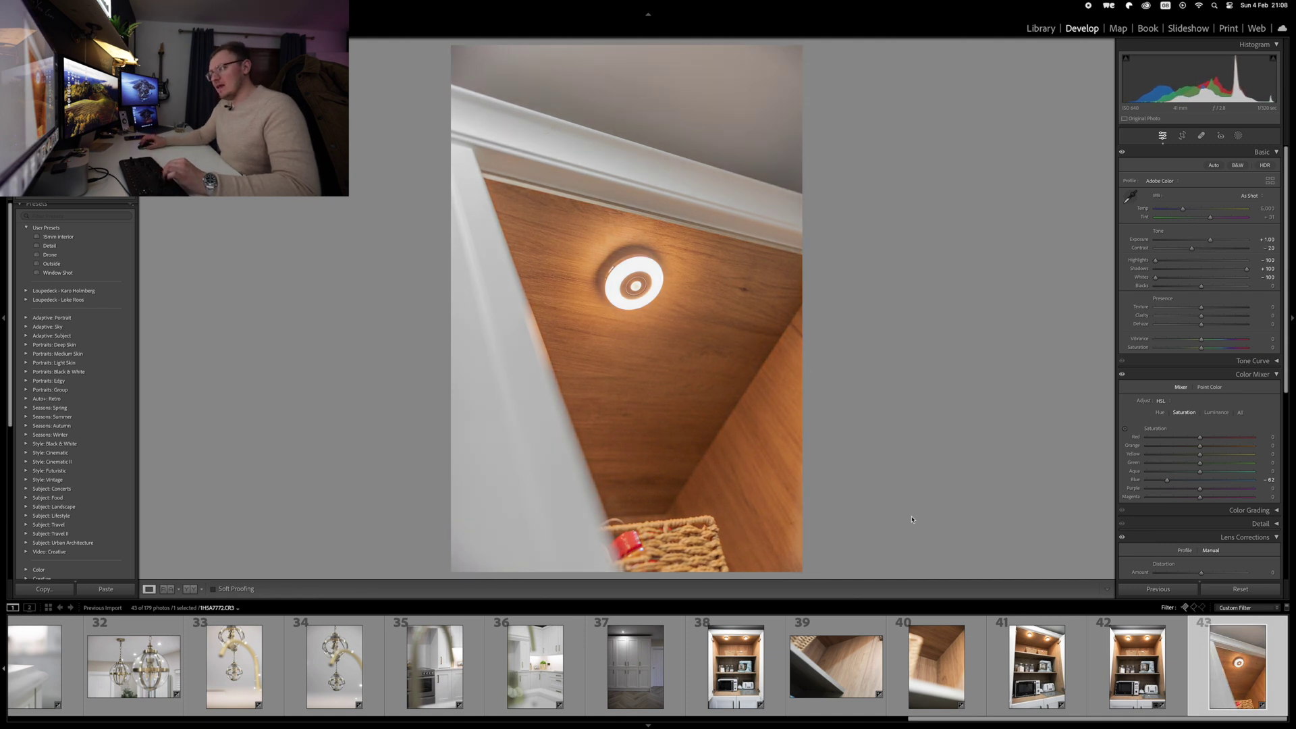
scroll(1202, 405, "down", 8)
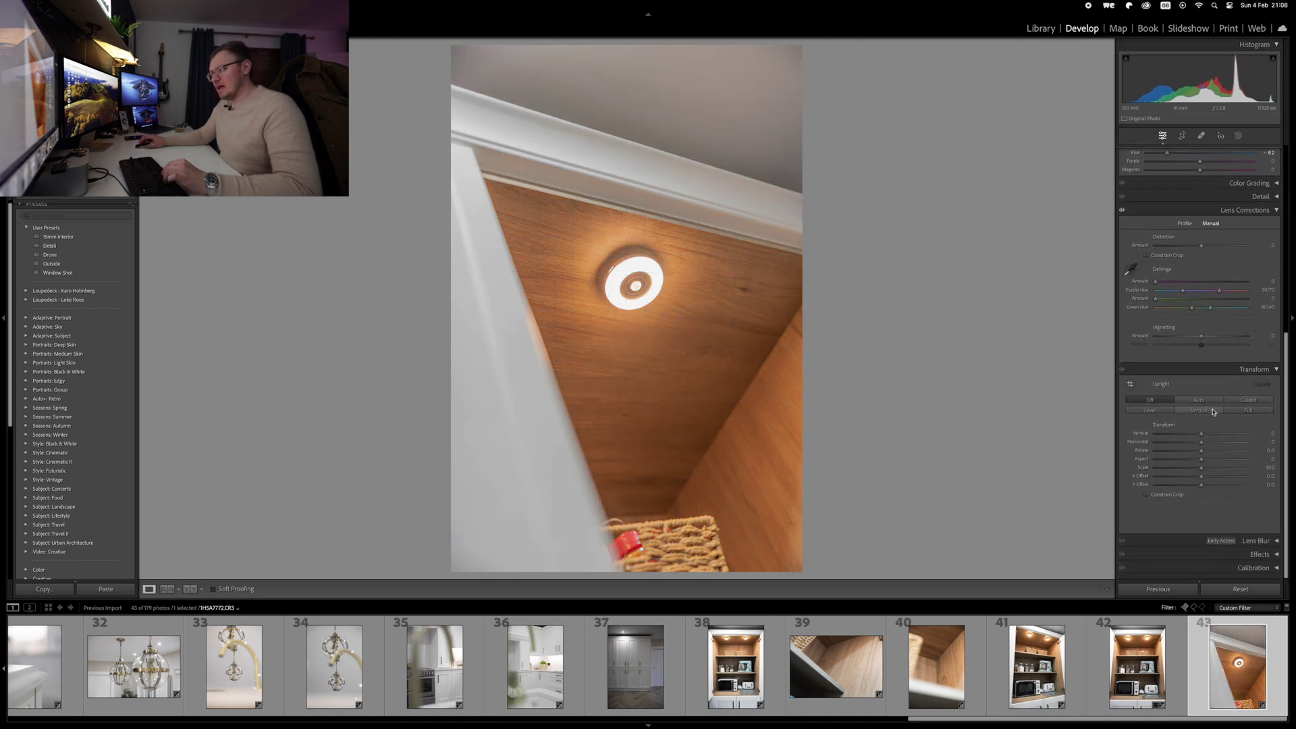
left_click_drag(1202, 339, 1224, 340)
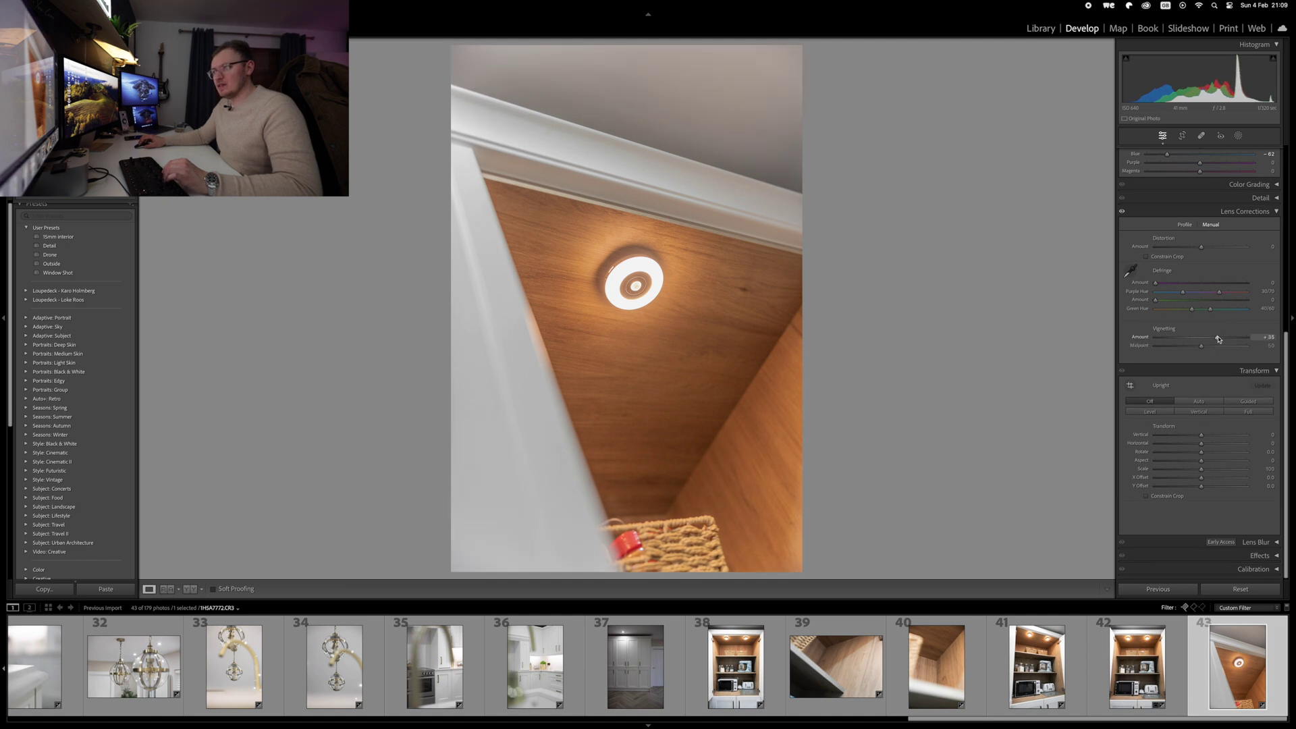
scroll(1220, 339, "up", 8)
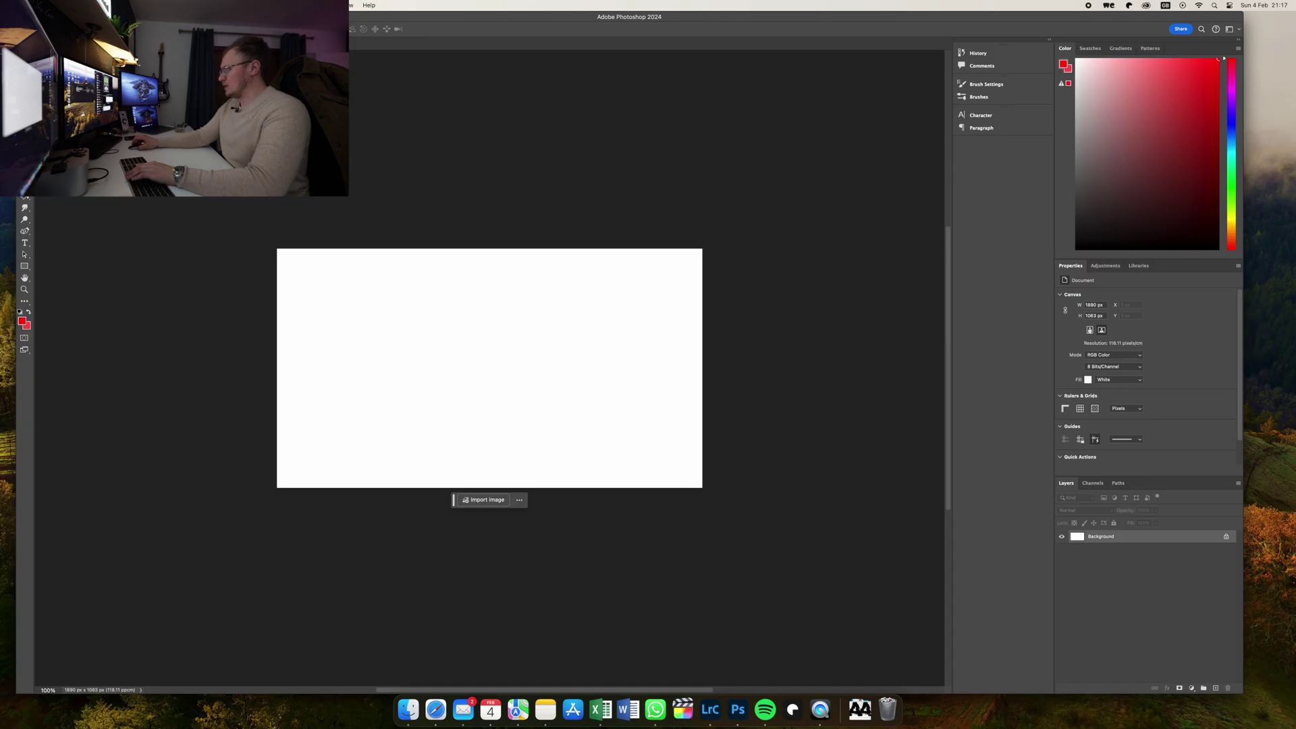
Close the blank white document in Photoshop.
key("F11")
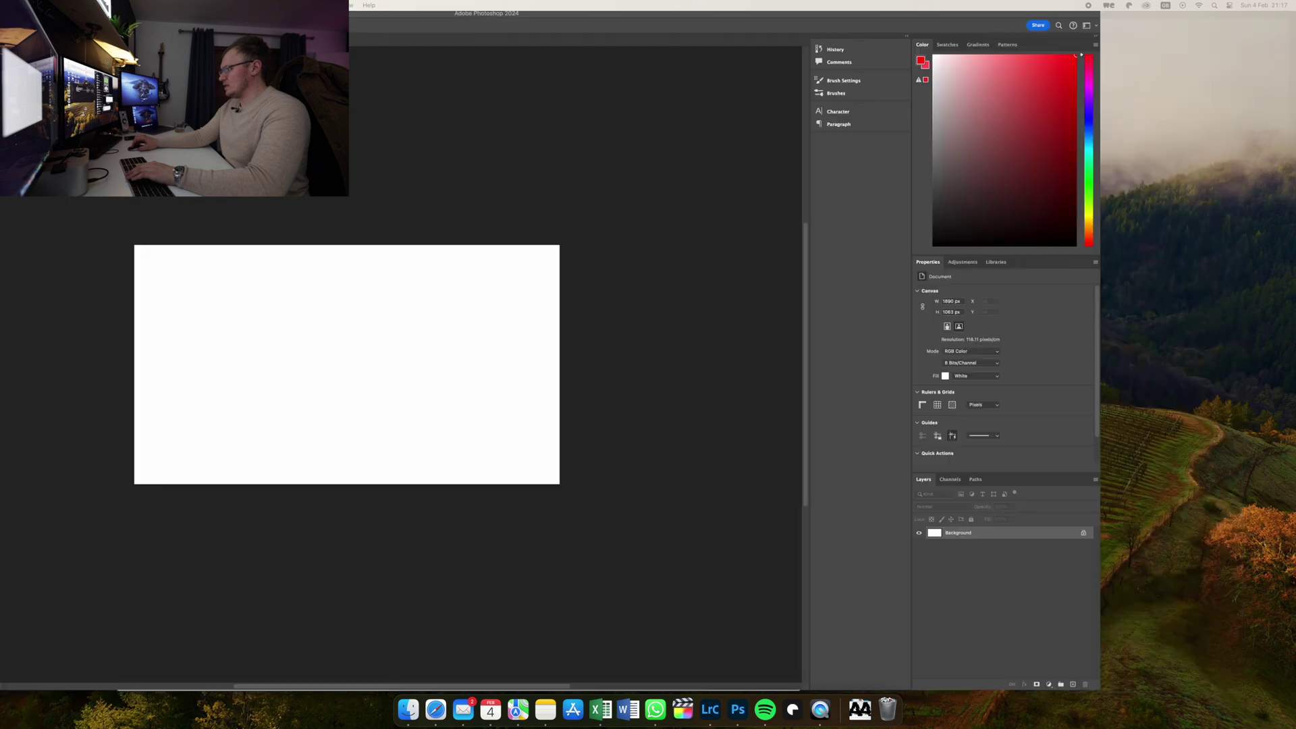
key("F11")
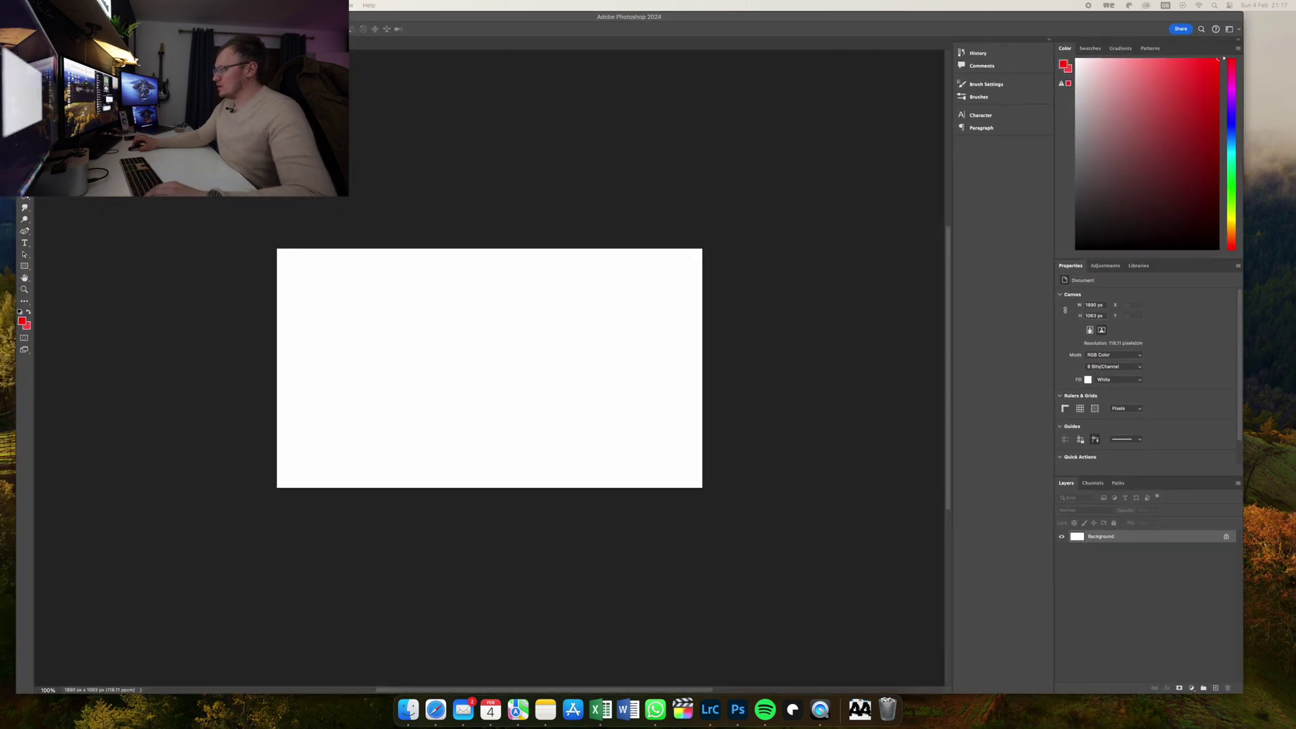
key("super+w")
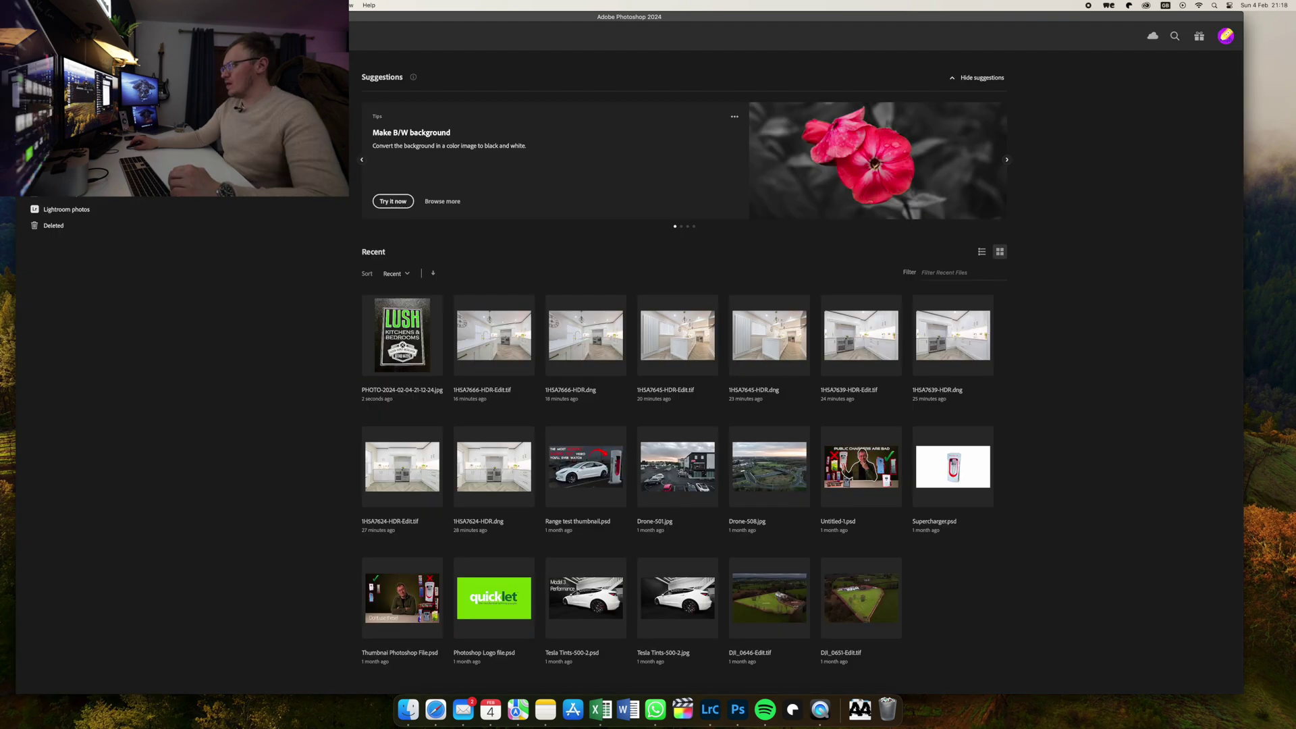
Open the Lush Kitchens & Bedrooms logo image in Photoshop and hide its white background with a layer mask.
left_click_drag(861, 465, 738, 710)
key("super+a")
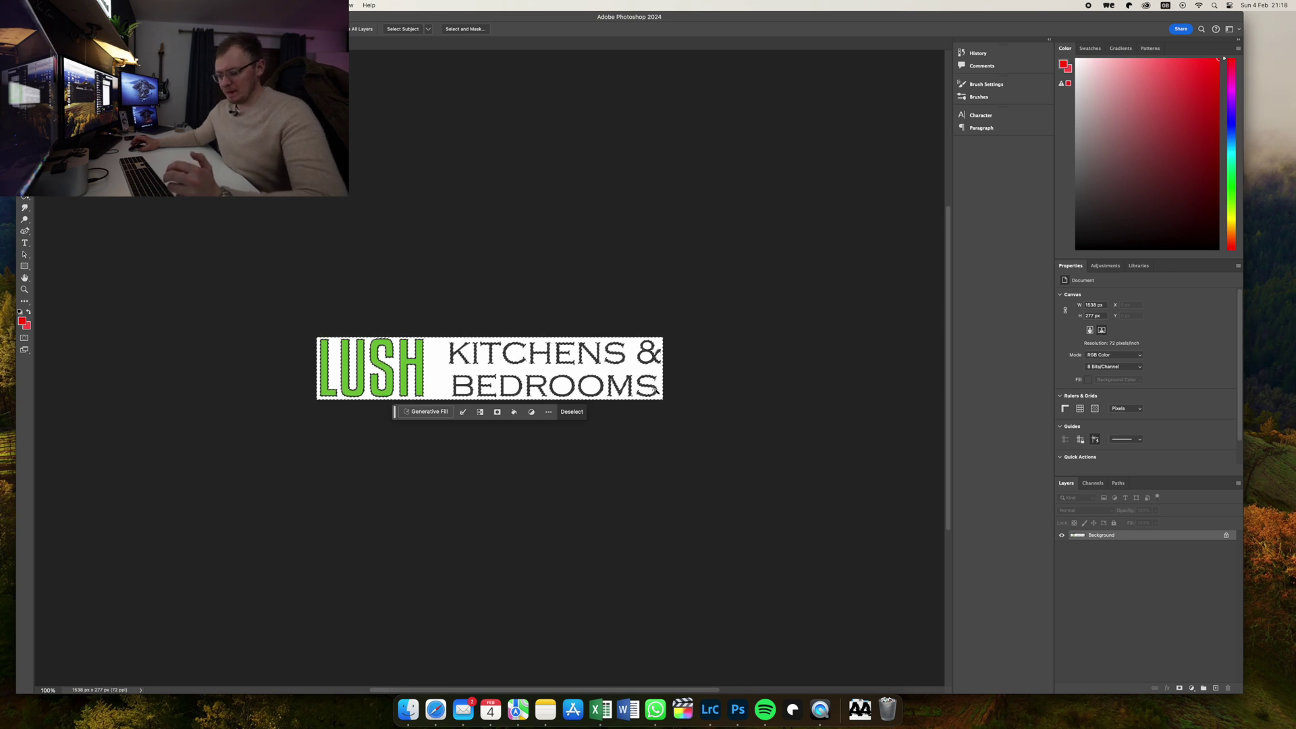
left_click(1179, 689)
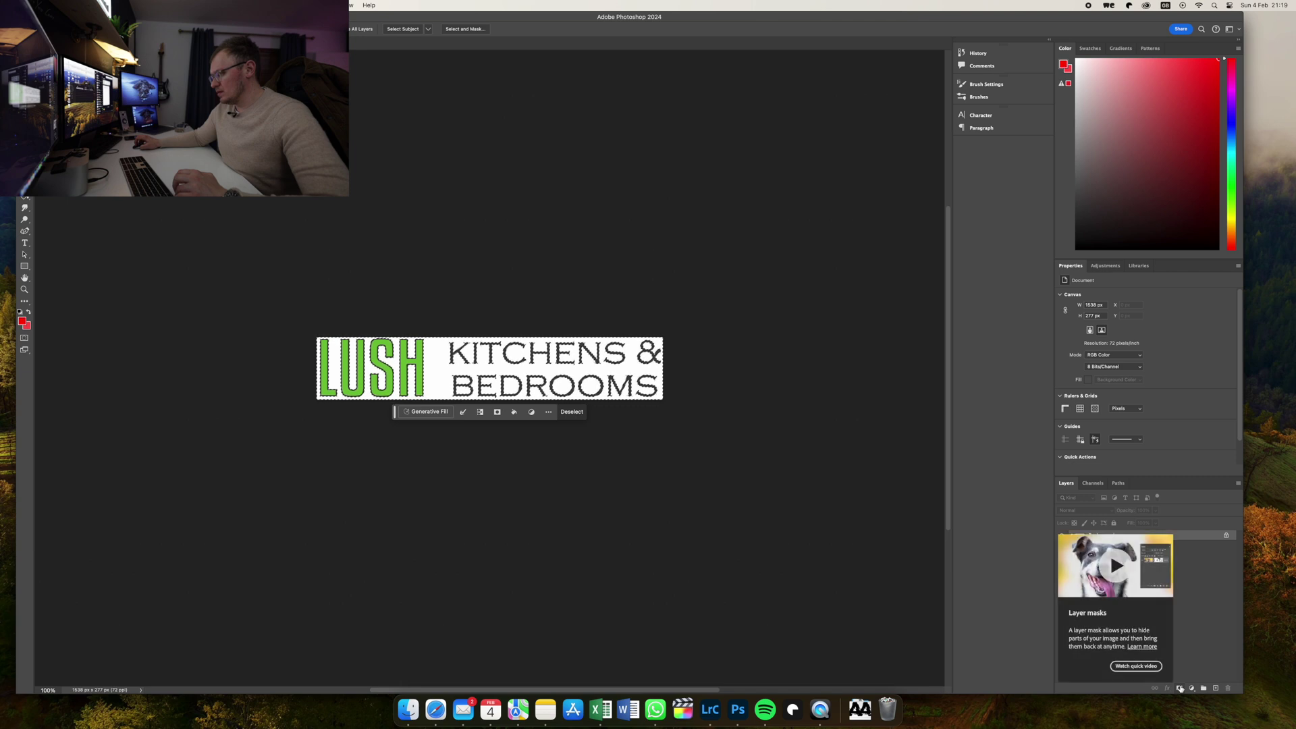
left_click(1181, 688)
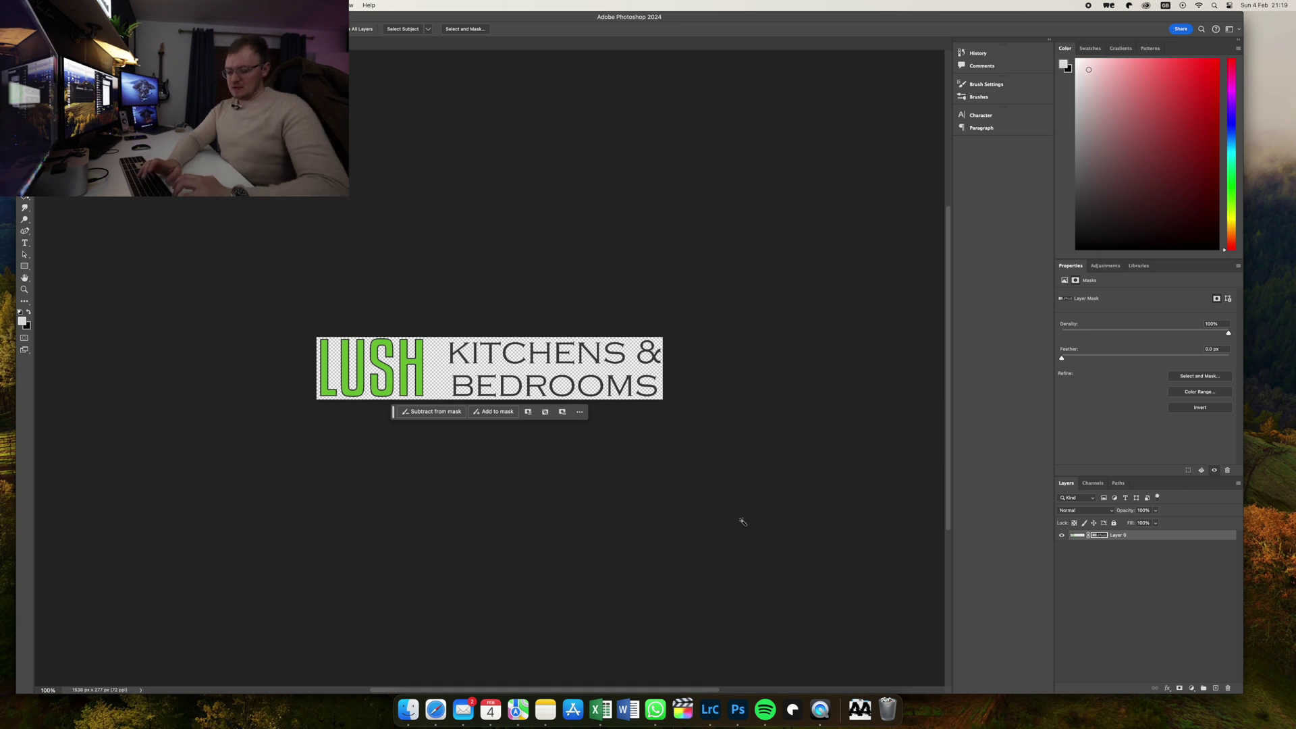
Export the Lush Kitchens & Bedrooms logo as a PNG.
key("super+alt+shift+w")
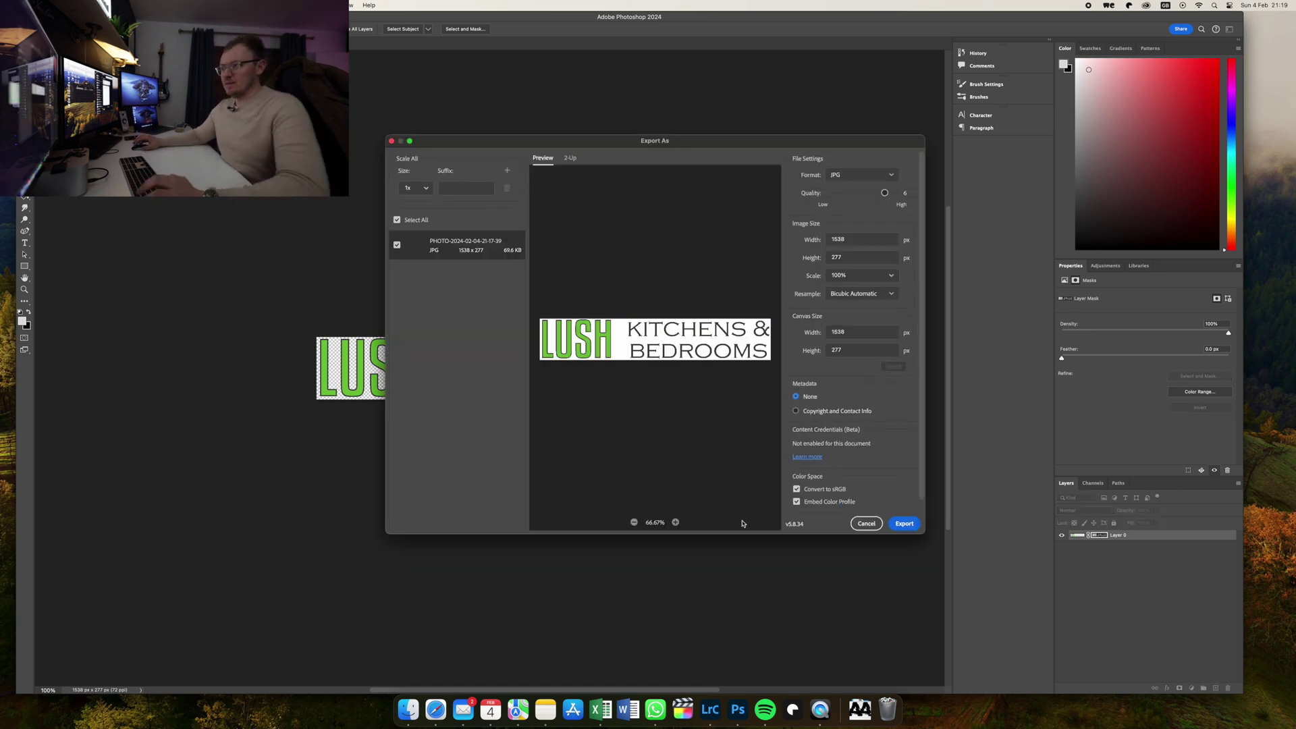
left_click(881, 175)
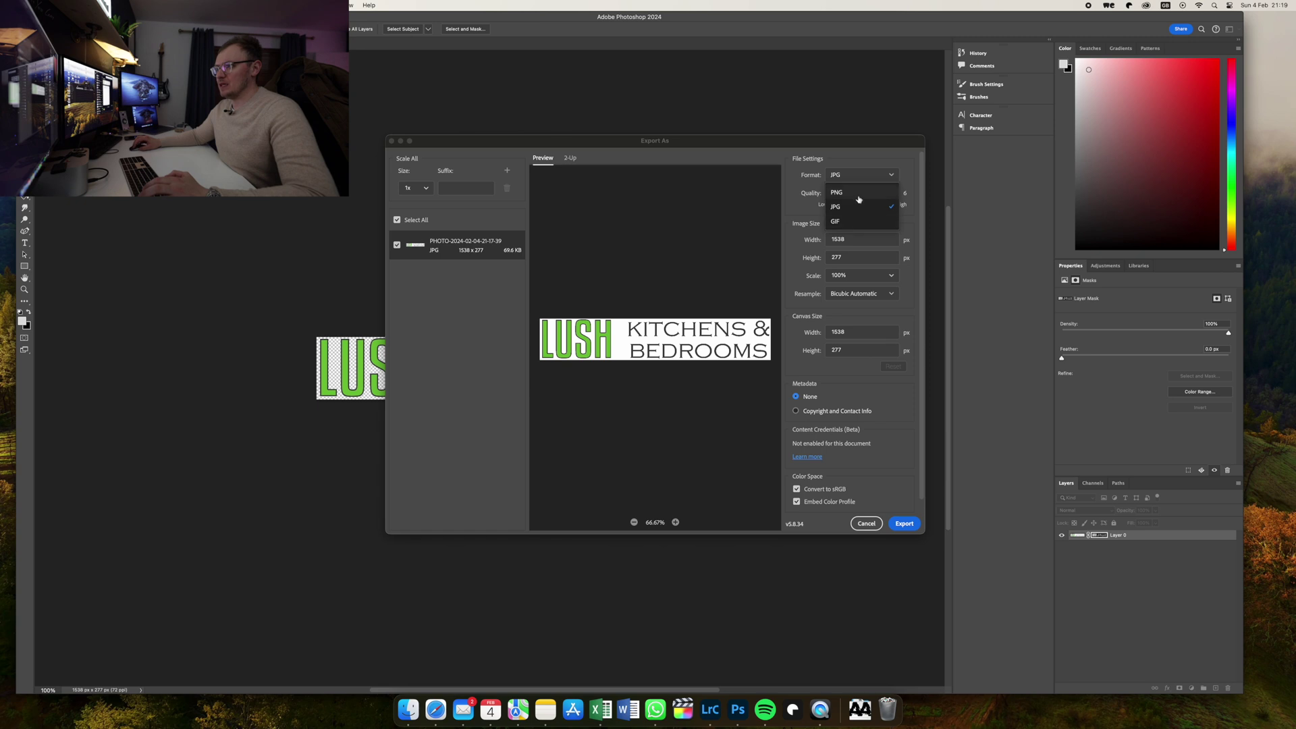
left_click(858, 197)
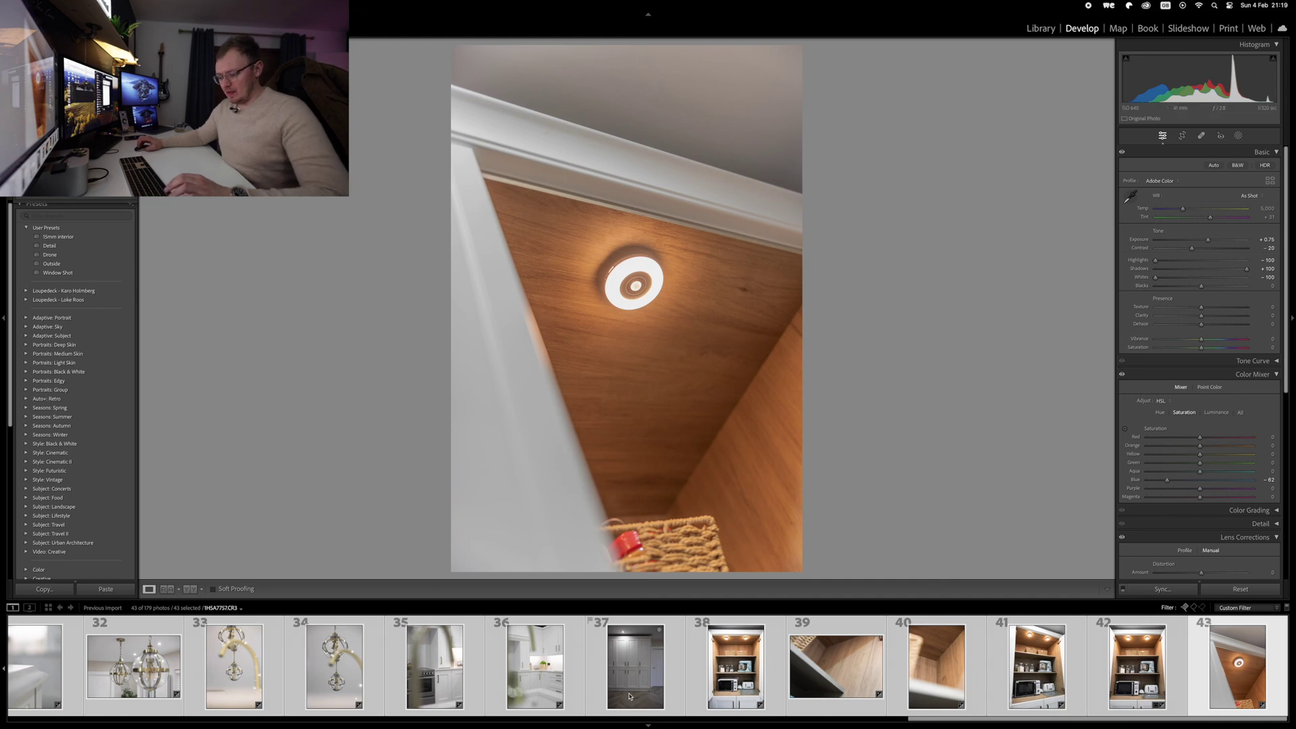
Switch to Lightroom and set the selected photos' export destination to the original photos' folder, in a subfolder named Finished Media Lush Kitchens.
left_click(630, 697)
right_click(642, 666)
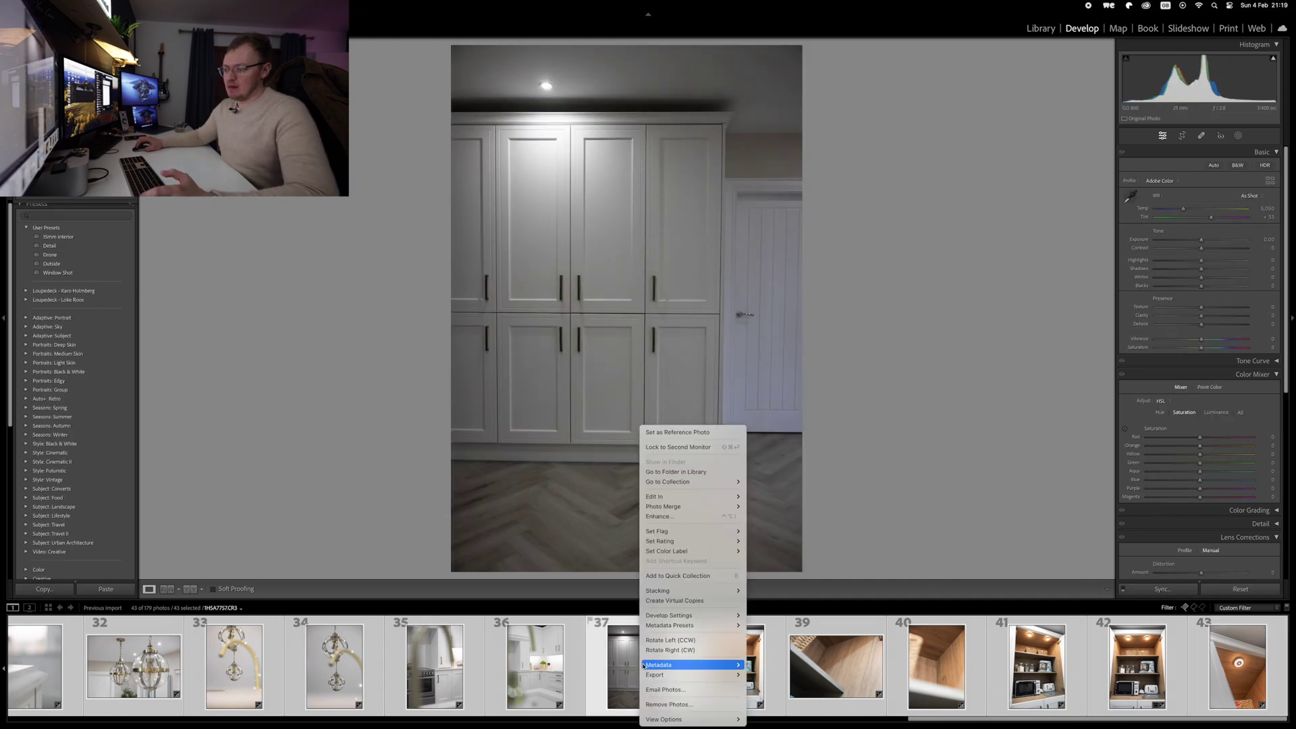
mouse_move(662, 675)
left_click(776, 614)
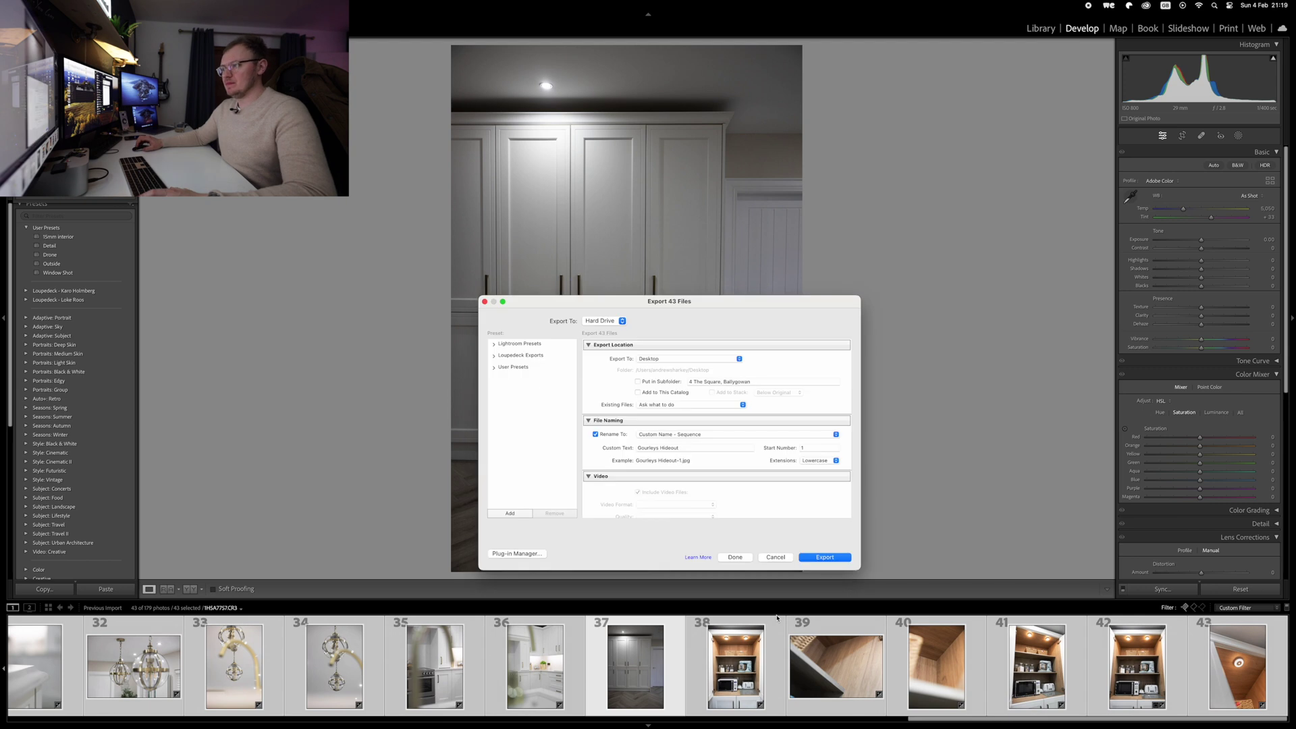
left_click(697, 362)
left_click(726, 350)
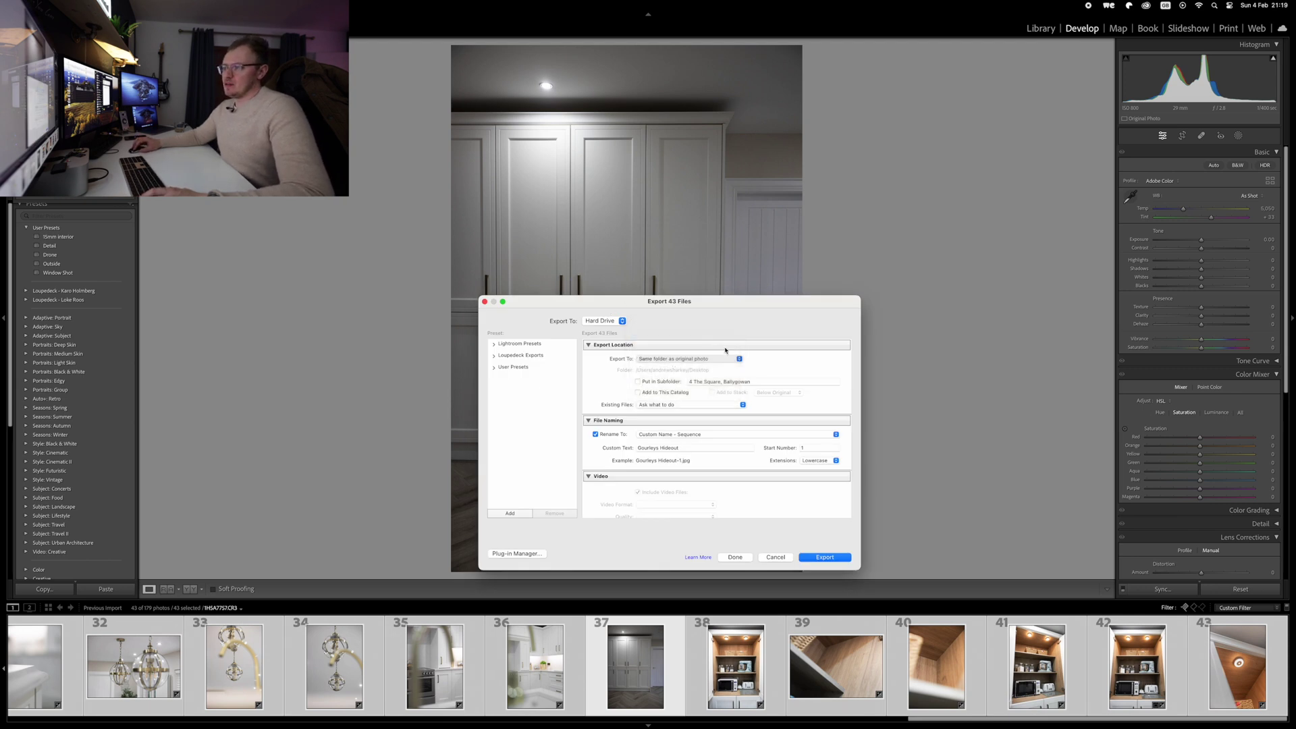
triple_click(744, 383)
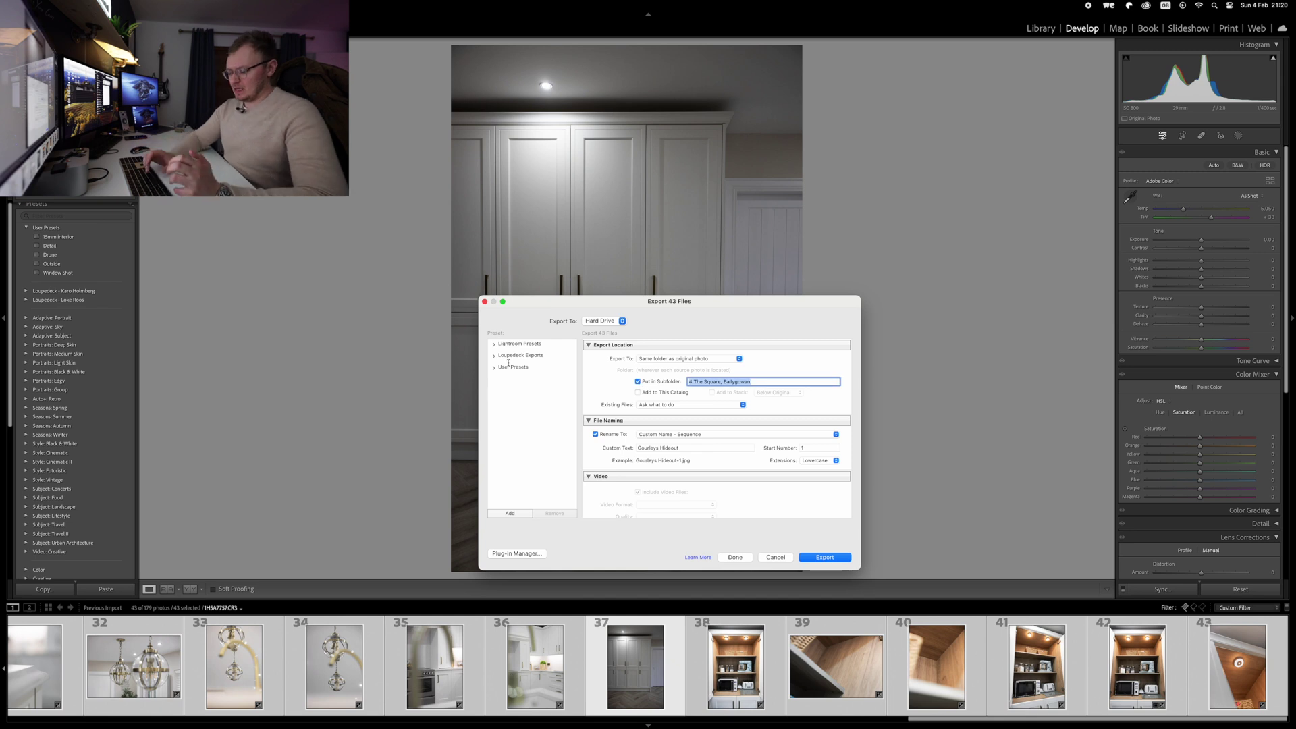
type("Media Lush Kitchens")
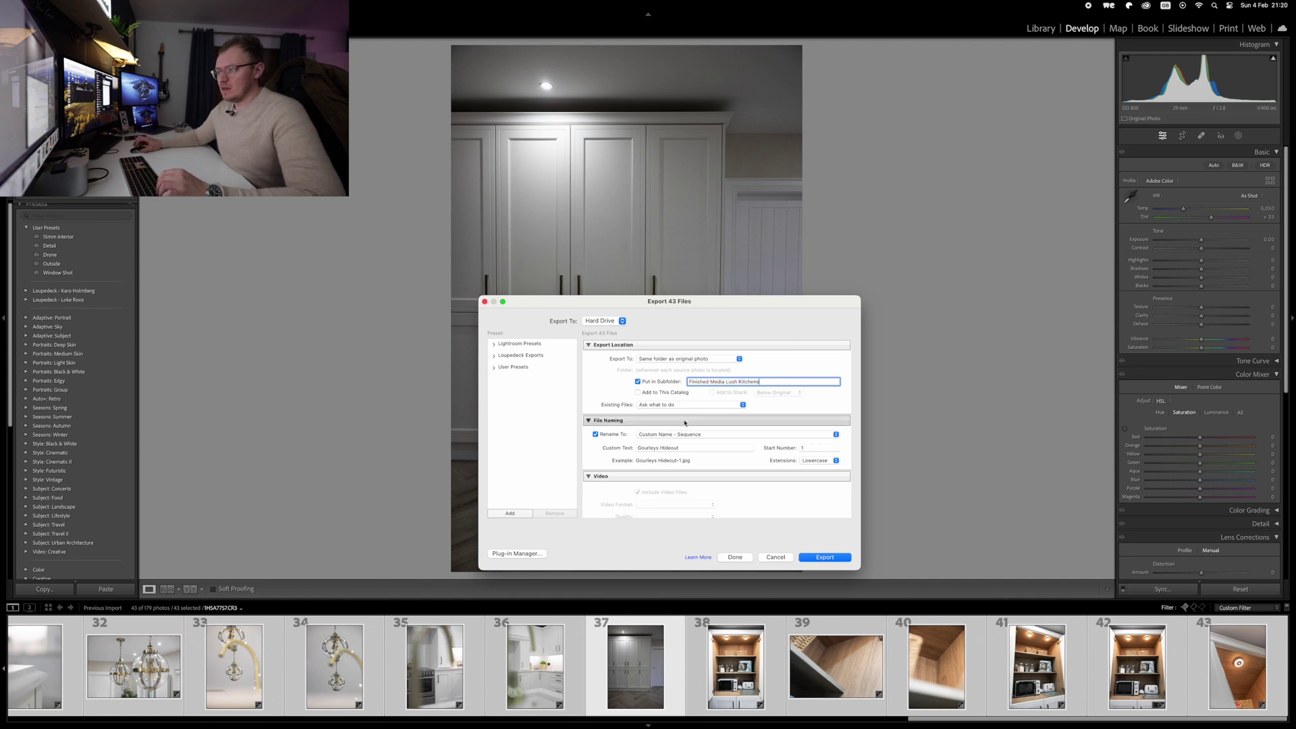
Set the custom text for the exported file names to Lush Kitchen.
scroll(665, 372, "down", 3)
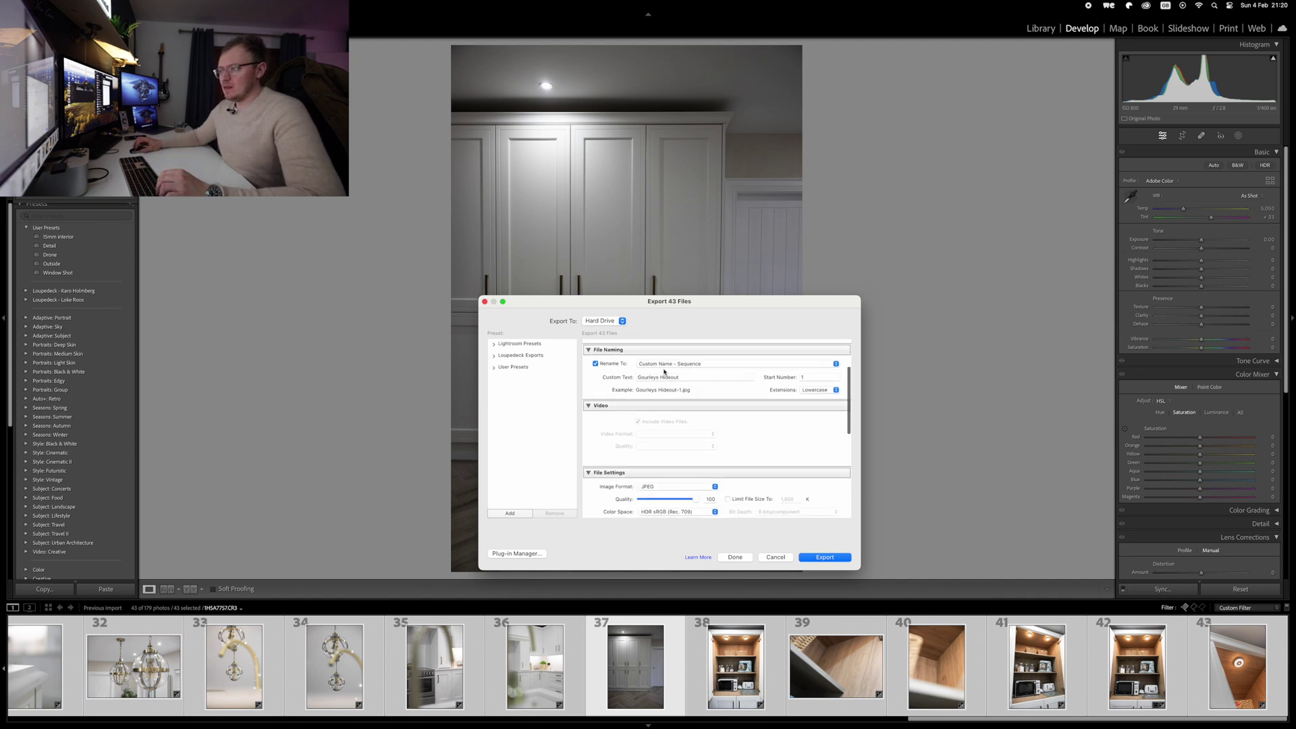
left_click(699, 379)
type("Lu")
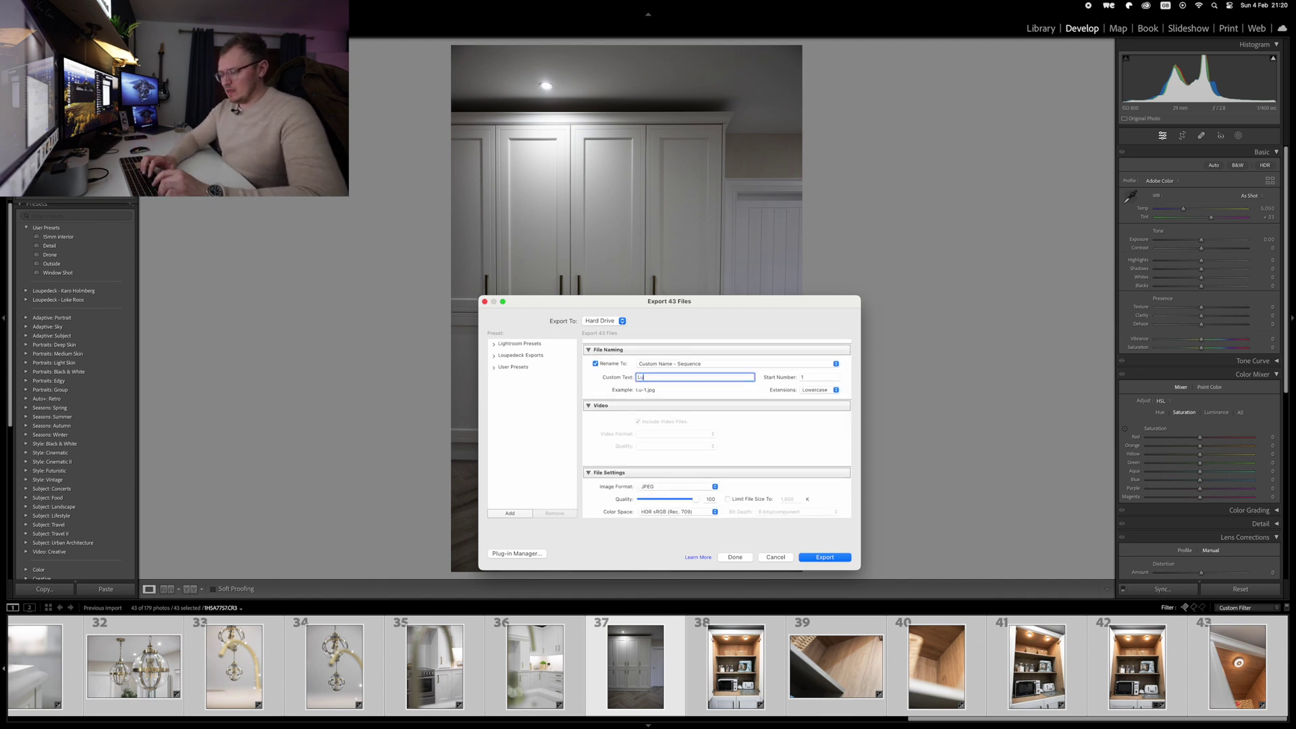
type("sh Kitchen")
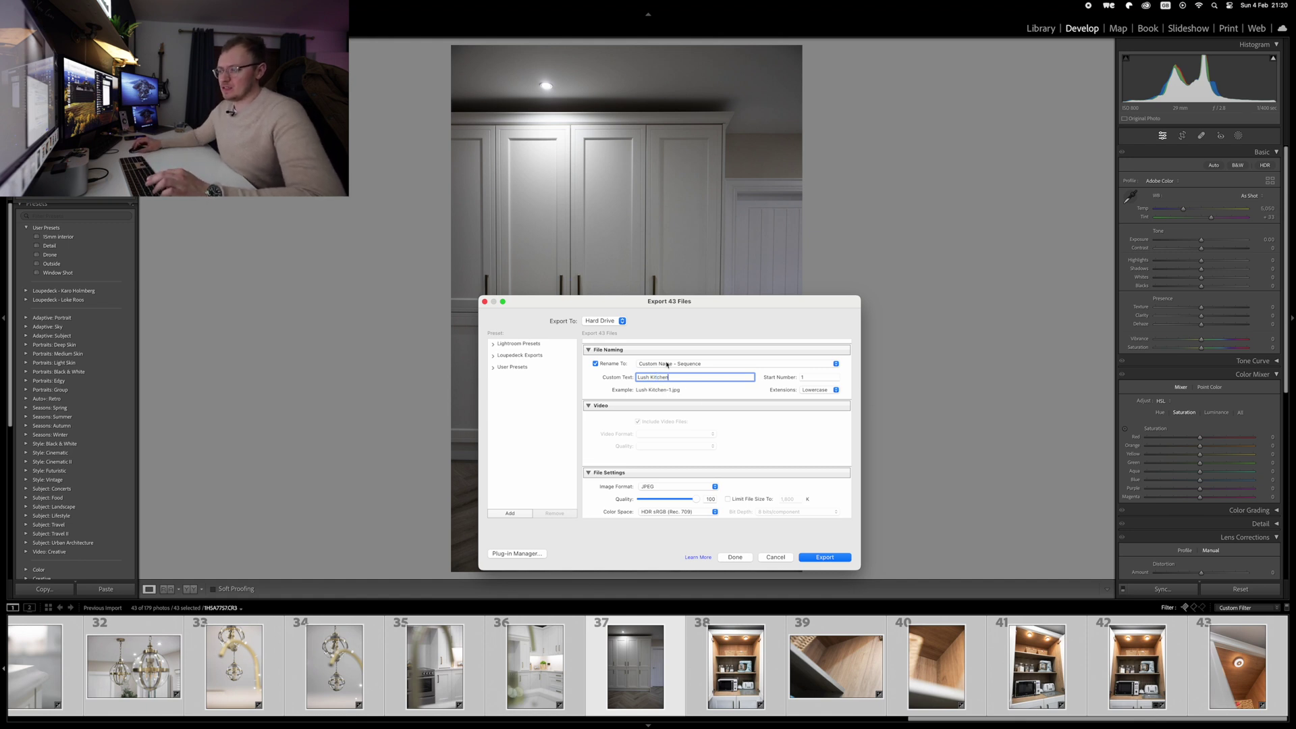
Limit the exported photos' file size to 10000 K.
scroll(709, 369, "down", 1)
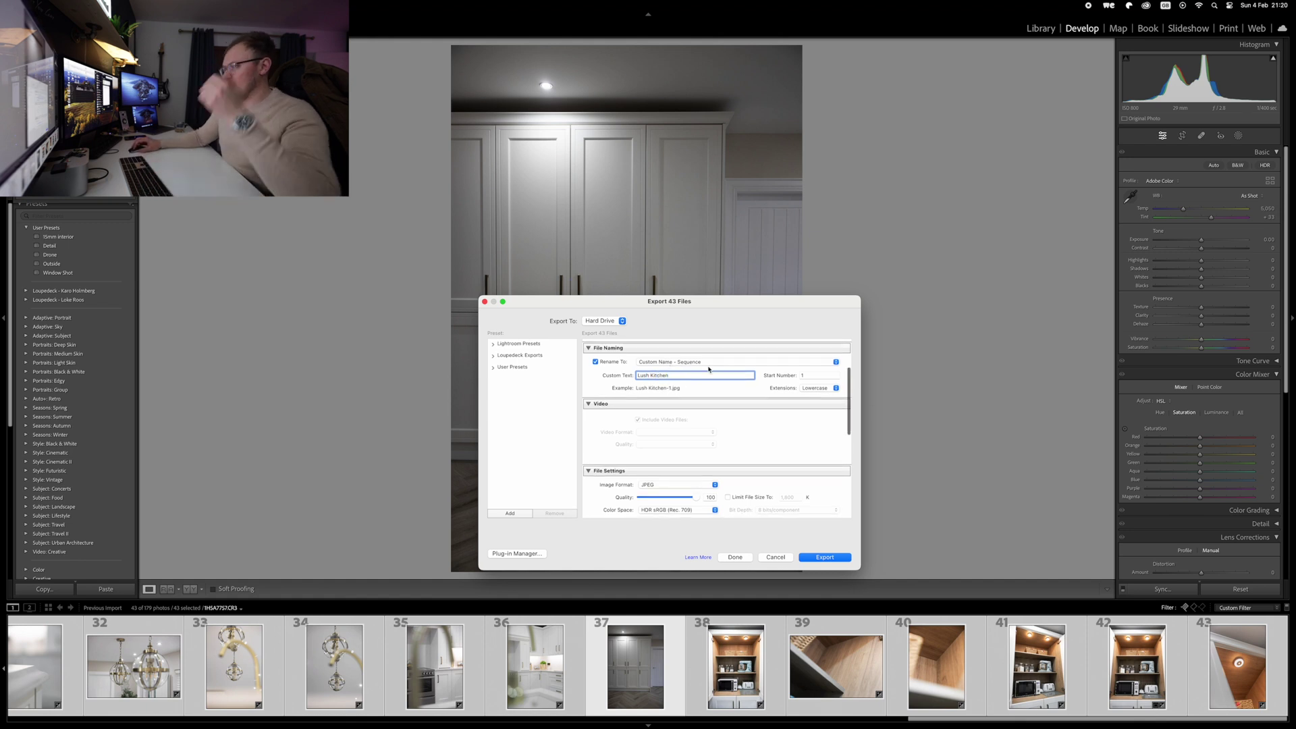
scroll(752, 422, "down", 5)
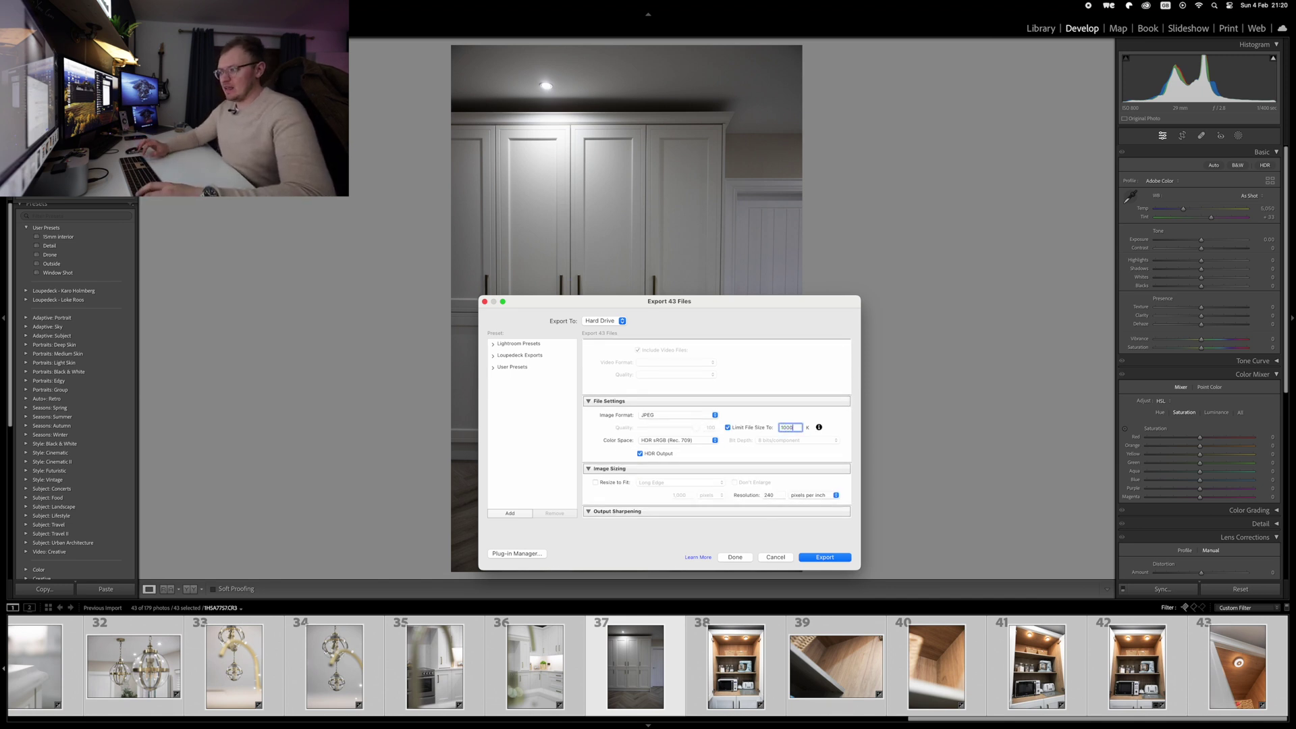
scroll(713, 440, "down", 5)
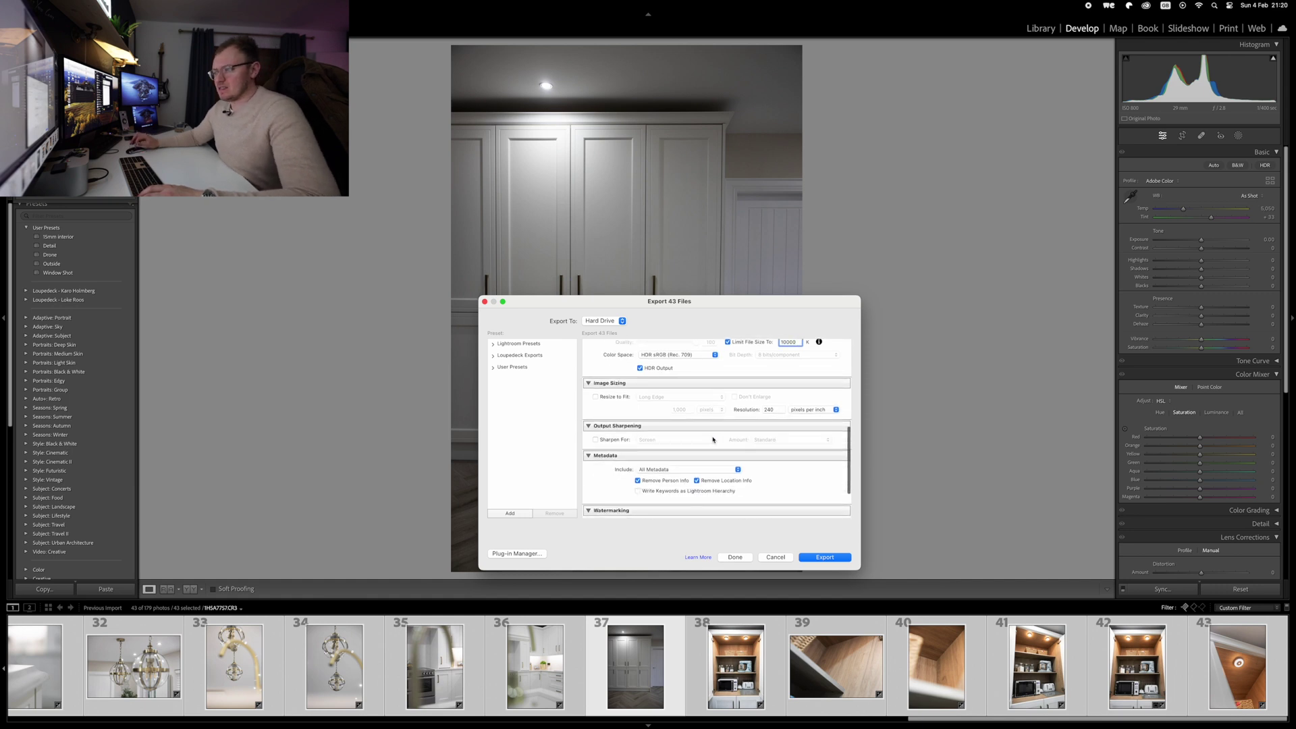
Enable watermarking for the export and load the Lush Kitchens & Bedrooms PNG logo as the graphic watermark.
scroll(714, 440, "down", 4)
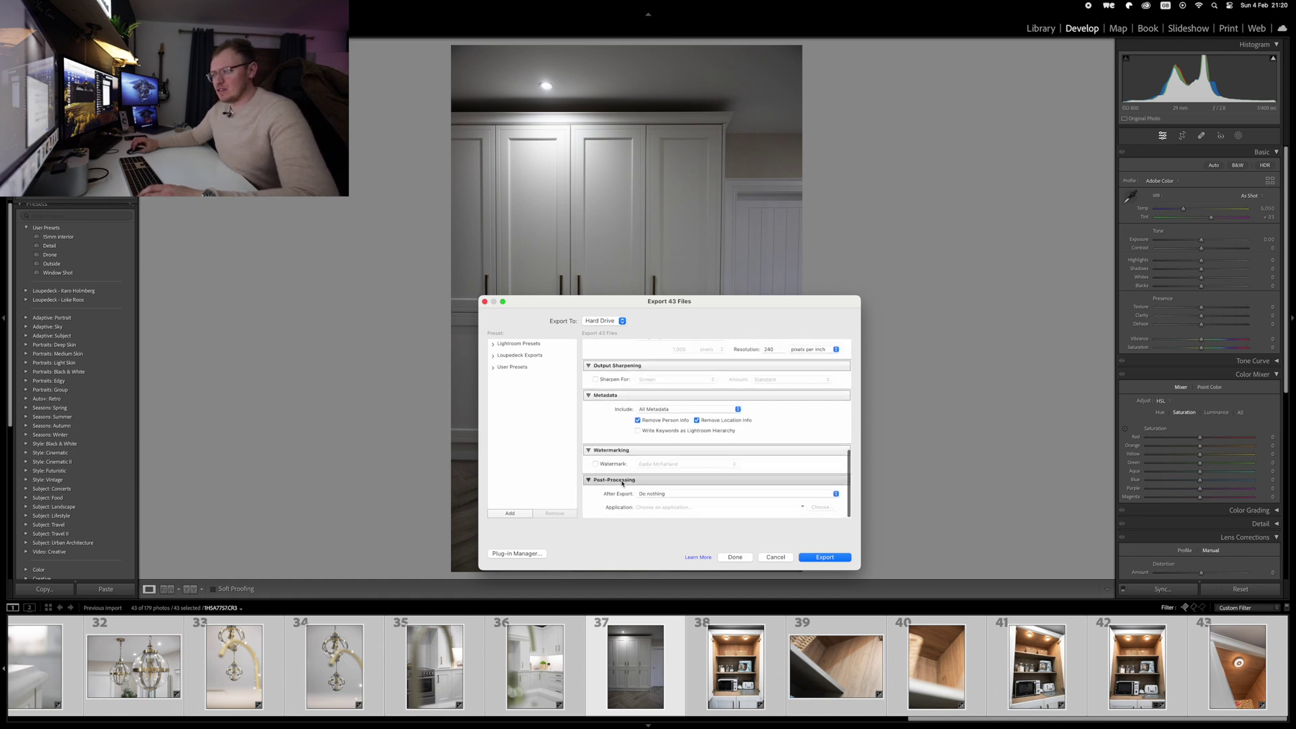
left_click(681, 466)
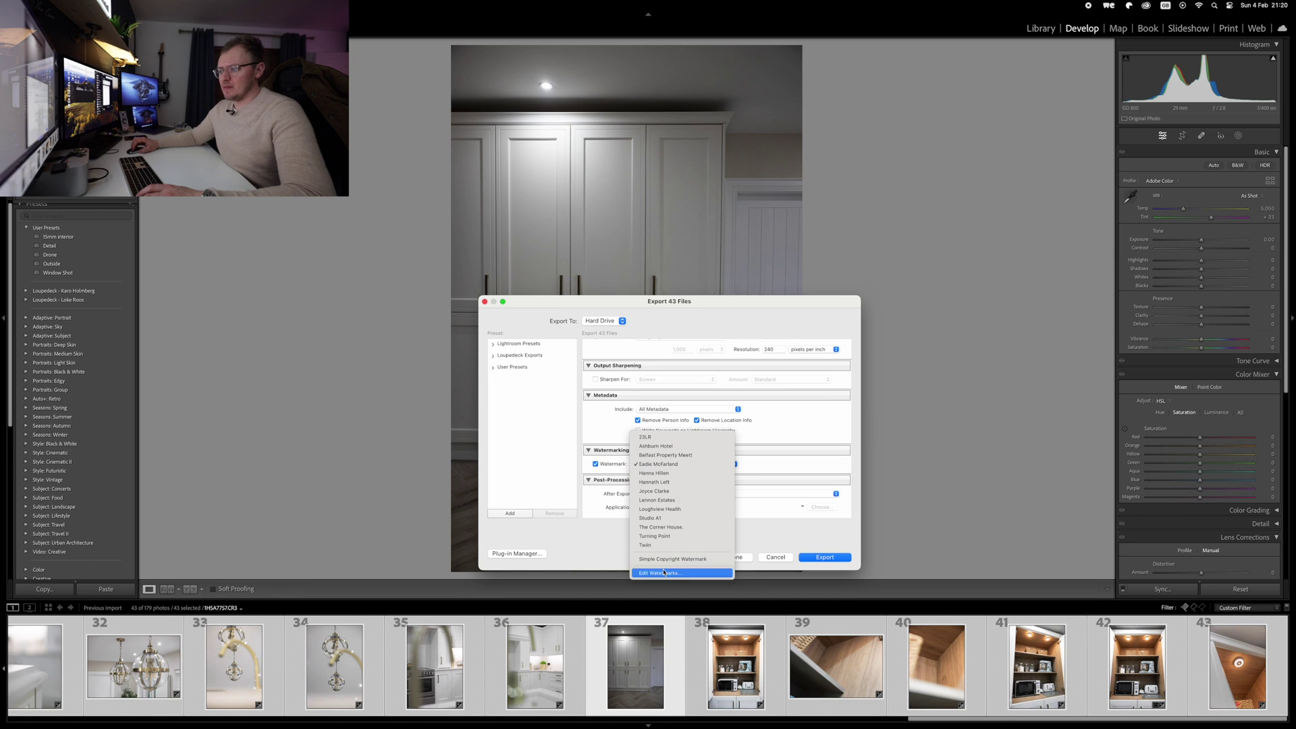
left_click(669, 574)
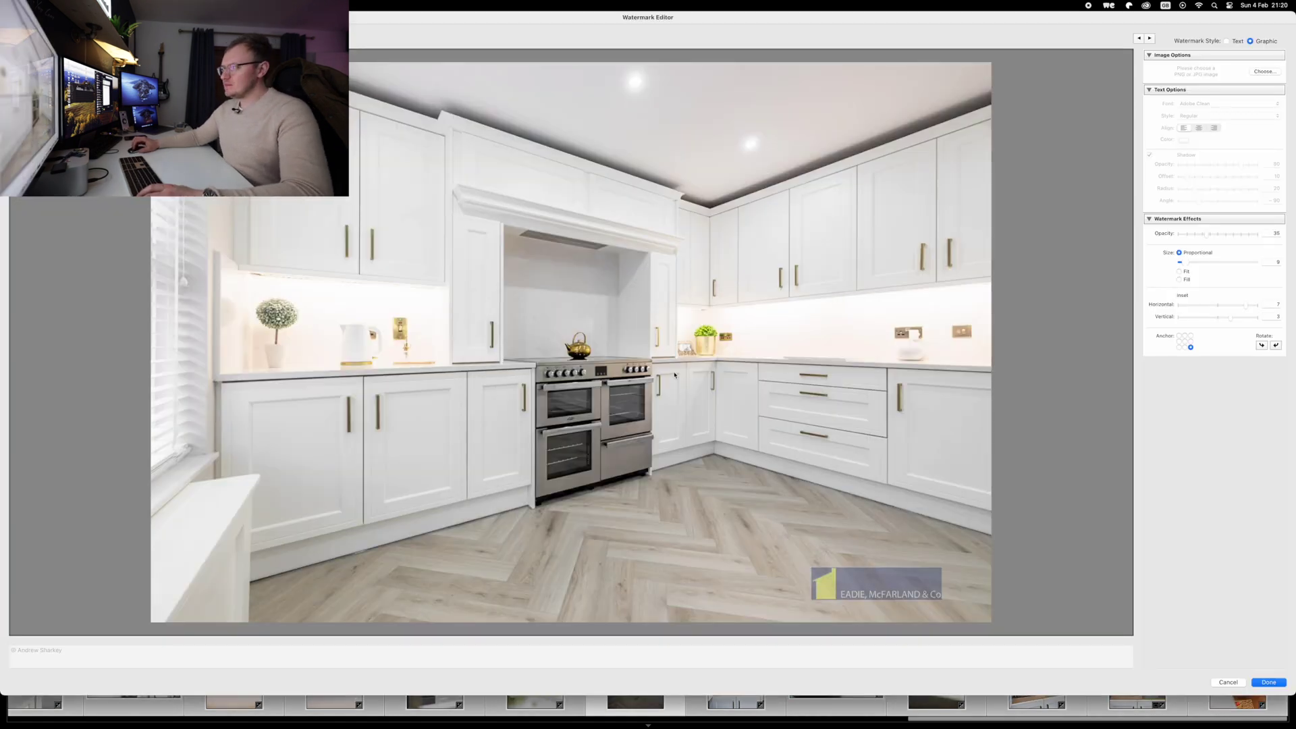
left_click(1261, 74)
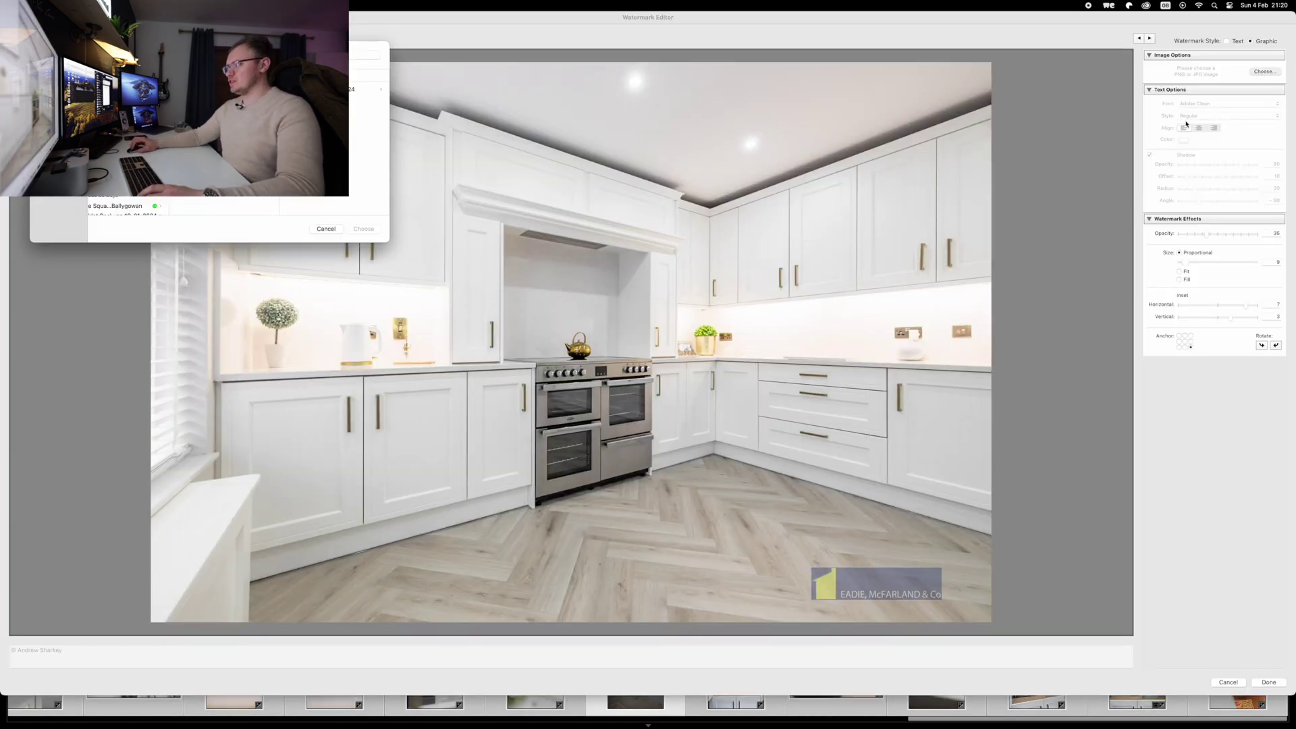
scroll(237, 149, "left", 2)
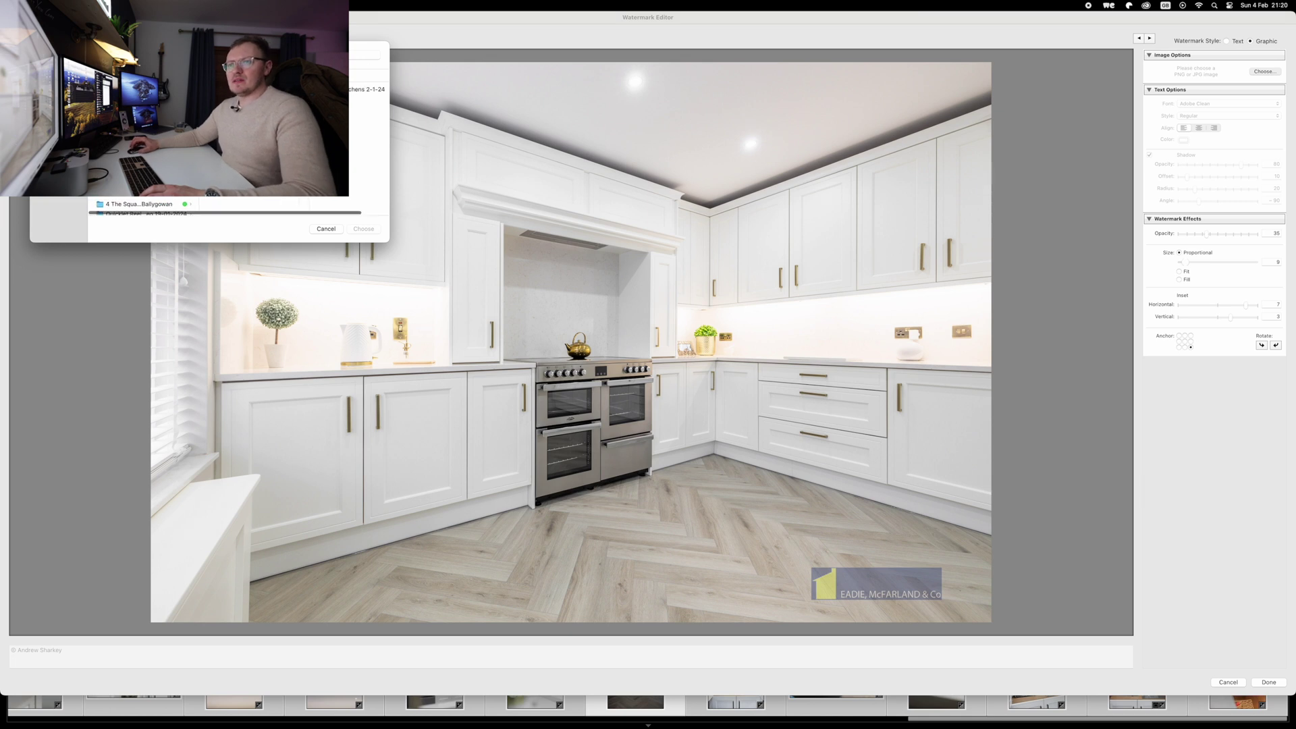
scroll(143, 205, "up", 1)
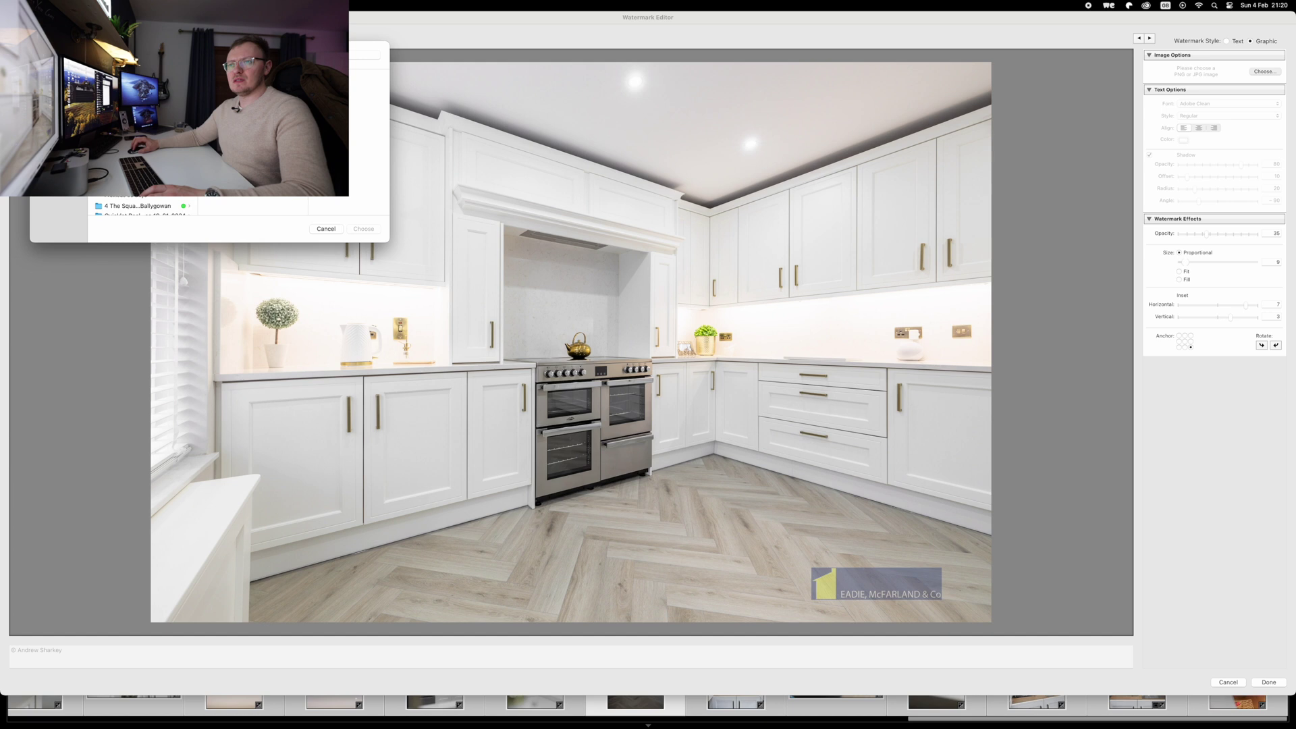
scroll(222, 206, "left", 2)
left_click(365, 89)
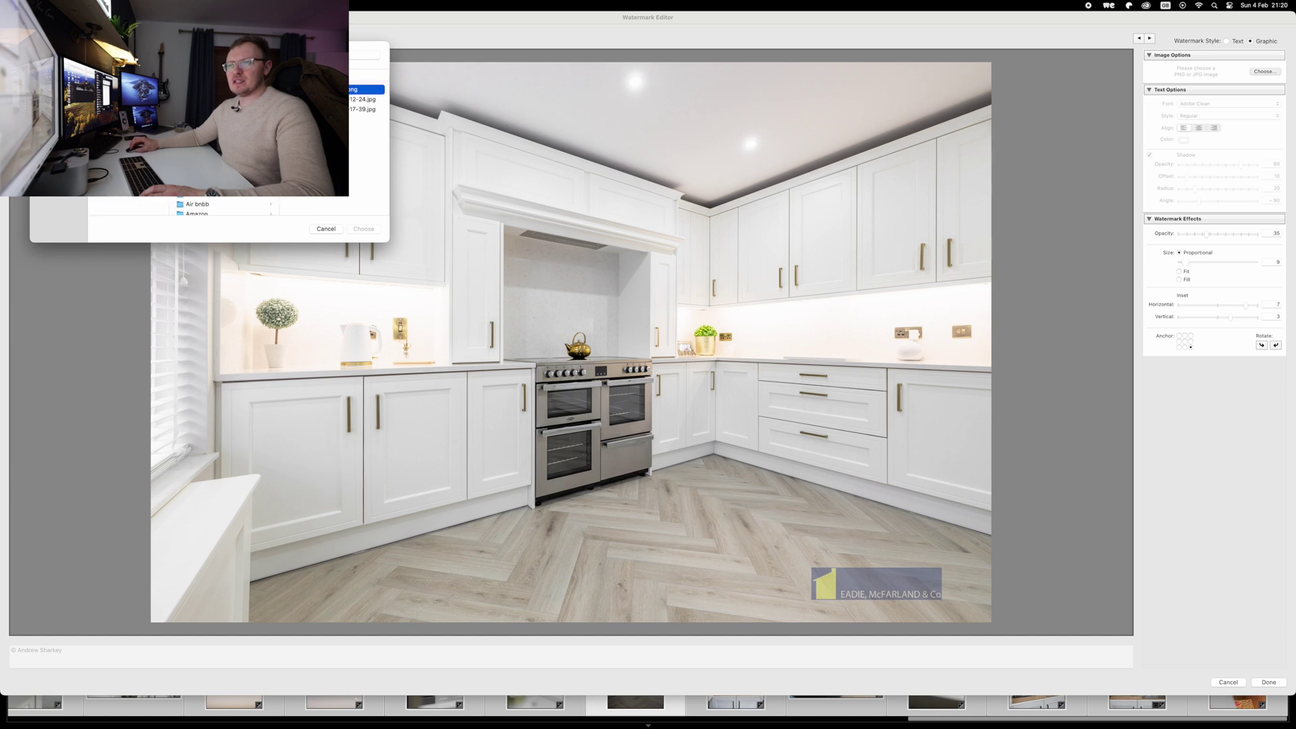
left_click(363, 229)
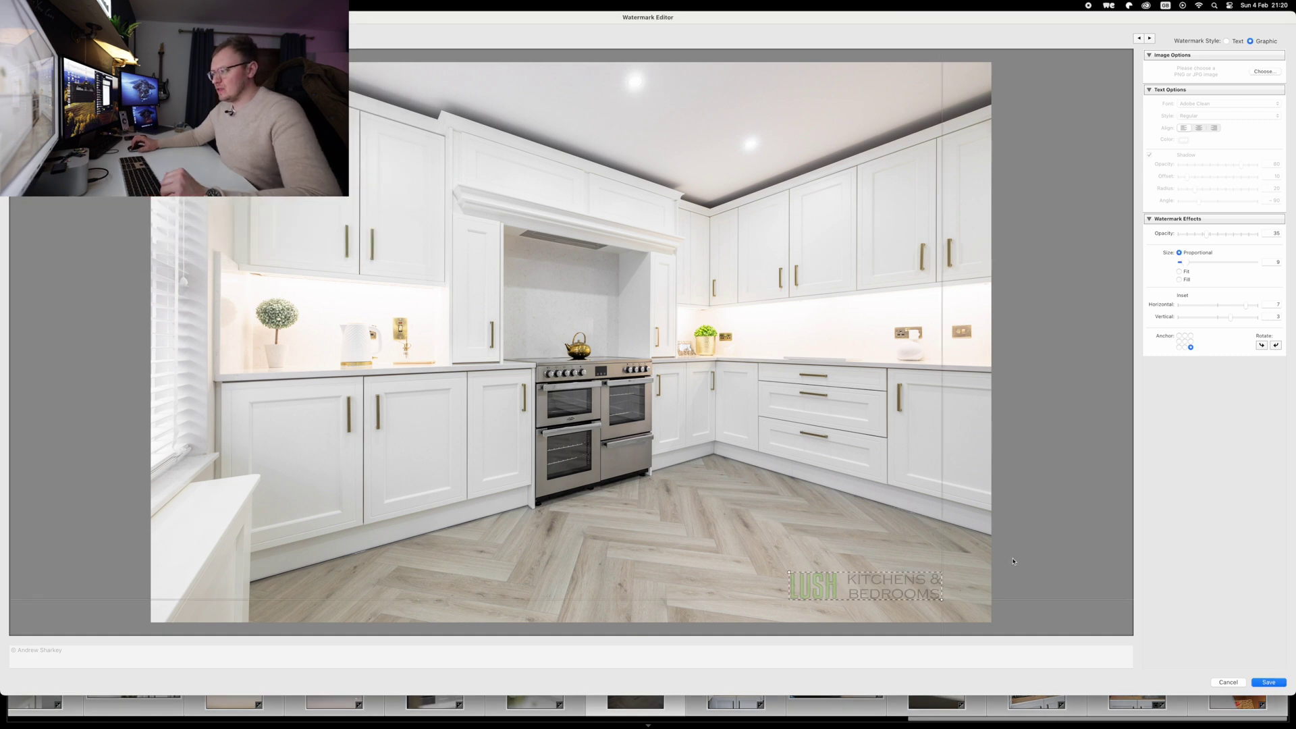
Set the logo watermark's proportional size to 10, its horizontal inset to 4 and its opacity to 55.
left_click_drag(1189, 267, 1187, 266)
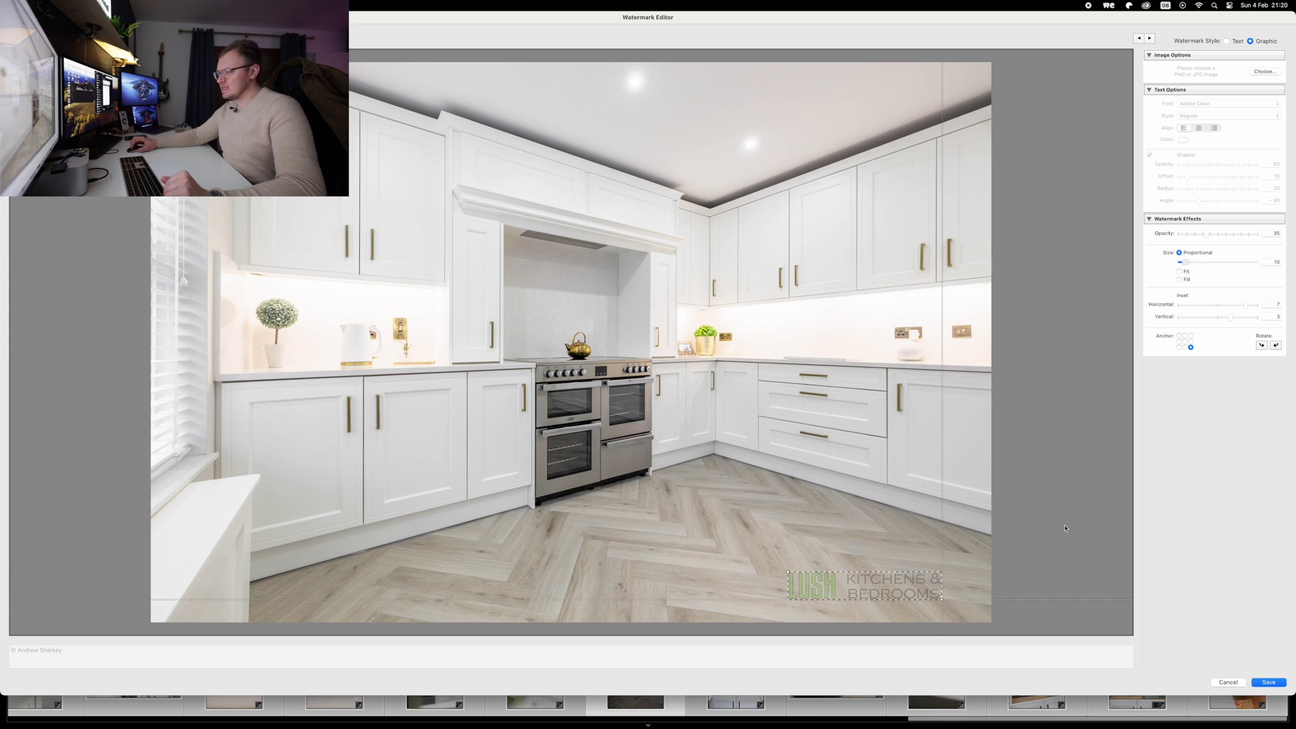
left_click_drag(1247, 308, 1233, 317)
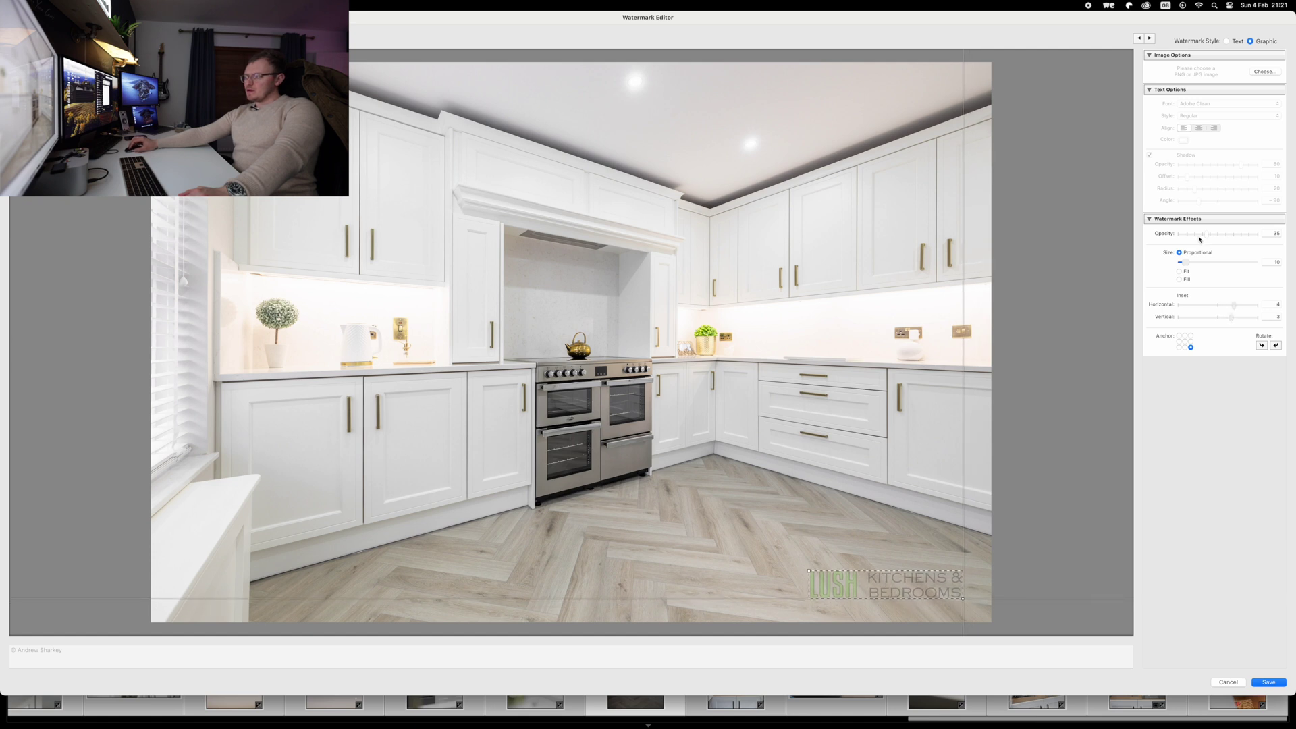
left_click_drag(1214, 235, 1264, 237)
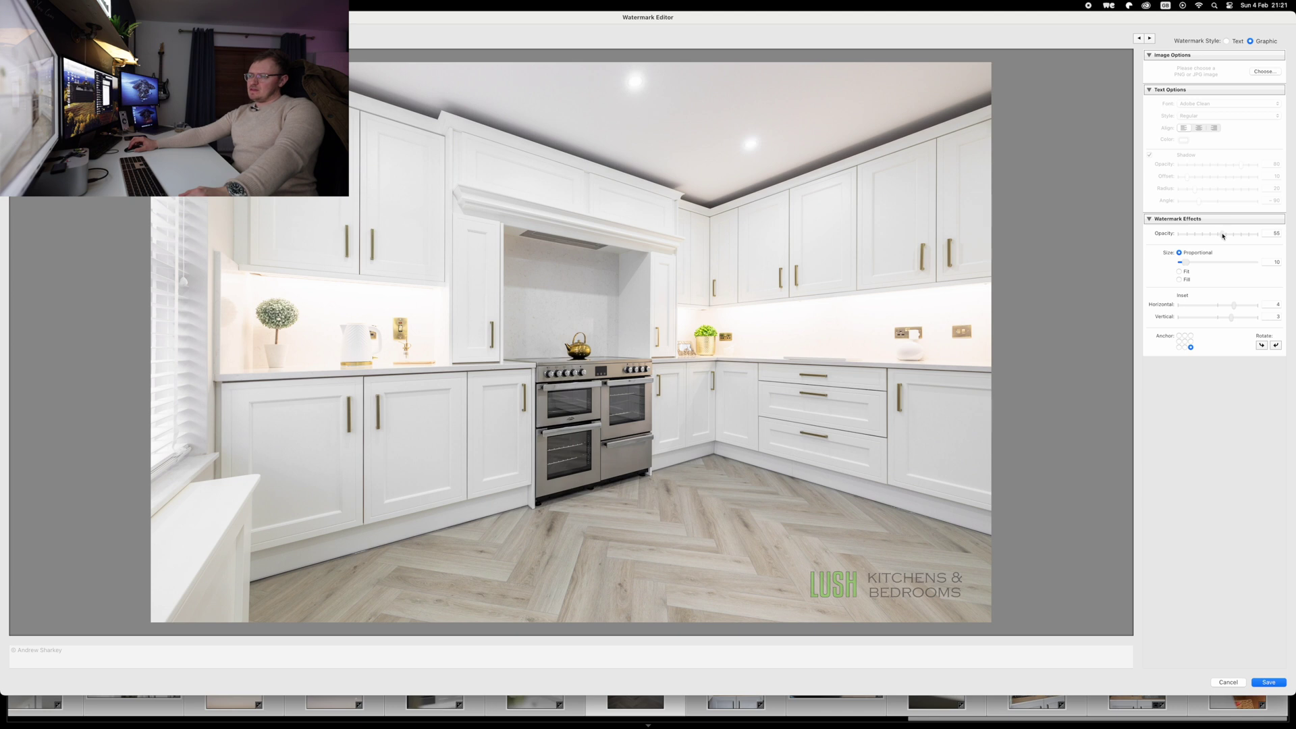
Save the watermark as a preset named Lush Kitchen and export the selected photos with it.
left_click(1269, 683)
type("Lush Kitc")
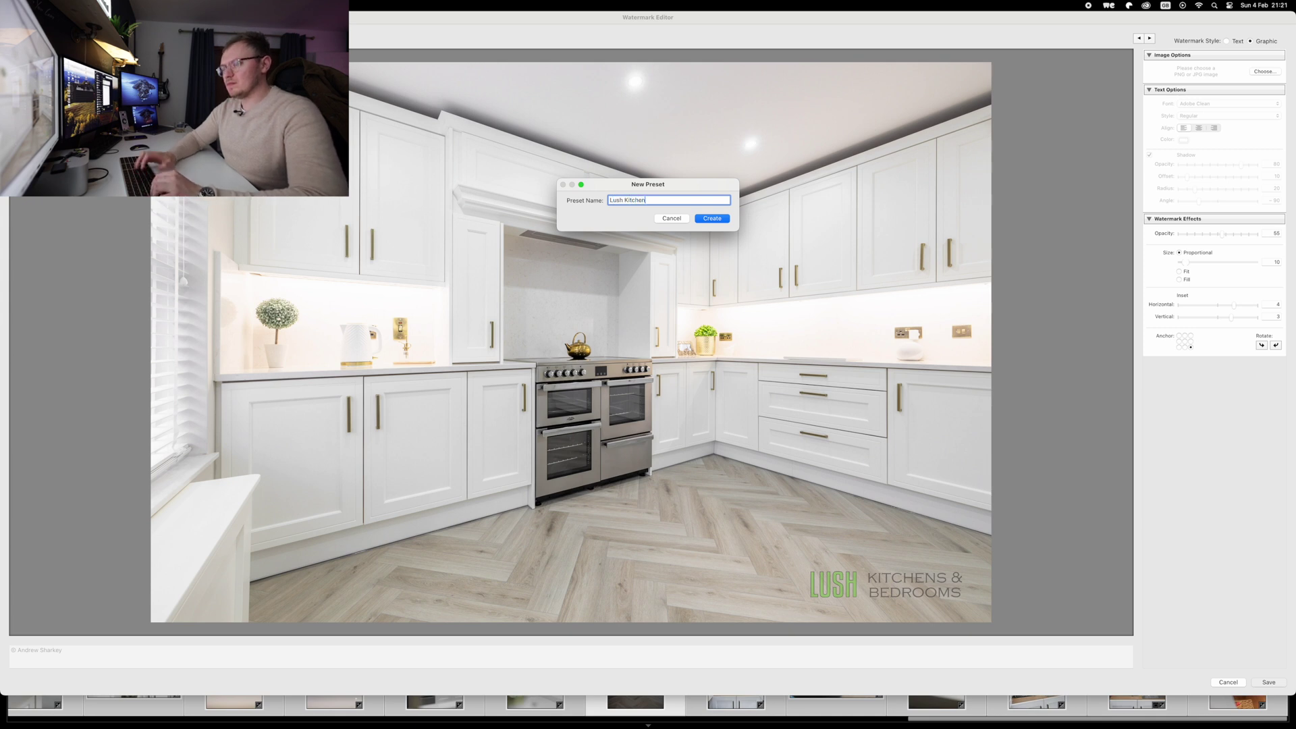
type("hen")
key("Return")
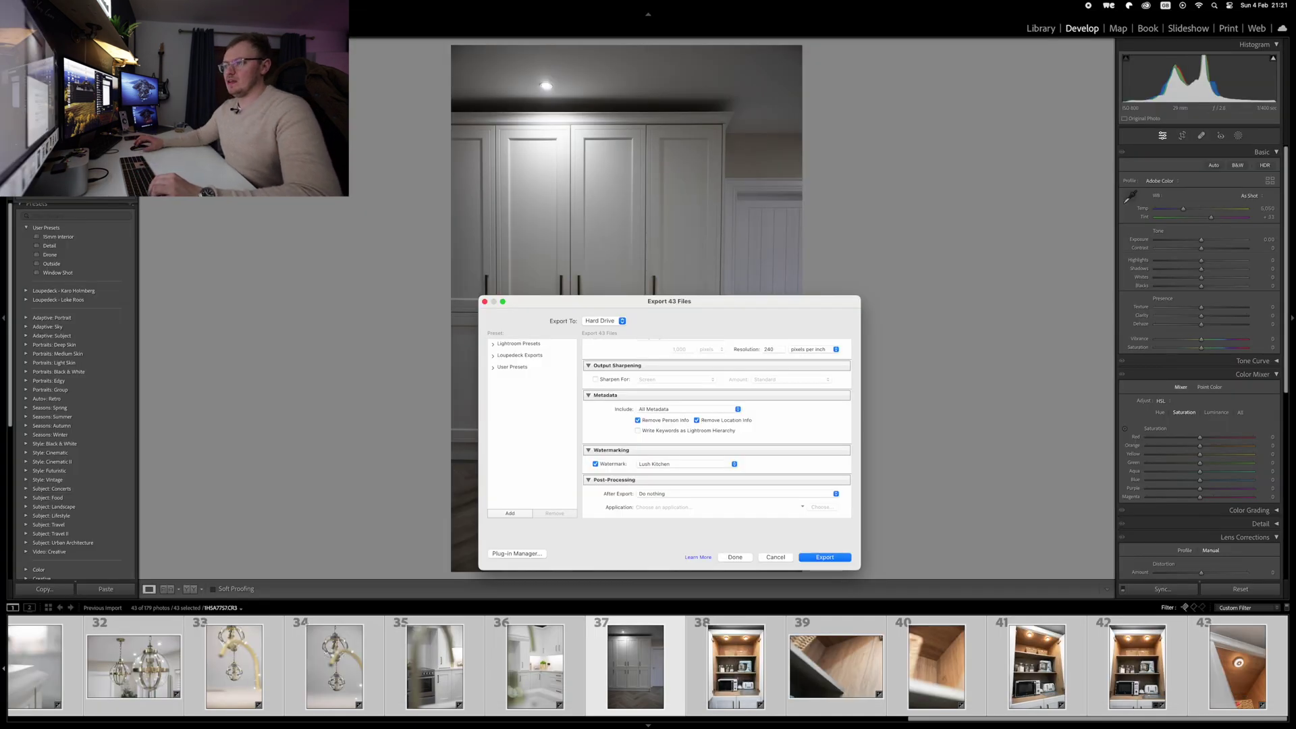
left_click(828, 557)
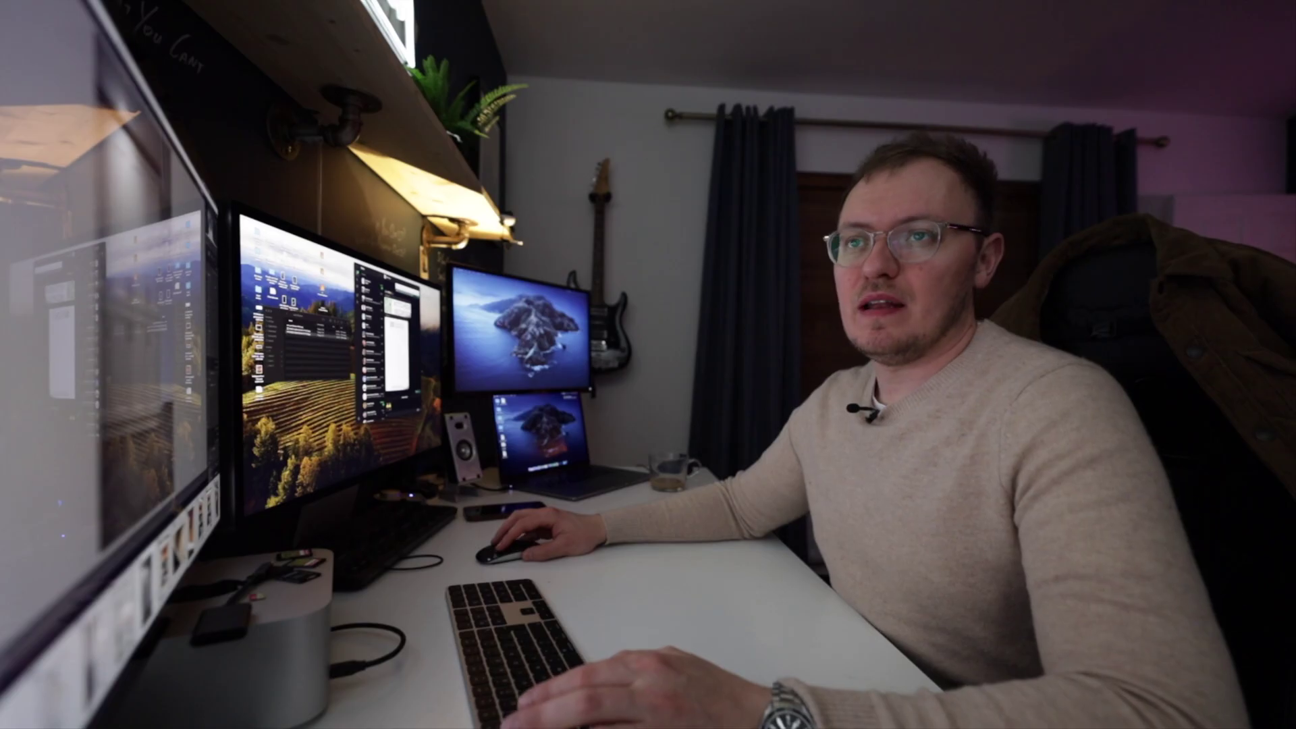